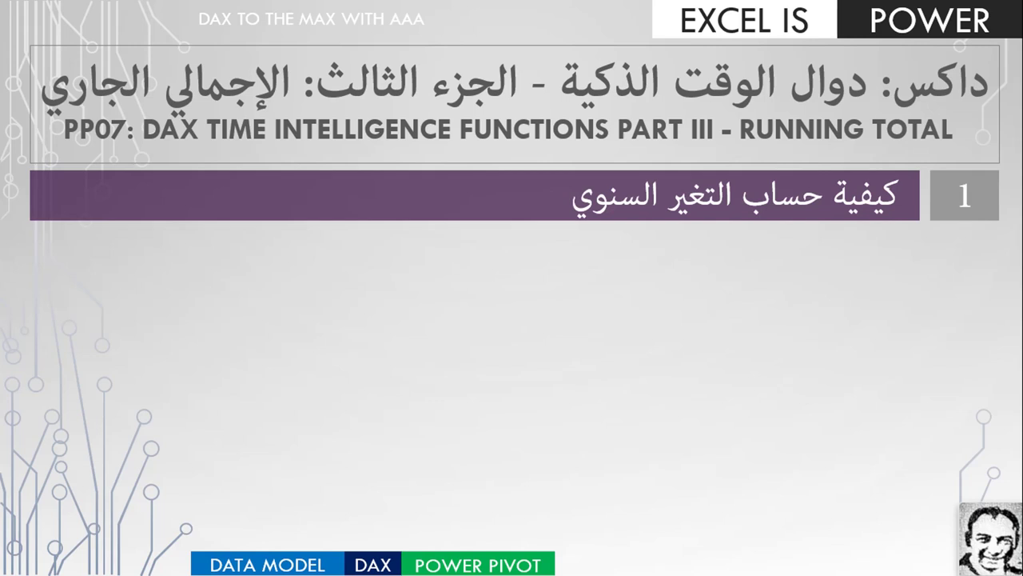
- Reveal agenda items for MTD, QTD and YTD totals, combined DAX functions, and the dynamic sales report
key(Right)
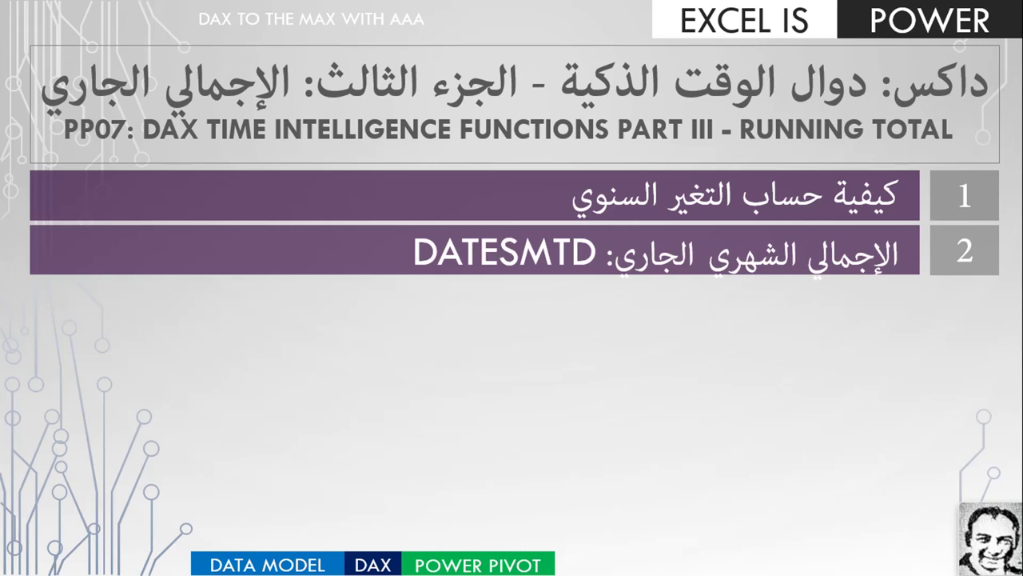
key(Right)
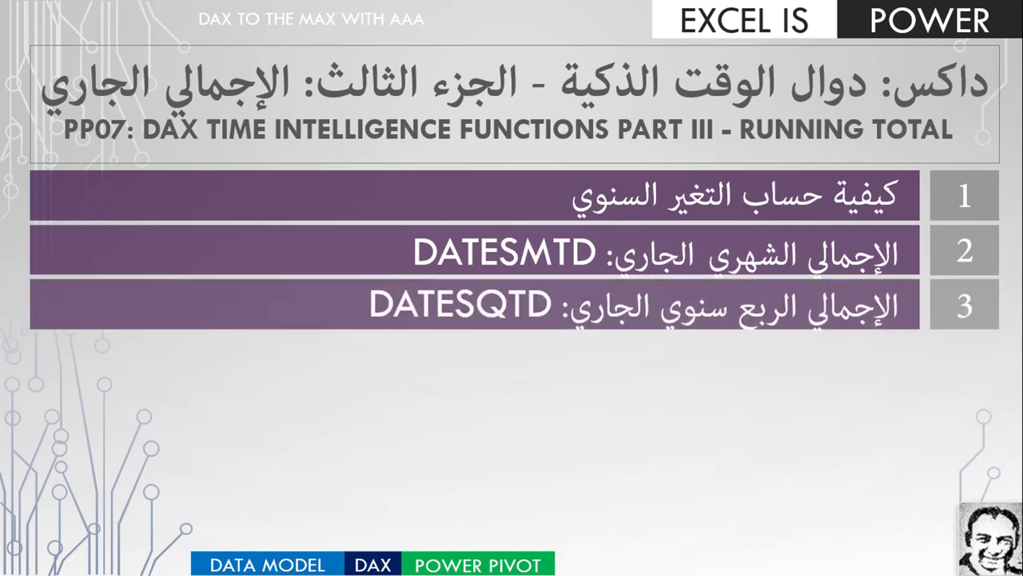
key(Right)
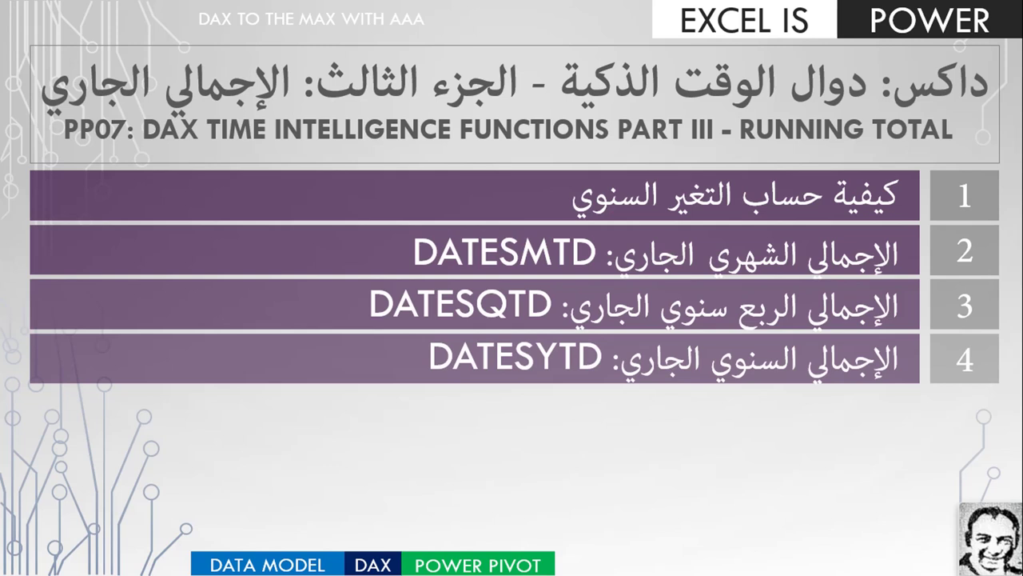
key(Right)
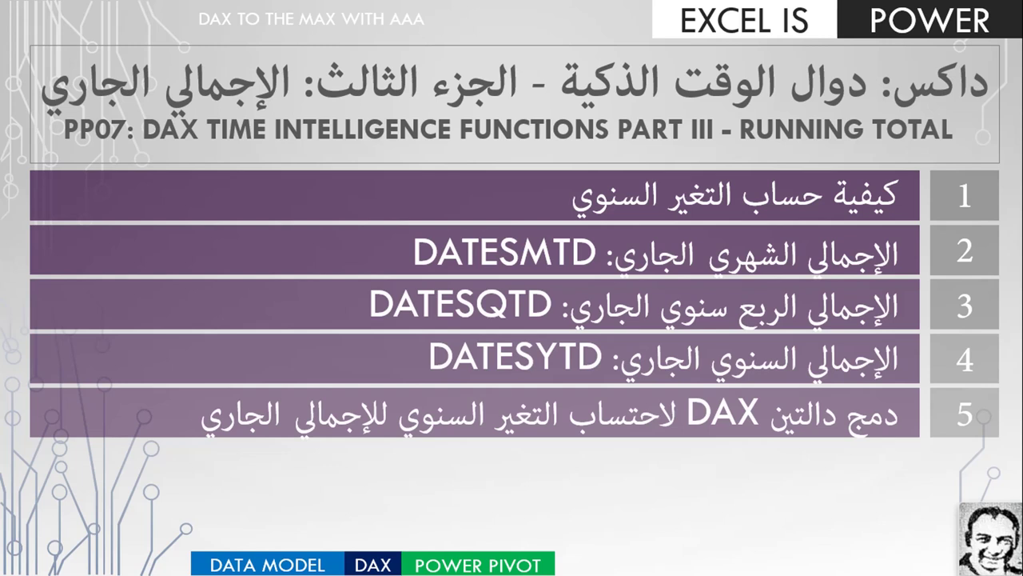
key(Right)
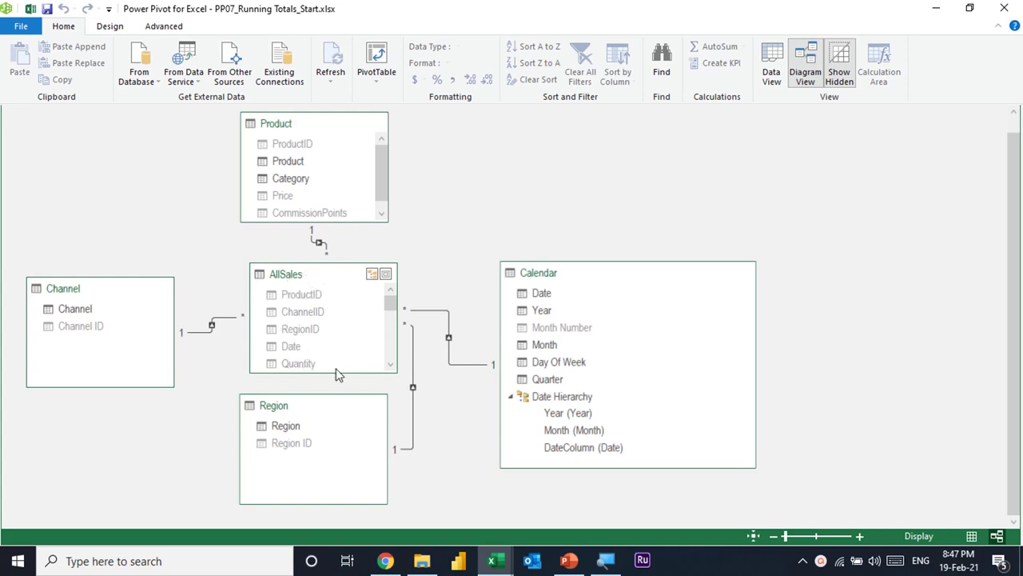
- Scroll the AllSales field list and select its relationship line to the Calendar table
drag(392, 302, 398, 318)
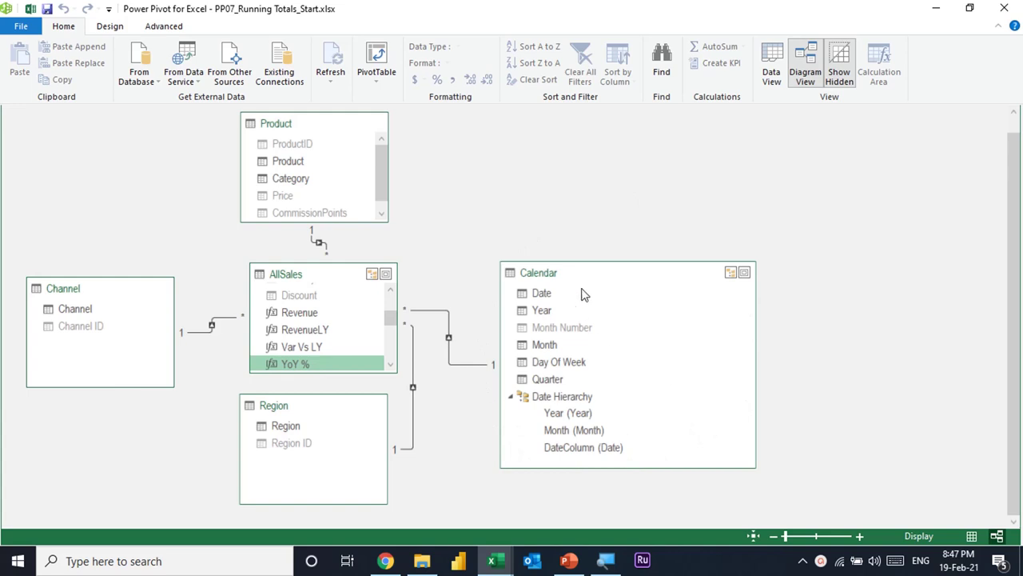
click(431, 318)
scroll(357, 323, up, 5)
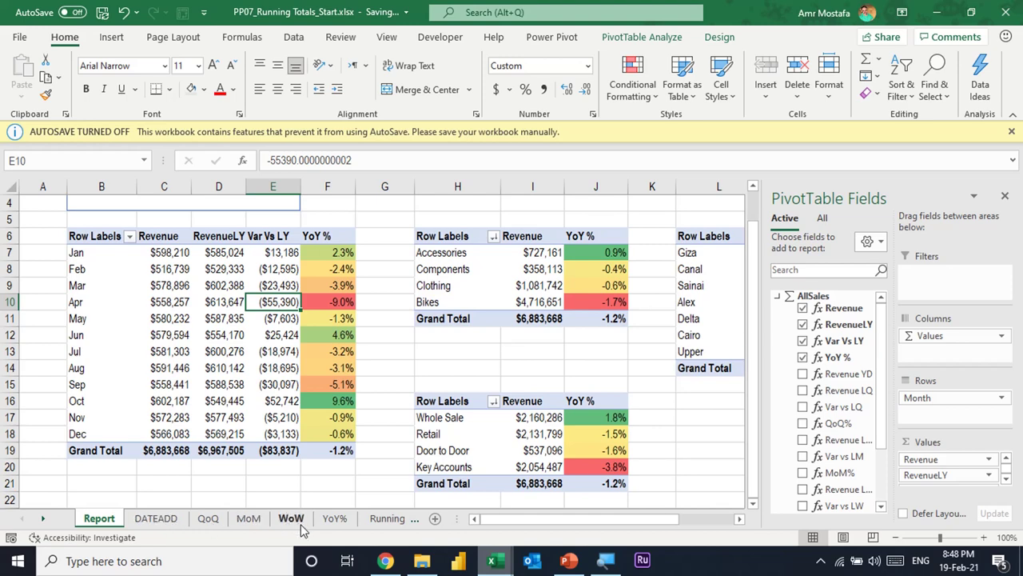
- Switch to the YoY% sheet with yearly Revenue and RevenueLY for 2016–2019
click(333, 525)
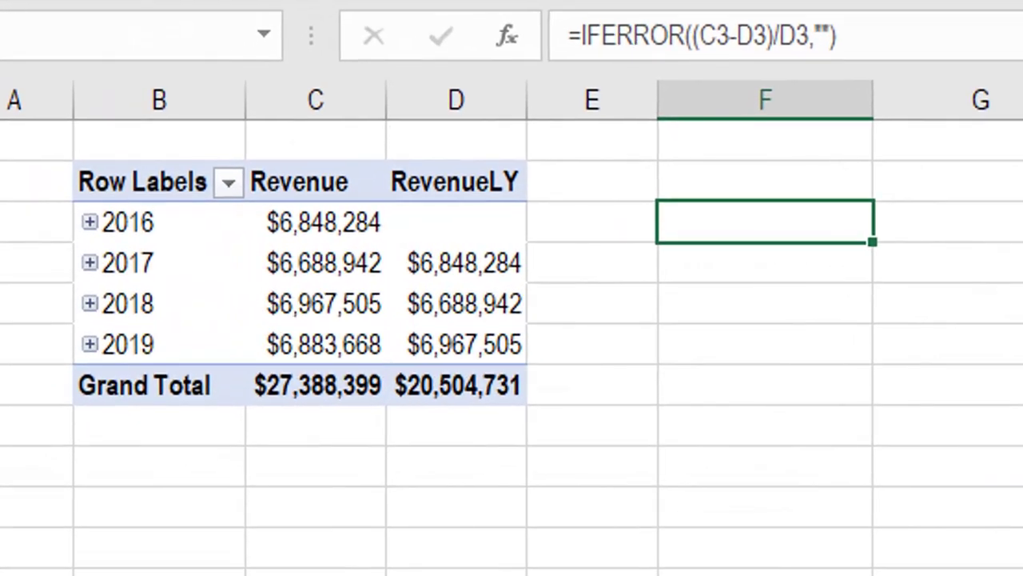
- Enter the percentage-change formula =(C3-D3)/D3 in F3 beside the 2016 row
click(203, 295)
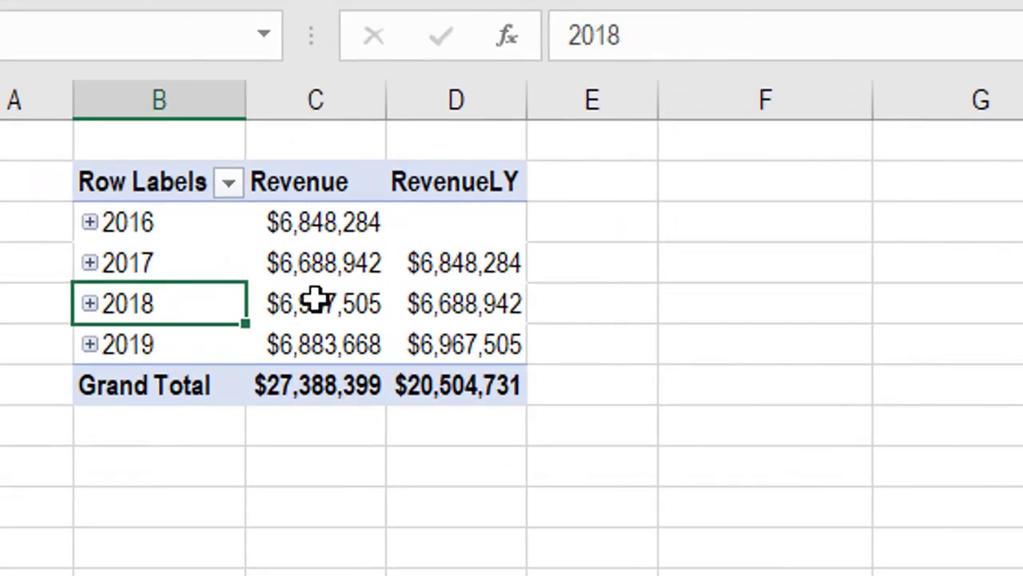
drag(315, 192, 332, 346)
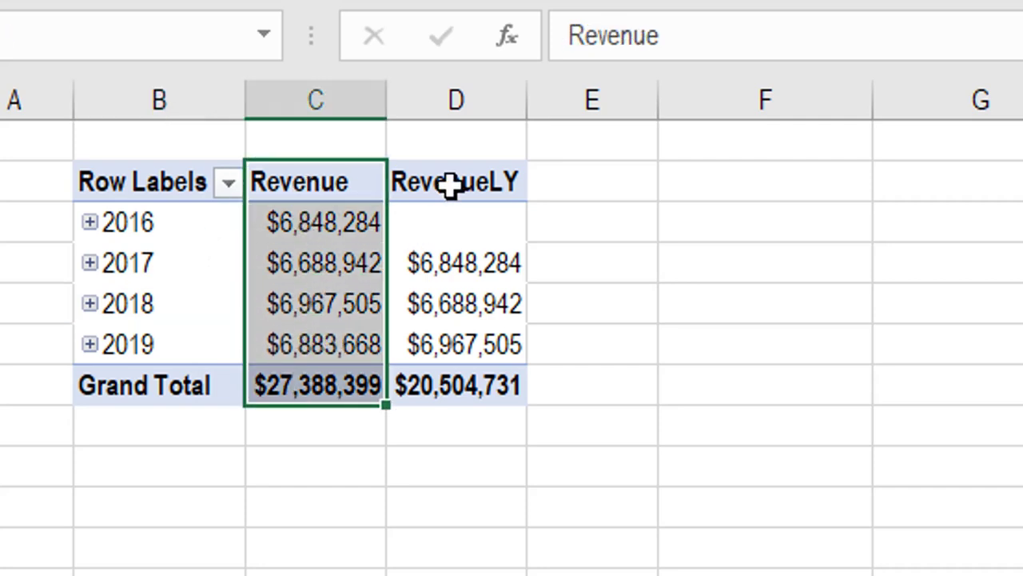
drag(456, 183, 457, 382)
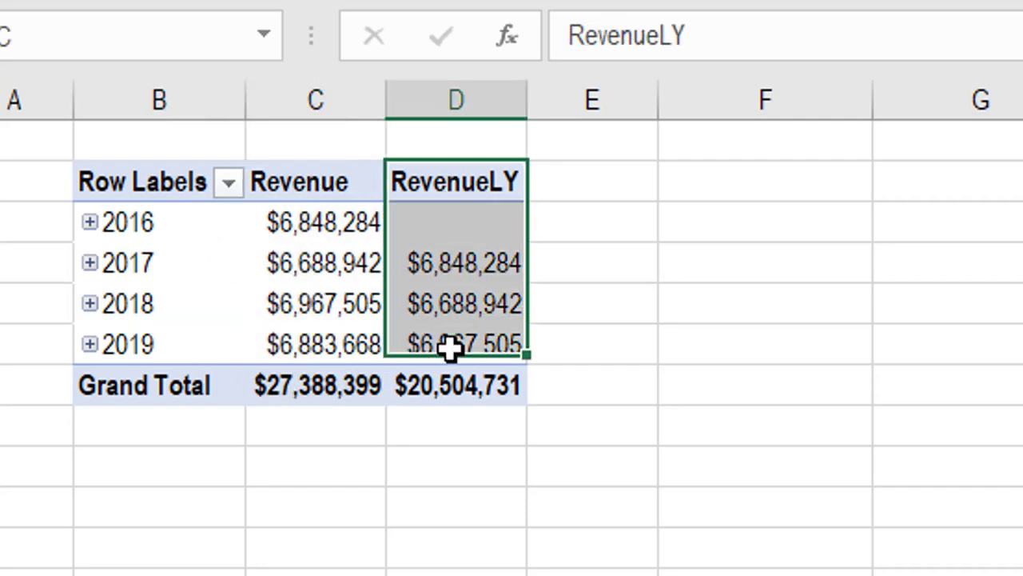
click(722, 229)
text(=)
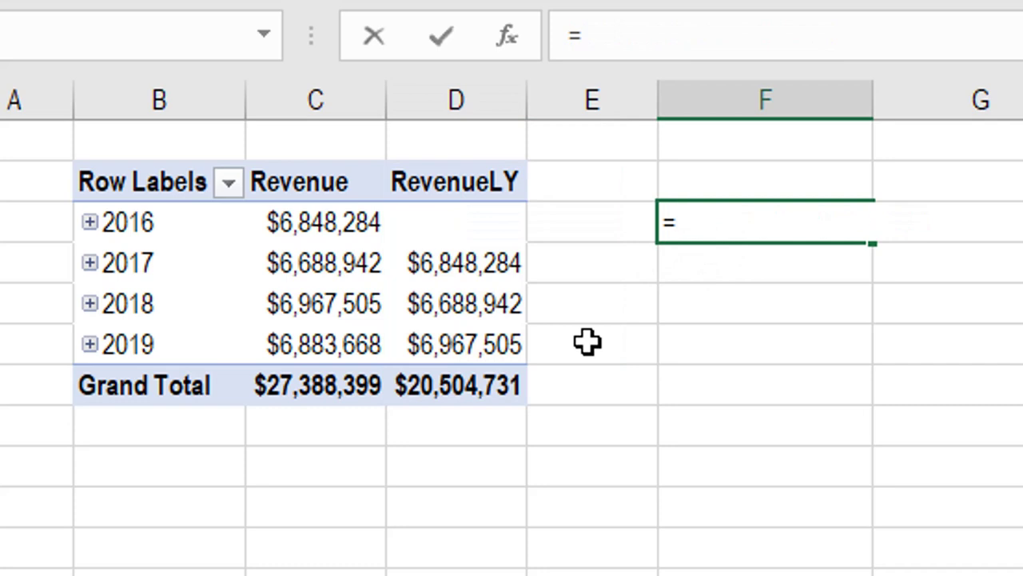
text(()
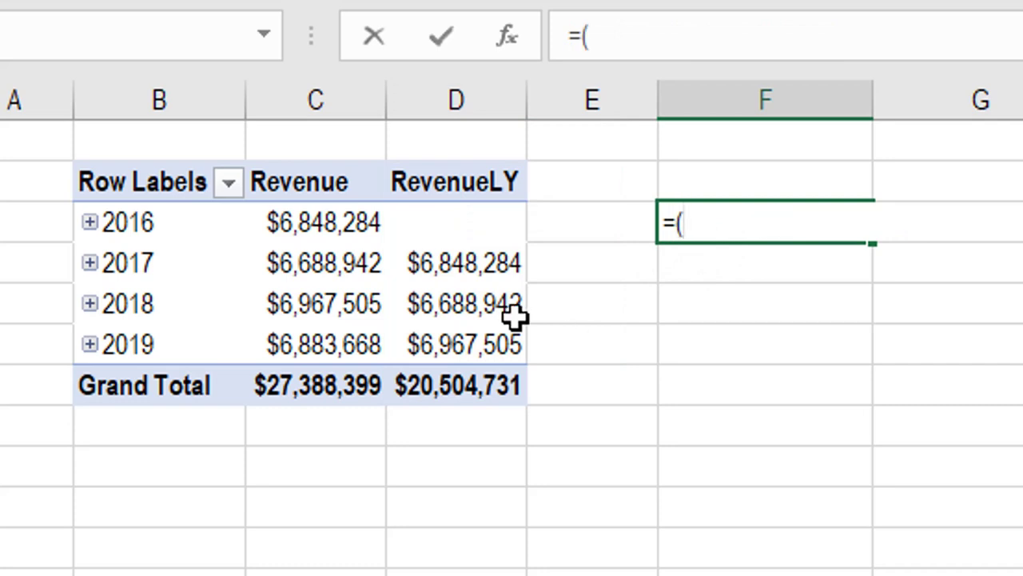
click(354, 227)
text(-)
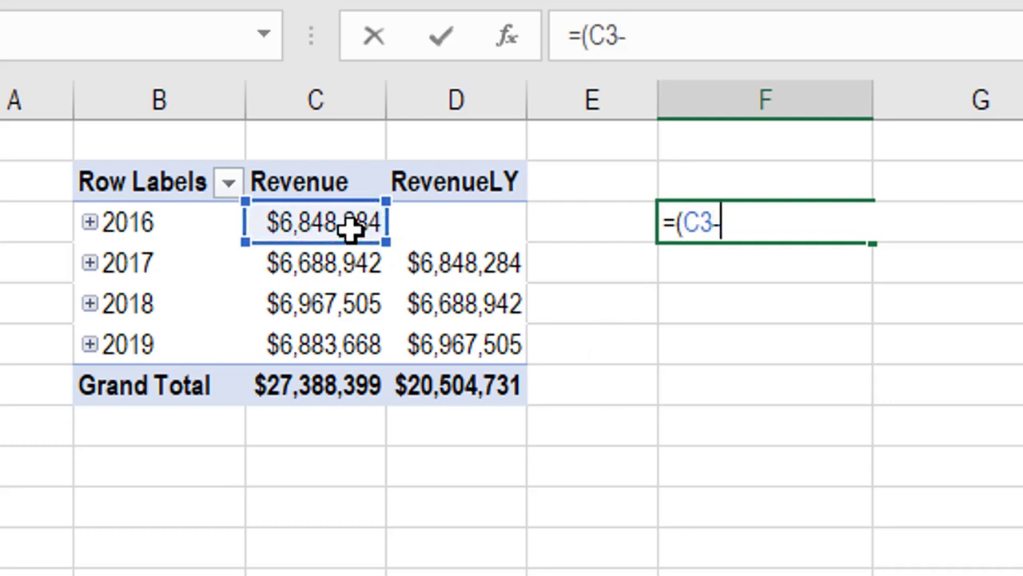
click(436, 230)
text()/)
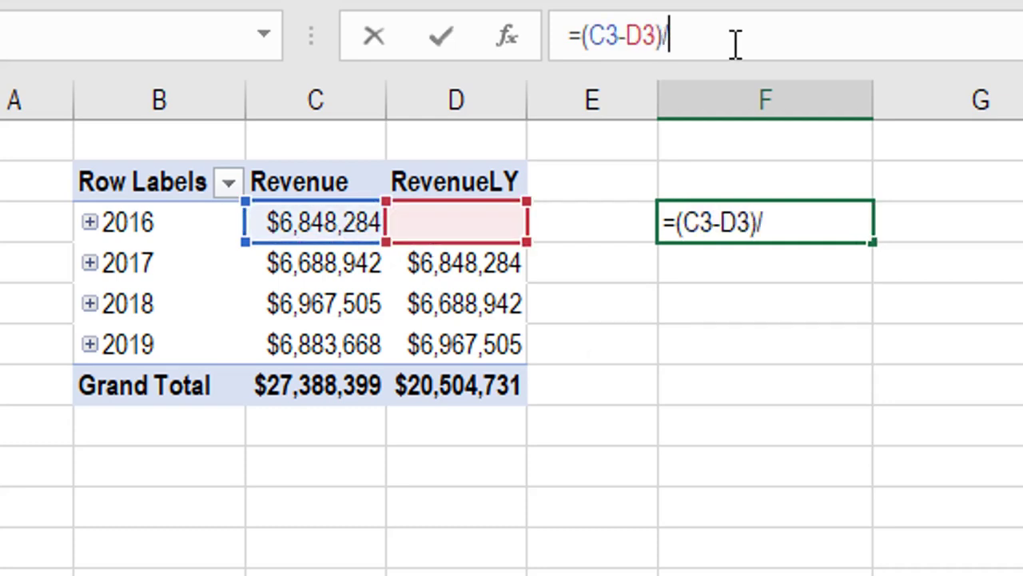
click(460, 212)
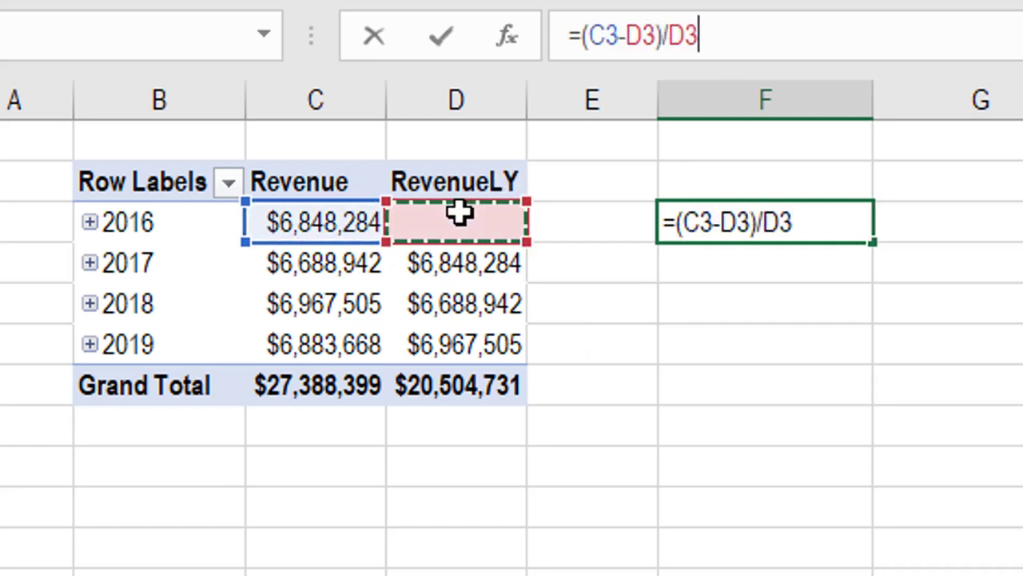
key(Return)
- Wrap F3 in IFERROR with a blank fallback and fill it down to F7
key(Up)
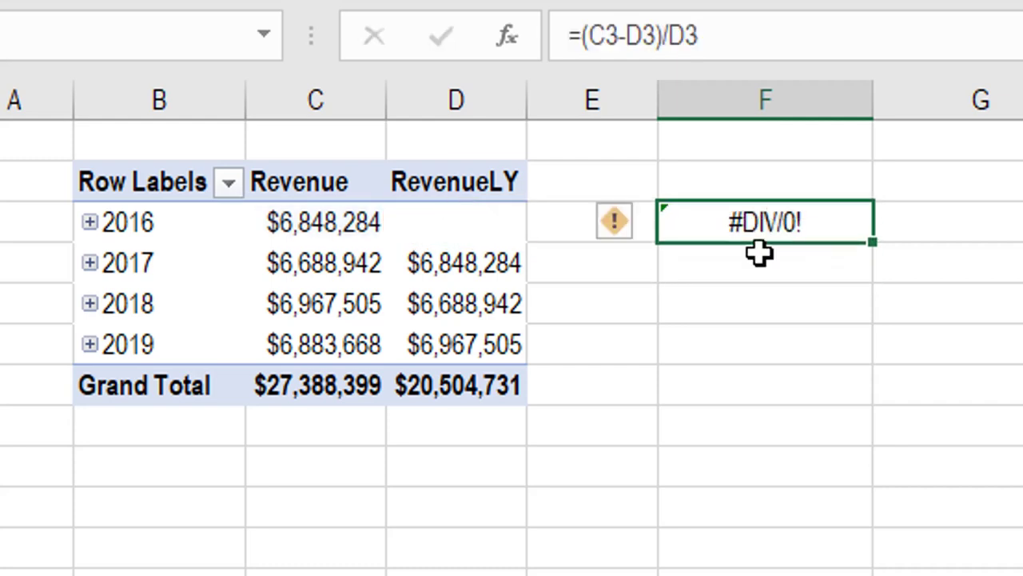
click(576, 34)
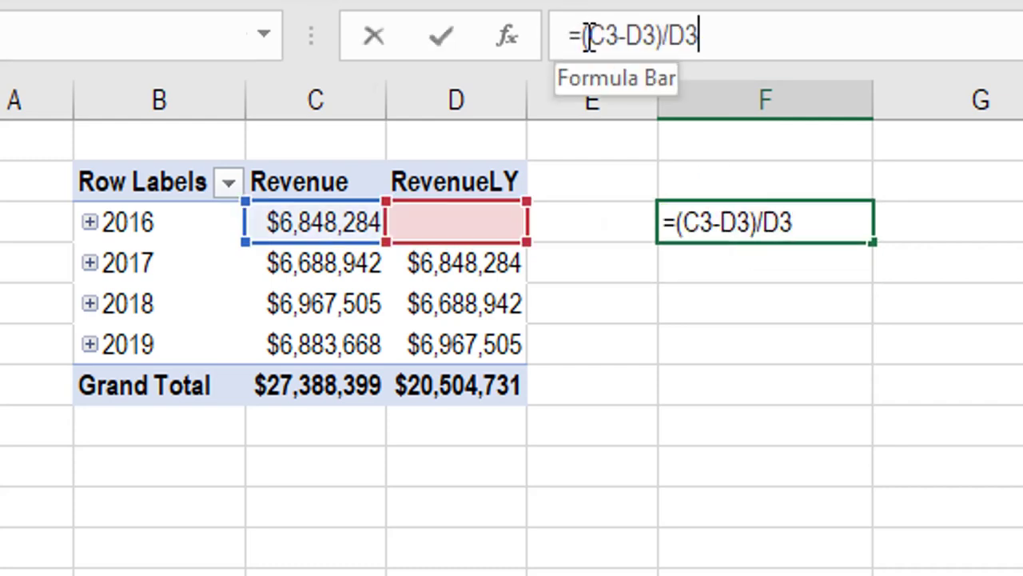
key(Escape)
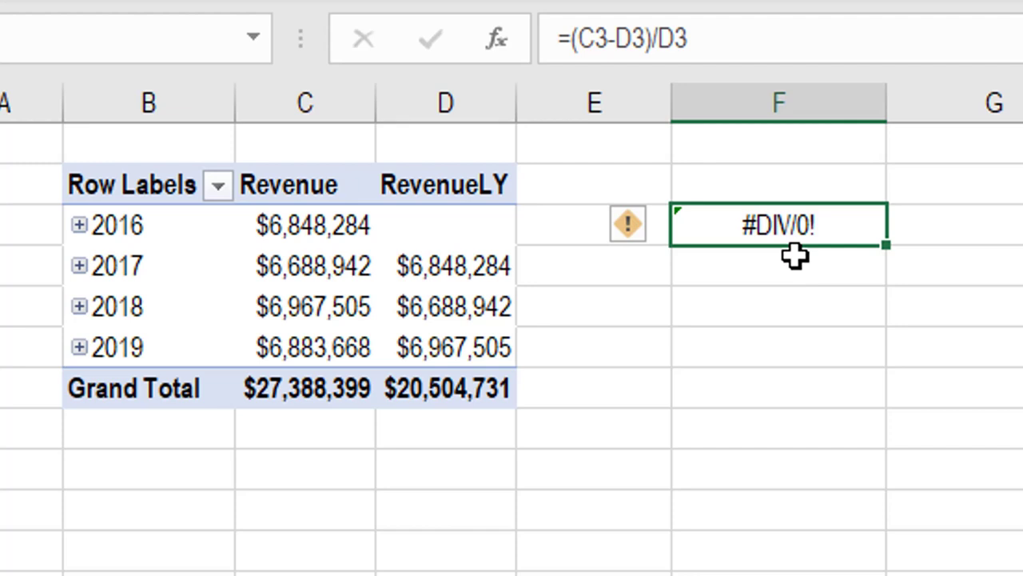
click(576, 38)
text(if)
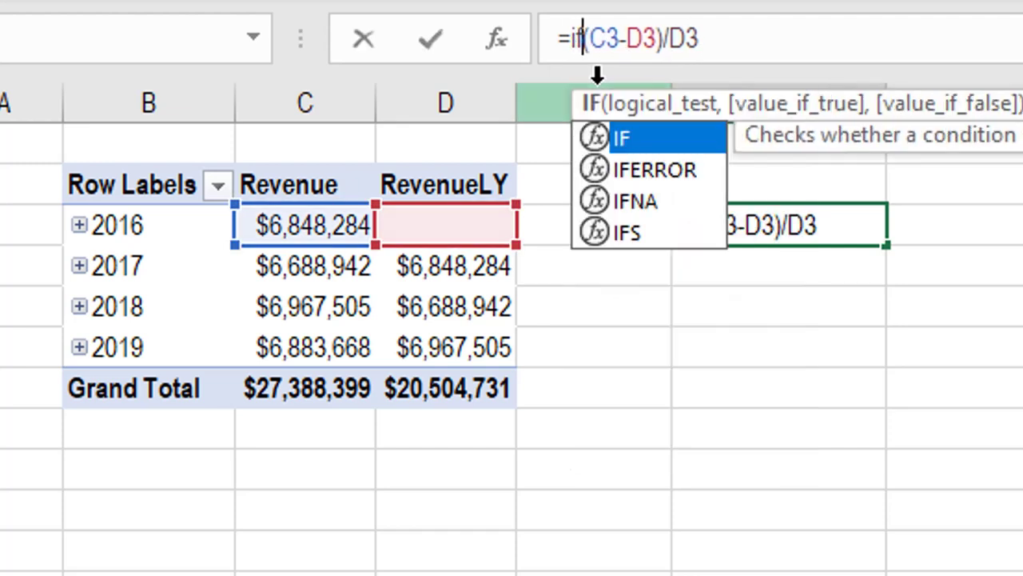
text(e)
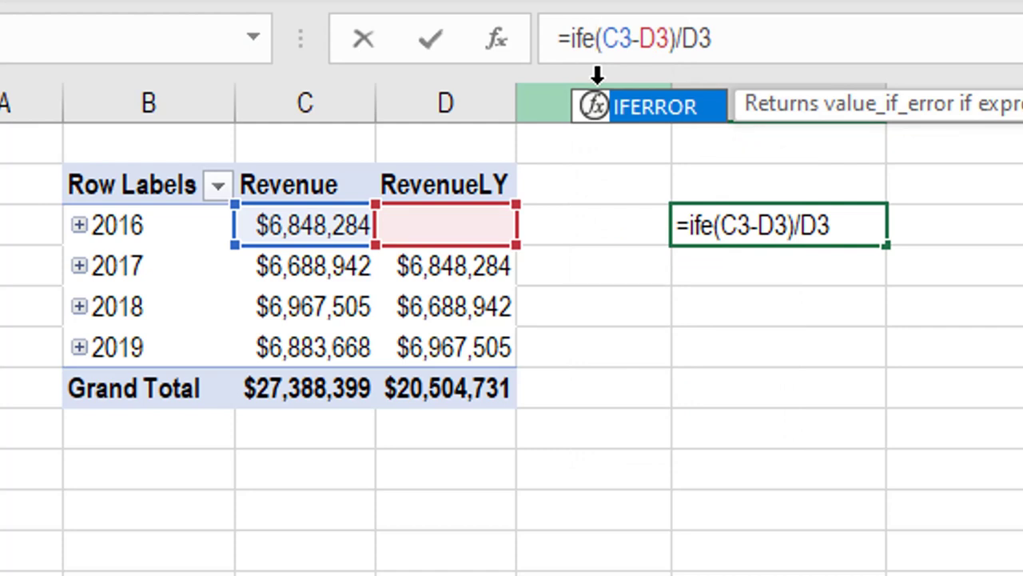
key(Tab)
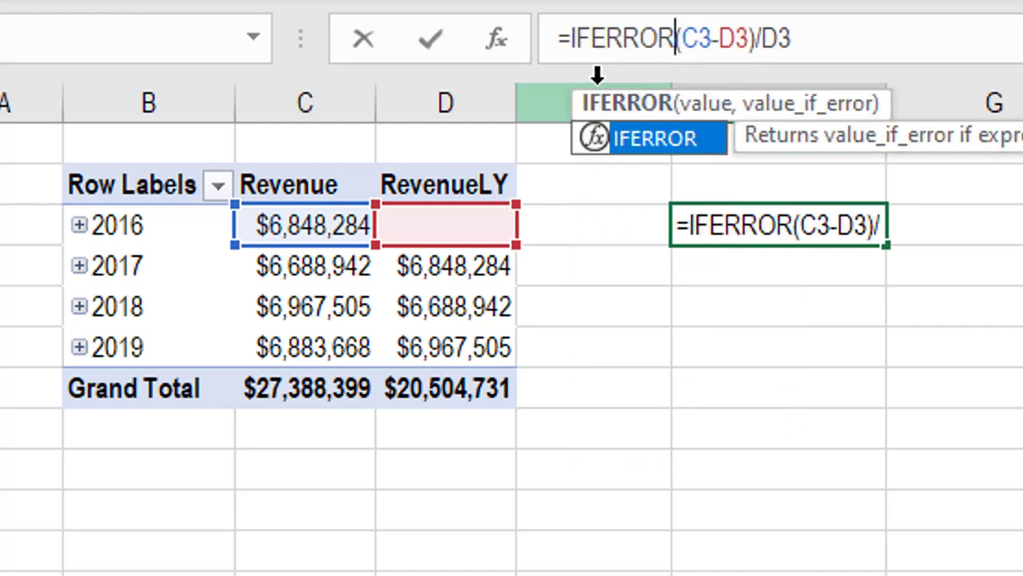
text(()
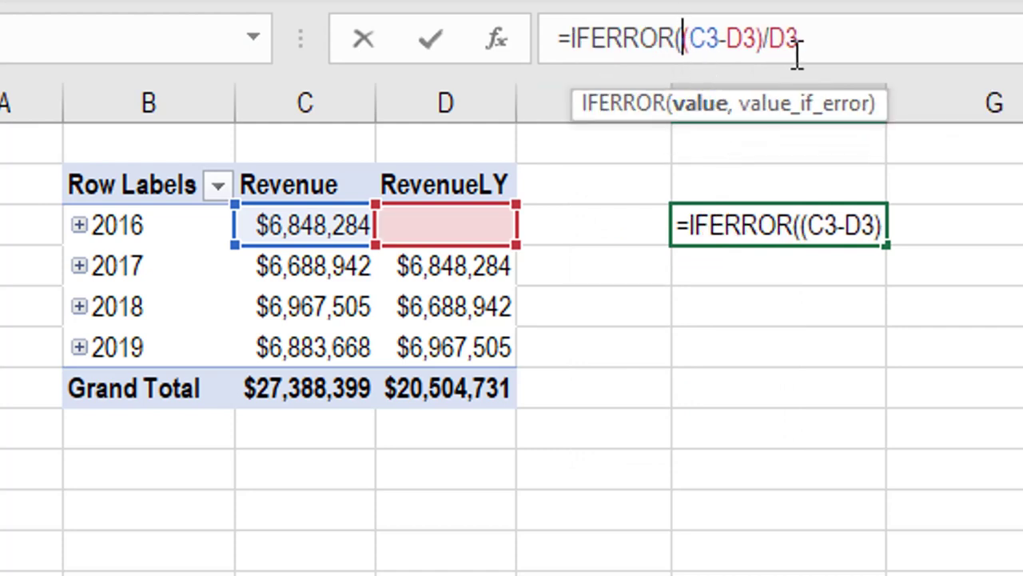
key(shift+End)
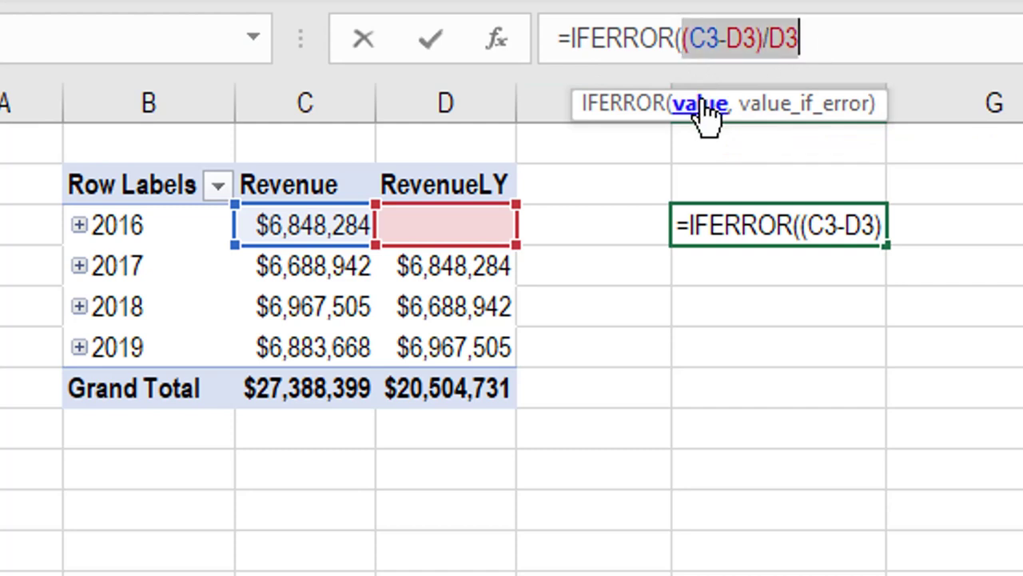
click(840, 36)
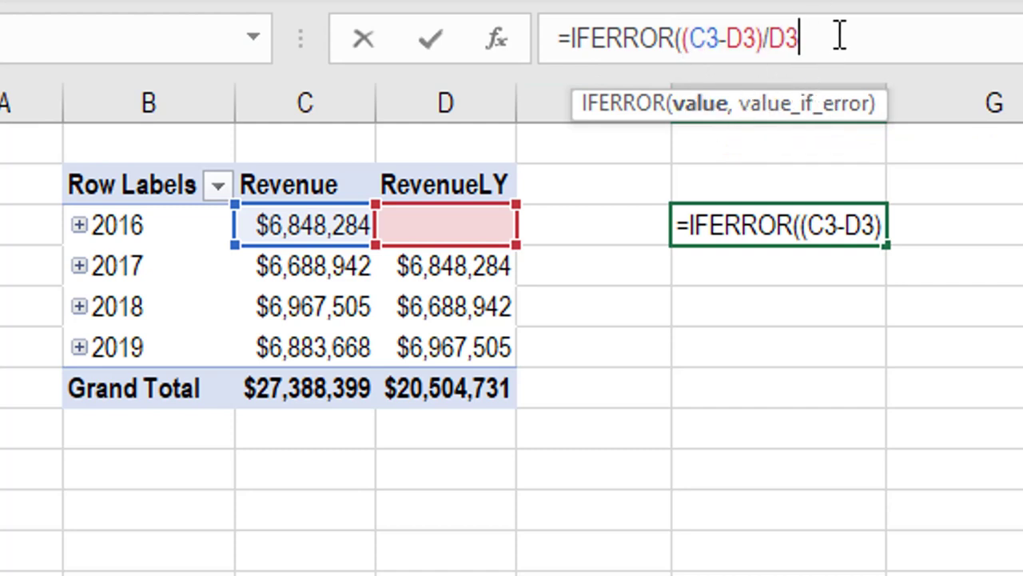
text(,)
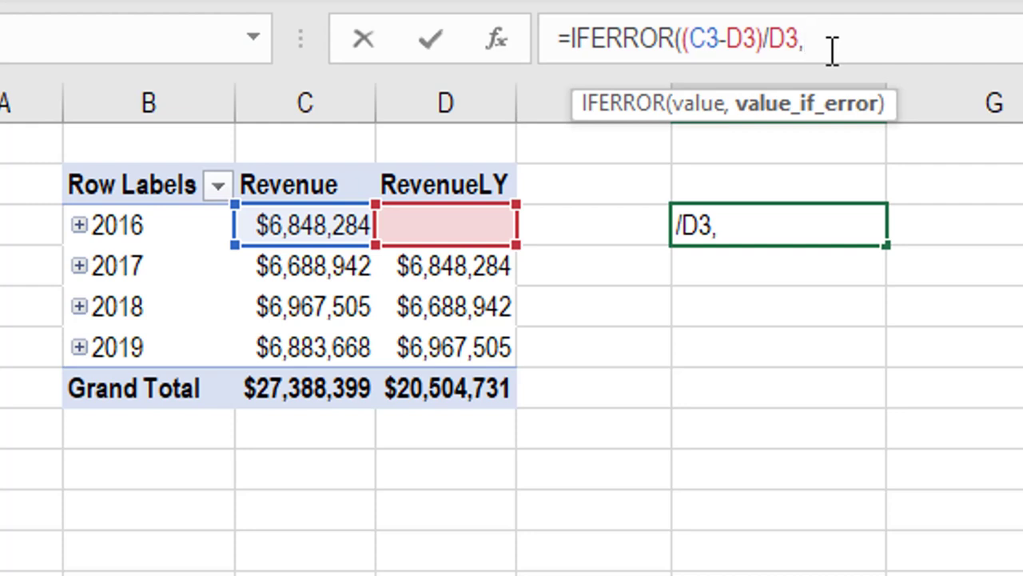
text("")
text())
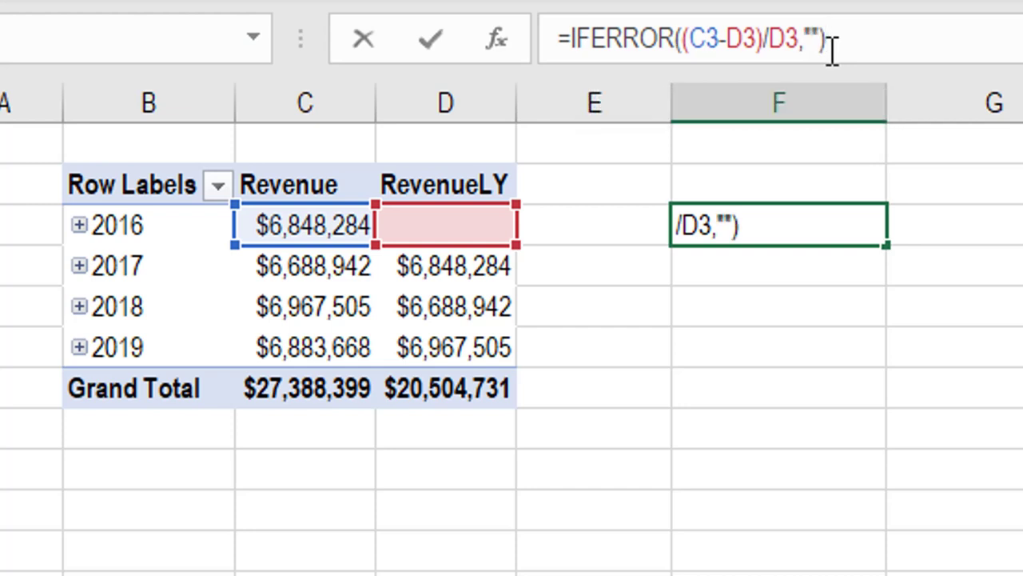
key(Return)
click(872, 224)
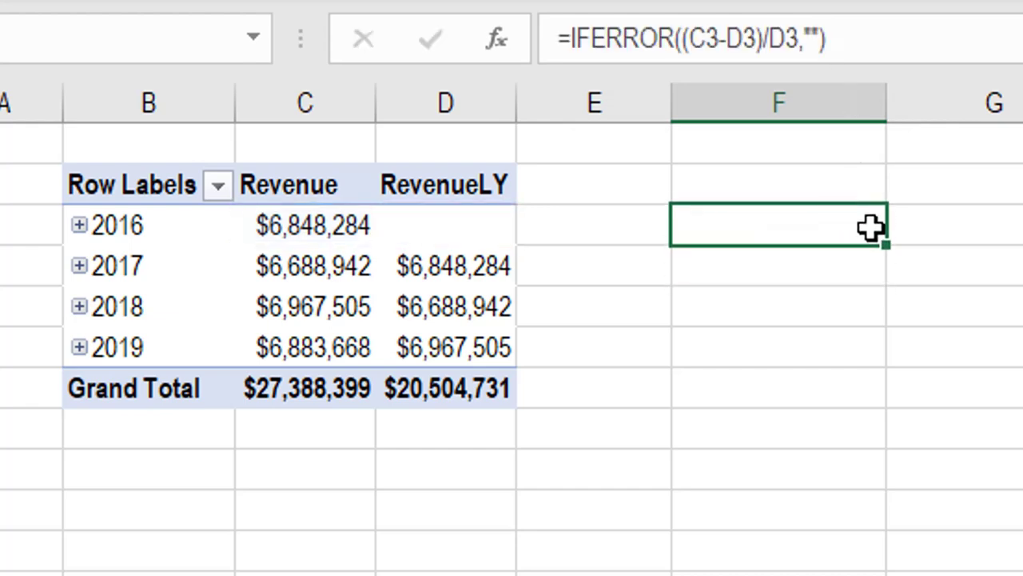
drag(888, 246, 909, 422)
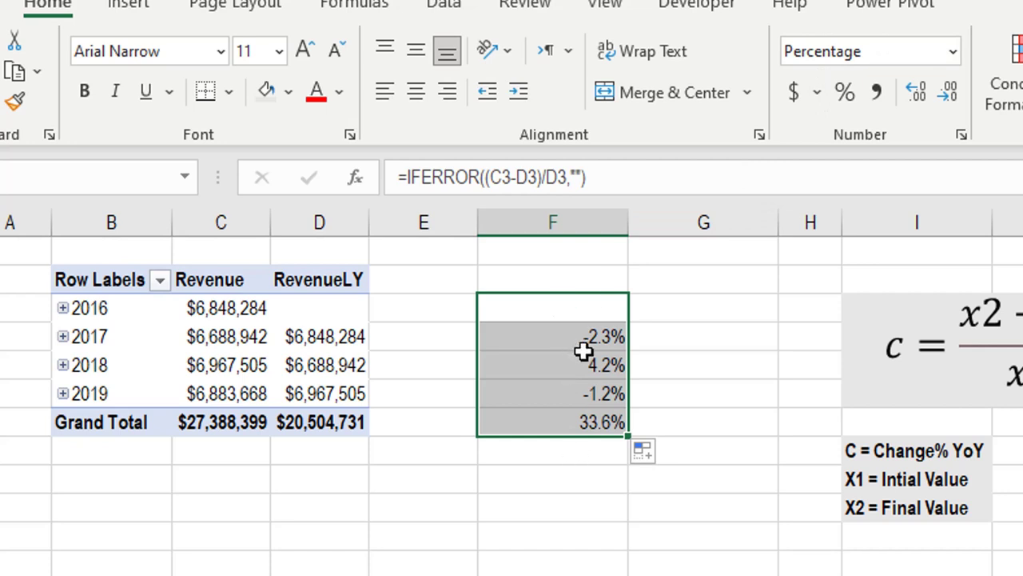
- Review the RevenueLY, Var Vs LY and YoY % measures in the calculation area
click(309, 361)
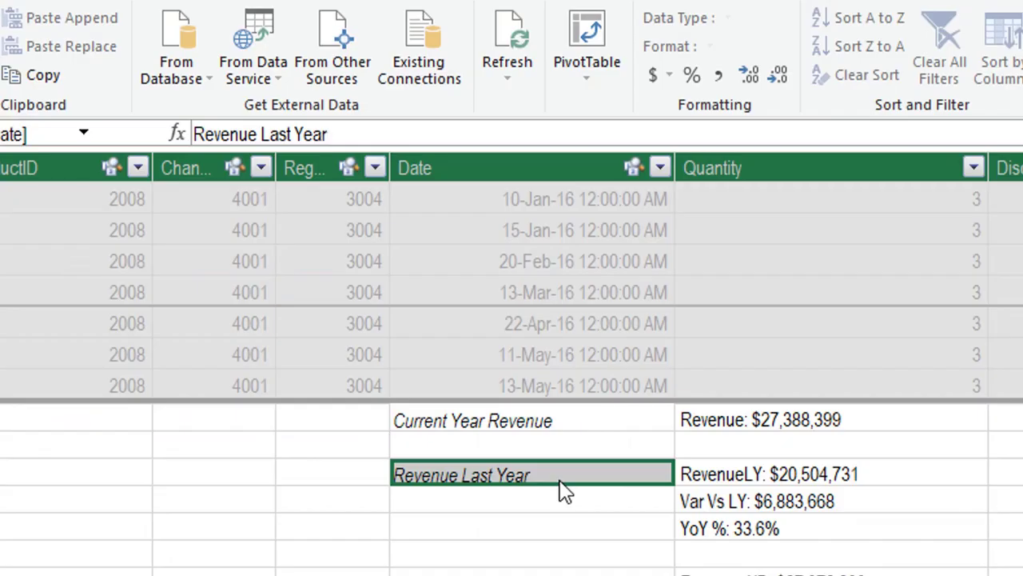
click(724, 474)
click(735, 503)
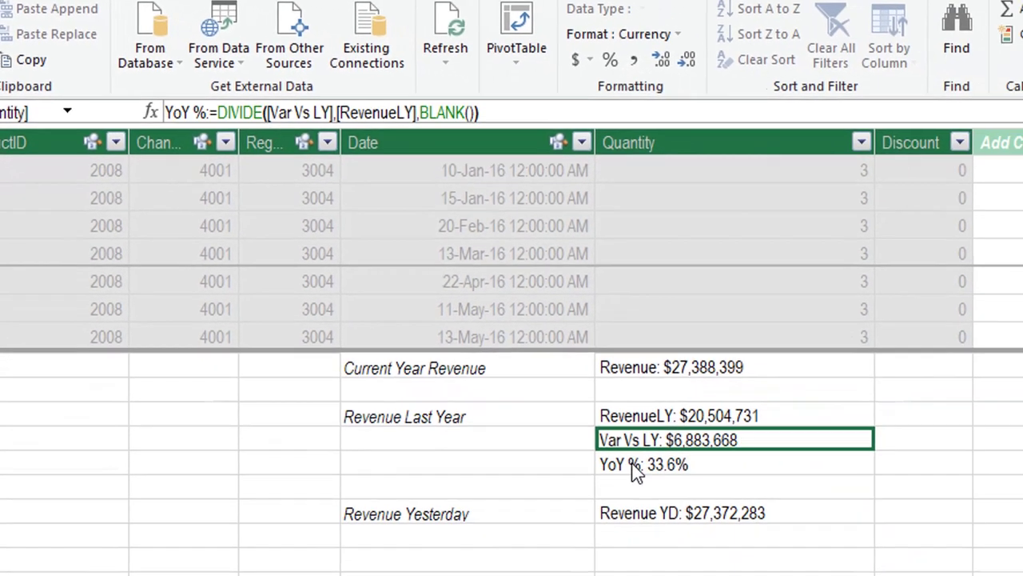
click(635, 472)
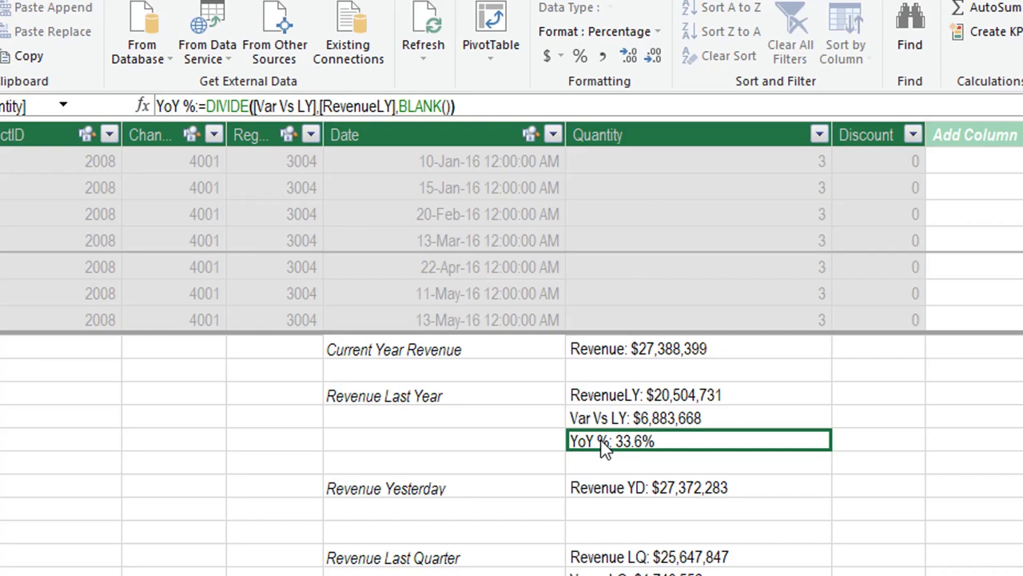
click(616, 421)
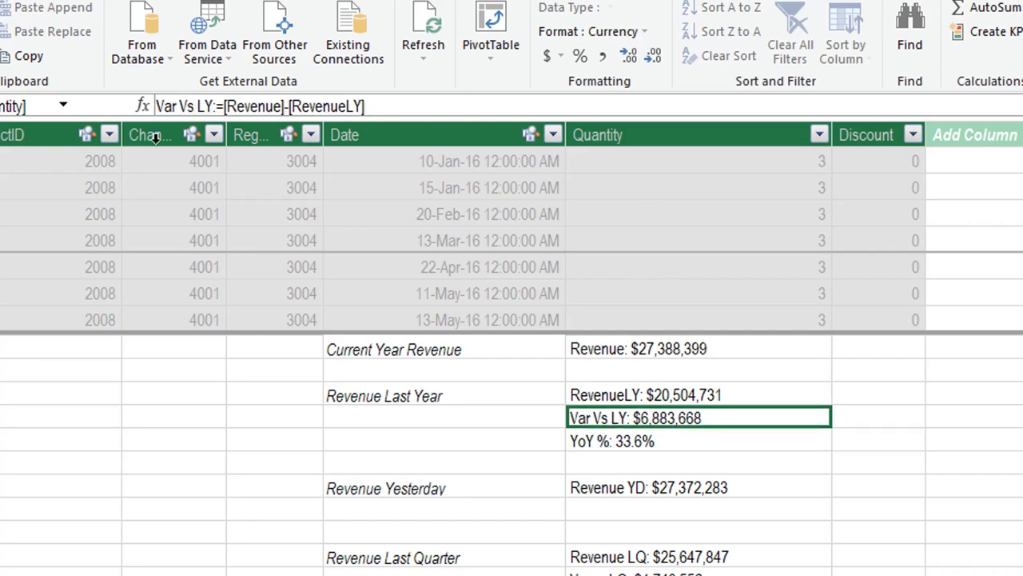
key(Down)
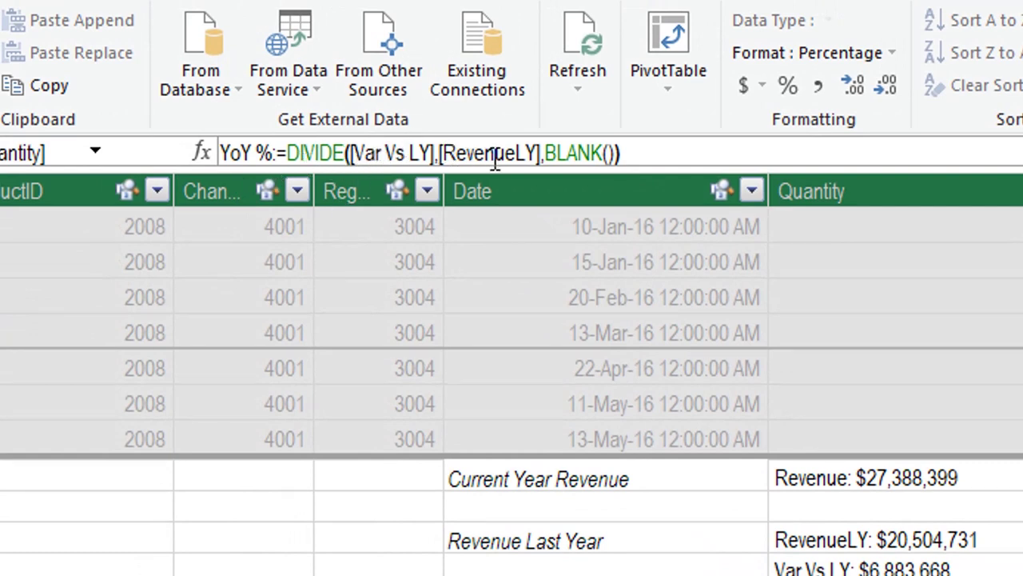
- Set the YoY % measure to =DIVIDE([Var Vs LY],[RevenueLY],BLANK())
click(408, 153)
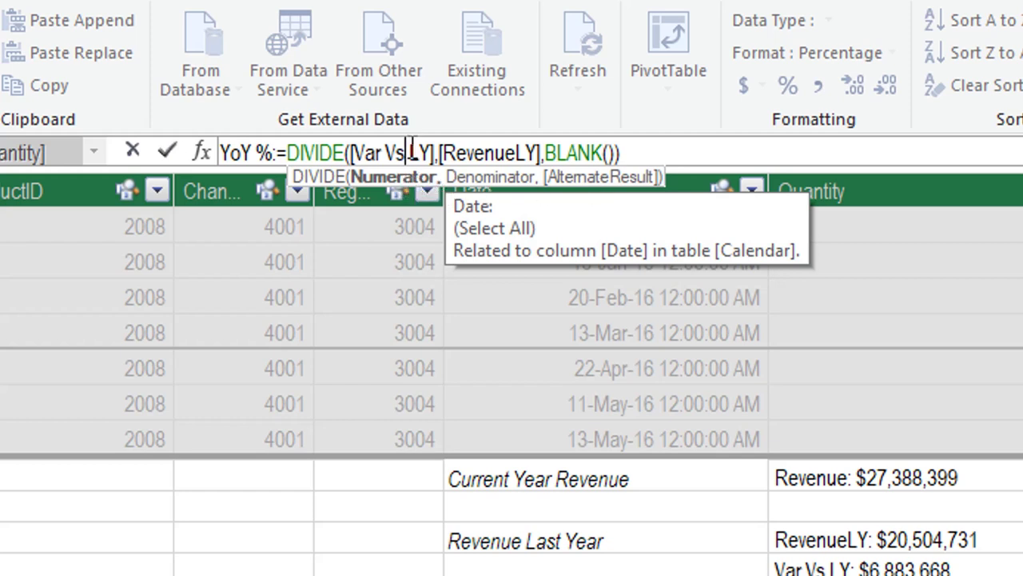
click(486, 153)
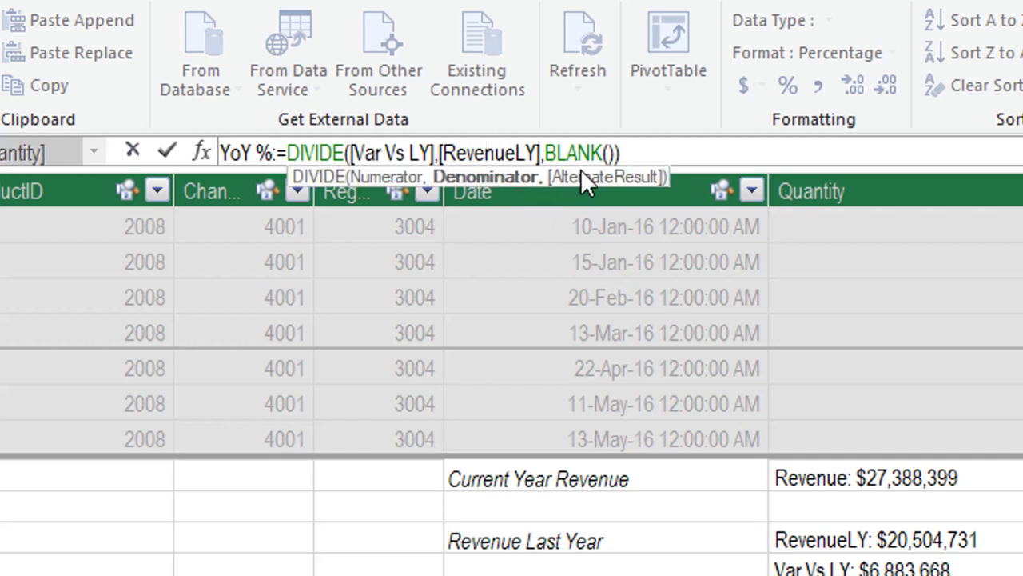
click(569, 152)
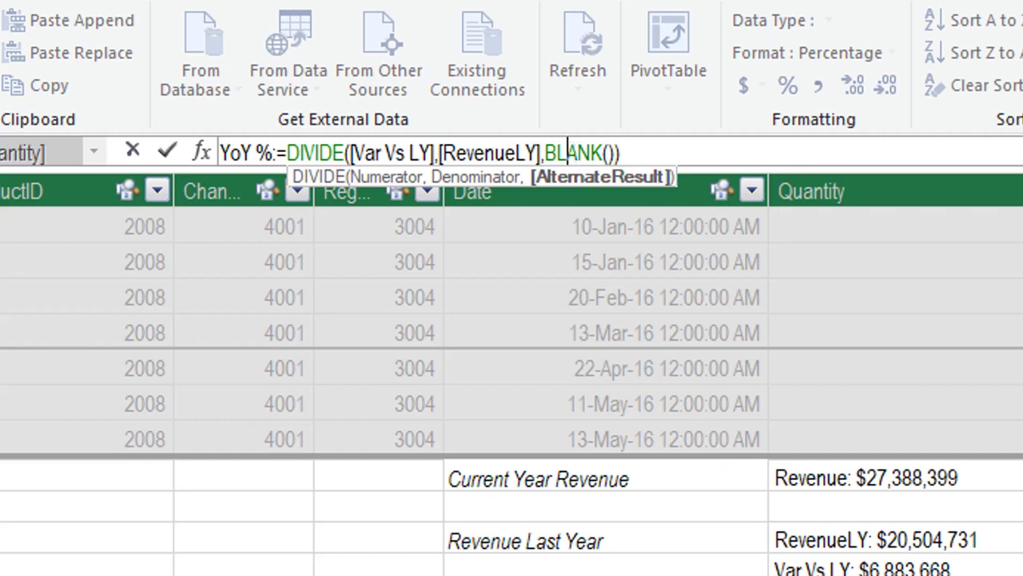
key(Return)
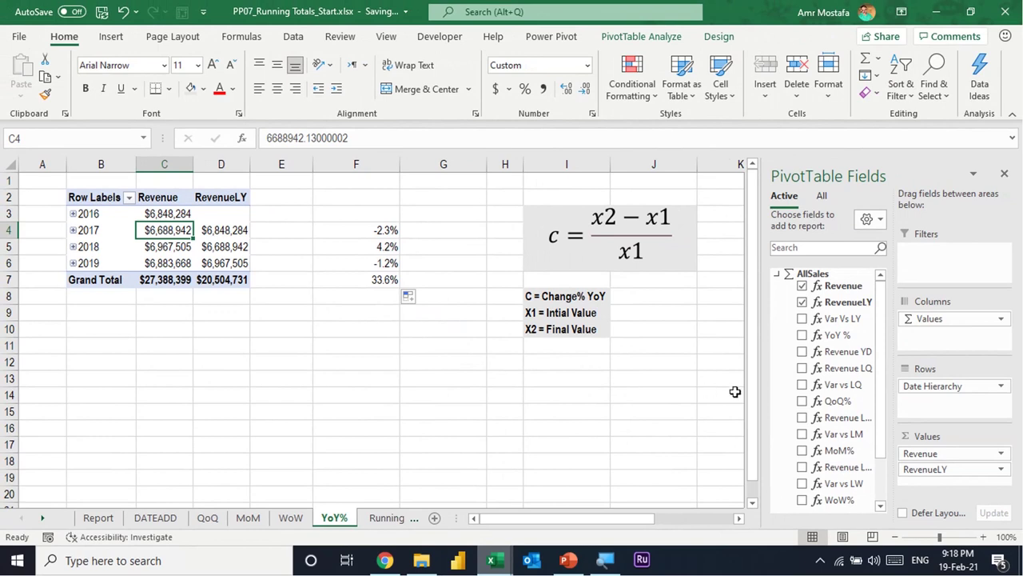
- Add YoY % to the pivot and widen column E to fit -2.3%, 4.2%, -1.2%, 33.6%
click(802, 335)
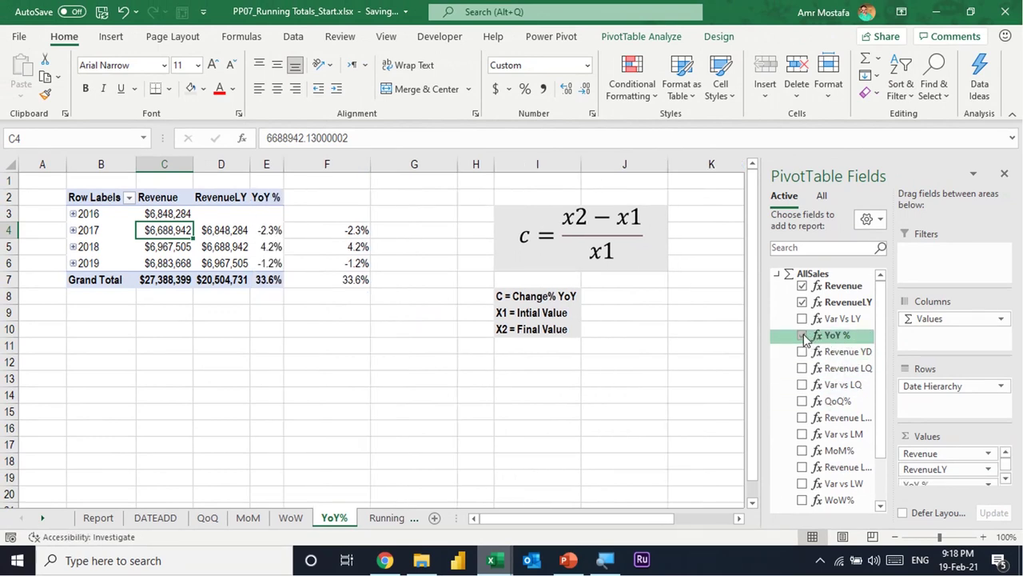
click(270, 231)
drag(283, 165, 301, 165)
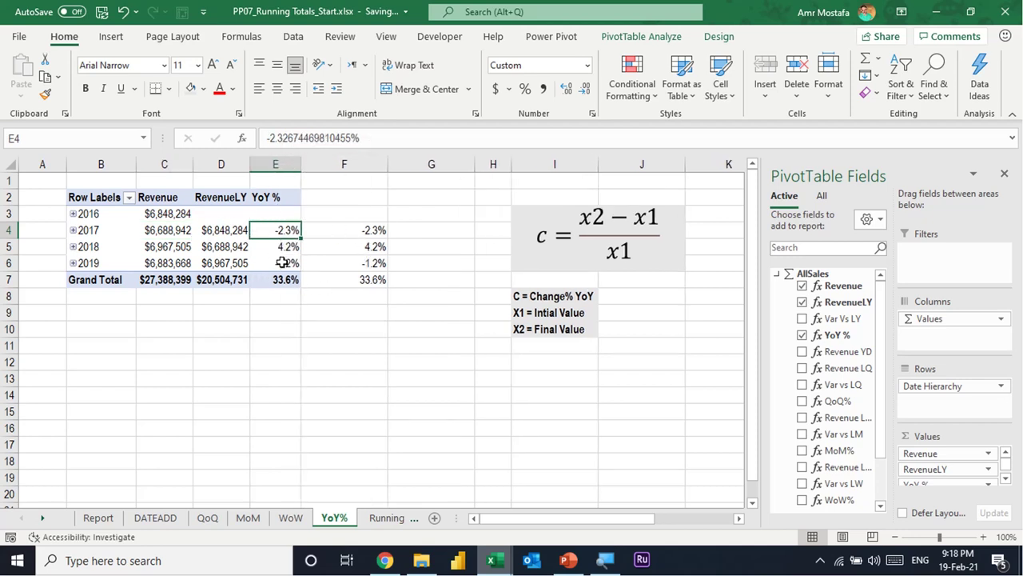
mouse_move(282, 263)
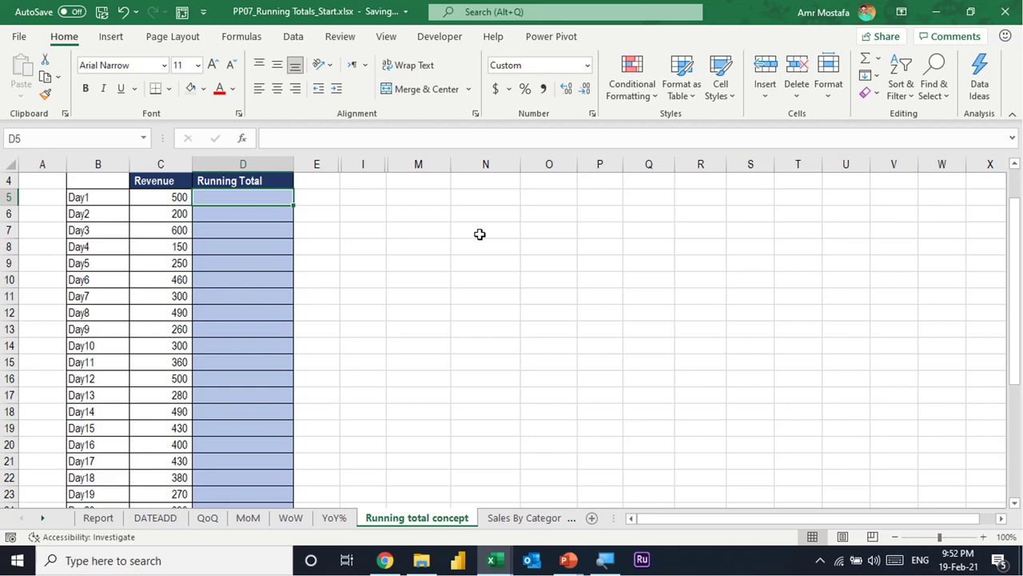
- Scroll through the Day1–Day30 revenue list on the Running total concept sheet
scroll(119, 194, up, 1)
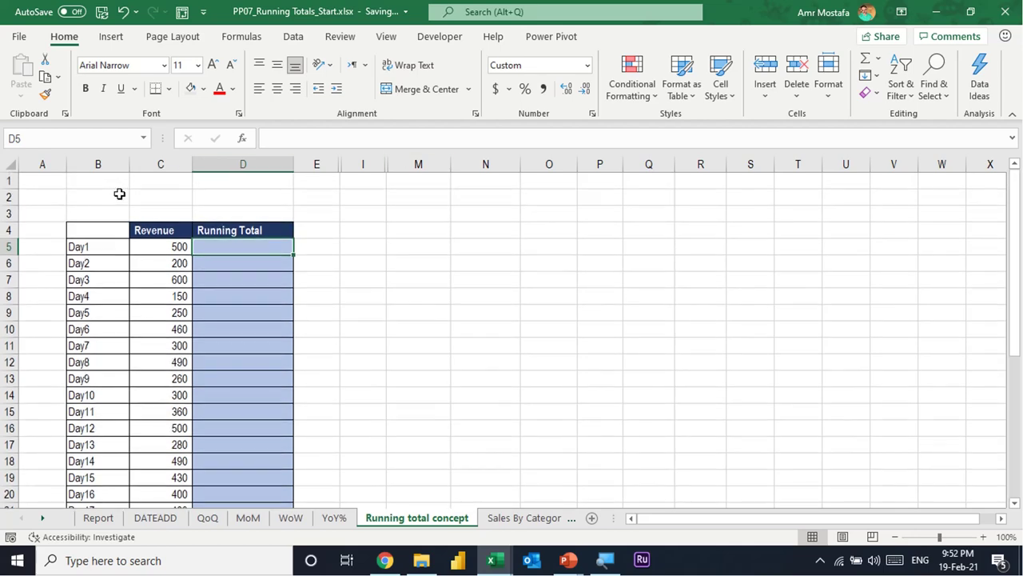
scroll(116, 244, down, 1)
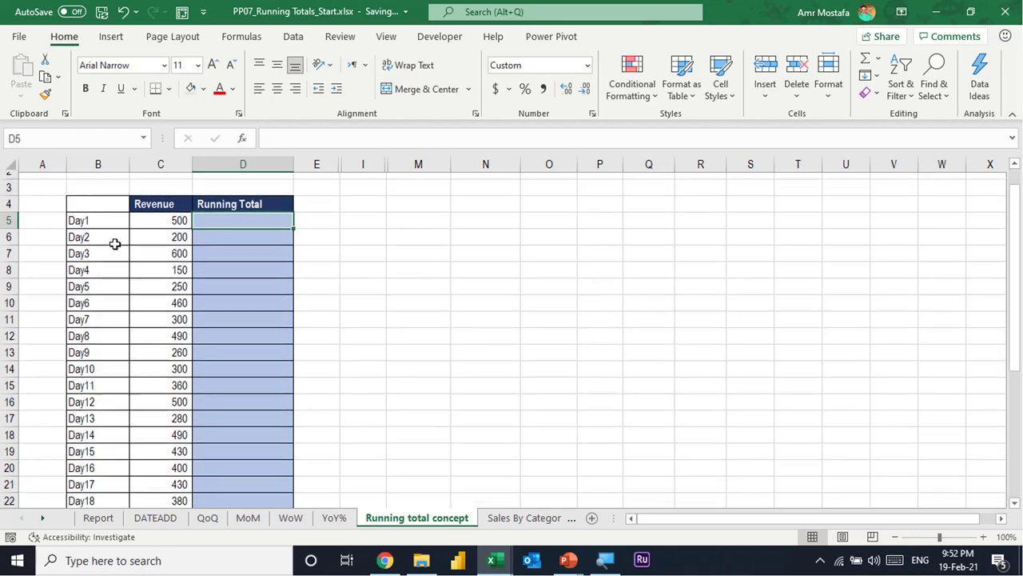
scroll(116, 244, down, 1)
scroll(116, 244, down, 2)
scroll(116, 243, down, 1)
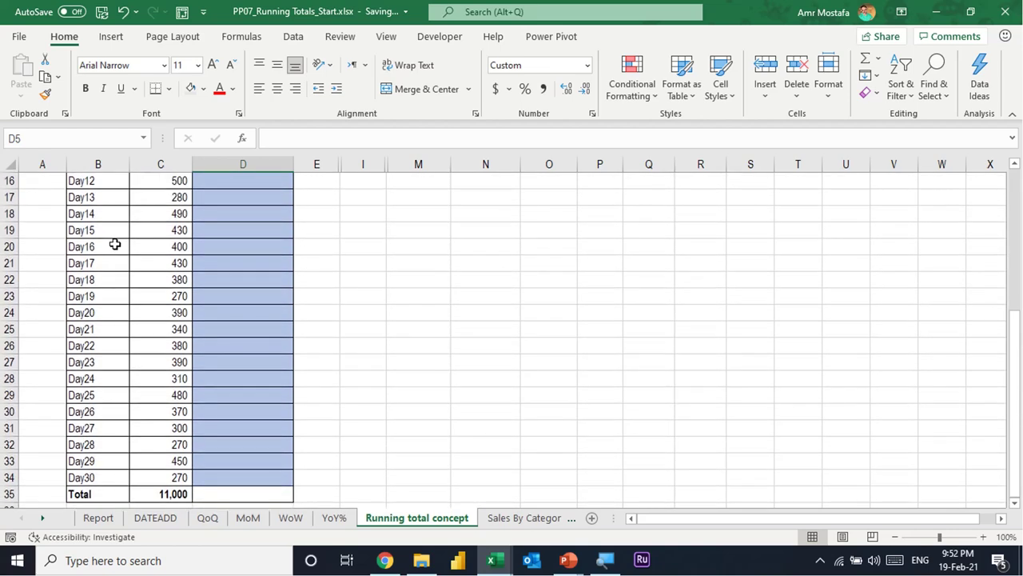
scroll(116, 244, up, 2)
scroll(115, 244, up, 1)
scroll(114, 244, up, 1)
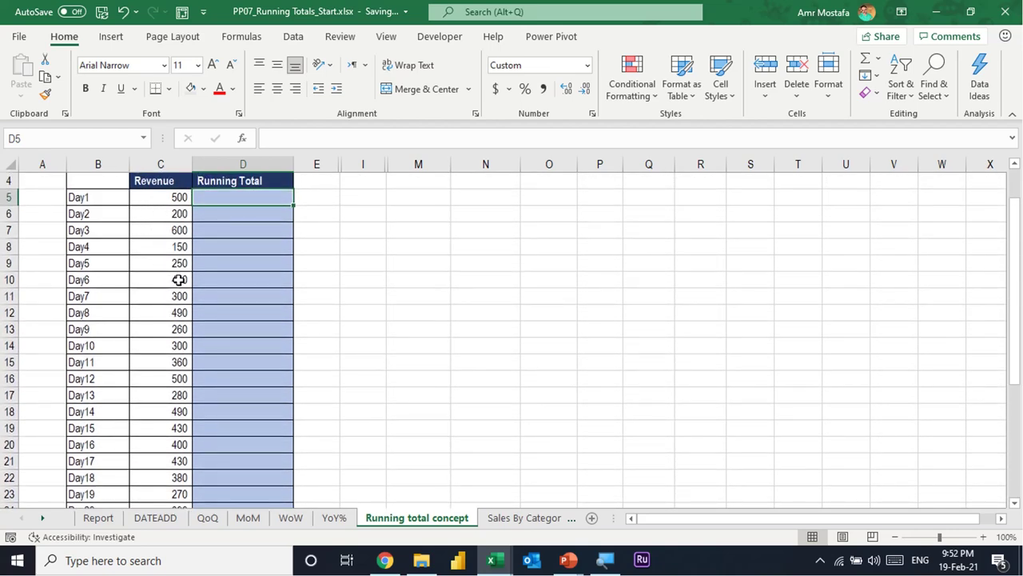
click(173, 199)
click(215, 197)
text(=)
key(Left)
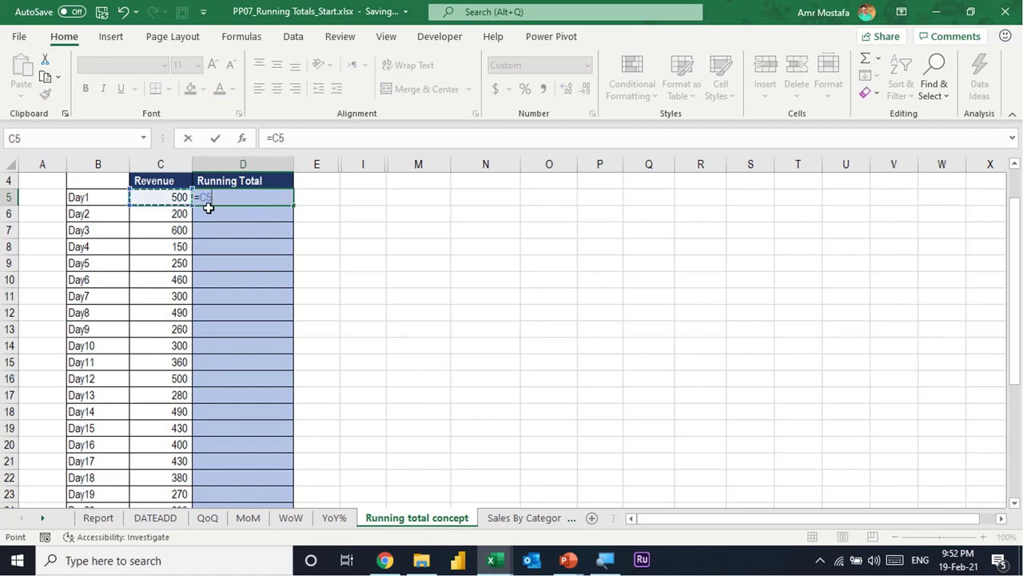
key(Return)
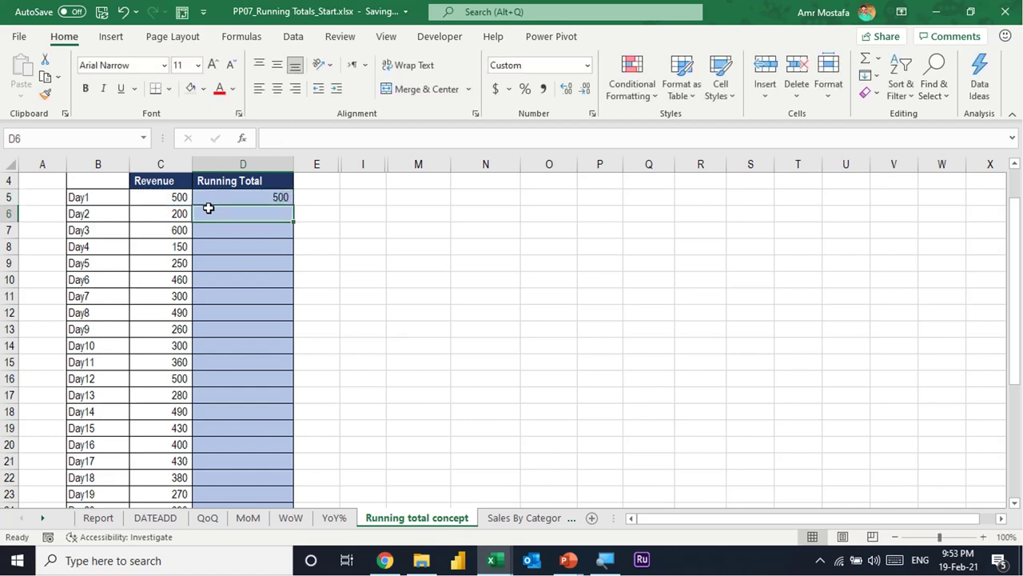
text(=)
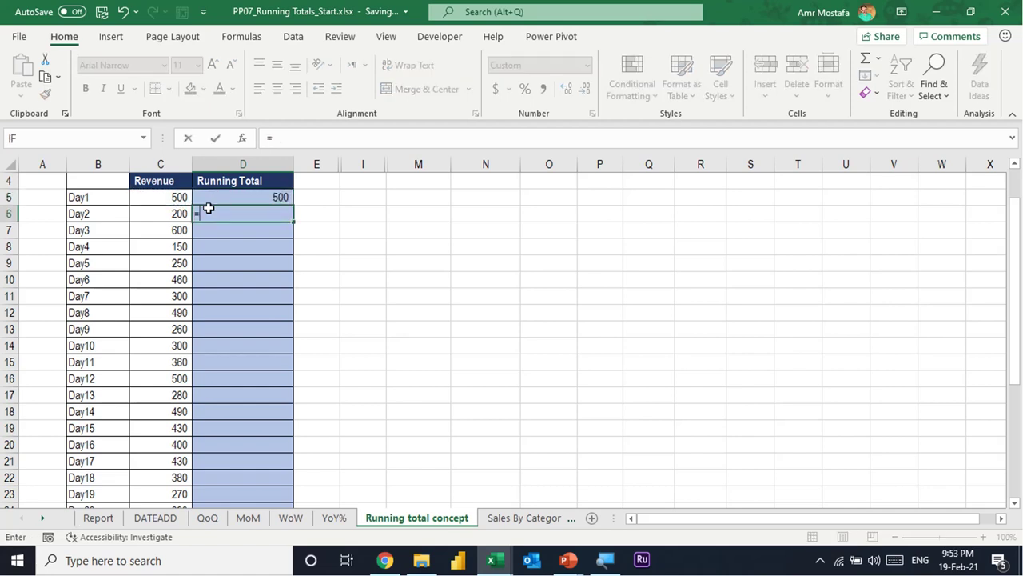
key(Left)
key(Up)
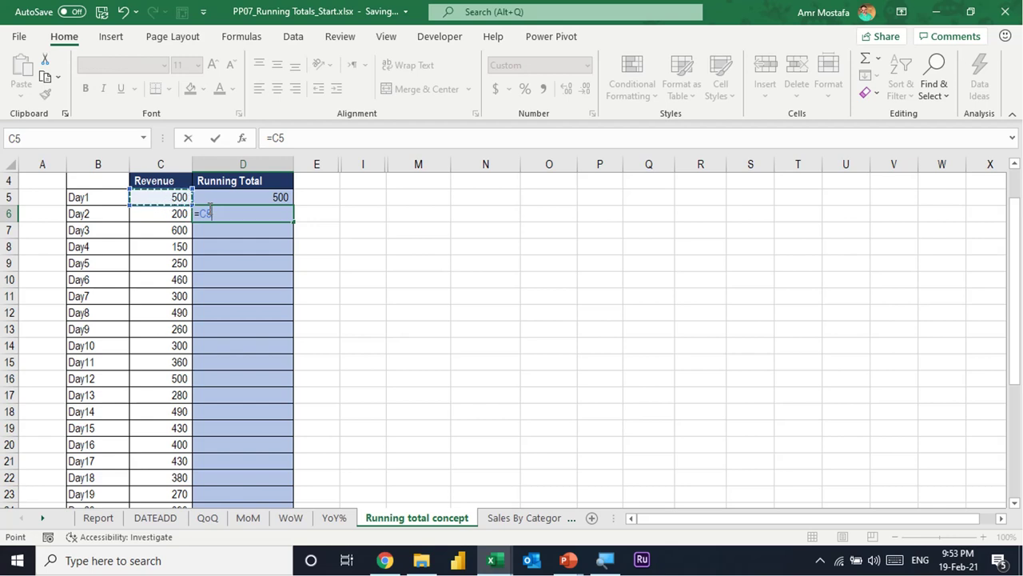
text(+)
key(Left)
key(Return)
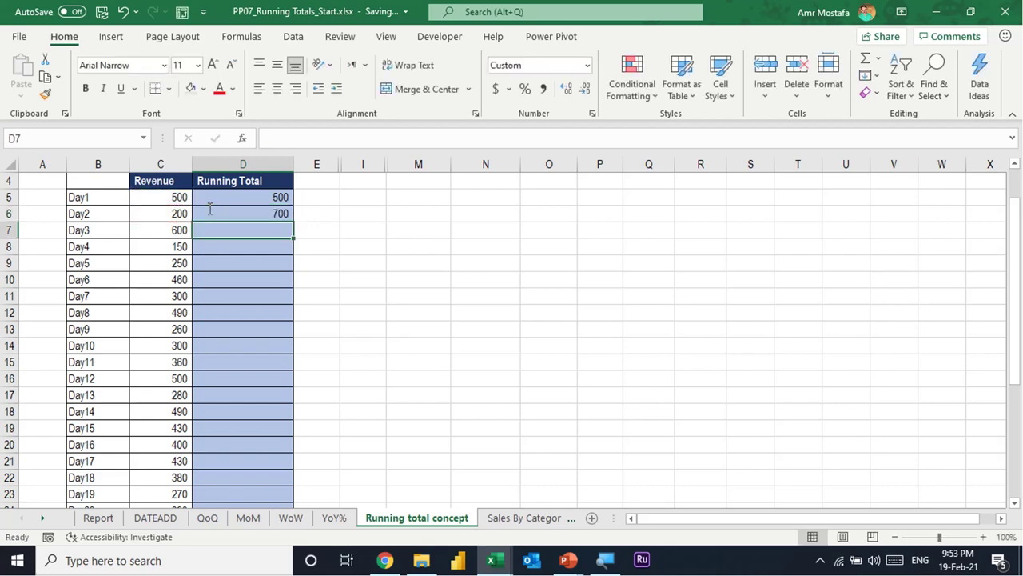
text(=)
key(Left)
key(Up)
key(Up)
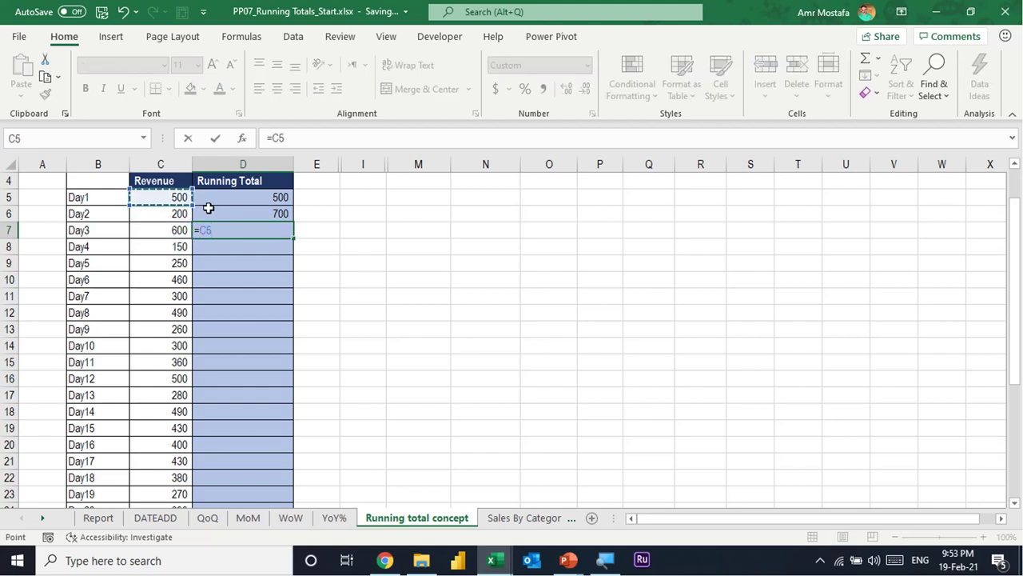
text(+)
key(Left)
key(Up)
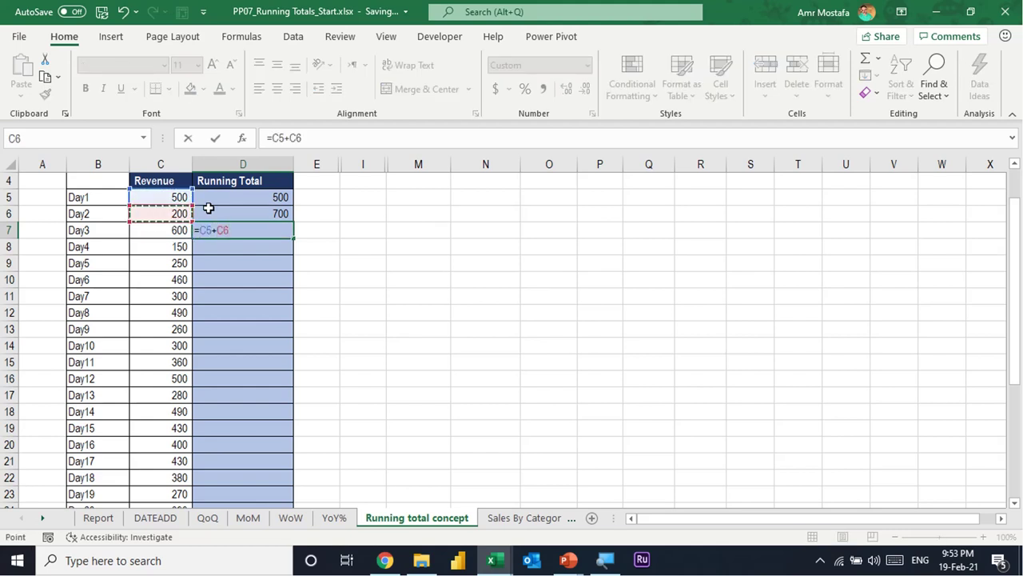
text(+)
key(Left)
key(ctrl+Return)
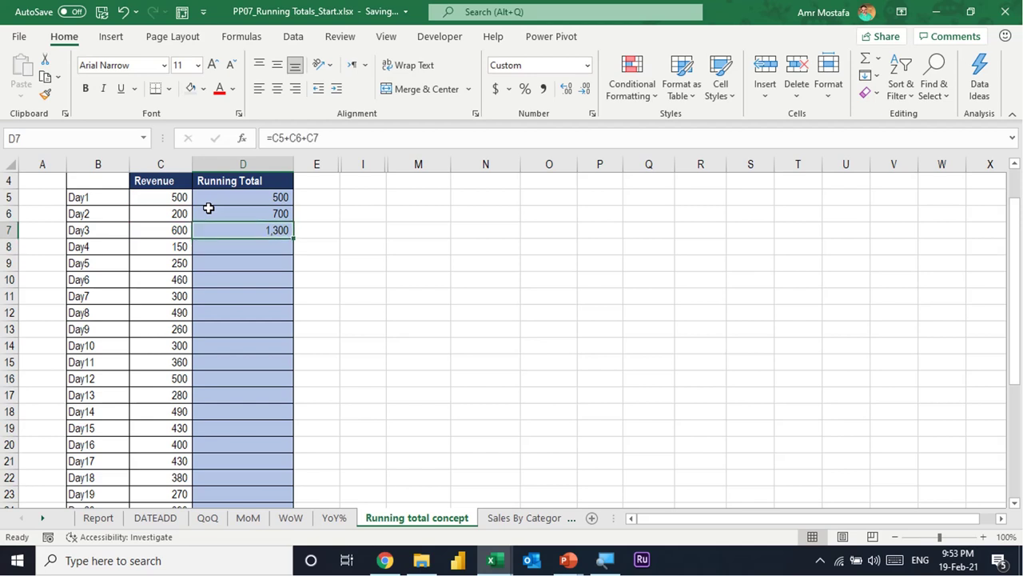
key(Up)
key(Up)
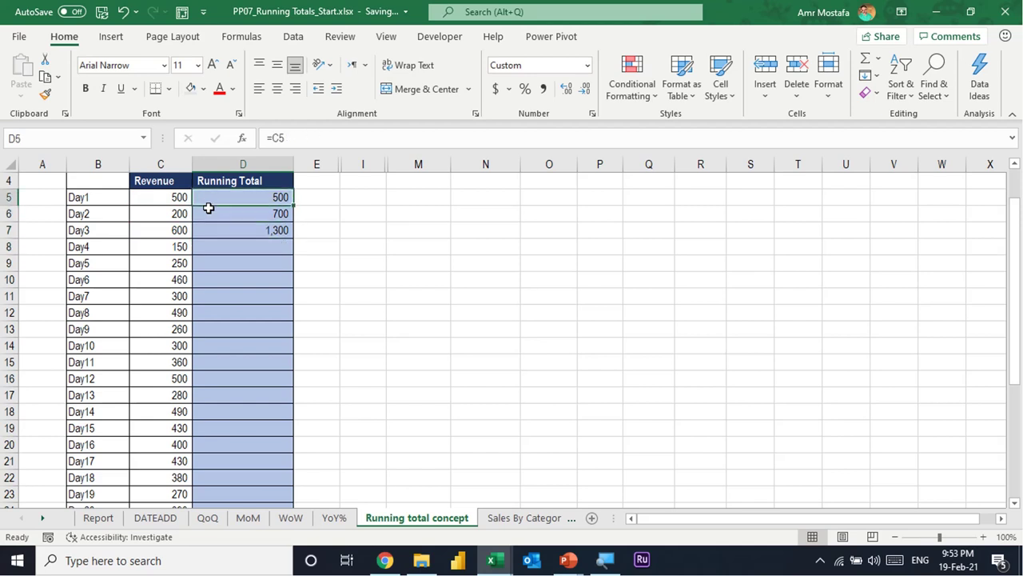
key(shift+Down)
key(shift+Down)
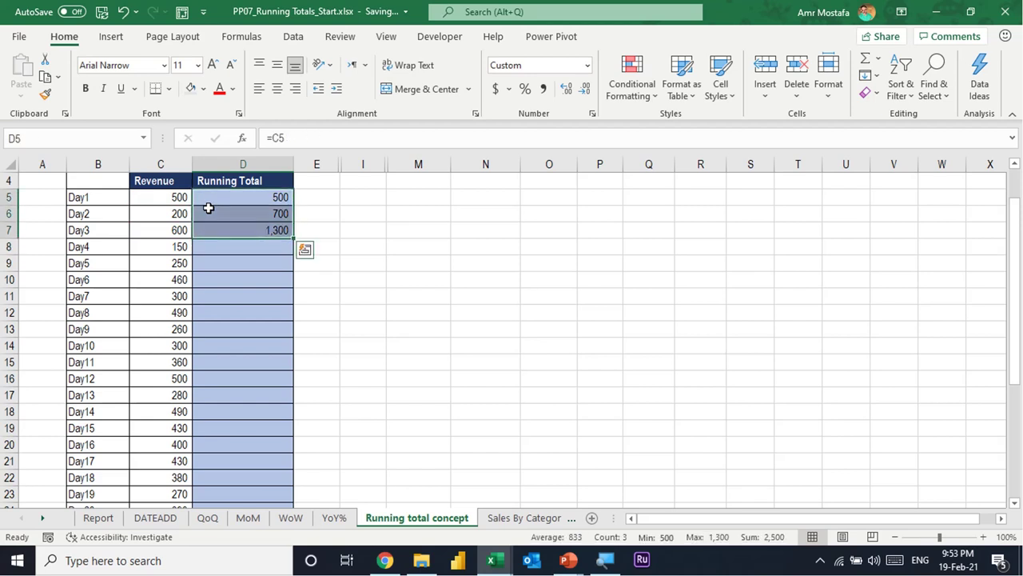
key(Delete)
- Enter =SUM($C$5:C5) in D5 so the Day1 running total shows 500
key(shift+Up)
key(shift+Up)
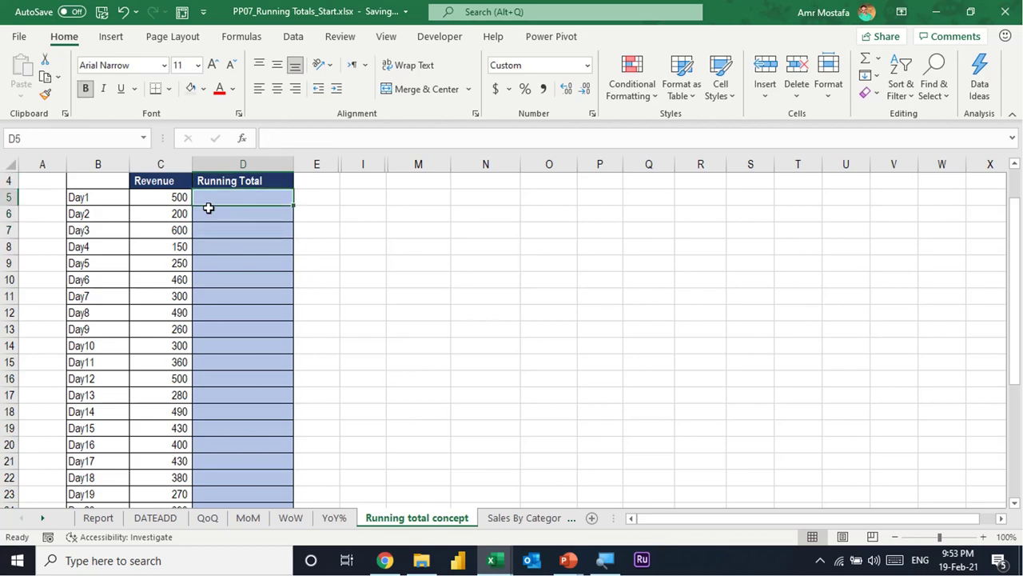
text(=)
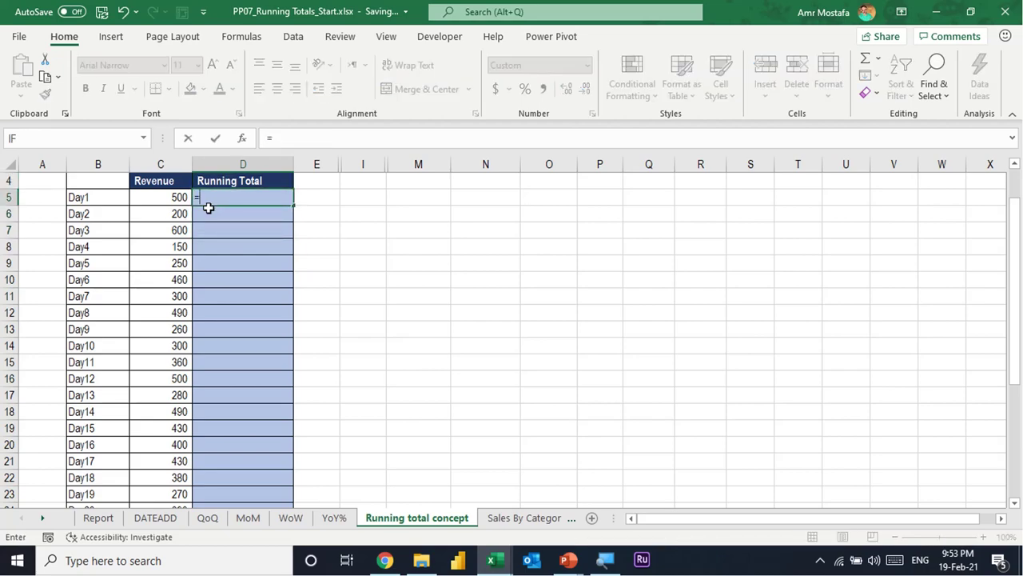
text(sum)
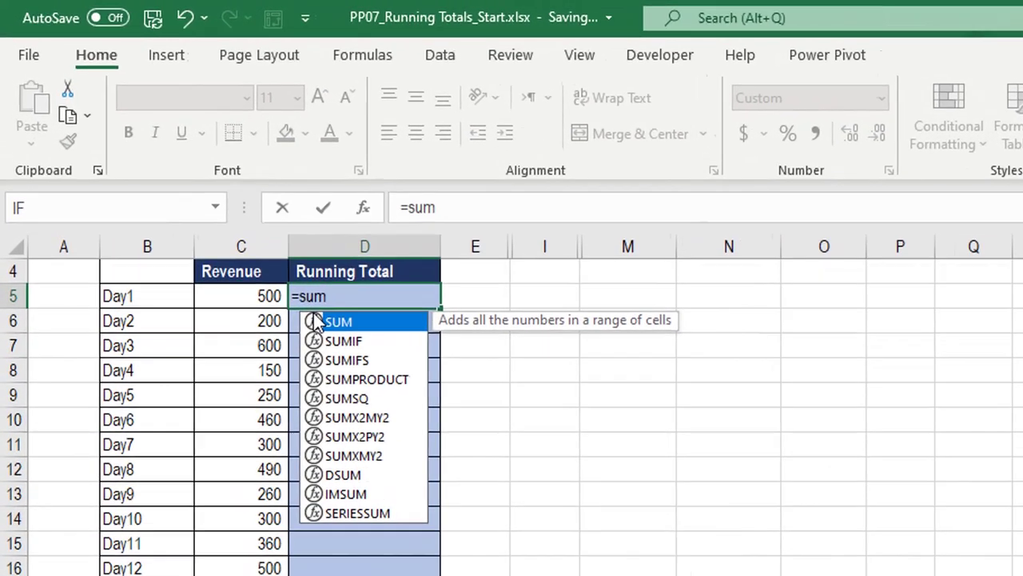
key(Tab)
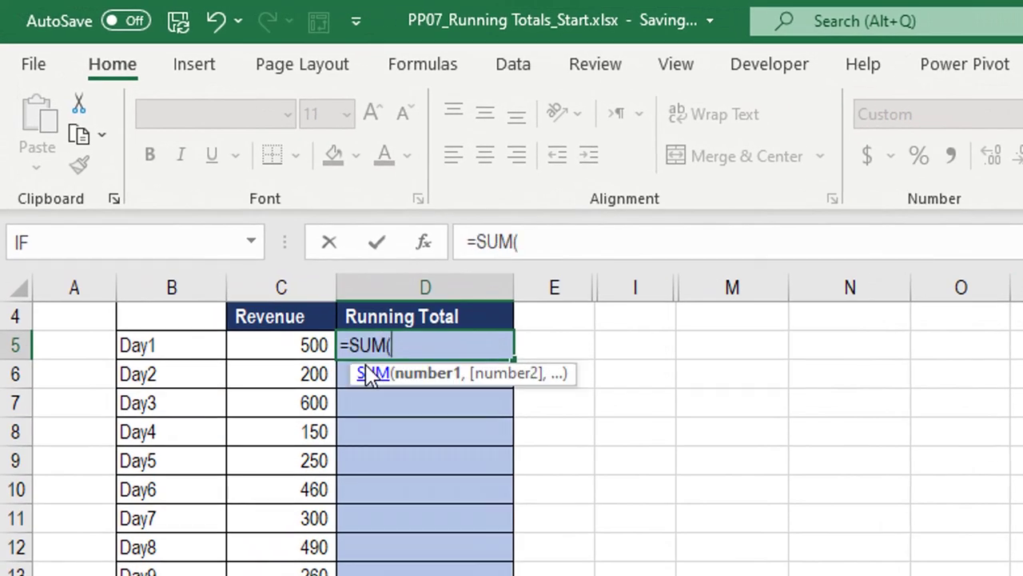
click(304, 353)
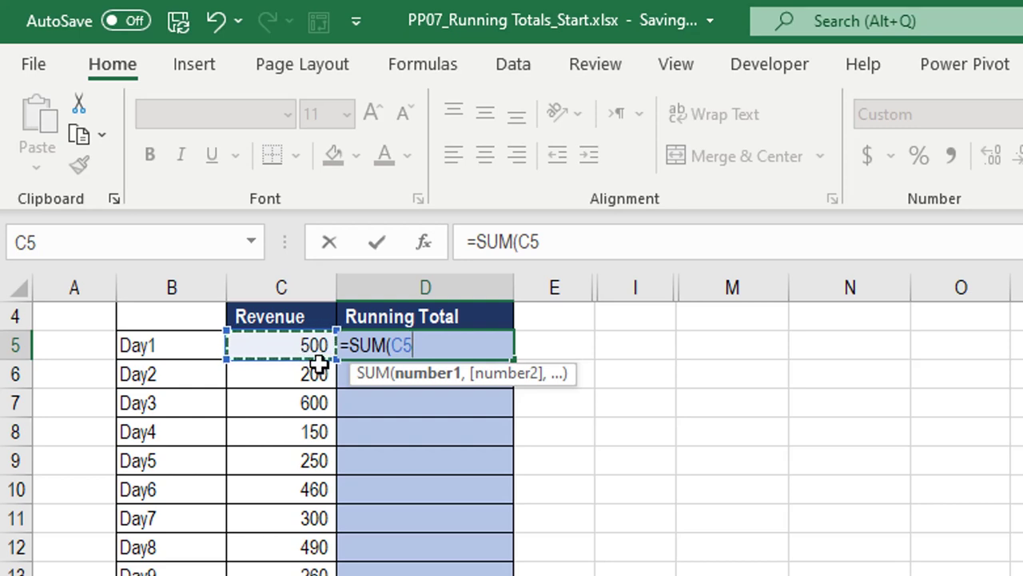
key(F4)
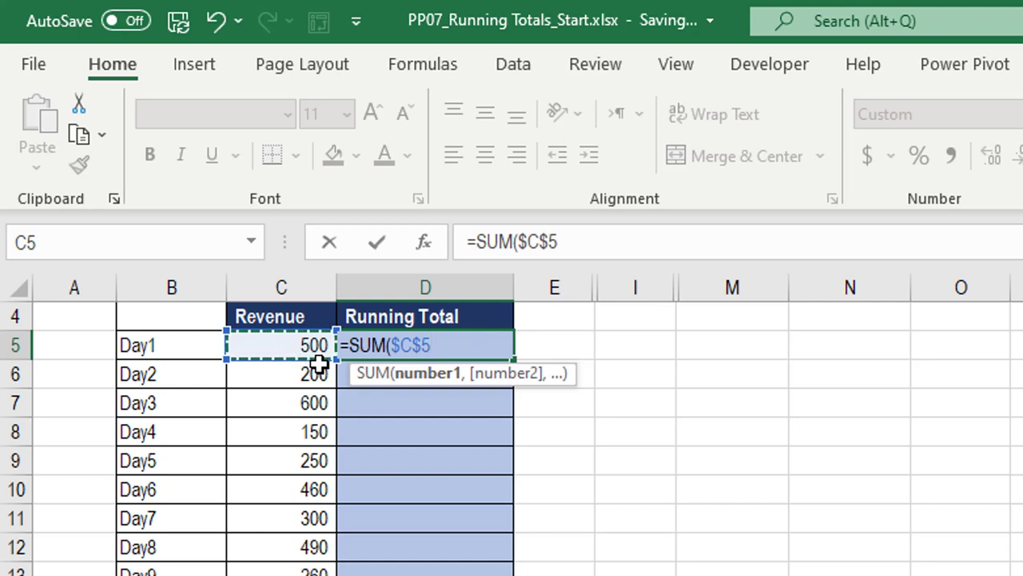
text(:)
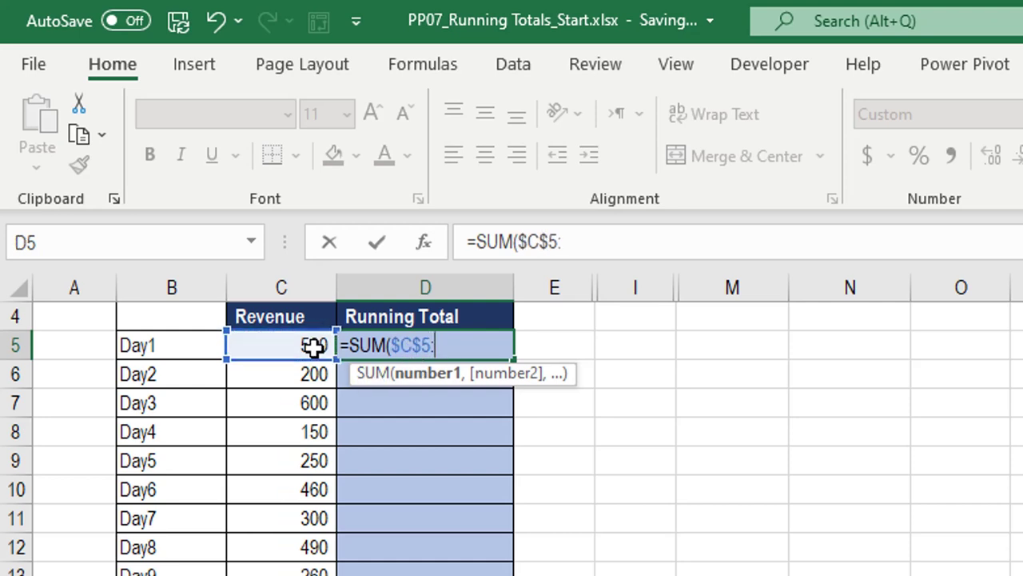
click(290, 342)
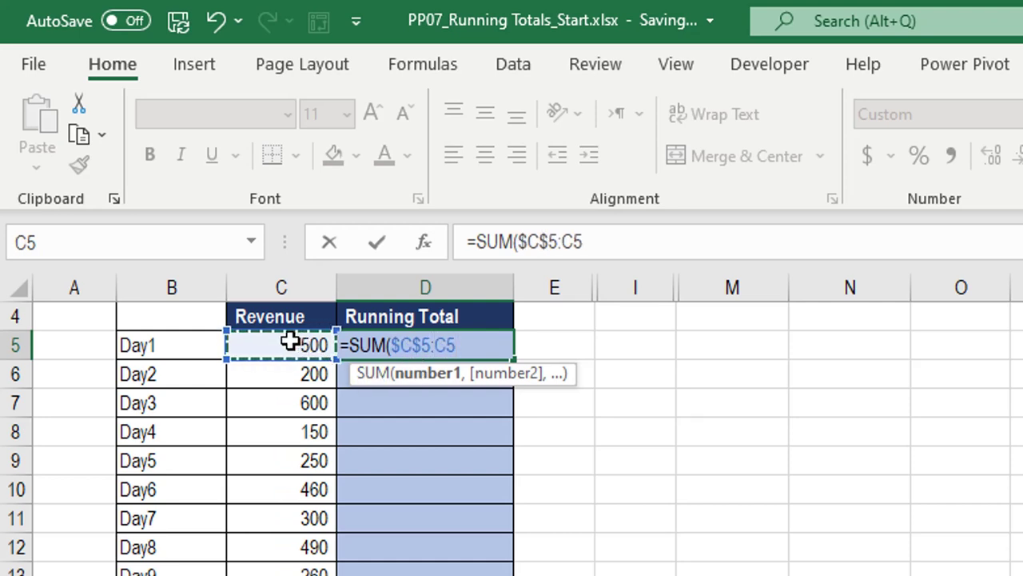
text())
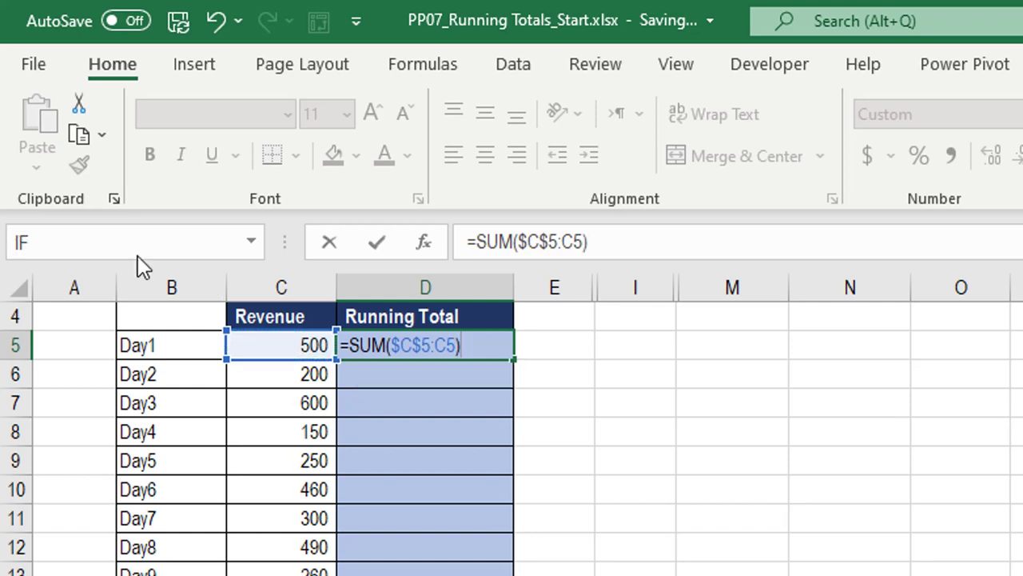
key(Return)
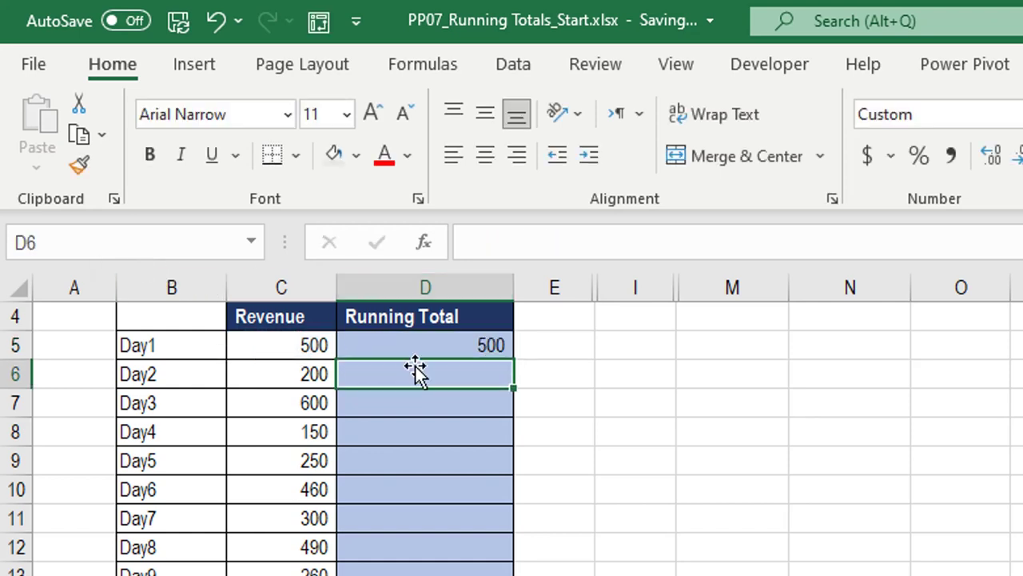
- Copy the running-total formula to Day2 and verify its anchored $C$5 range
click(424, 350)
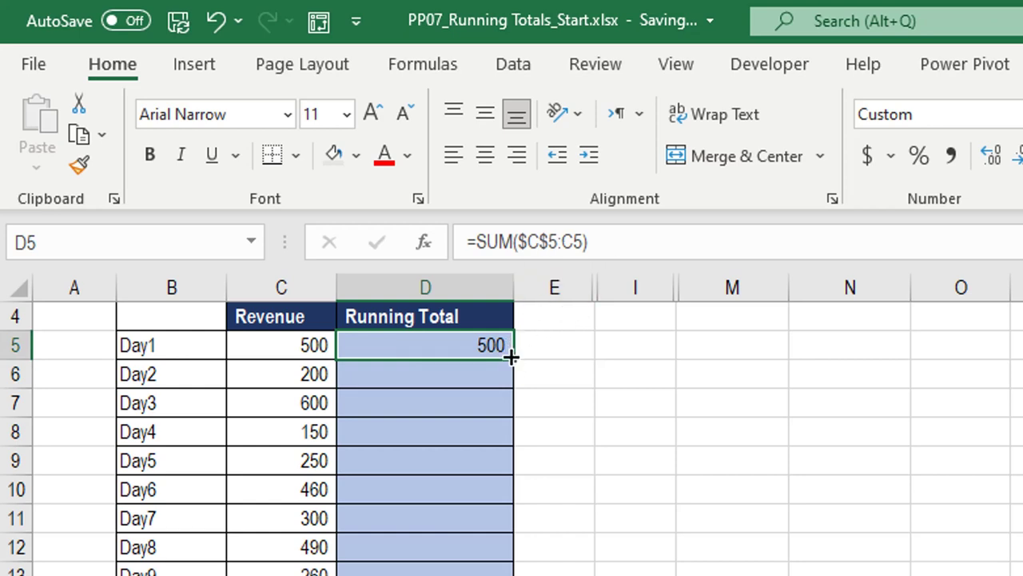
drag(512, 360, 509, 377)
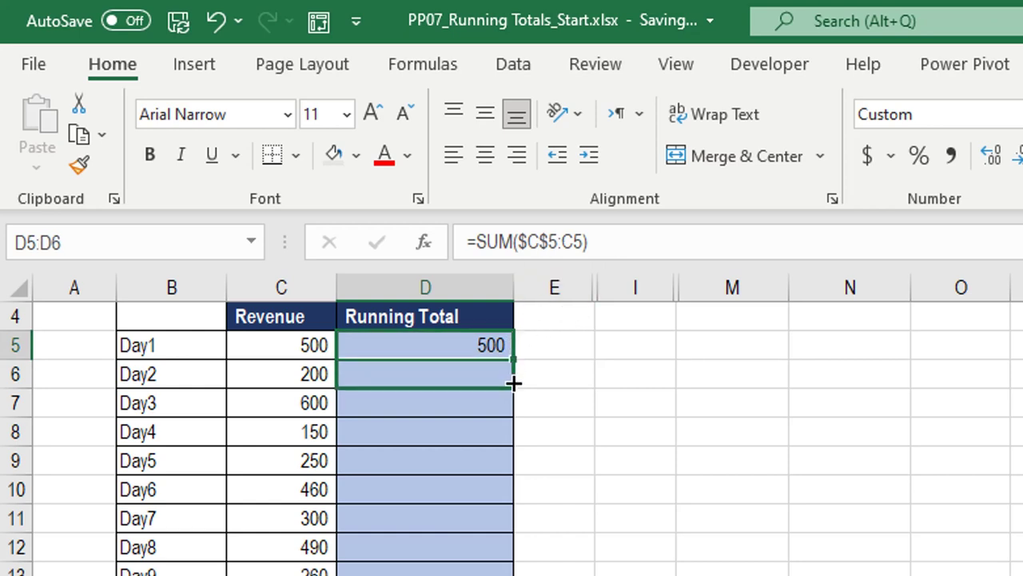
click(489, 373)
double_click(489, 373)
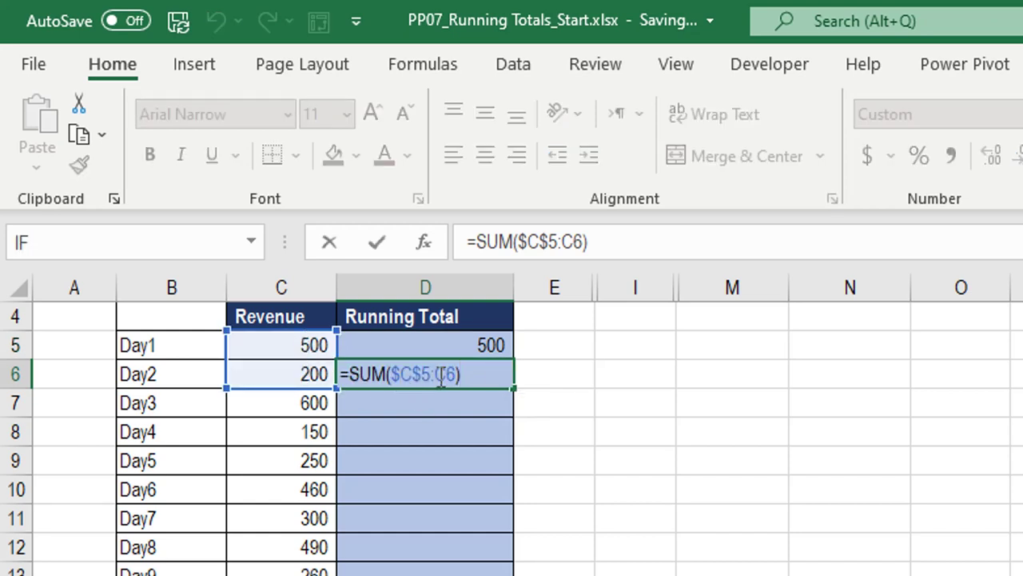
key(Return)
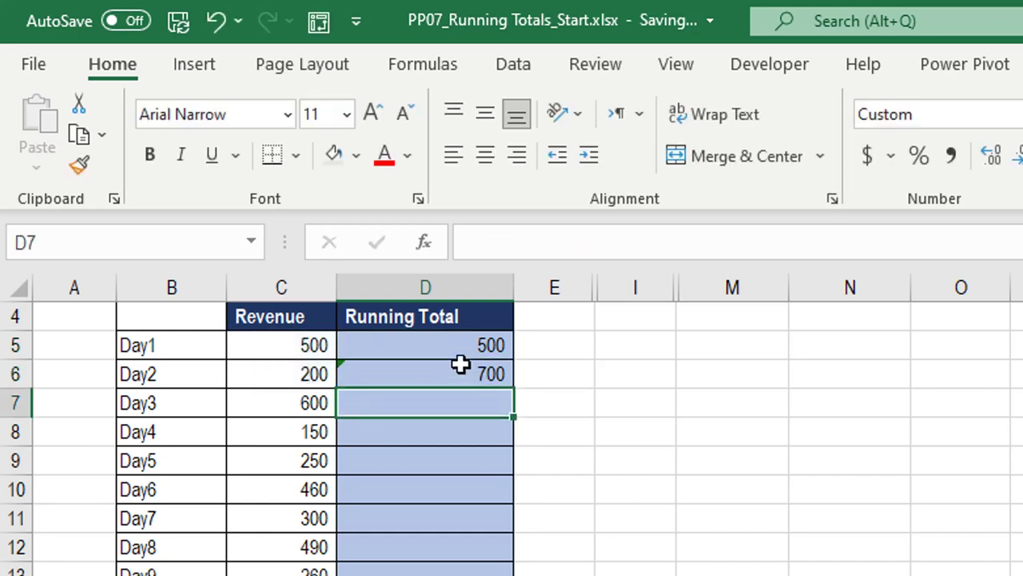
click(461, 367)
- Extend the formula down to Day30 and confirm it ends at 11,000
drag(508, 389, 512, 550)
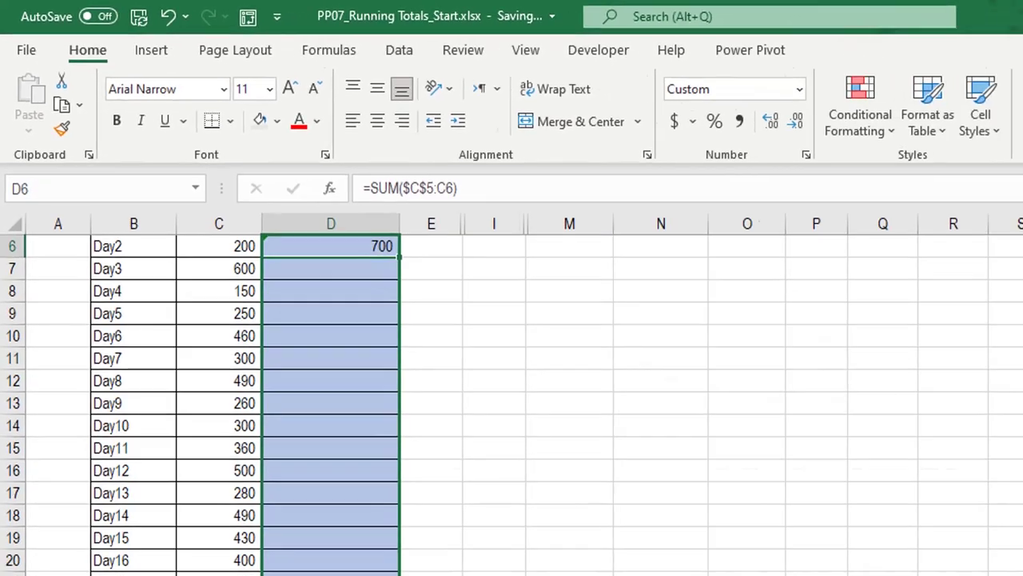
mouse_move(331, 571)
mouse_down()
mouse_move(283, 515)
mouse_move(272, 468)
mouse_up()
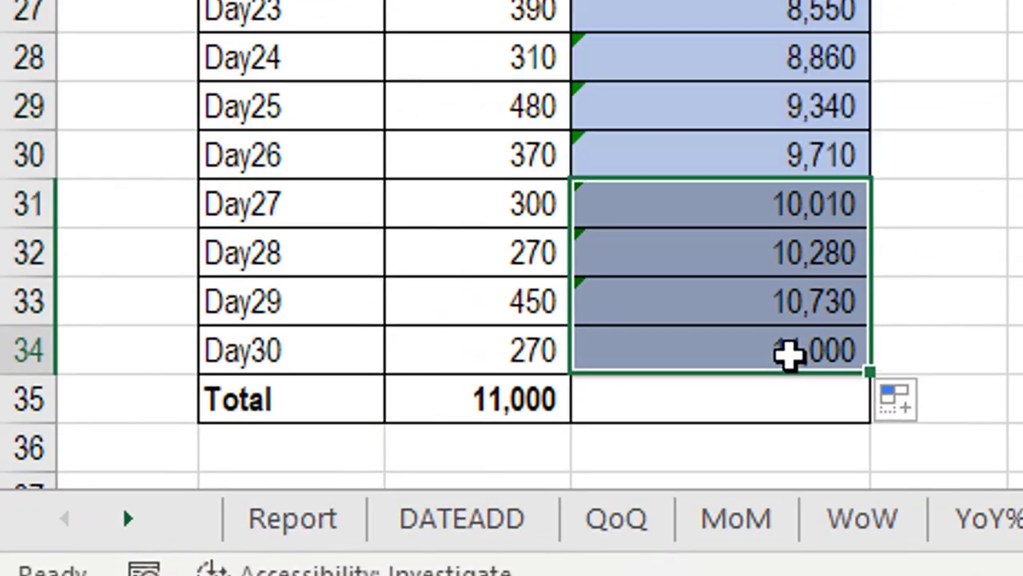
click(787, 355)
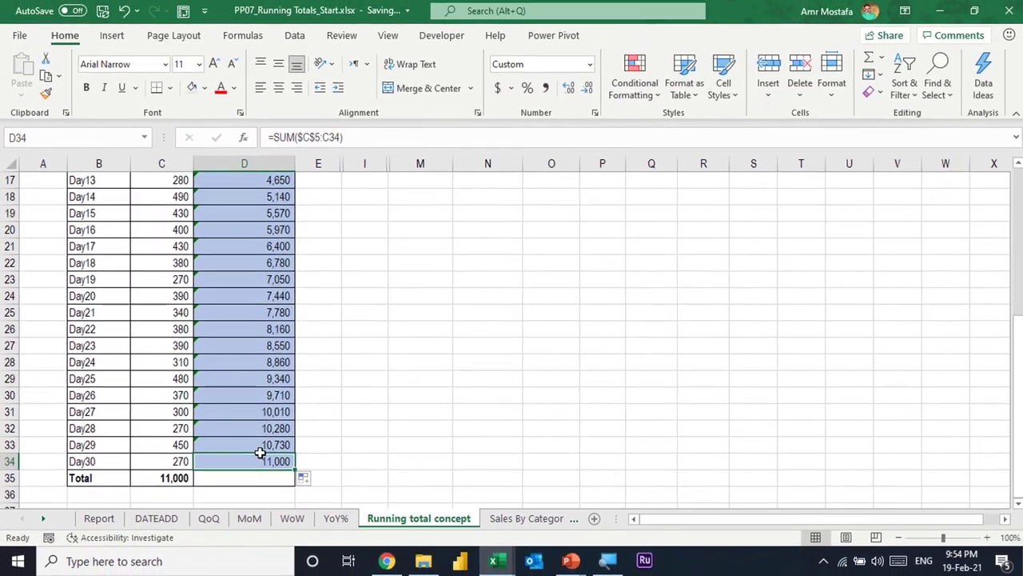
click(255, 444)
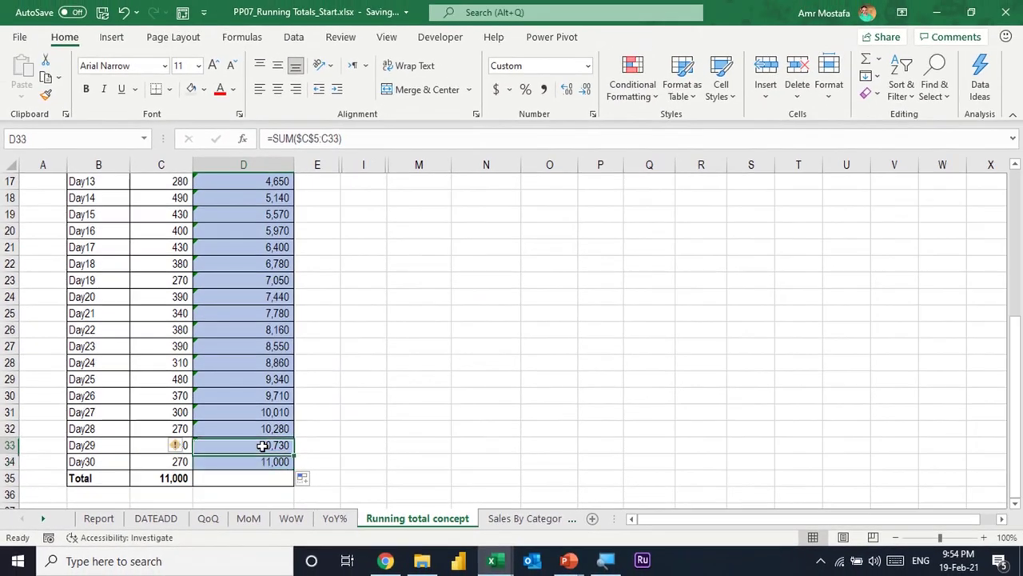
scroll(253, 439, up, 3)
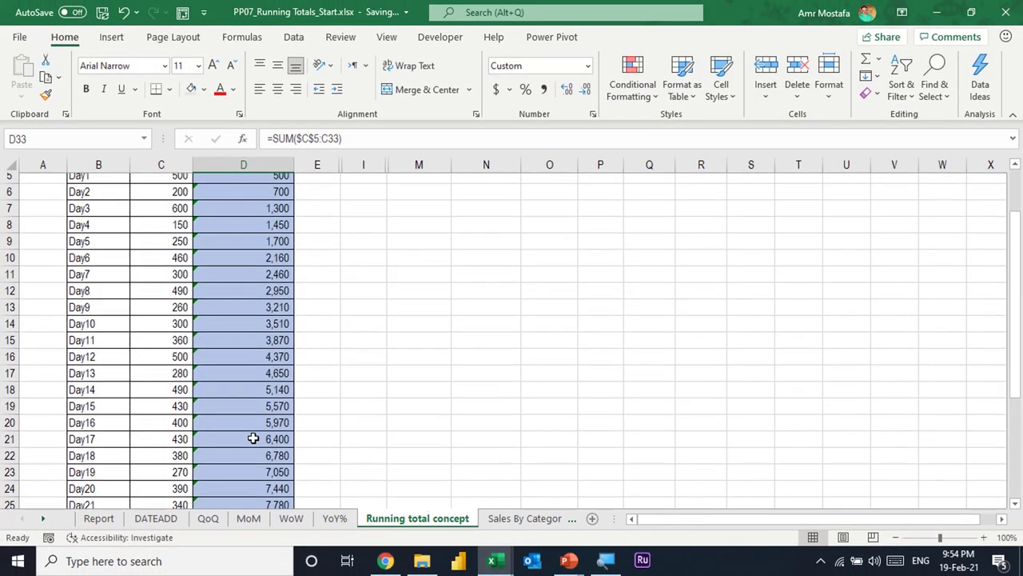
scroll(253, 439, up, 2)
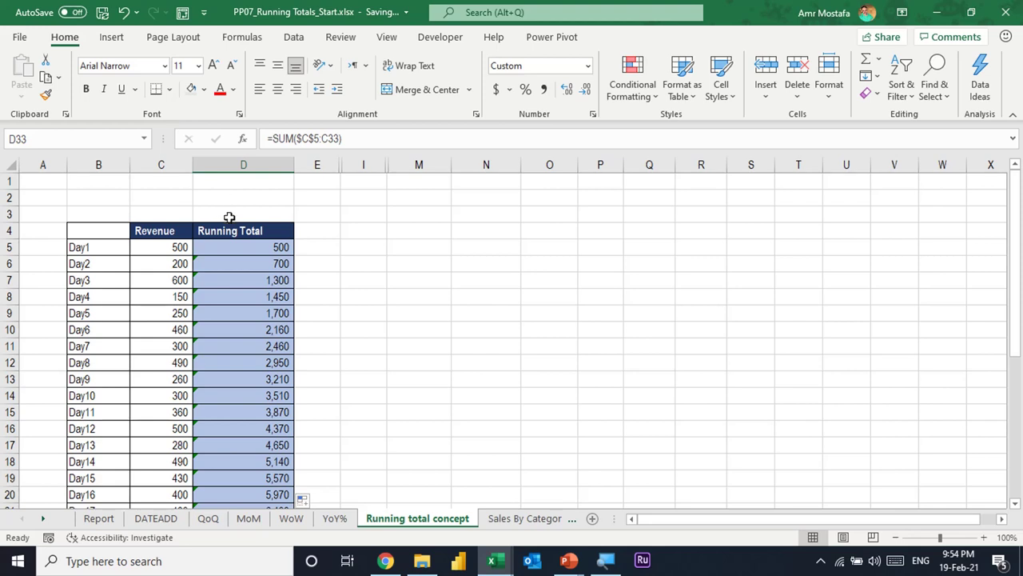
- Label D3 'Total Month to Date' and D2 'Total MTD' above the running totals
click(228, 214)
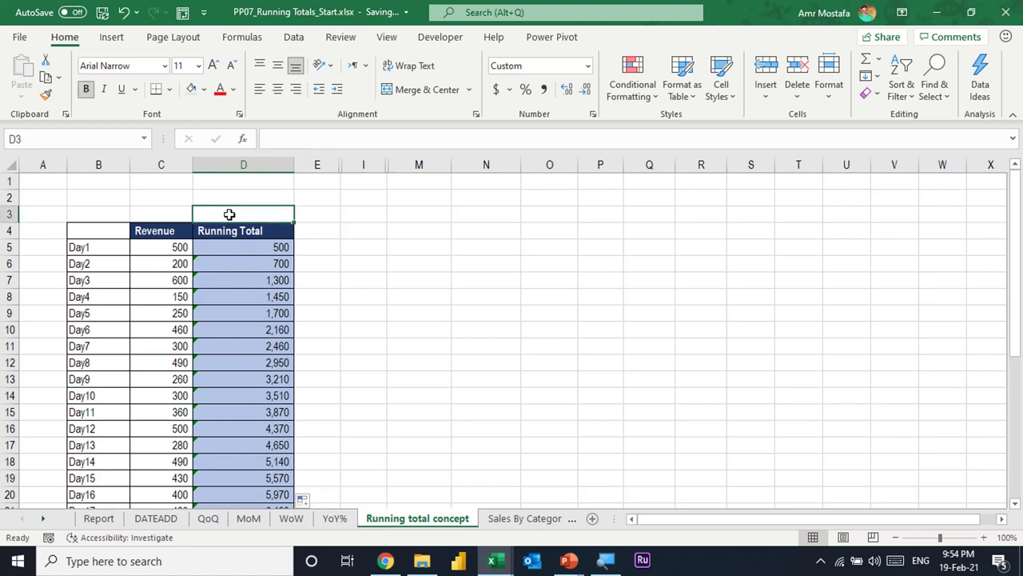
text(Tota)
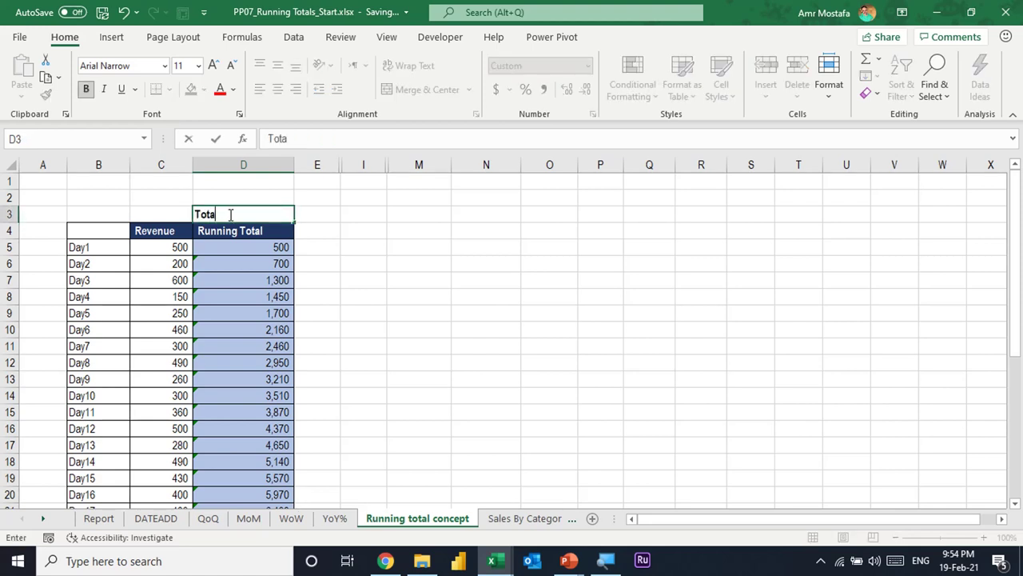
text(l Month to)
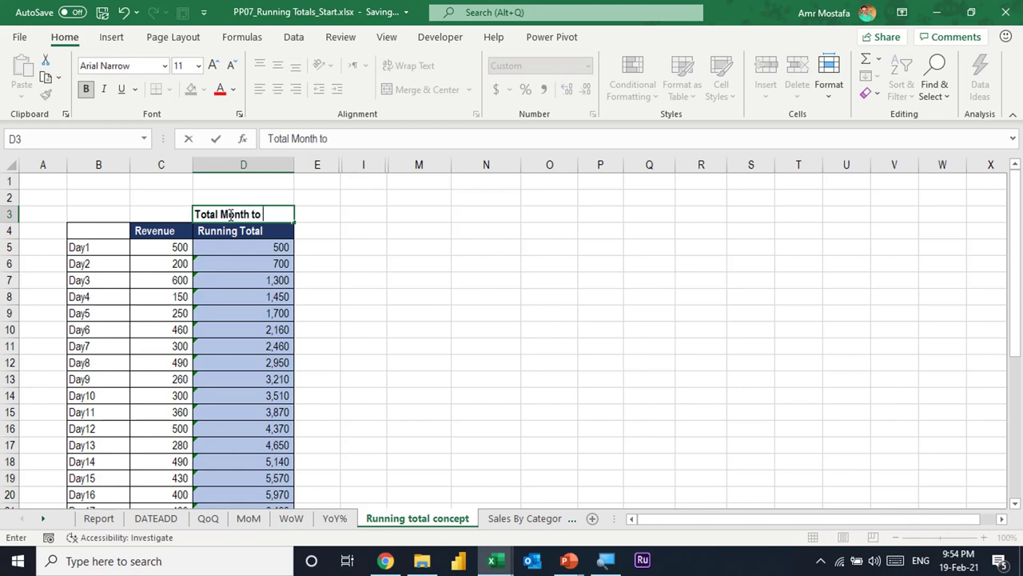
text( Date)
key(Return)
click(229, 214)
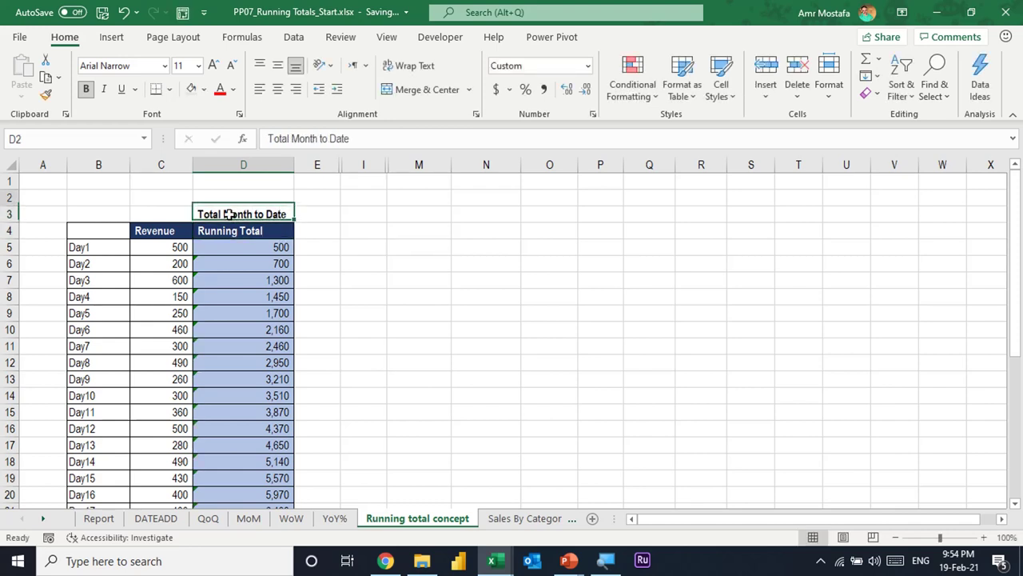
key(Up)
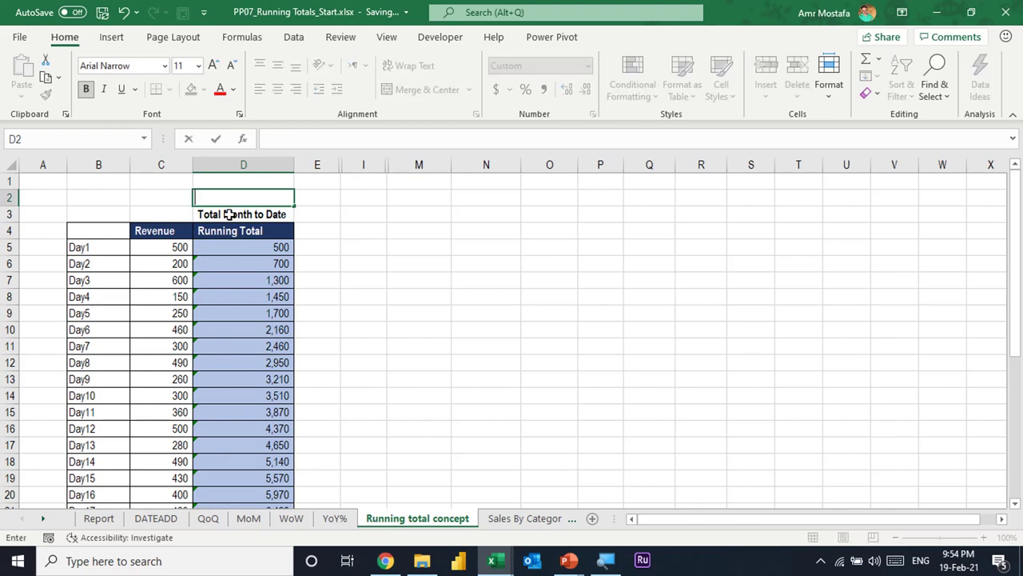
text(Total MTD)
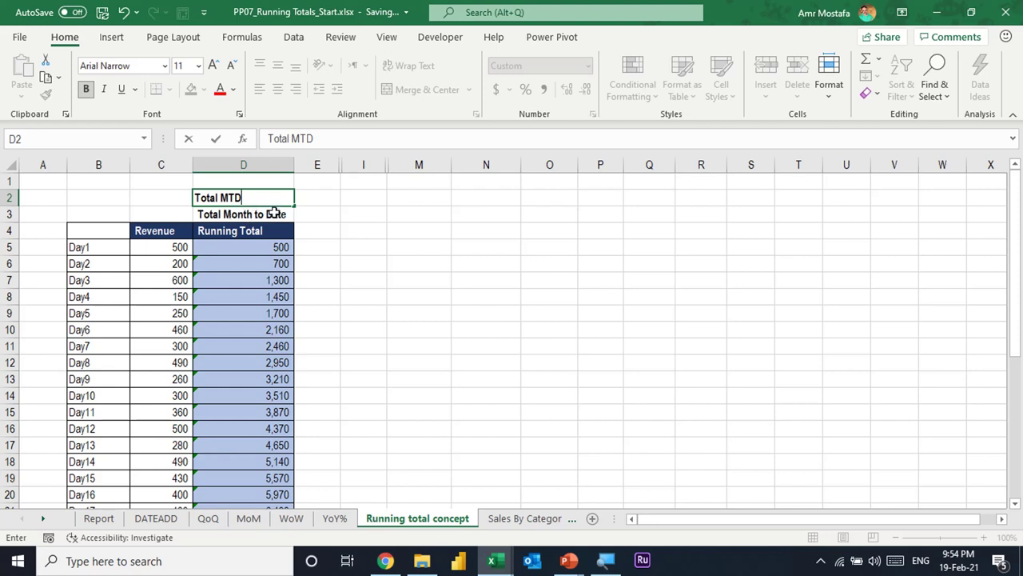
click(275, 213)
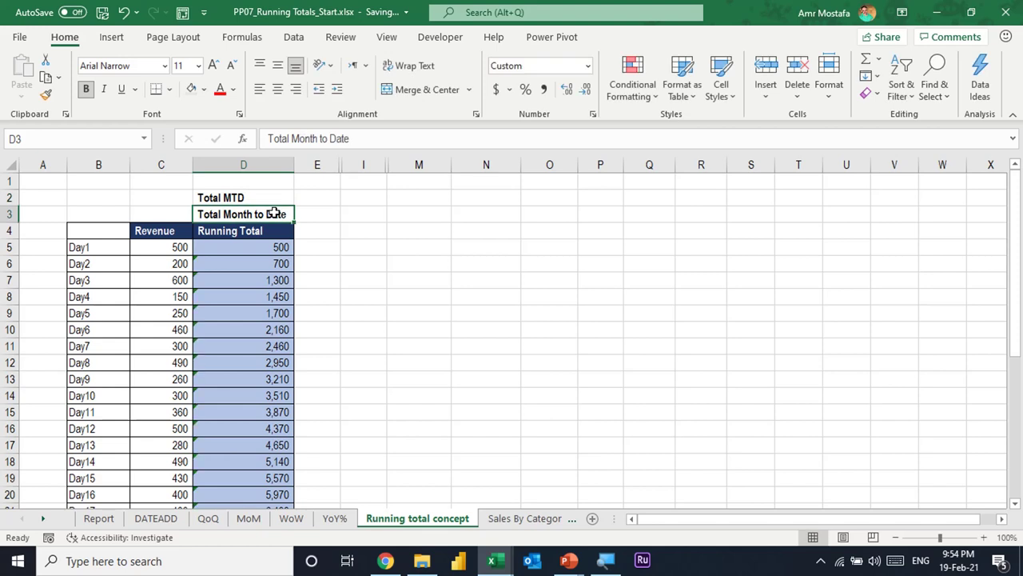
key(Up)
key(Down)
key(Down)
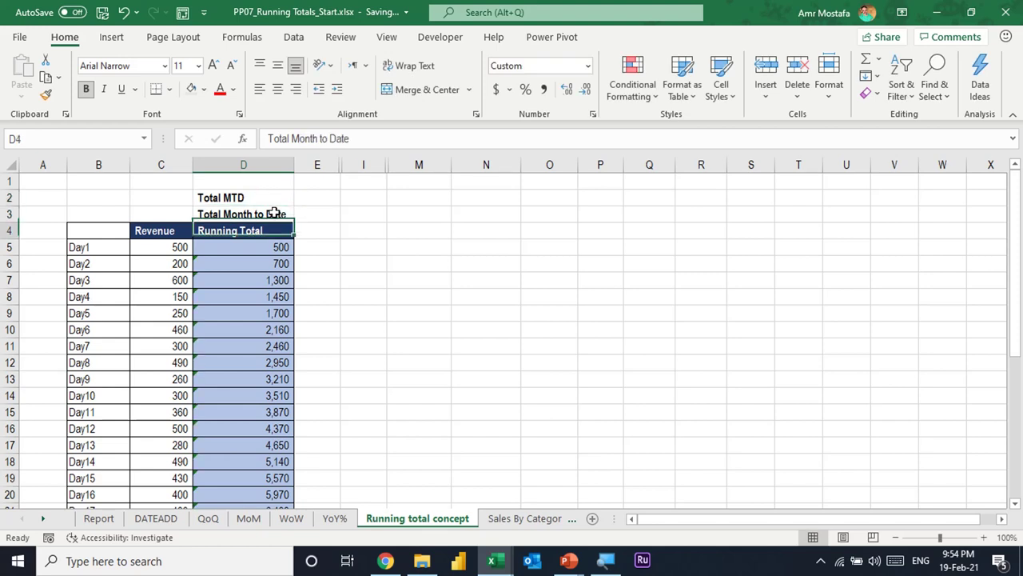
key(Up)
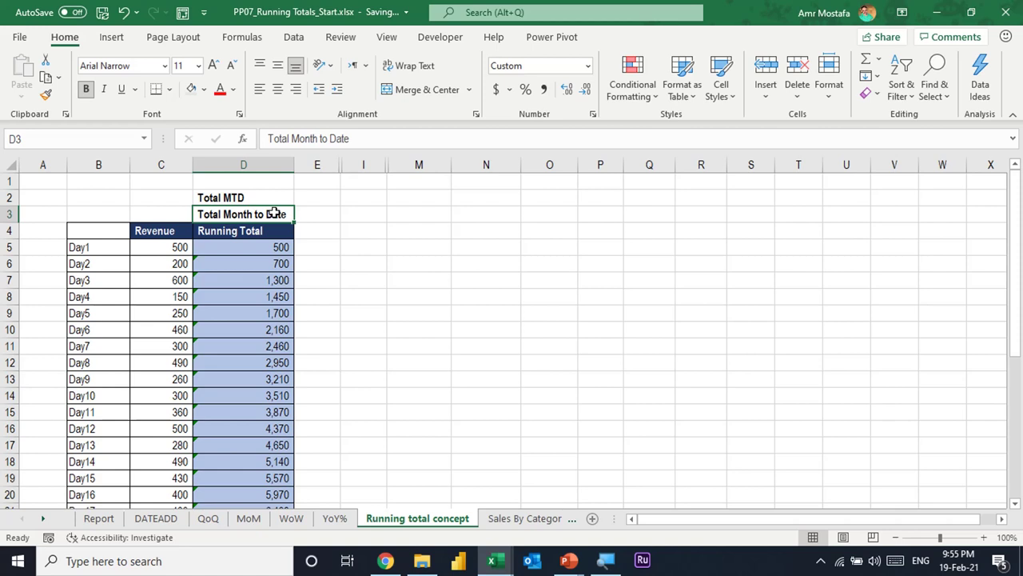
key(Down)
key(Down)
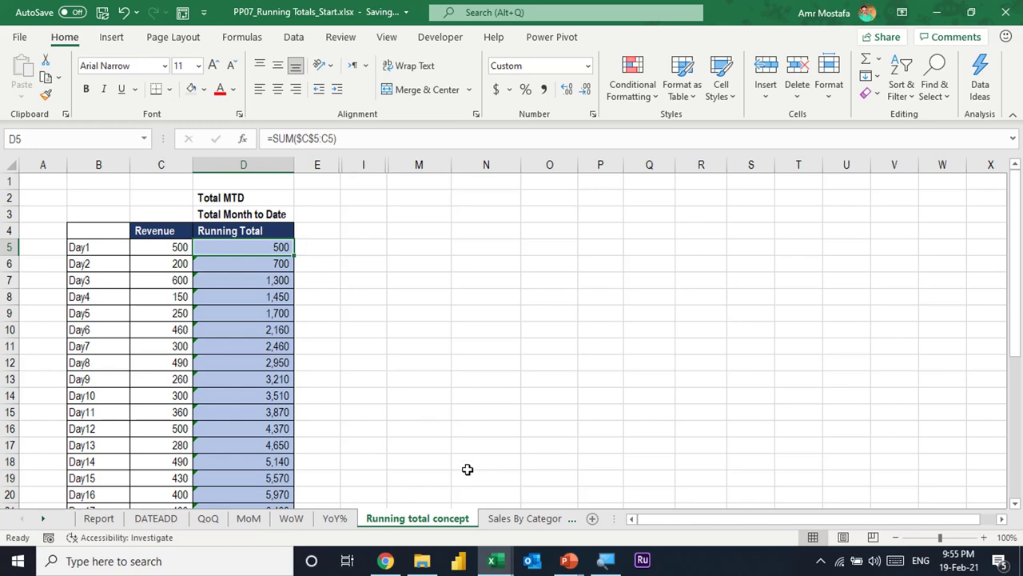
- In Power Pivot's calculation area, enter the label 'Total Revenue Month to Date' under Revenue Last Week and select the cell beside it
click(500, 562)
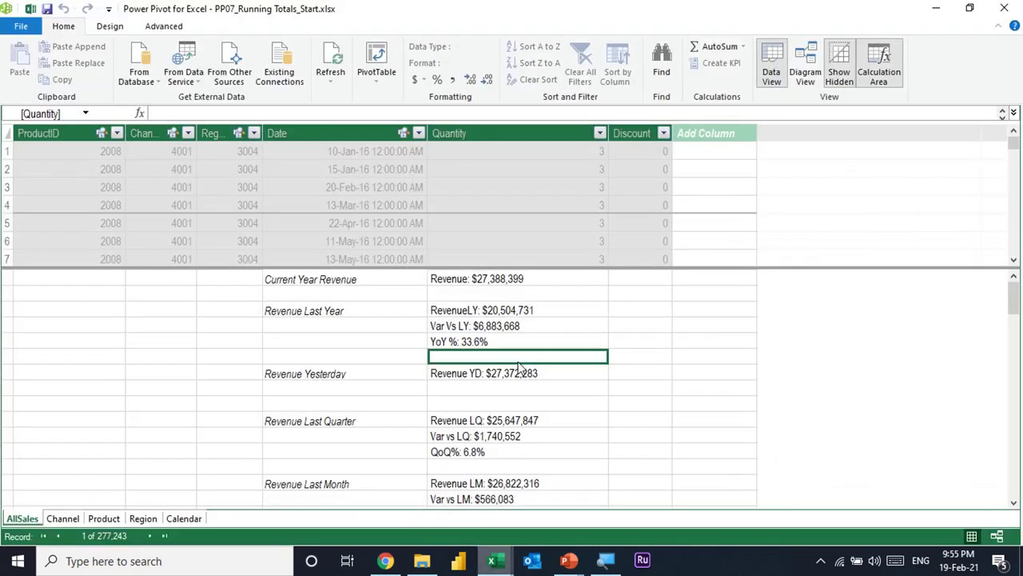
scroll(518, 368, down, 2)
scroll(519, 365, down, 2)
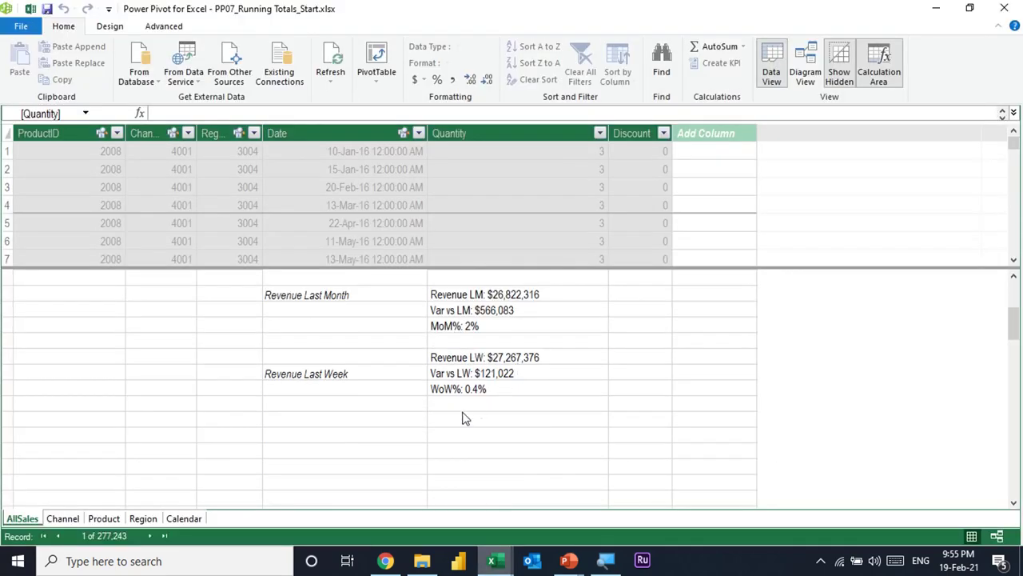
click(332, 427)
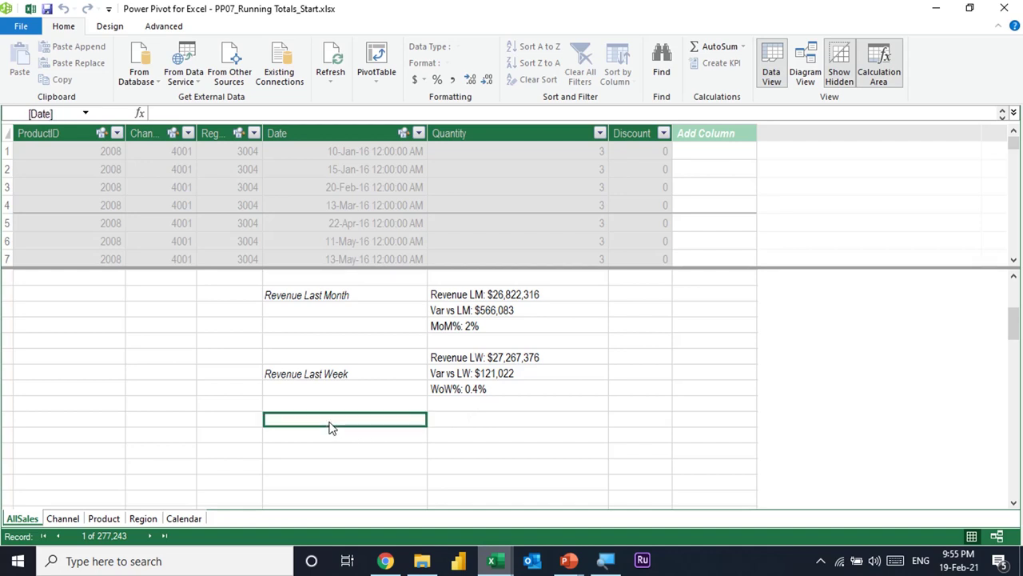
text(Total)
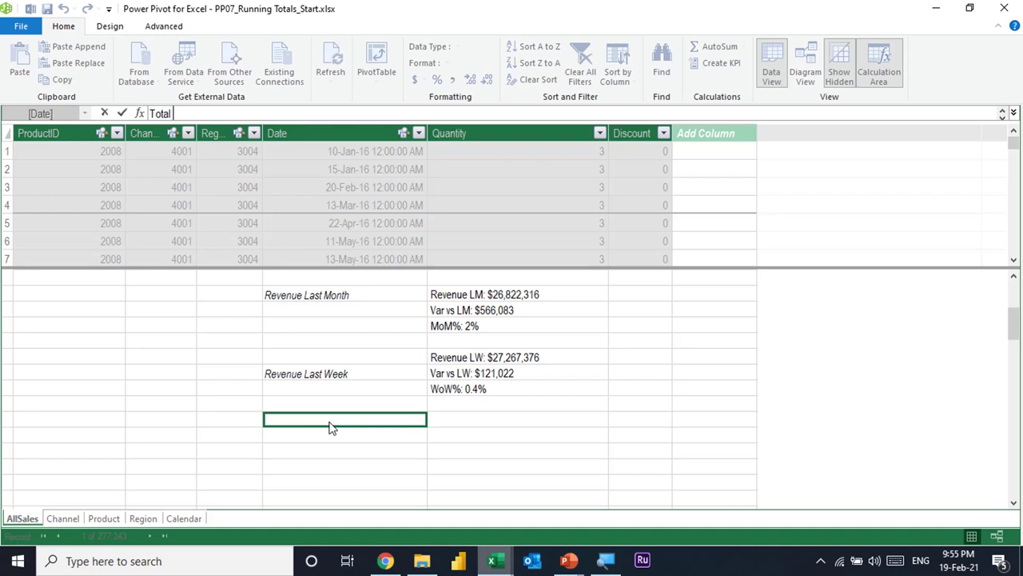
text( Revenue Month to )
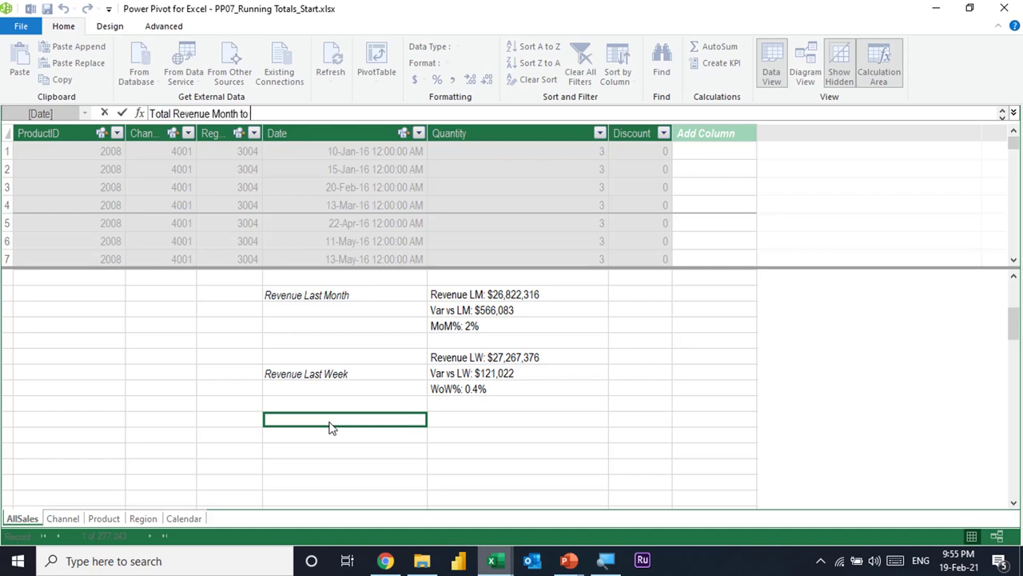
text(Date)
key(Return)
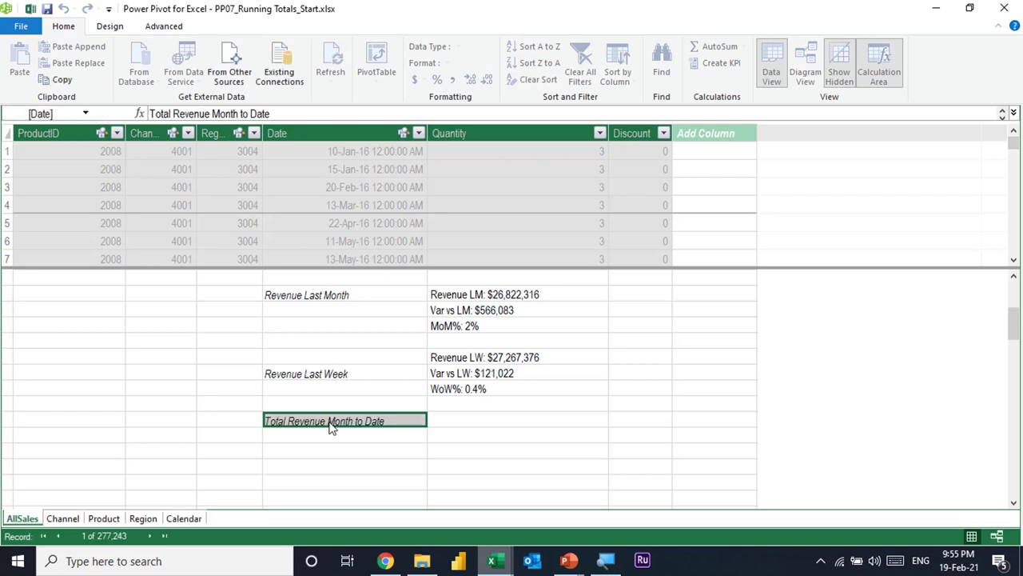
key(Up)
key(Down)
key(Right)
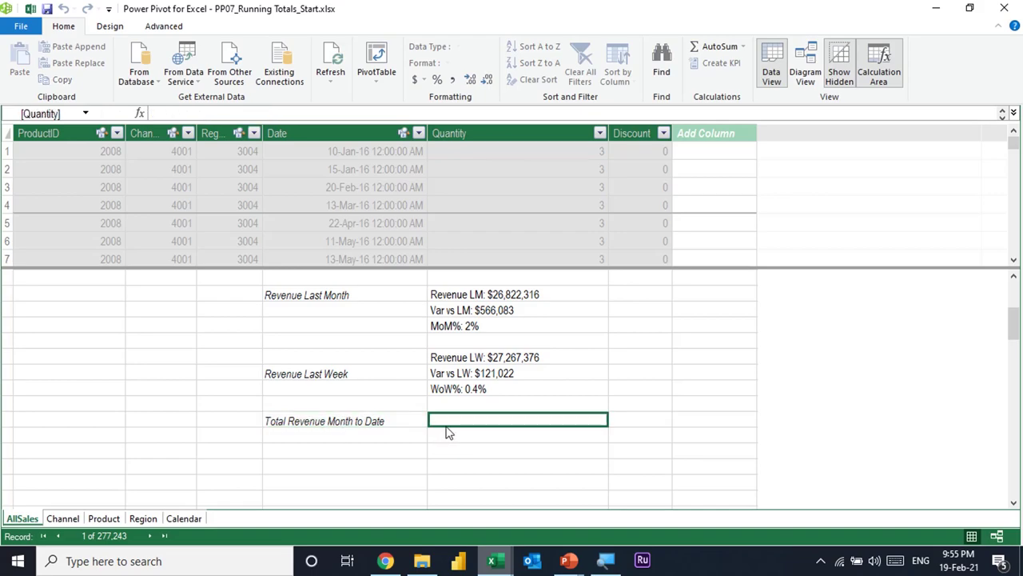
- Start the Rev MTD measure as Rev MTD:=CALCULATE([Revenue], using IntelliSense completion
text(R)
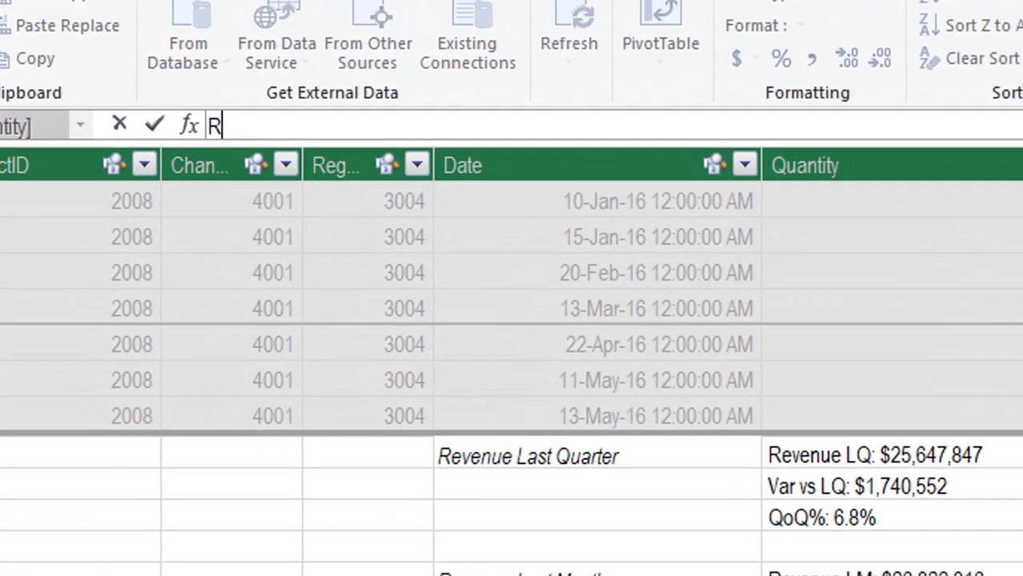
text(ev)
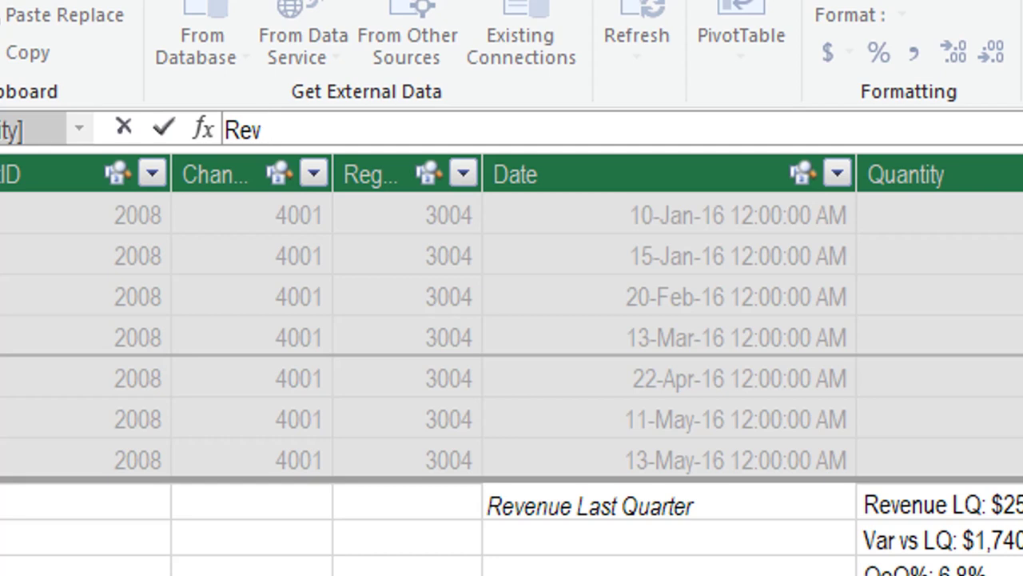
text( MTD)
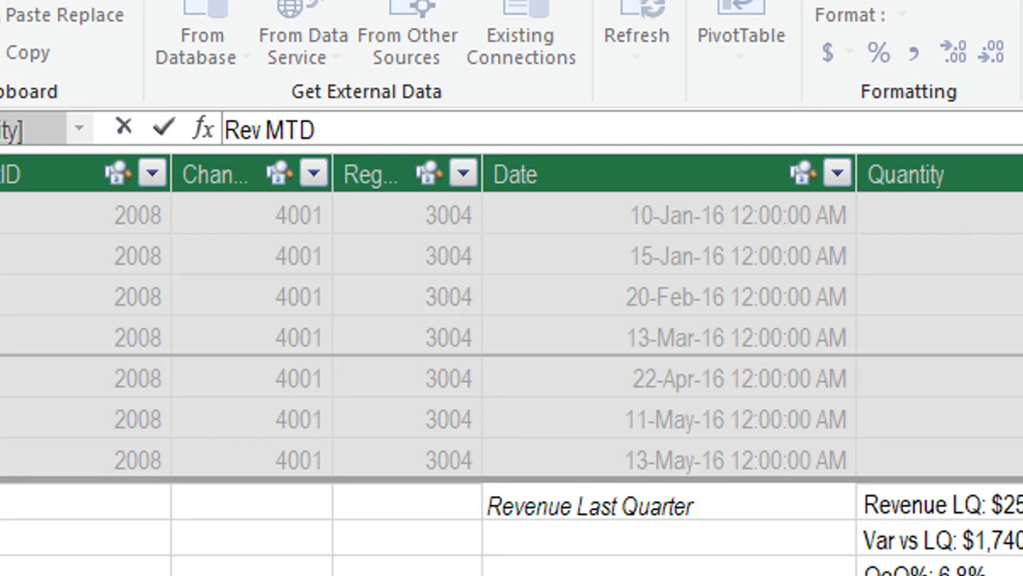
text(:)
text(=)
text(Ca)
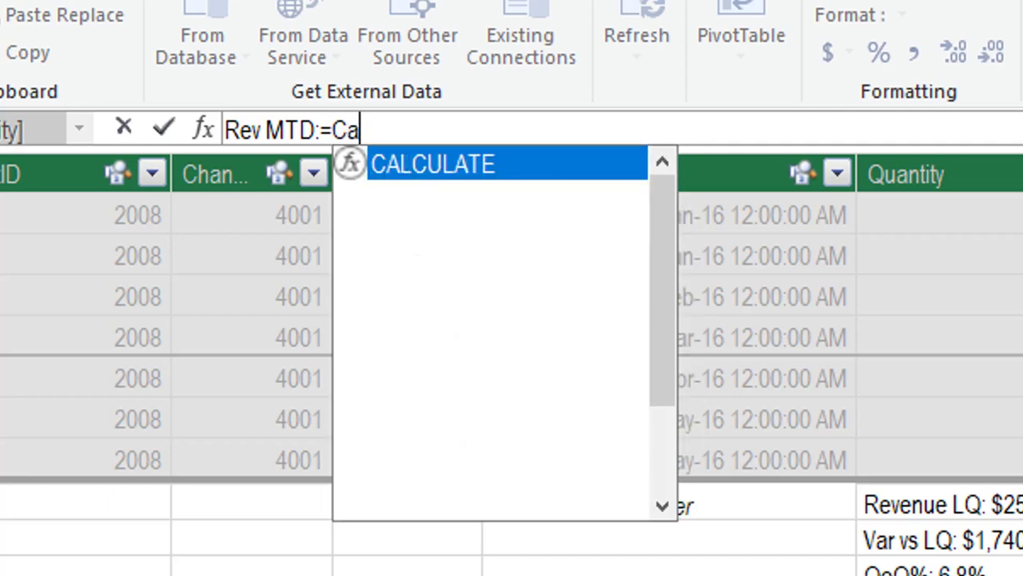
text(l)
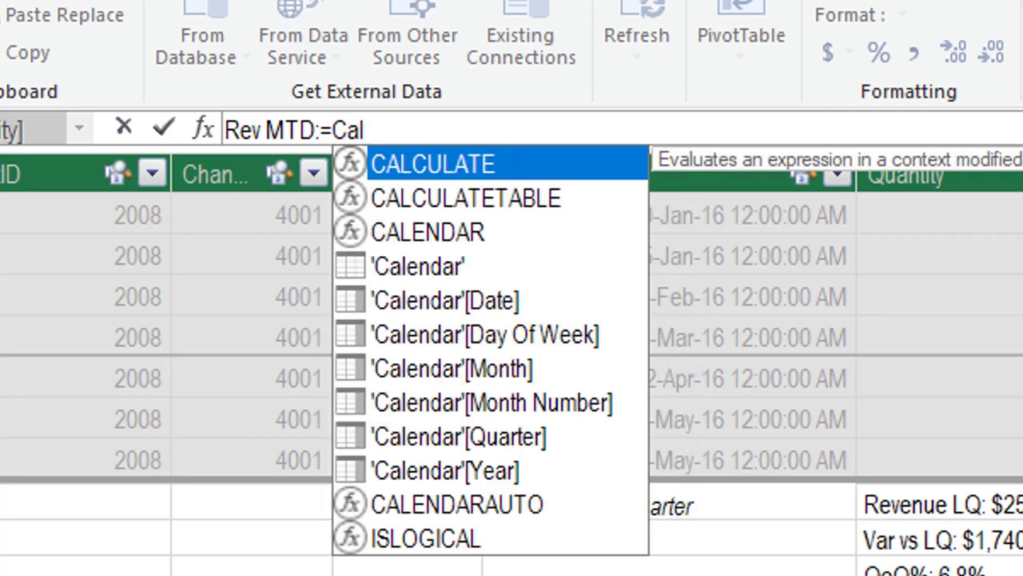
key(Tab)
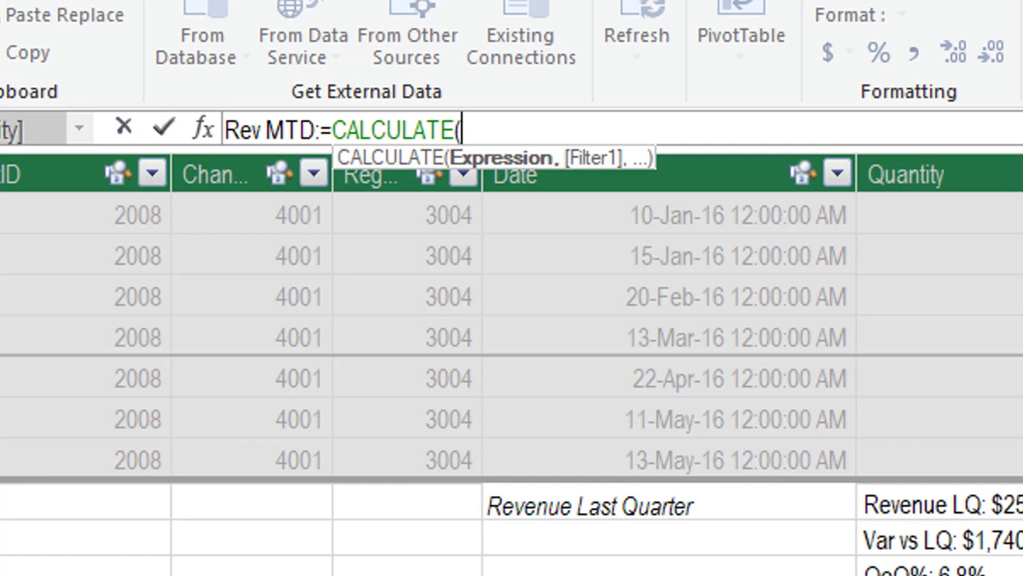
text([)
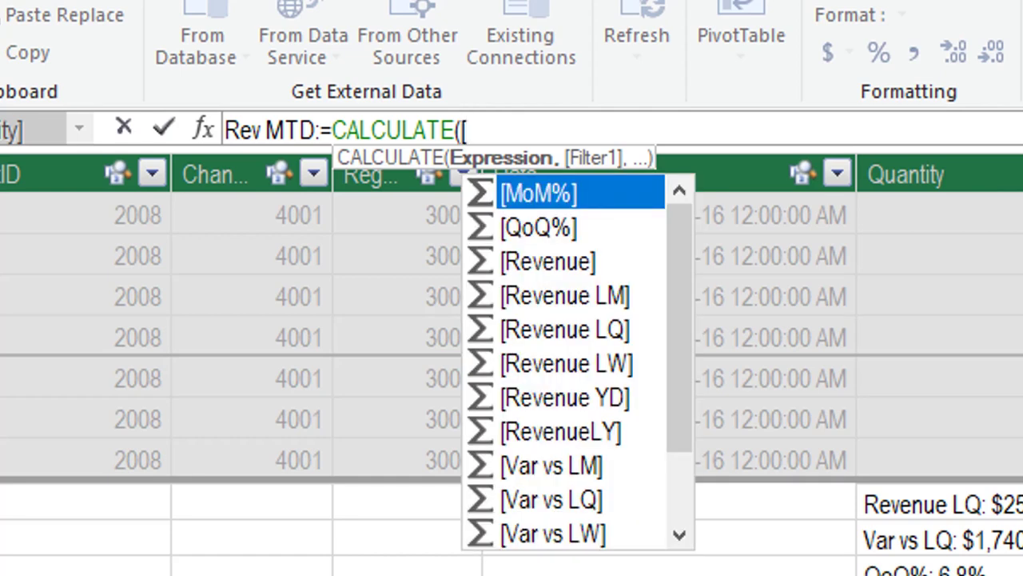
key(Down)
key(Down)
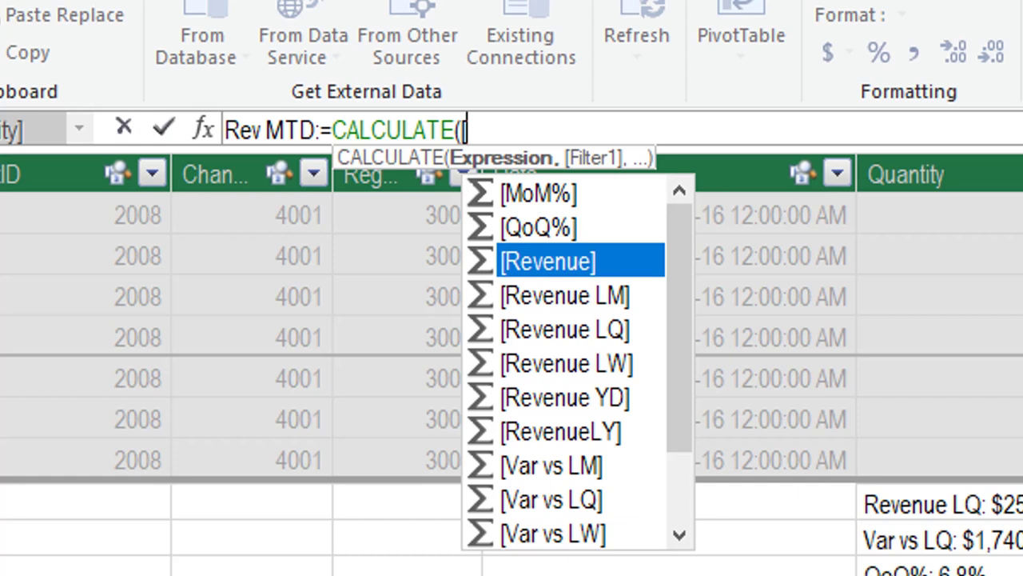
key(Tab)
text(,)
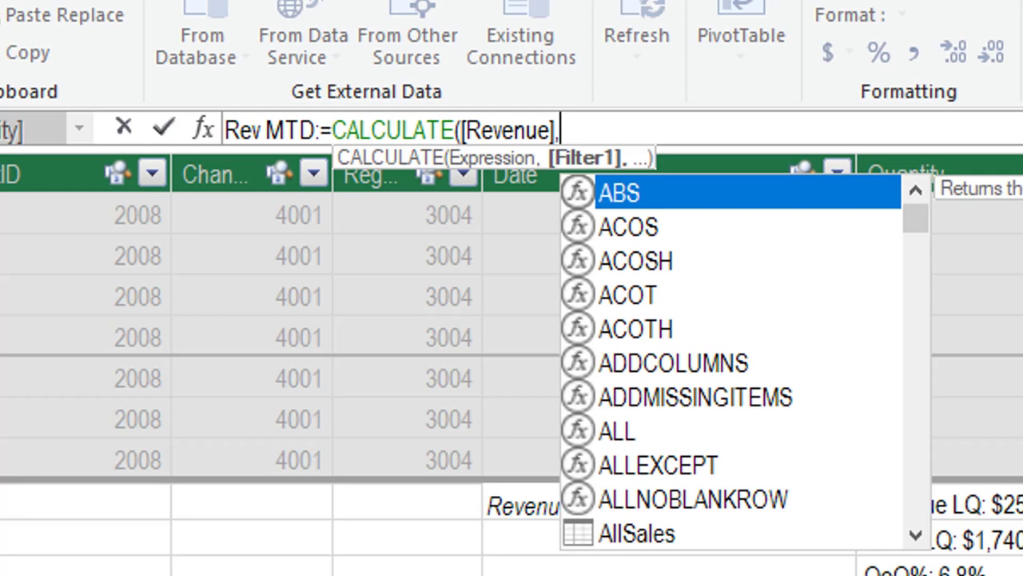
- Finish the Rev MTD formula with DATESMTD('Calendar'[Date]) and close both parentheses
text(Dates)
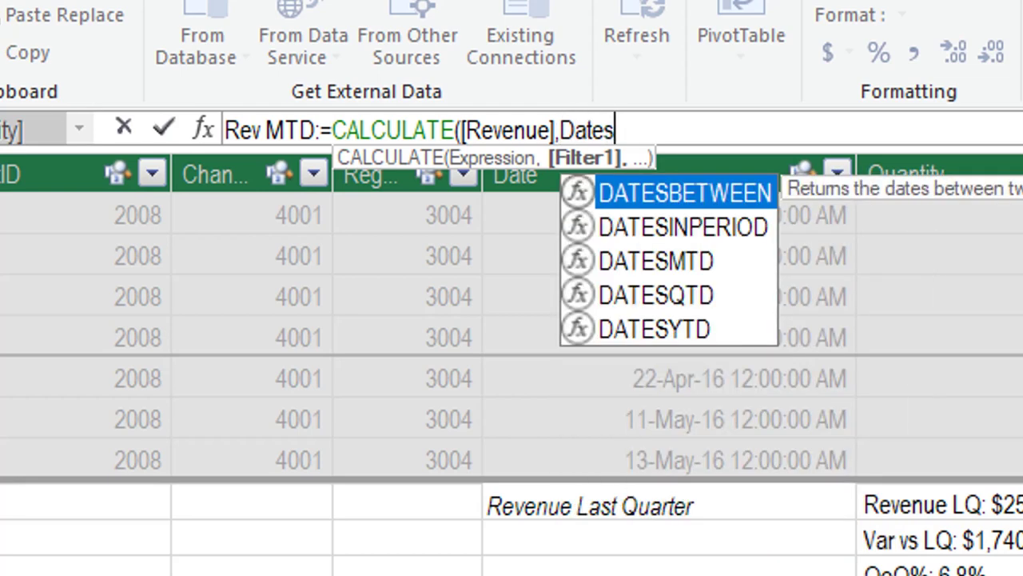
text(mt)
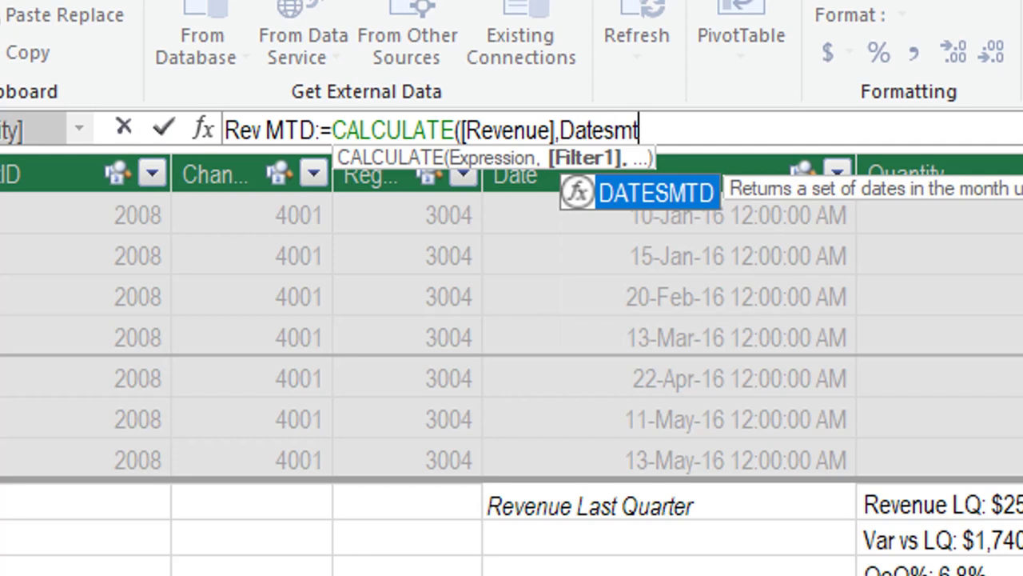
key(Tab)
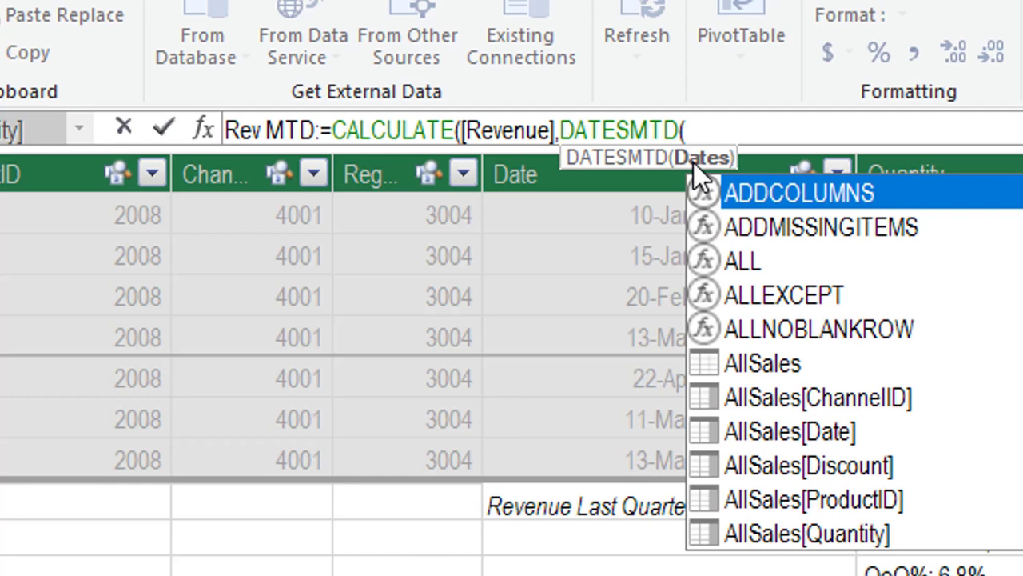
click(713, 125)
text(cal)
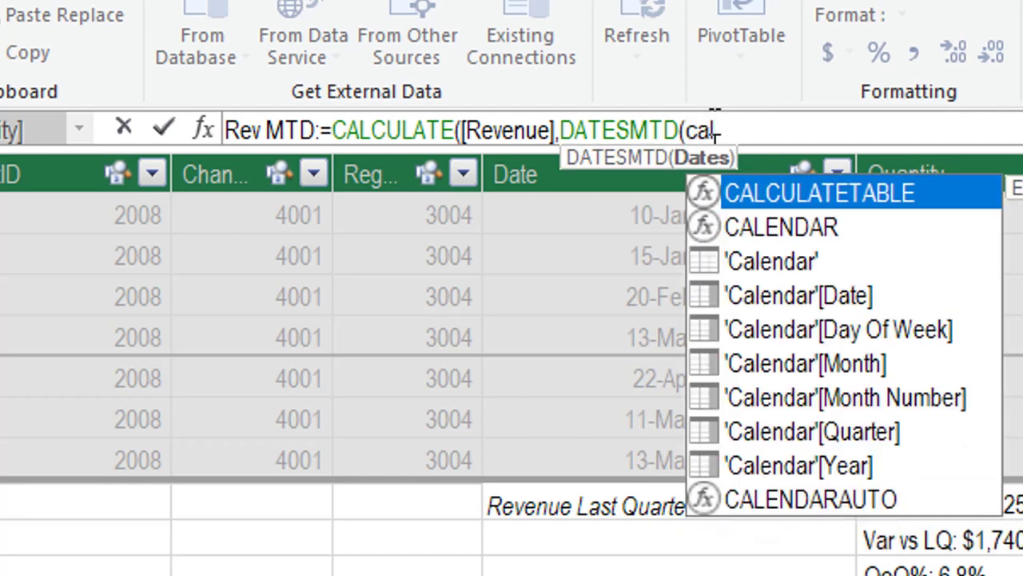
key(Down)
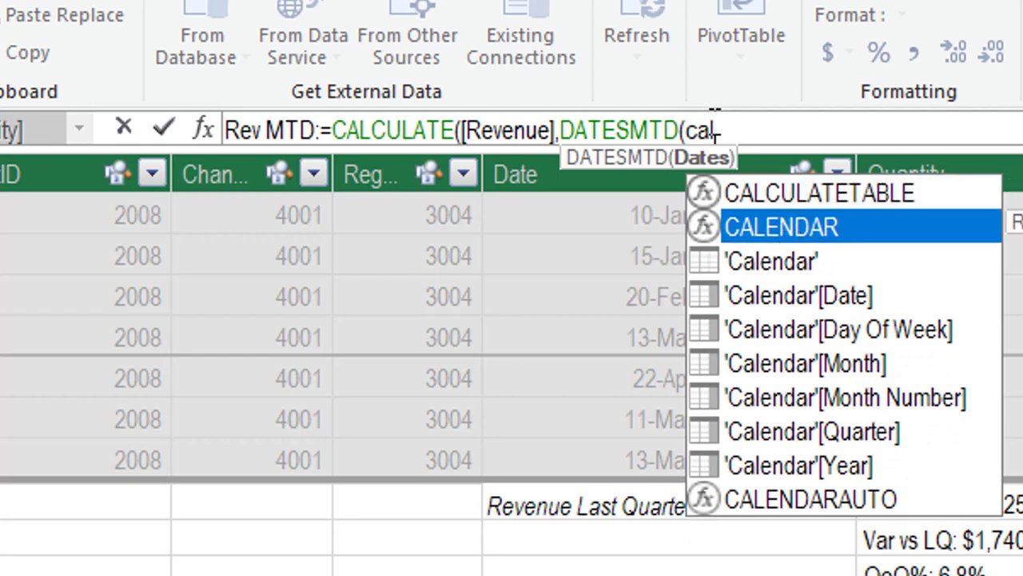
key(Down)
key(Down)
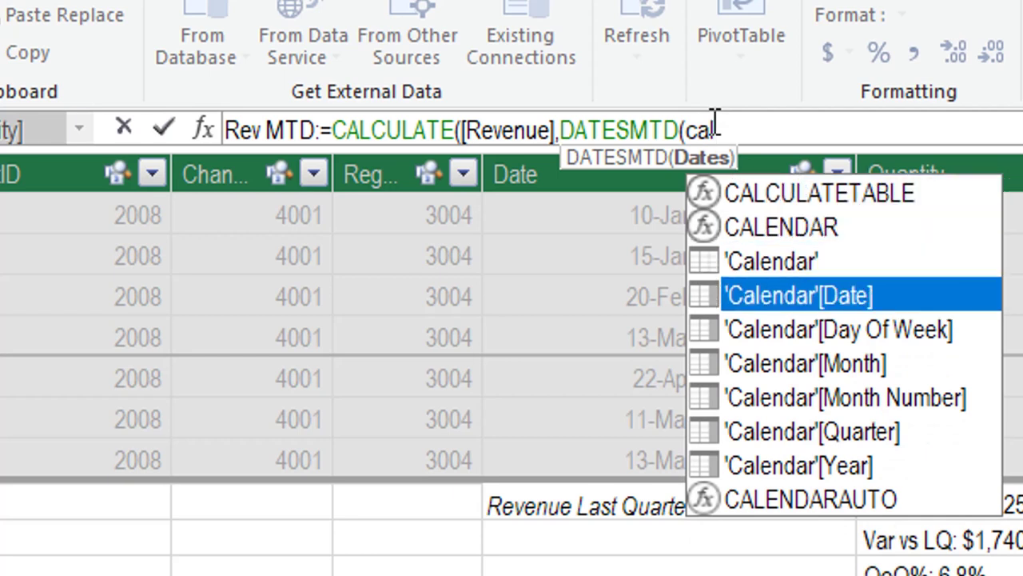
key(Tab)
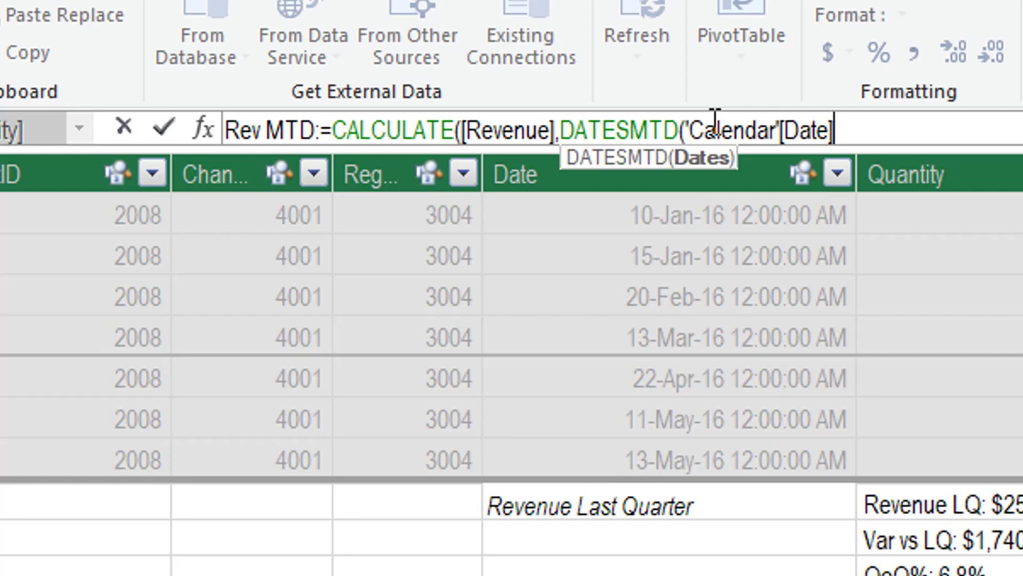
text())
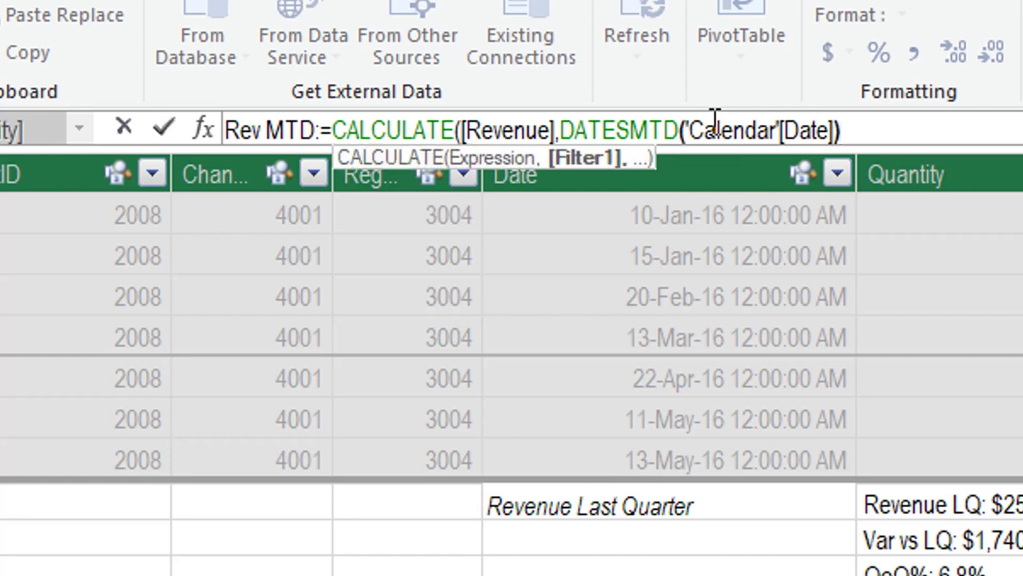
text())
- Commit Rev MTD, format it as whole-dollar US currency ($566,083), then select cell N4 back in the workbook
key(Return)
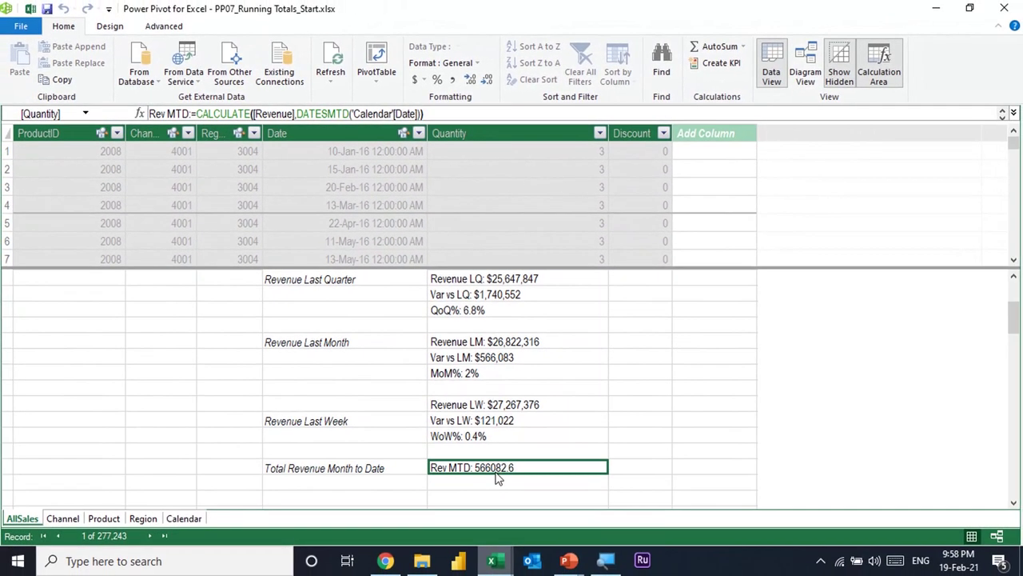
click(425, 80)
click(432, 97)
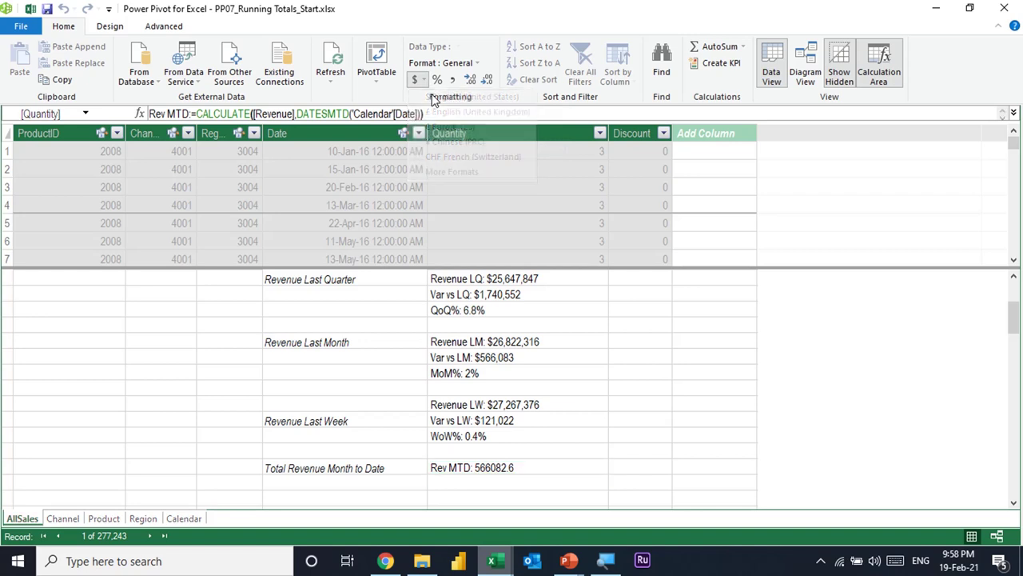
click(489, 80)
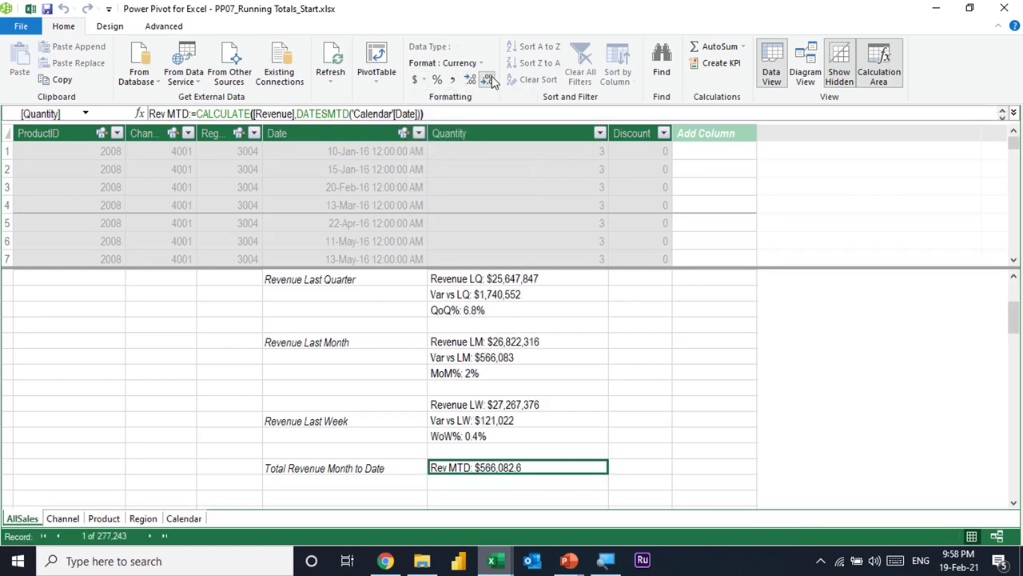
click(489, 80)
click(494, 560)
click(484, 230)
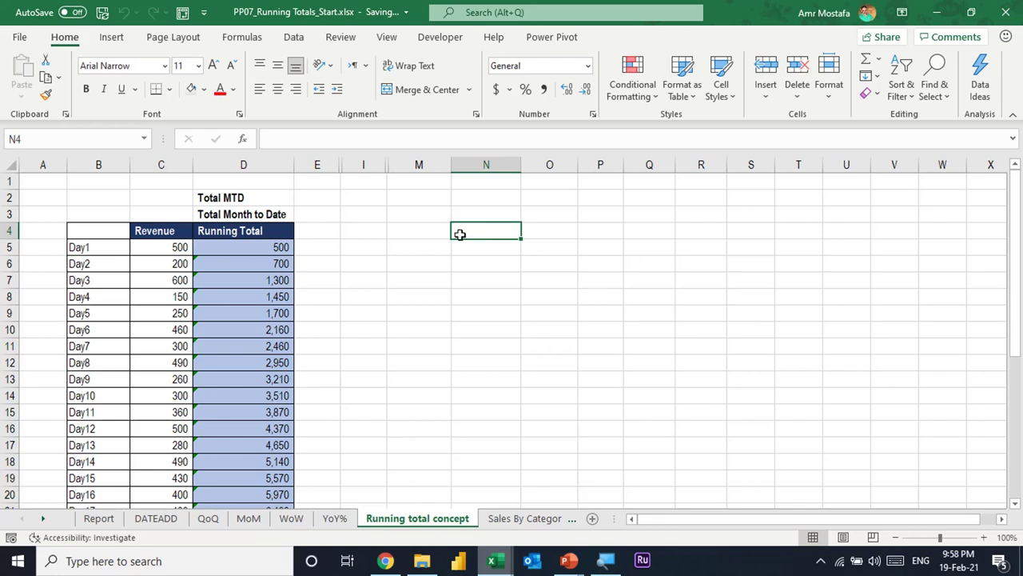
- Insert a PivotTable from this workbook's Data Model at N4 on the existing worksheet
click(118, 44)
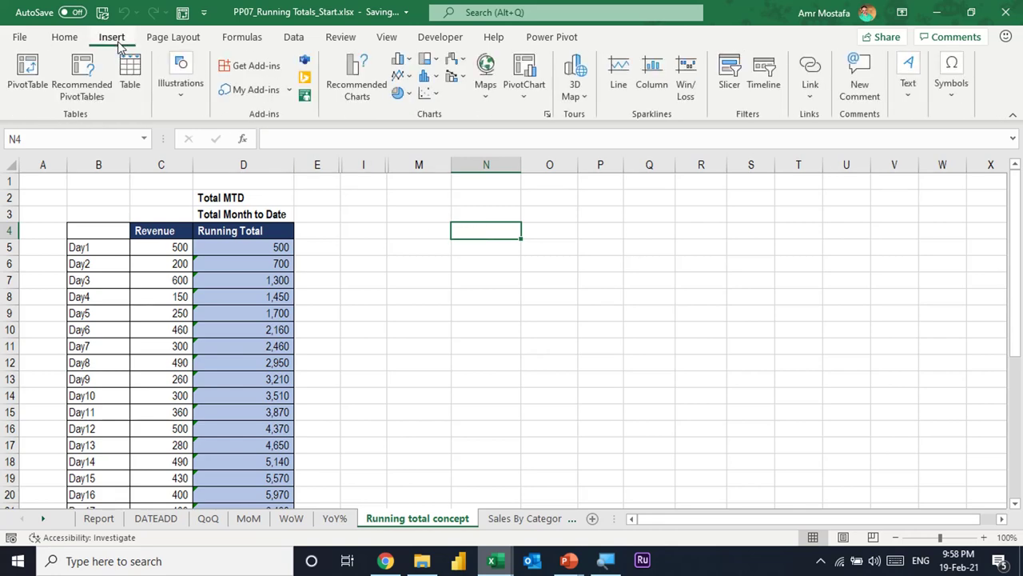
click(36, 67)
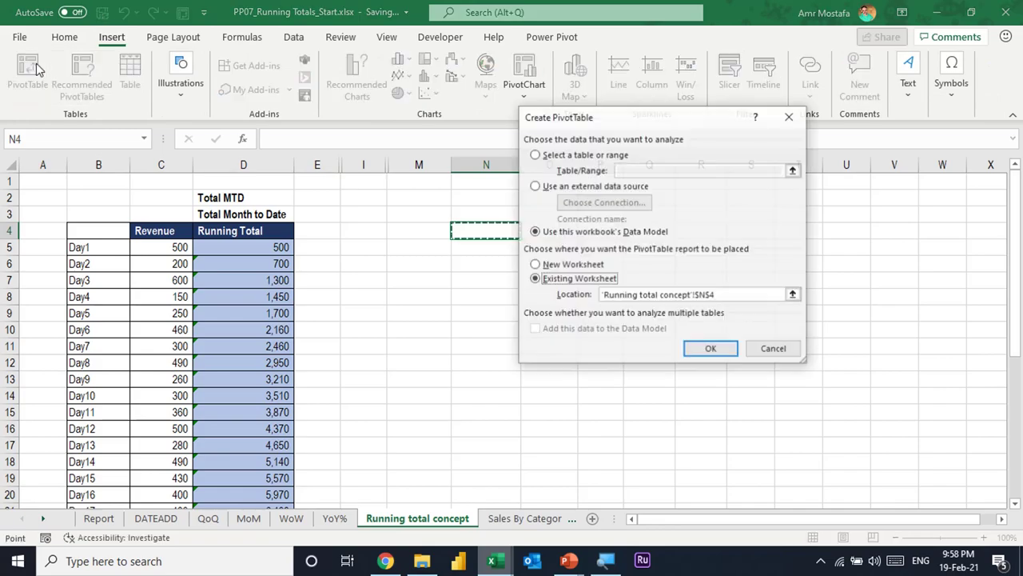
drag(546, 121, 666, 165)
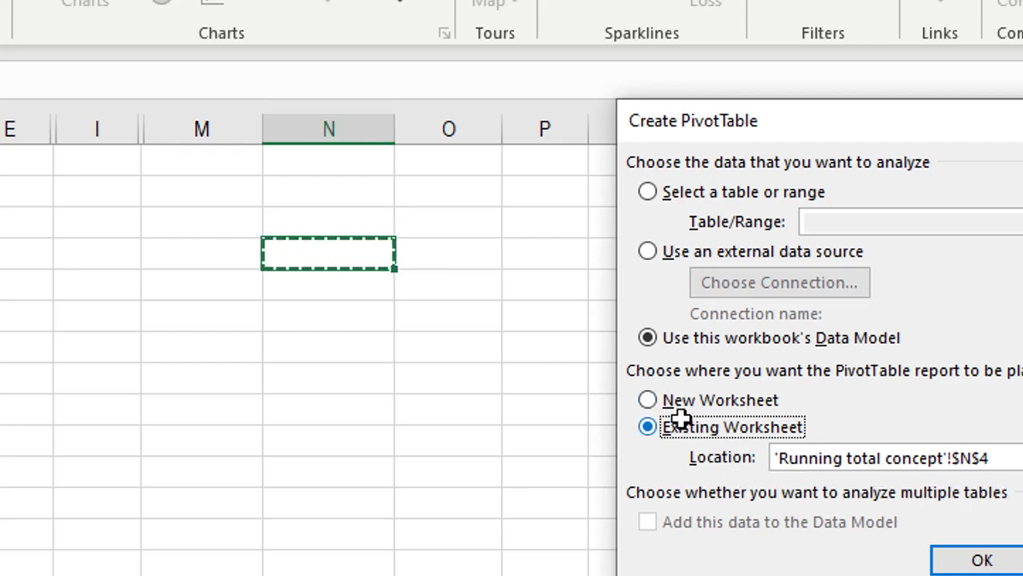
click(979, 560)
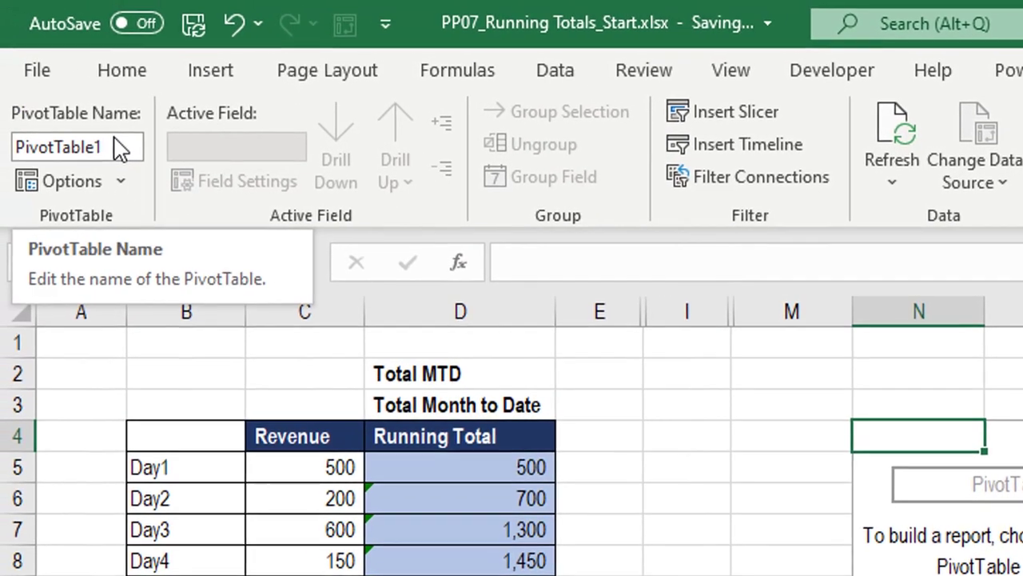
- Change the PivotTable Name from PivotTable1 to 'Running Total'
click(117, 140)
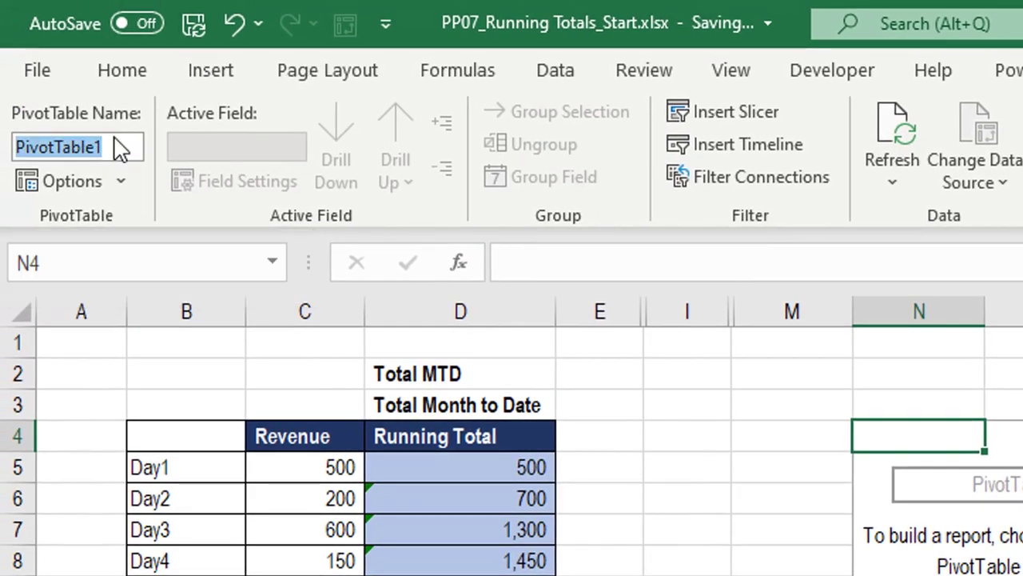
text(Ru)
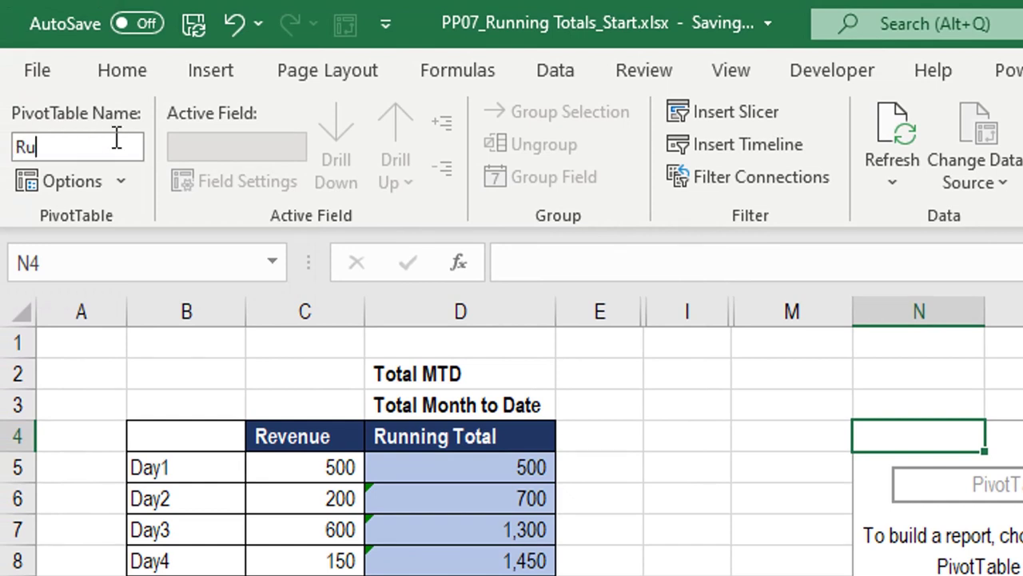
text(nning Total)
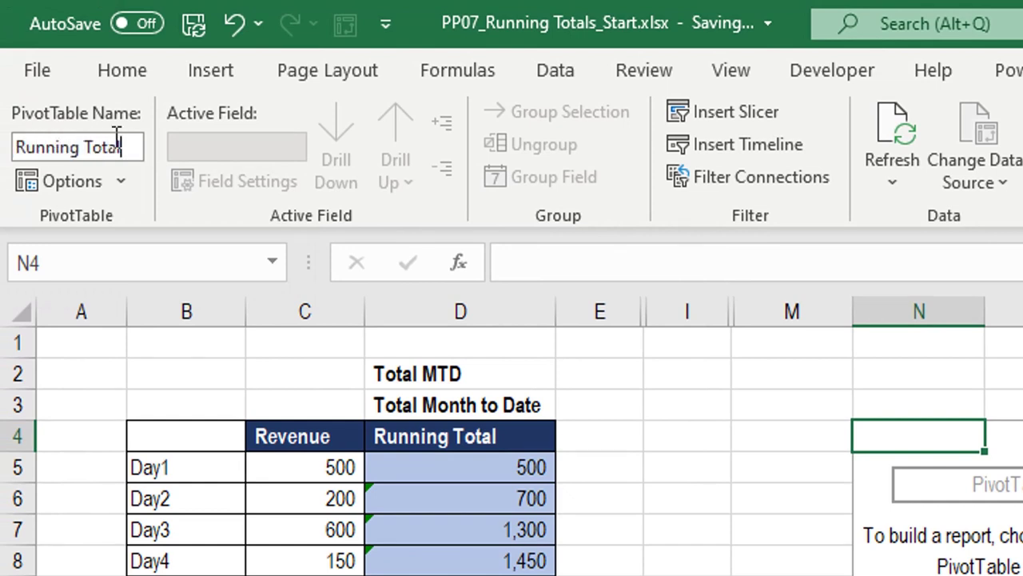
key(Return)
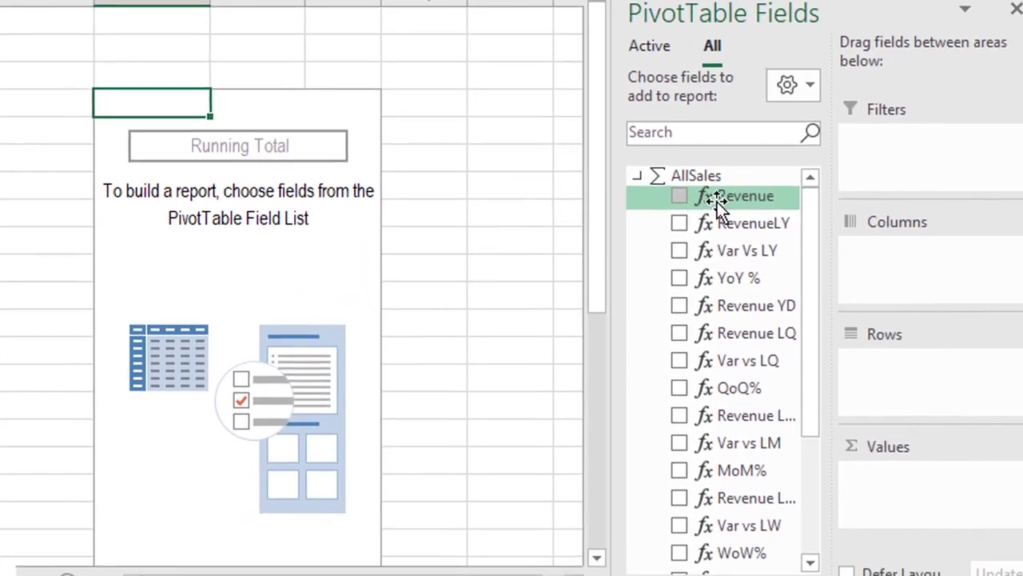
- Add Revenue ($27,388,399) and Rev MTD ($566,083) to Values, then collapse AllSales and expand Calendar
drag(717, 201, 920, 483)
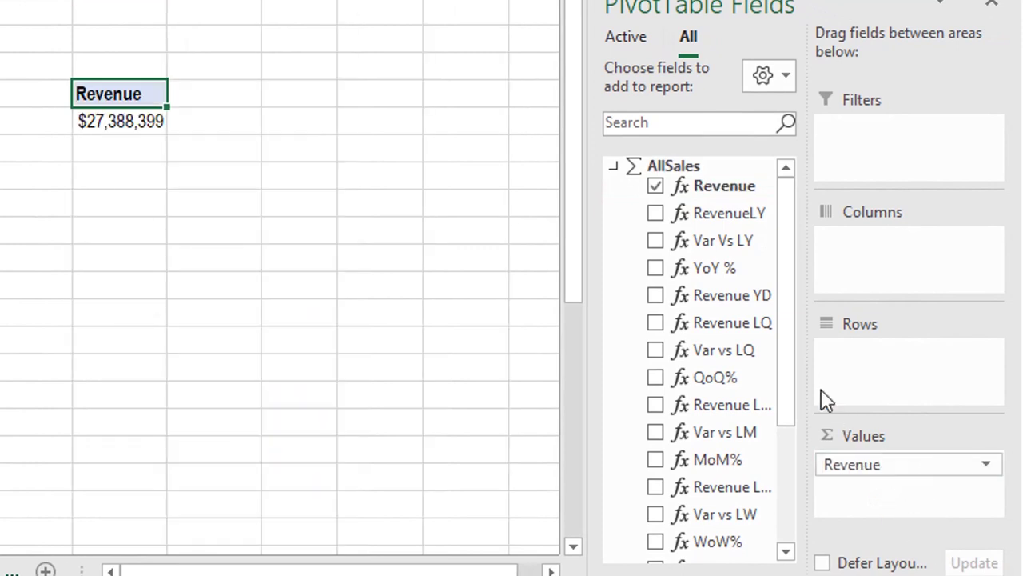
scroll(717, 305, down, 3)
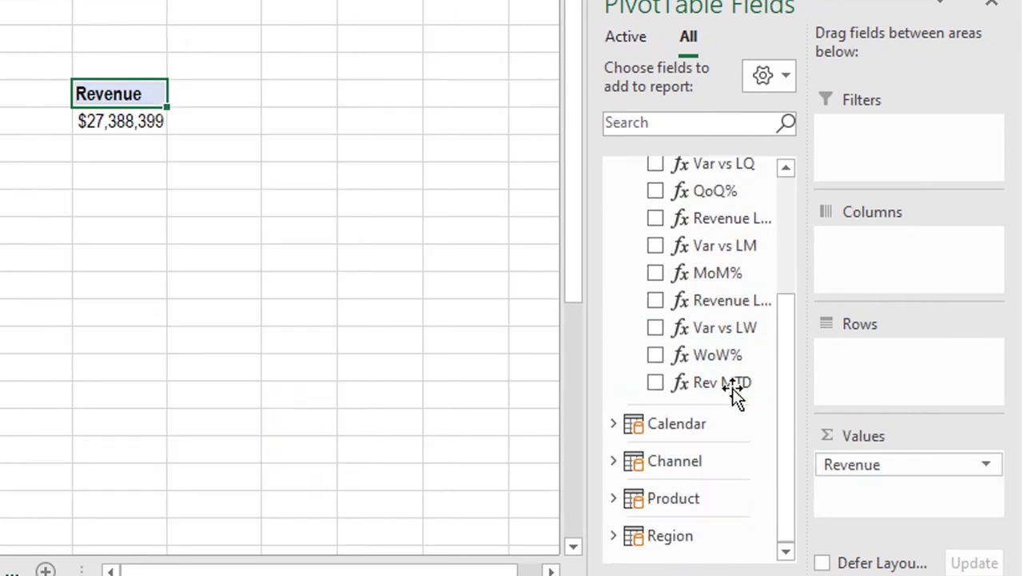
drag(733, 388, 863, 491)
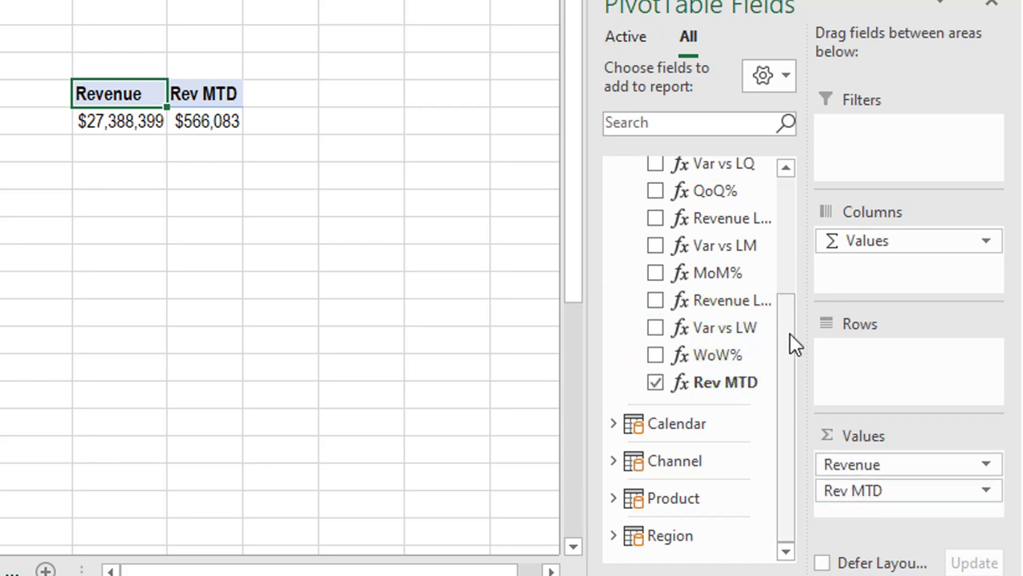
drag(790, 382, 786, 261)
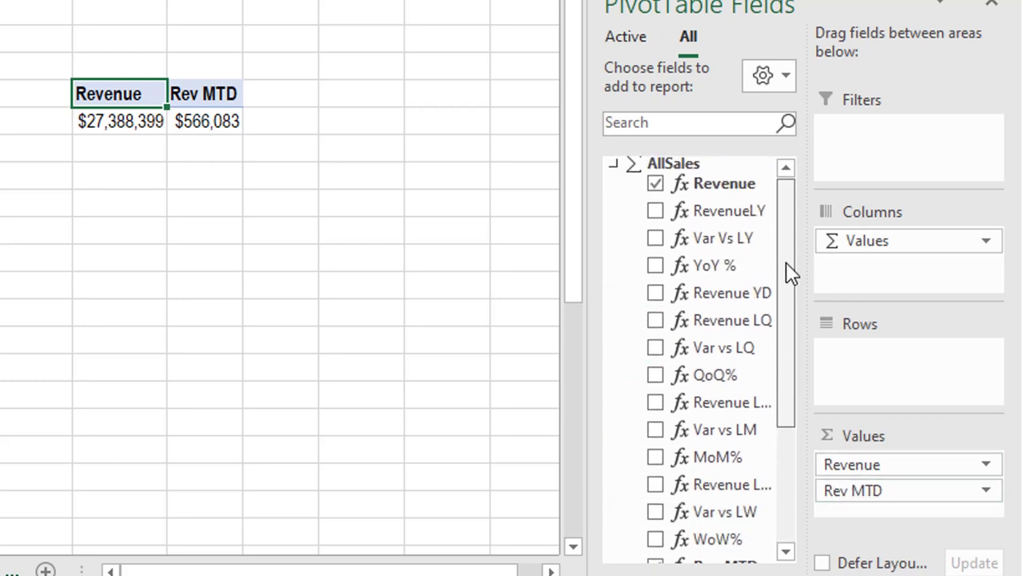
click(613, 164)
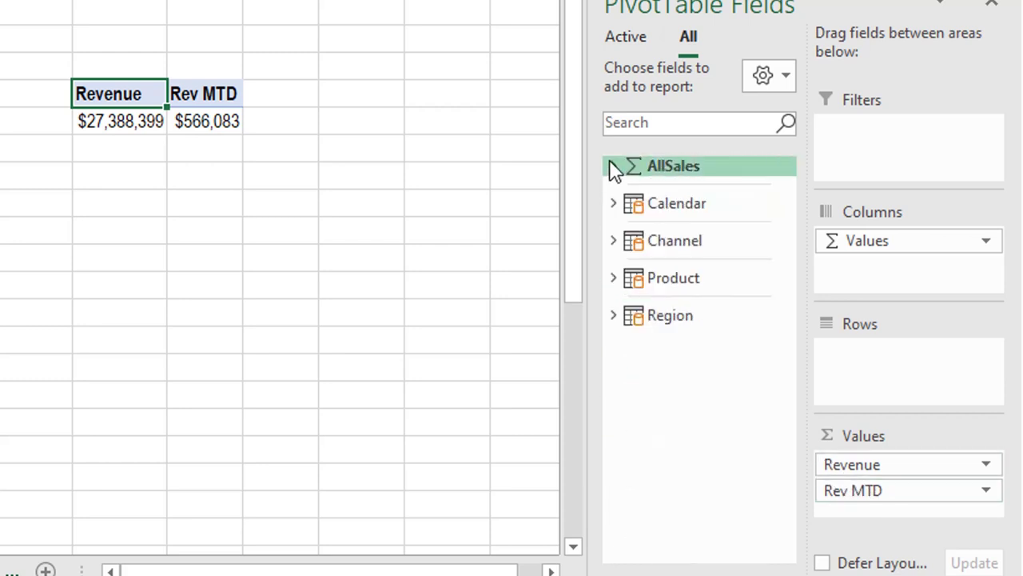
click(622, 205)
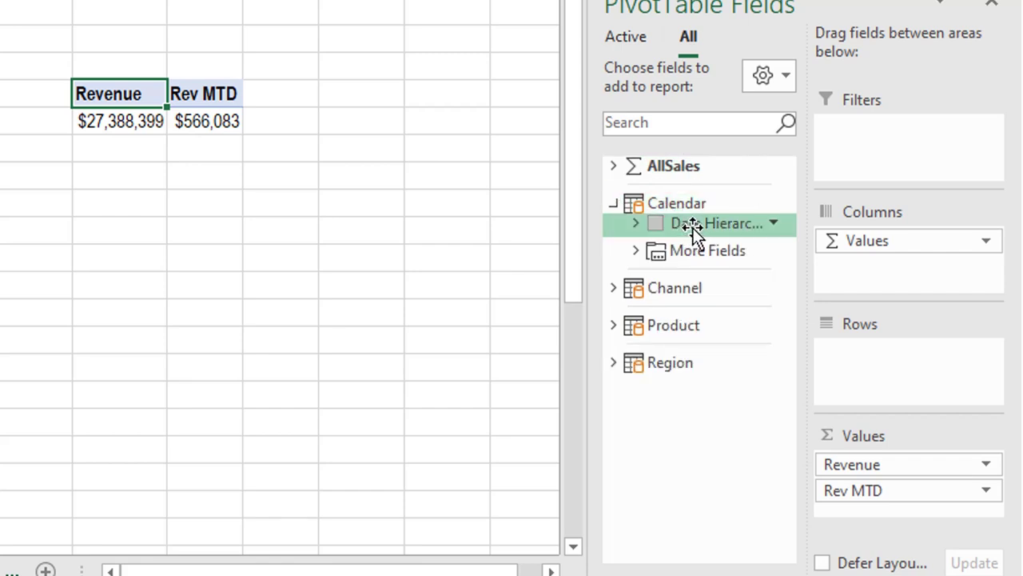
- Put the Date Hierarchy on the rows and expand 2016 and January into daily rows
drag(693, 227, 855, 382)
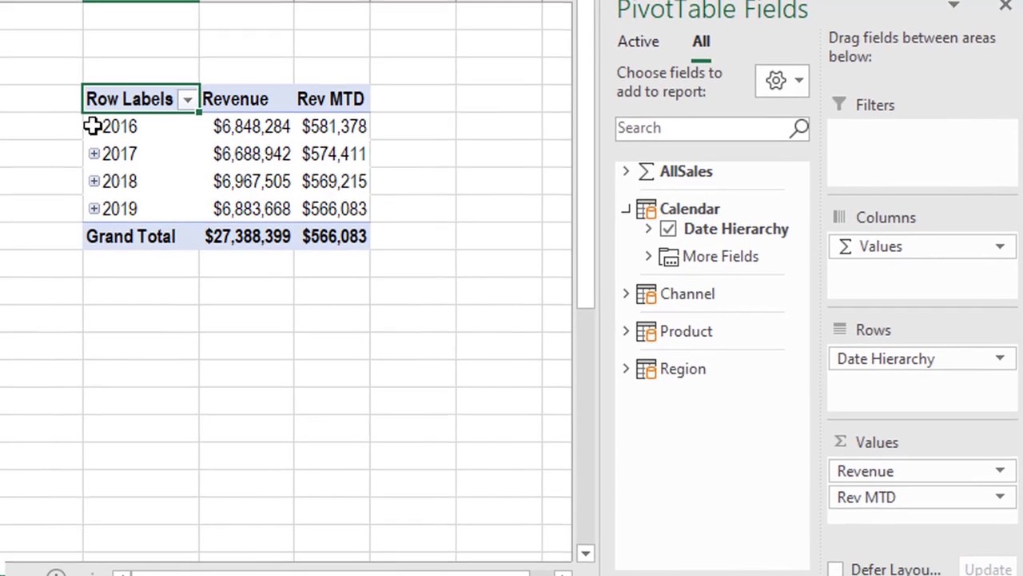
click(93, 126)
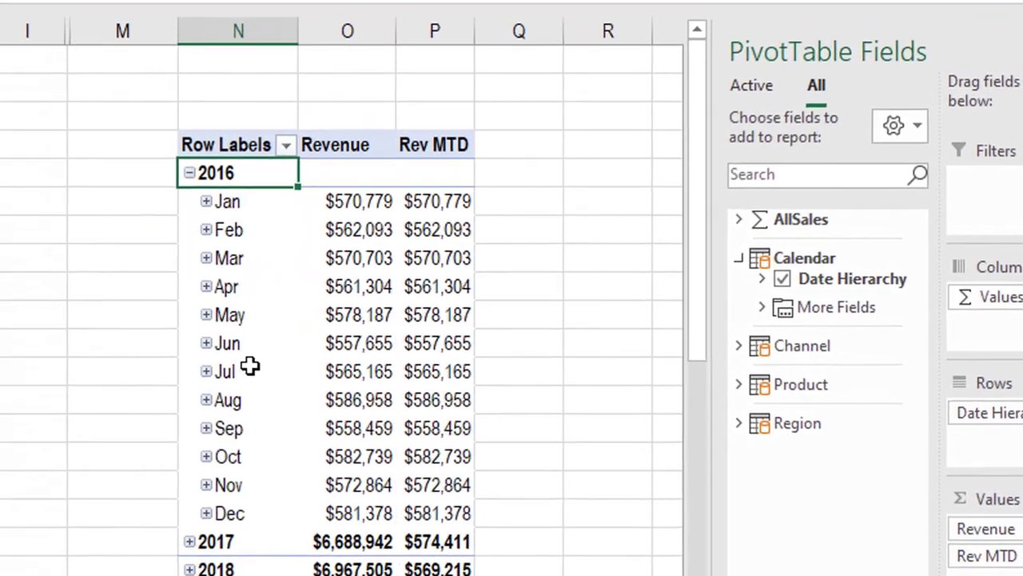
click(189, 173)
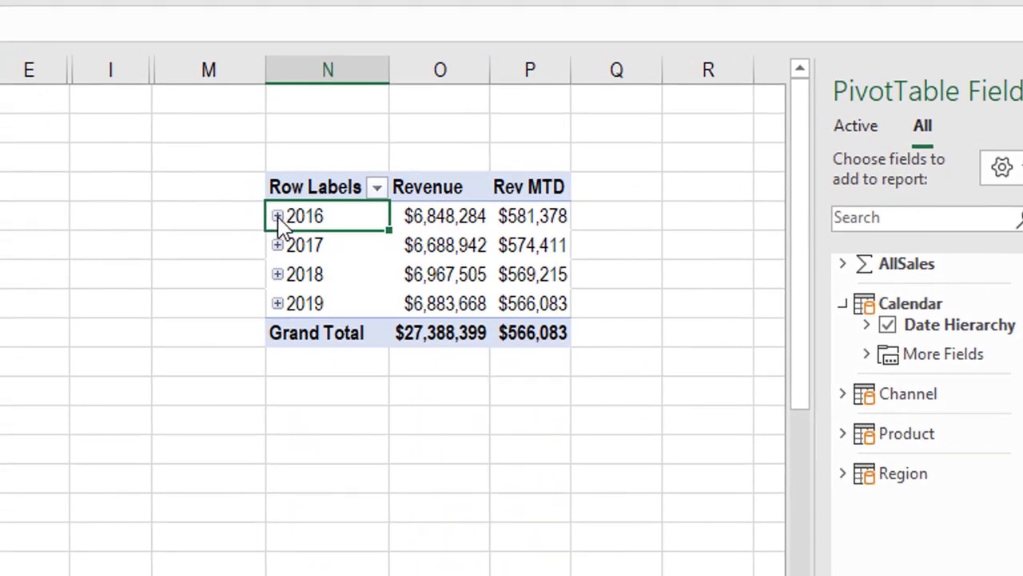
click(276, 215)
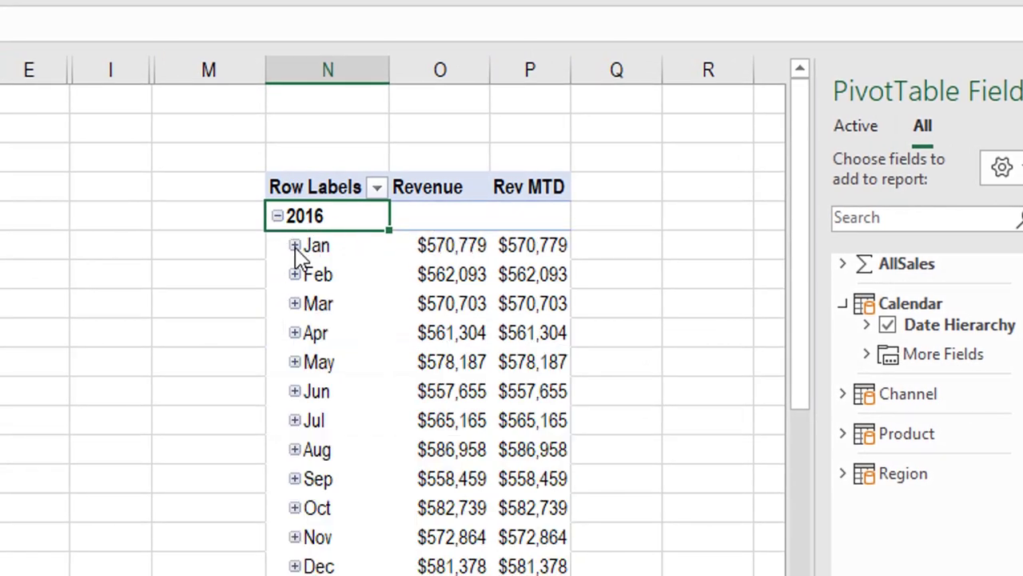
click(295, 245)
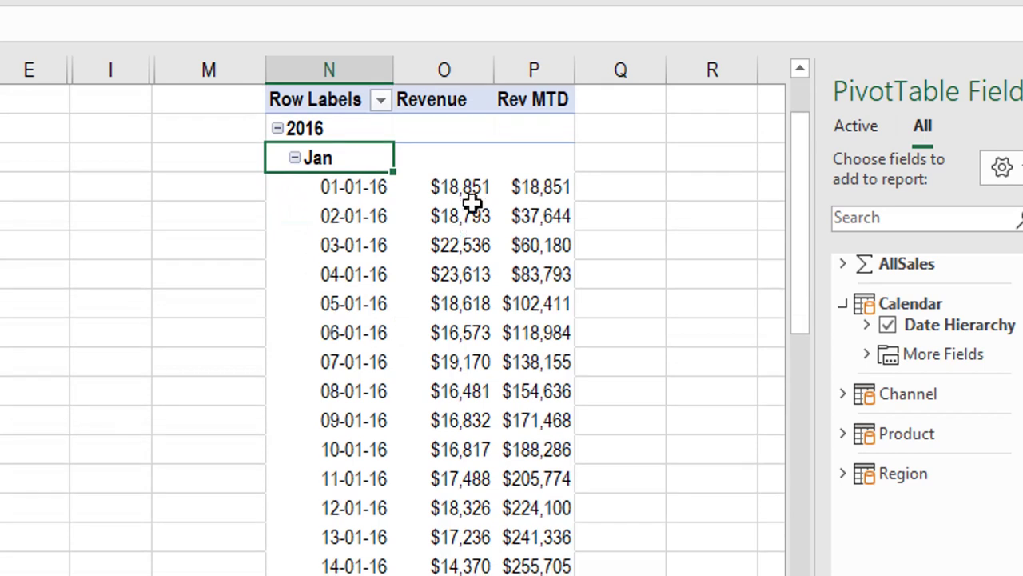
- Compare daily revenue with Rev MTD, which climbs from $18,851 to $570,779 on 31-01-16
click(468, 196)
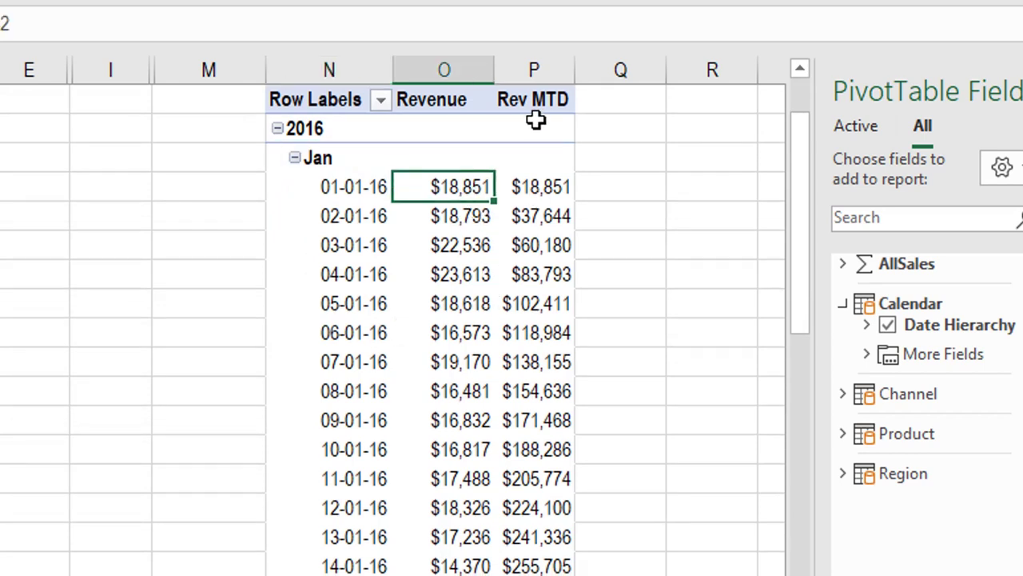
click(547, 185)
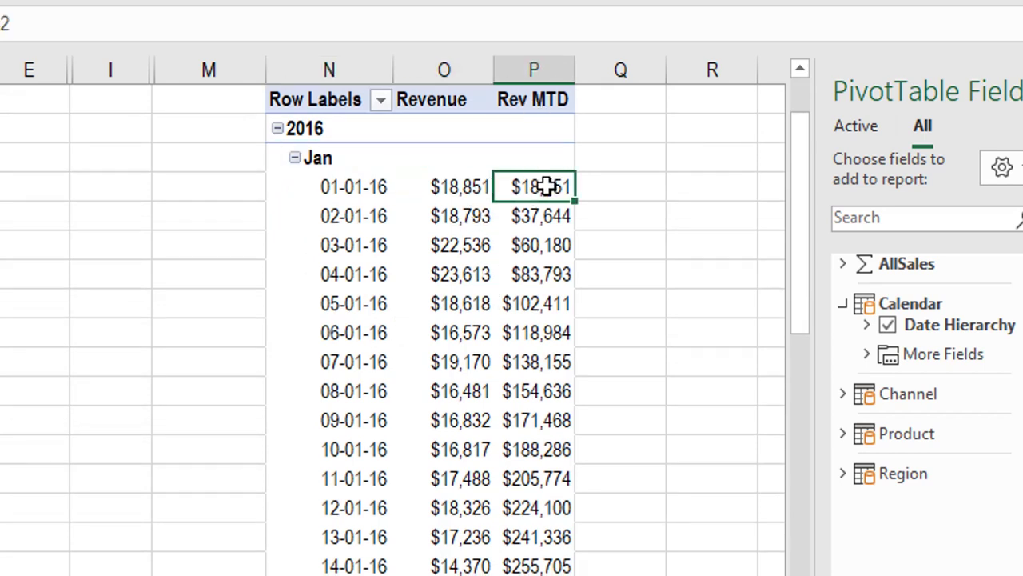
click(476, 217)
click(523, 216)
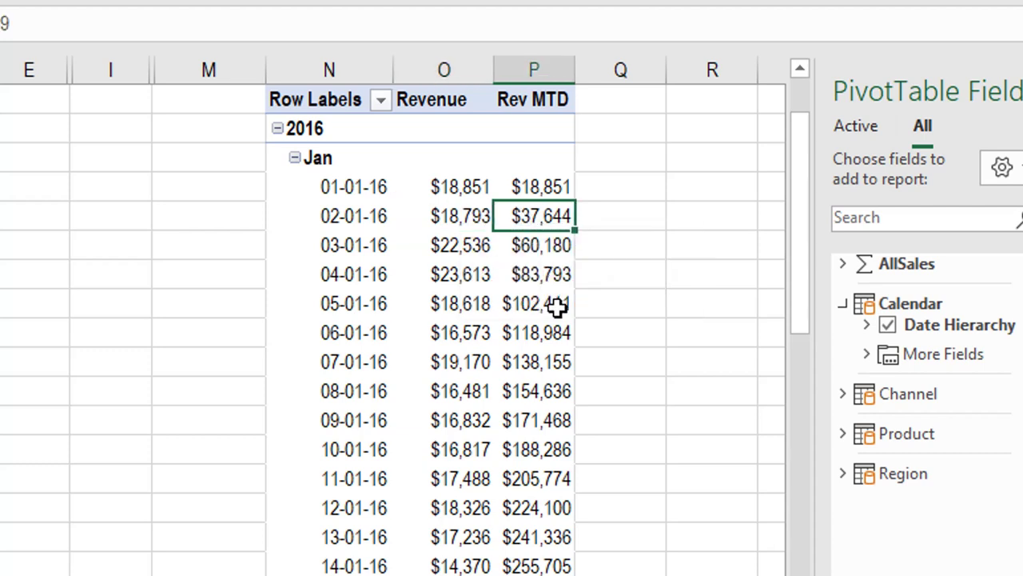
drag(467, 189, 469, 212)
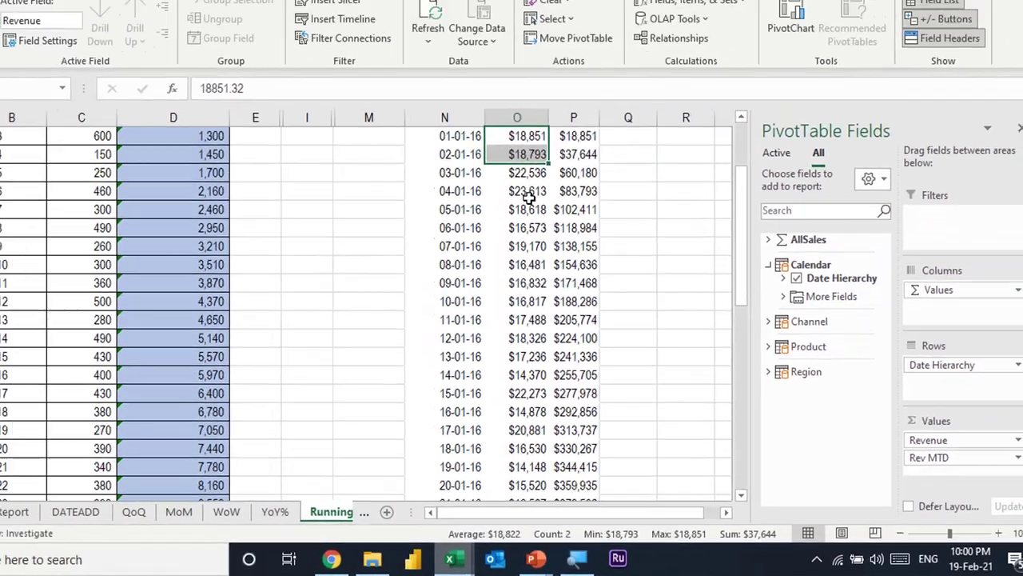
scroll(564, 239, down, 6)
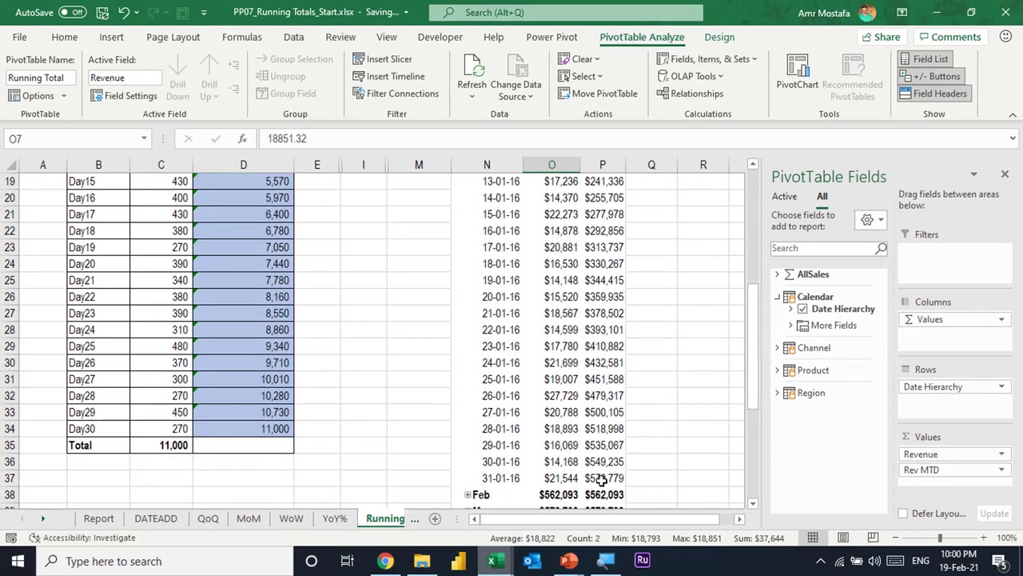
click(602, 478)
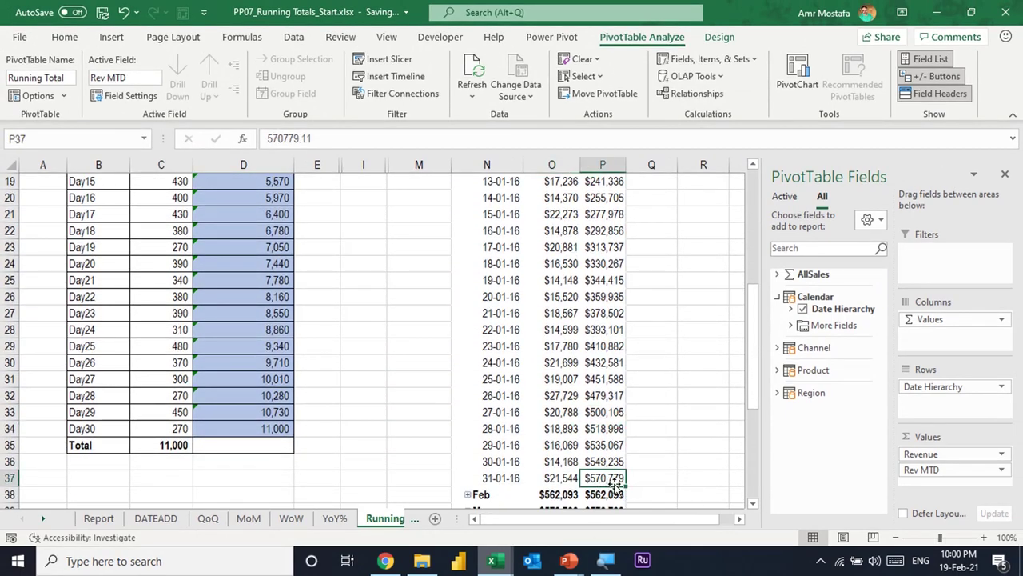
scroll(616, 484, up, 2)
scroll(616, 484, up, 2)
scroll(591, 364, up, 2)
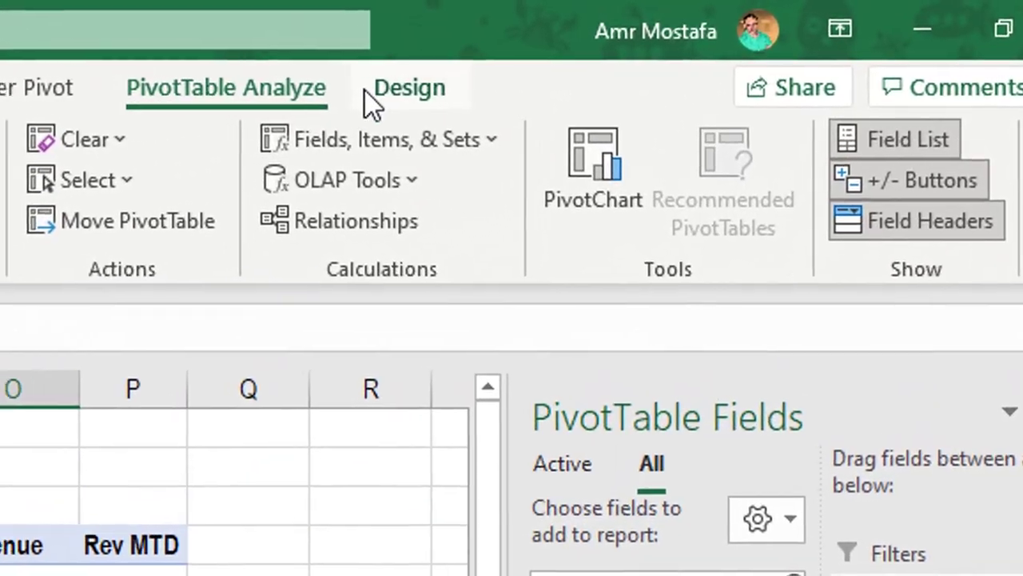
- Show all subtotals at the top of each group and check the end-of-January running total
click(368, 90)
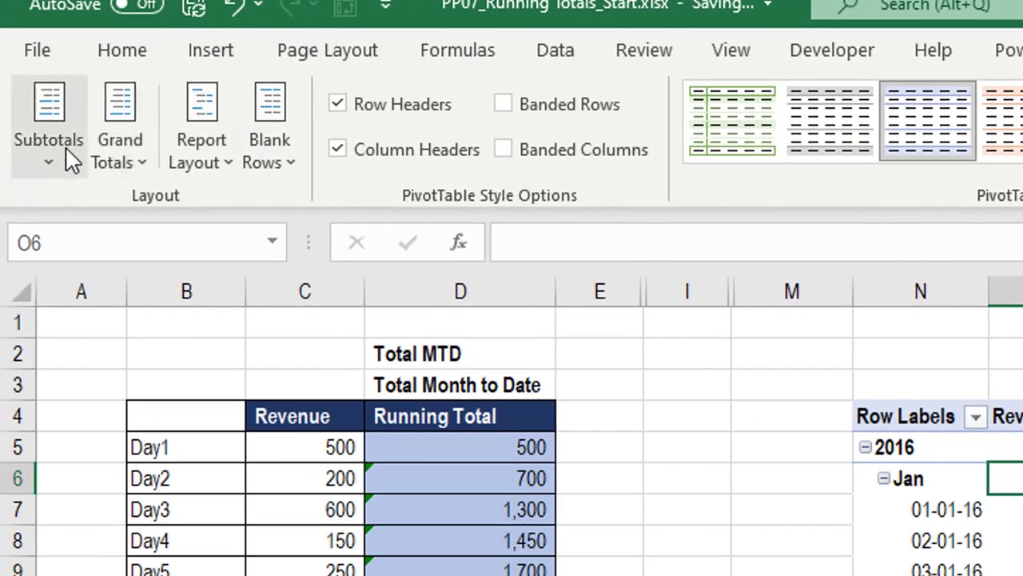
click(58, 152)
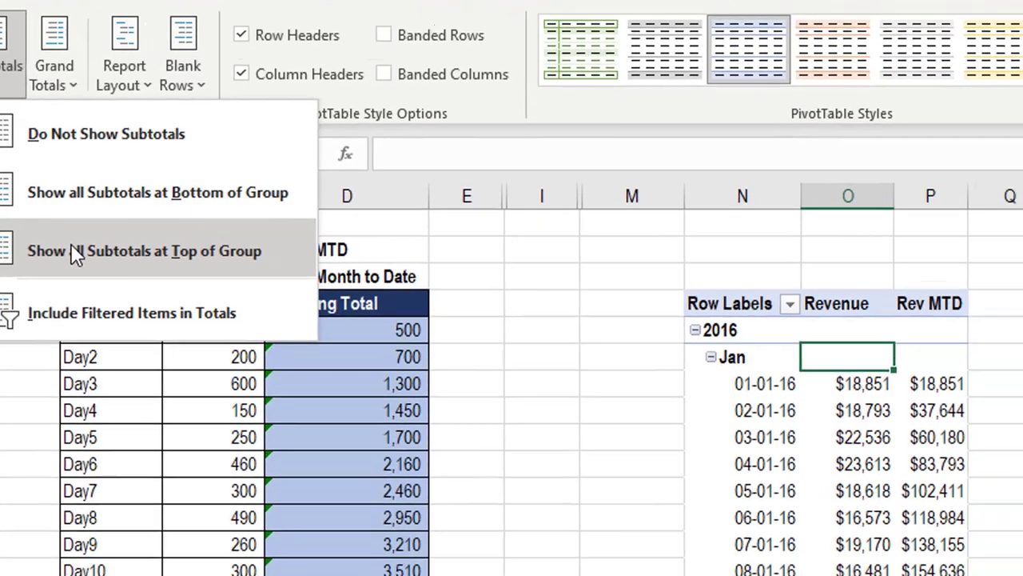
click(140, 354)
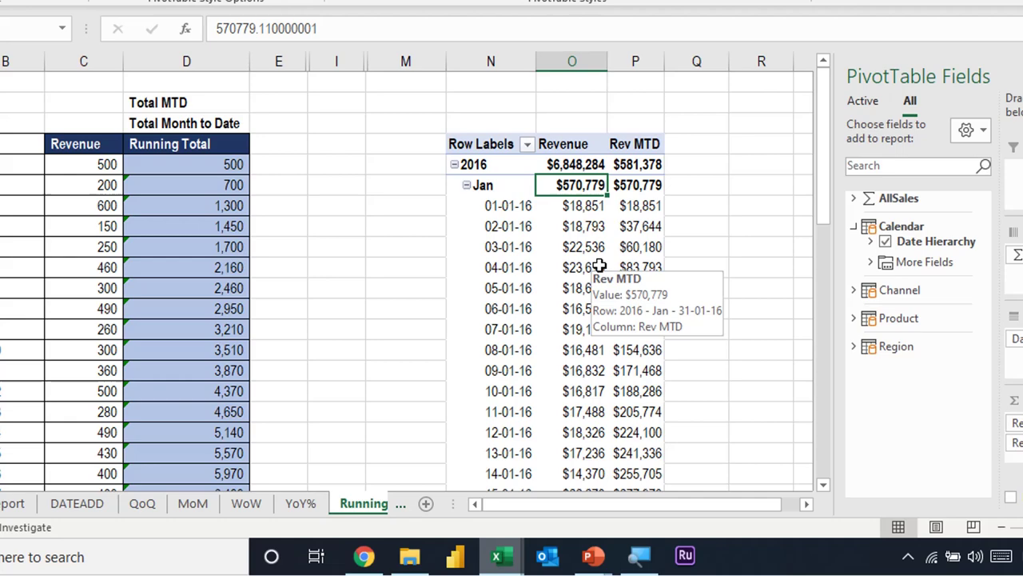
scroll(600, 267, down, 2)
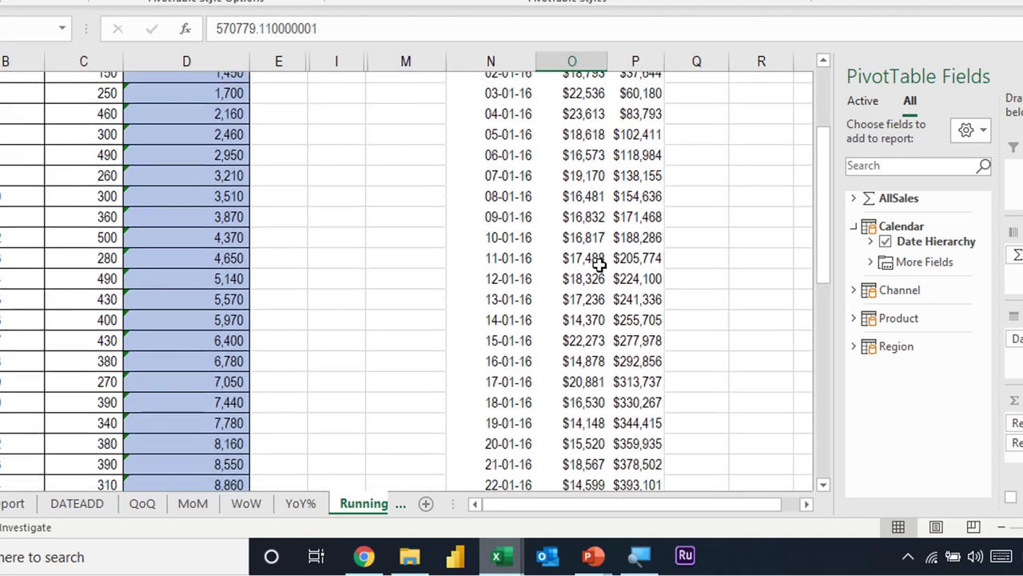
scroll(599, 267, down, 2)
scroll(600, 268, down, 1)
scroll(599, 267, down, 1)
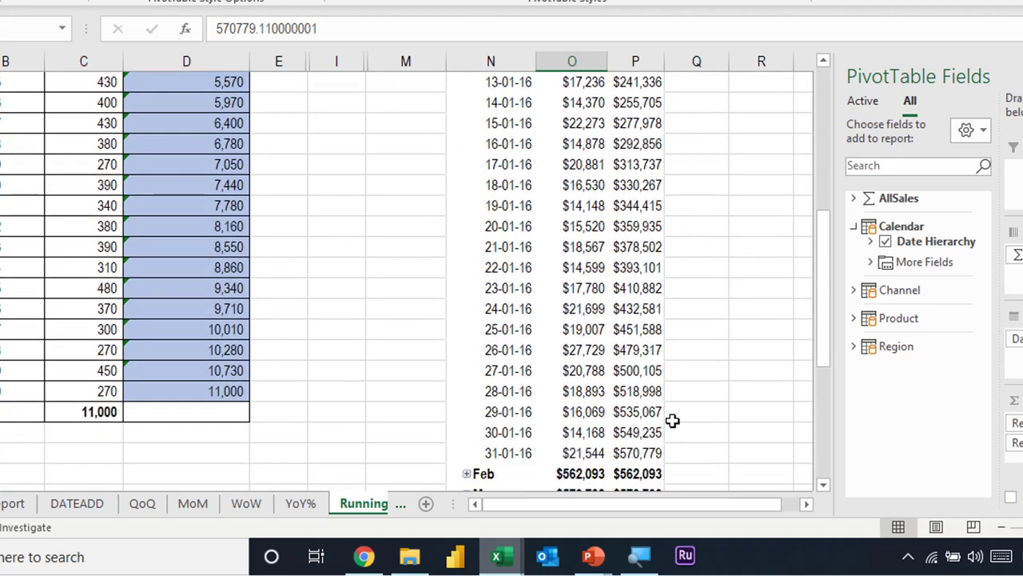
click(640, 453)
scroll(644, 374, down, 2)
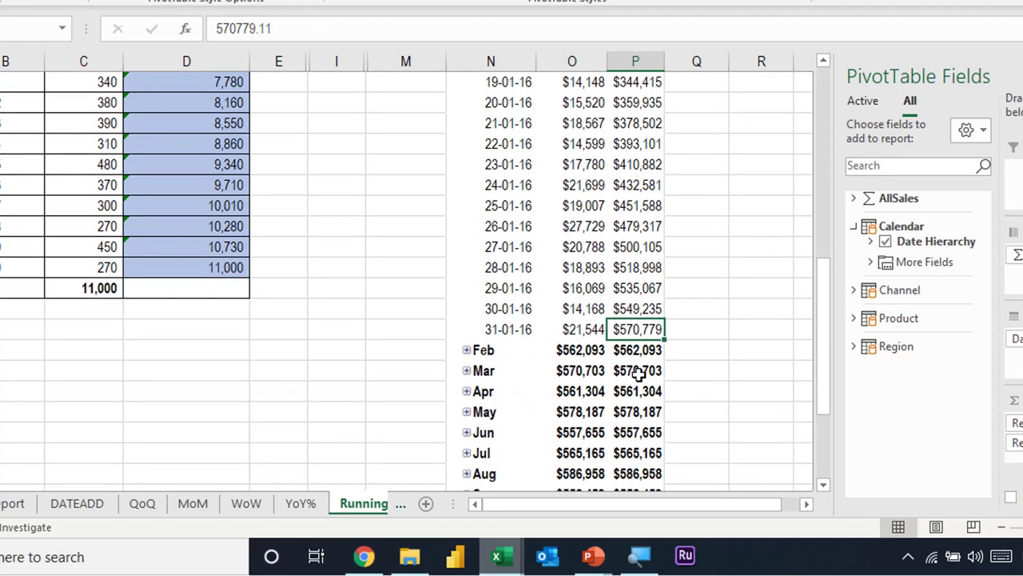
- Expand February into daily rows and compare its first two days' revenue with Rev MTD
click(468, 351)
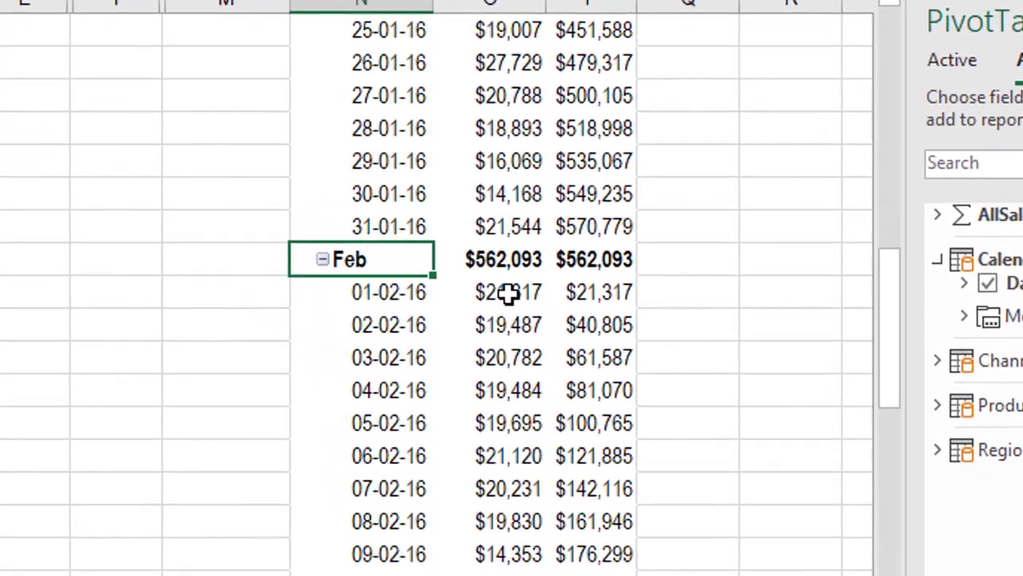
click(552, 267)
click(601, 304)
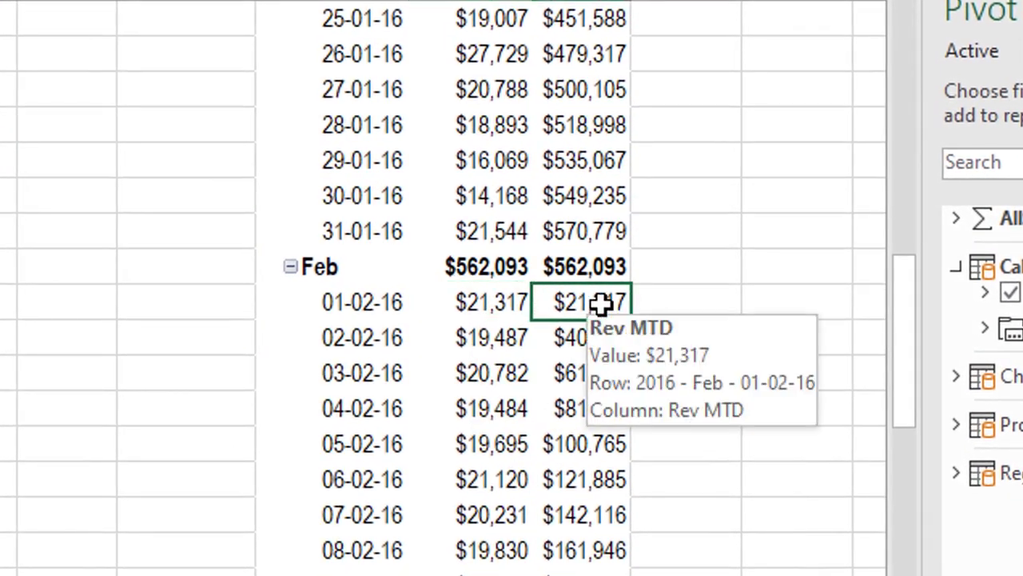
click(499, 337)
drag(500, 304, 496, 337)
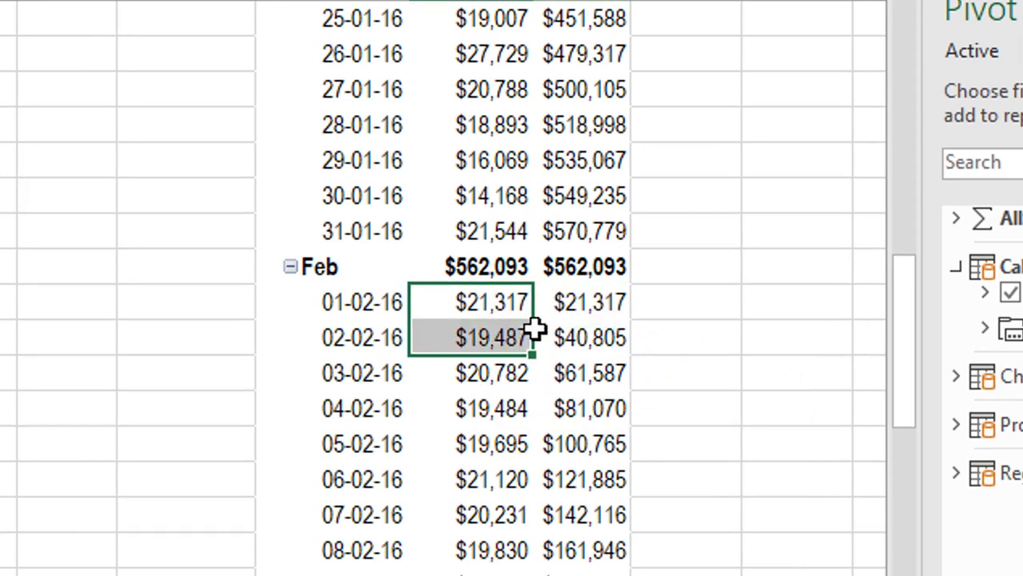
click(587, 340)
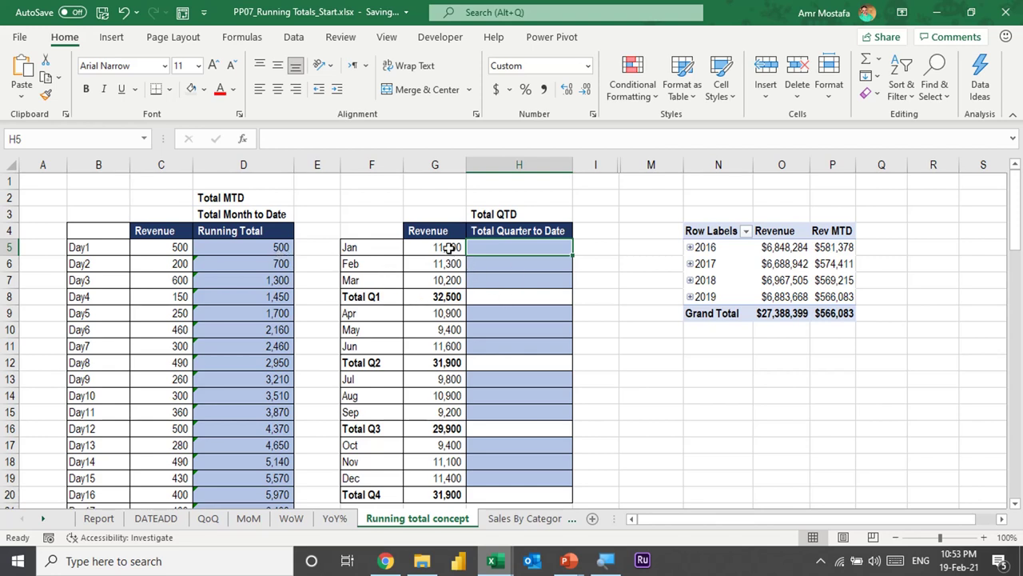
- Check the sums of the January–March revenue values
drag(447, 247, 447, 276)
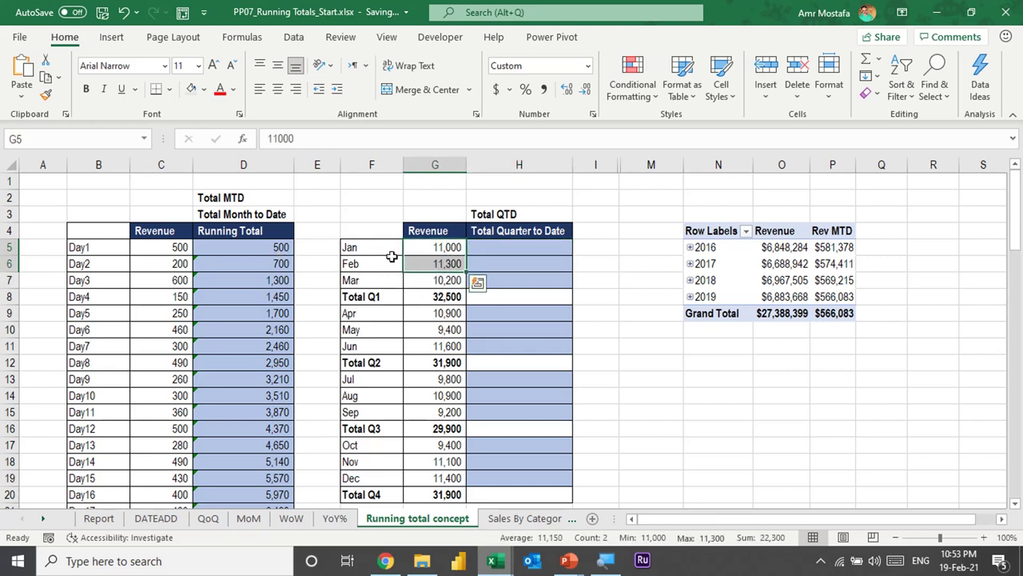
click(497, 252)
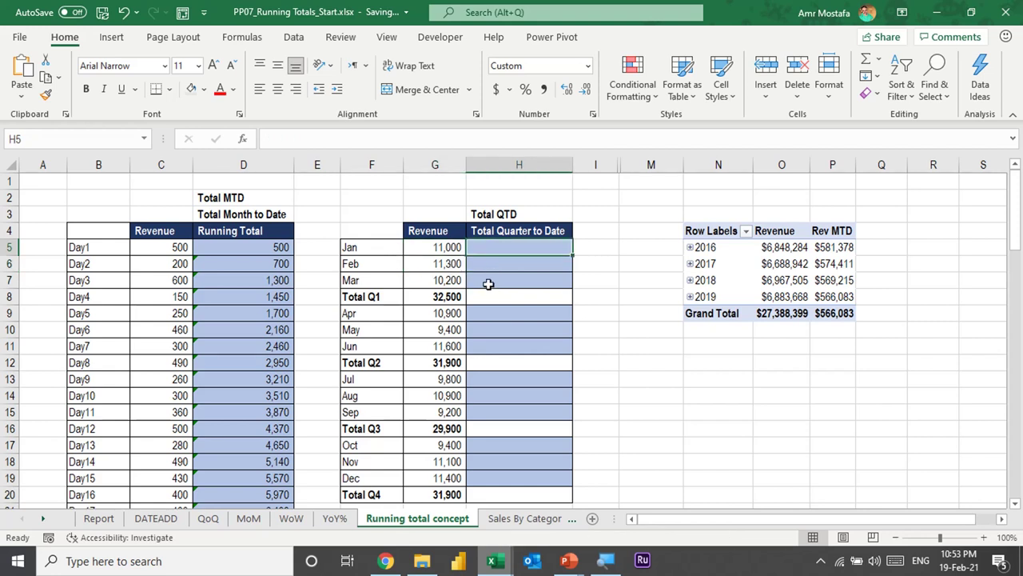
click(447, 263)
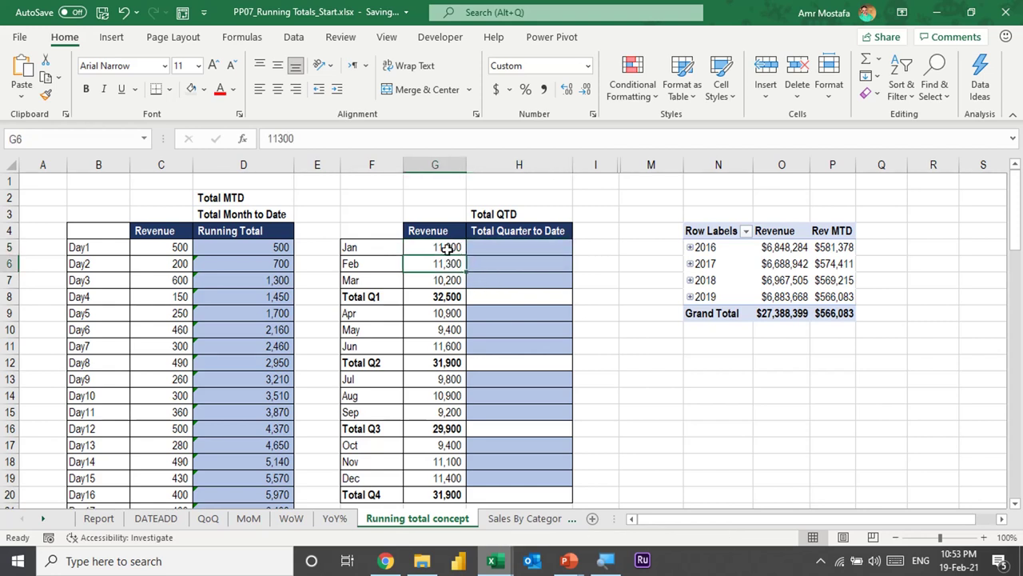
drag(448, 248, 446, 280)
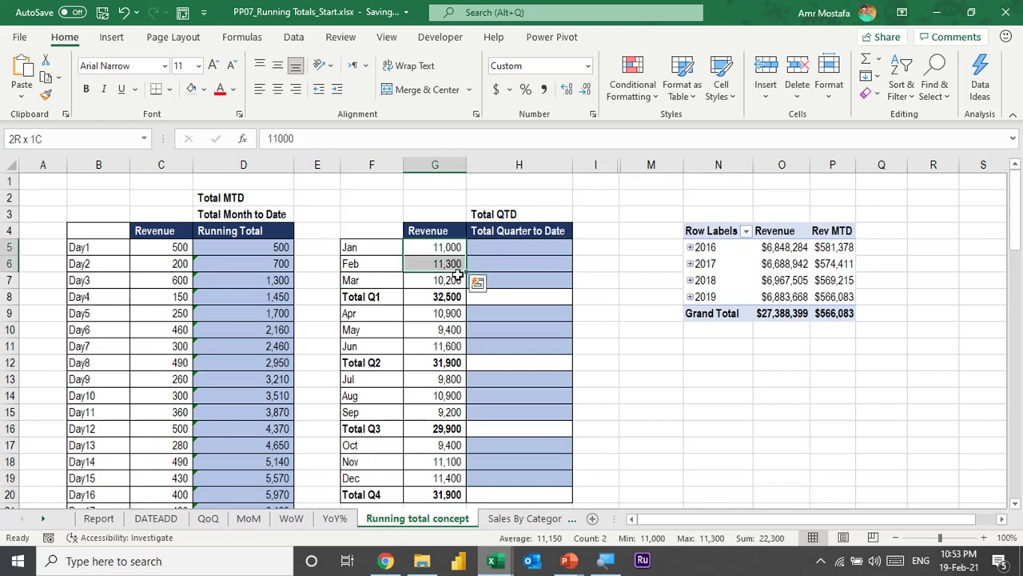
- Copy D5's running-total formula to H5, anchor it at $G$5, and fill it down through March
click(282, 247)
click(343, 138)
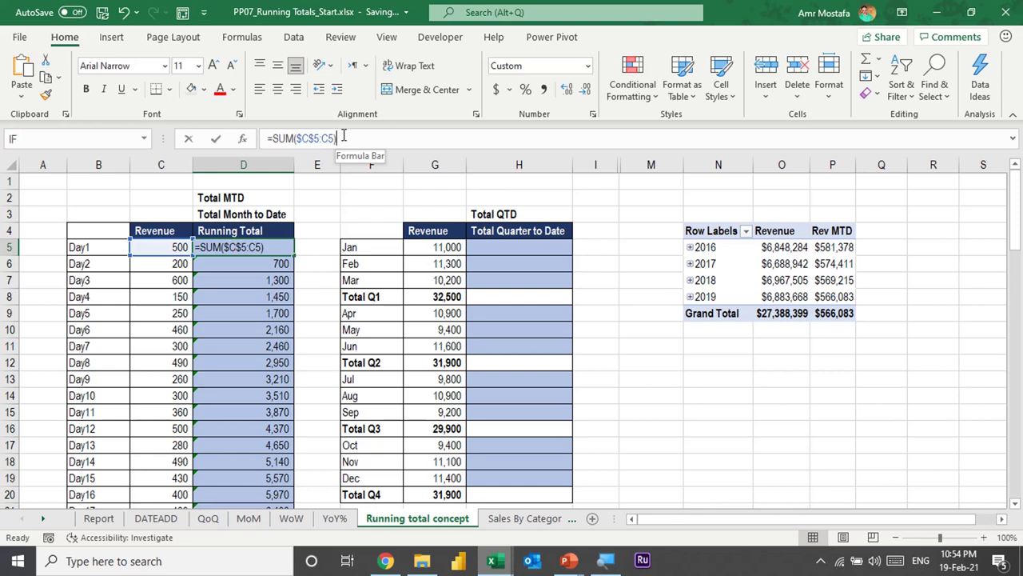
key(Escape)
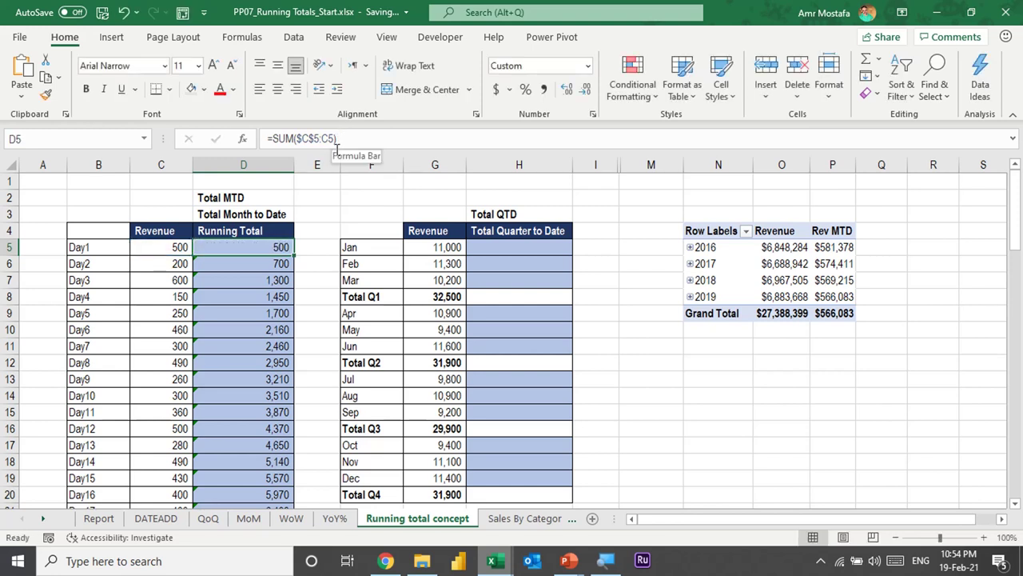
key(ctrl+c)
click(504, 252)
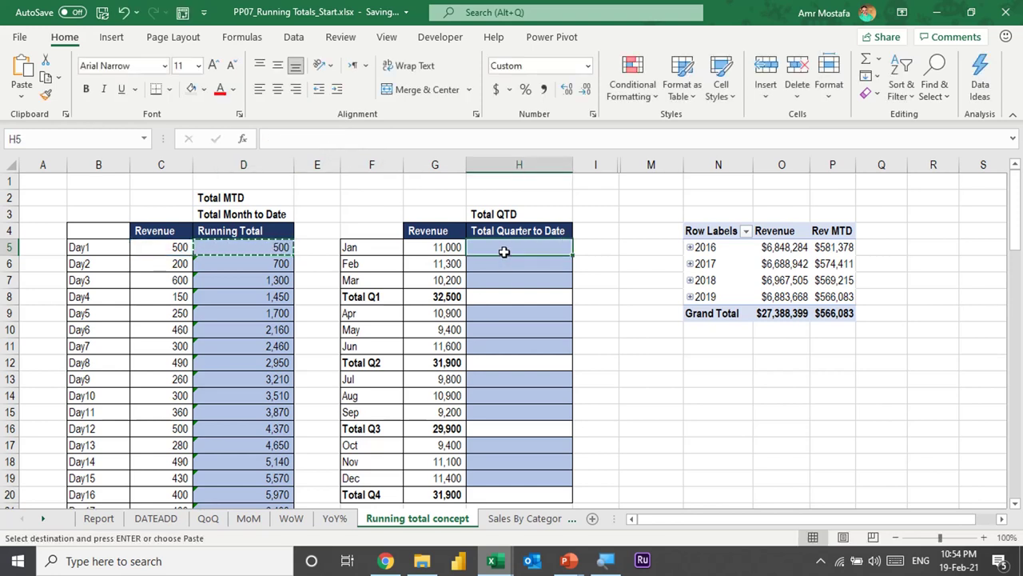
key(ctrl+v)
double_click(504, 251)
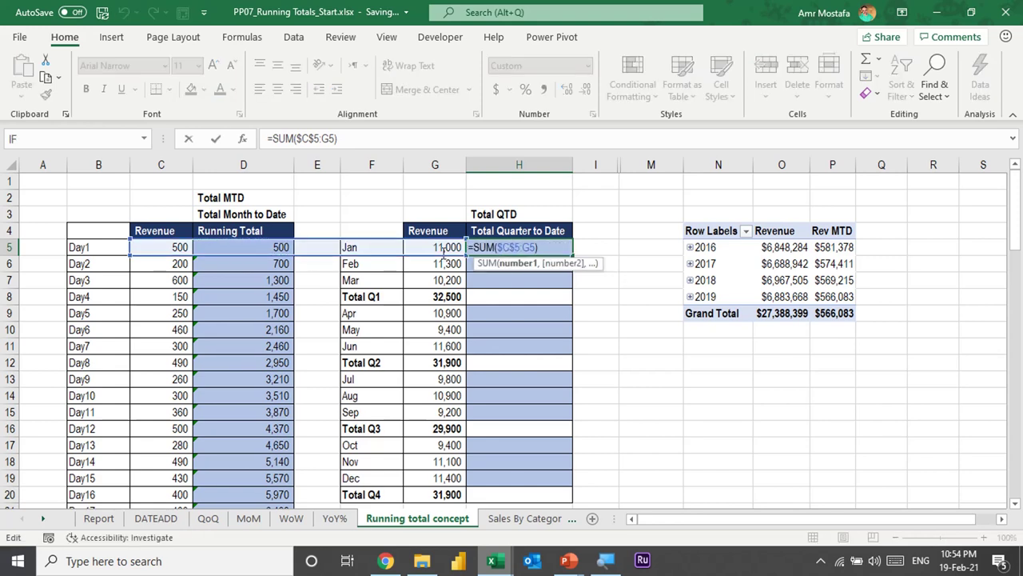
drag(128, 253, 402, 251)
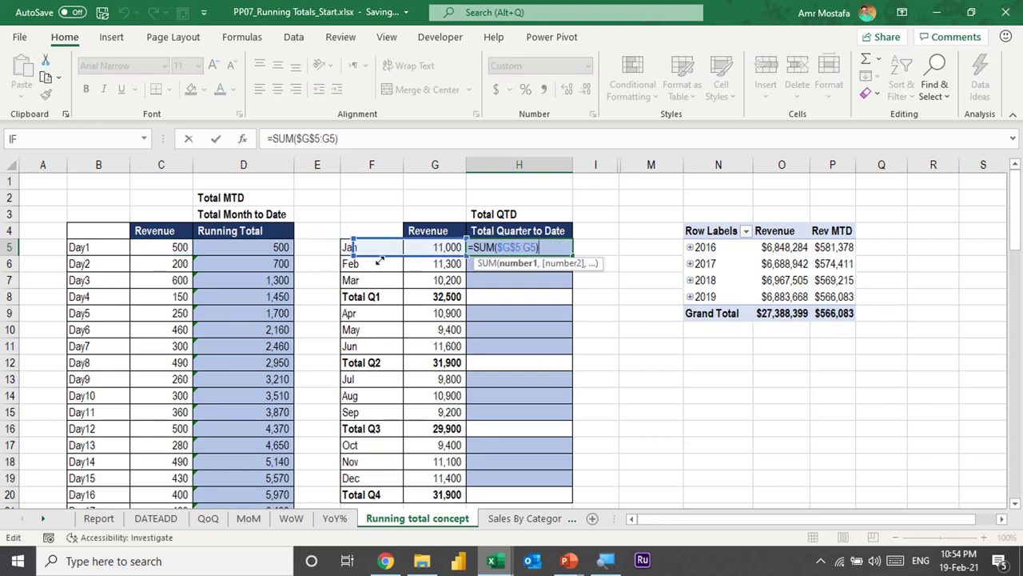
key(ctrl+Return)
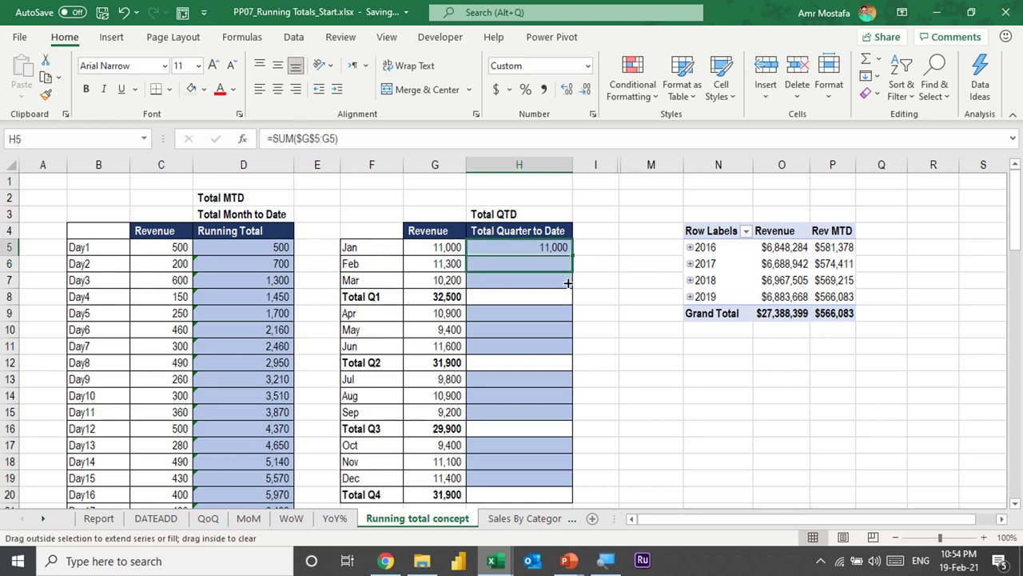
drag(573, 256, 573, 289)
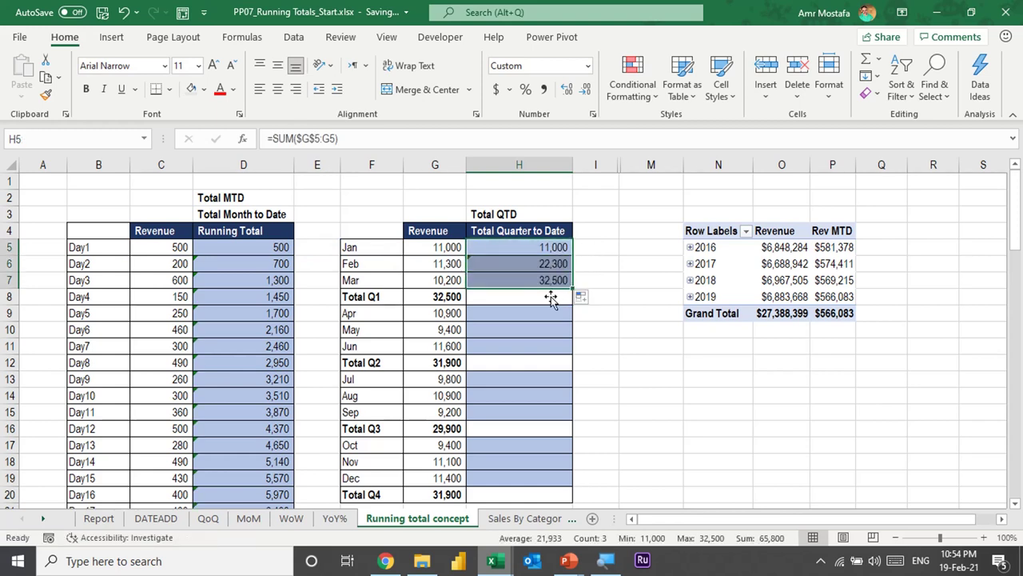
- Copy the formula to H9, restart it as =SUM($G$9:G9), and fill down to H11
click(528, 312)
click(536, 253)
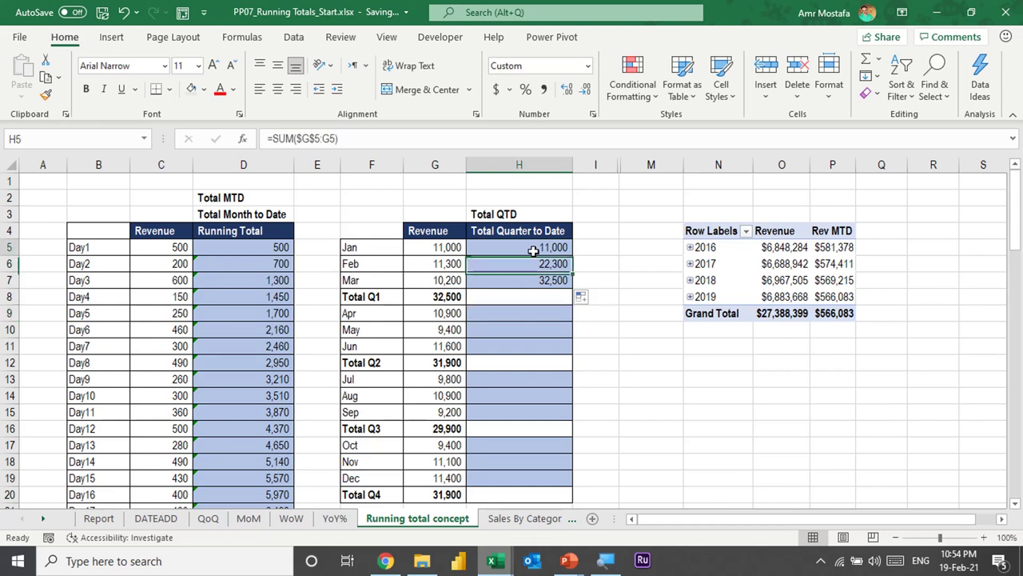
key(ctrl+c)
click(541, 311)
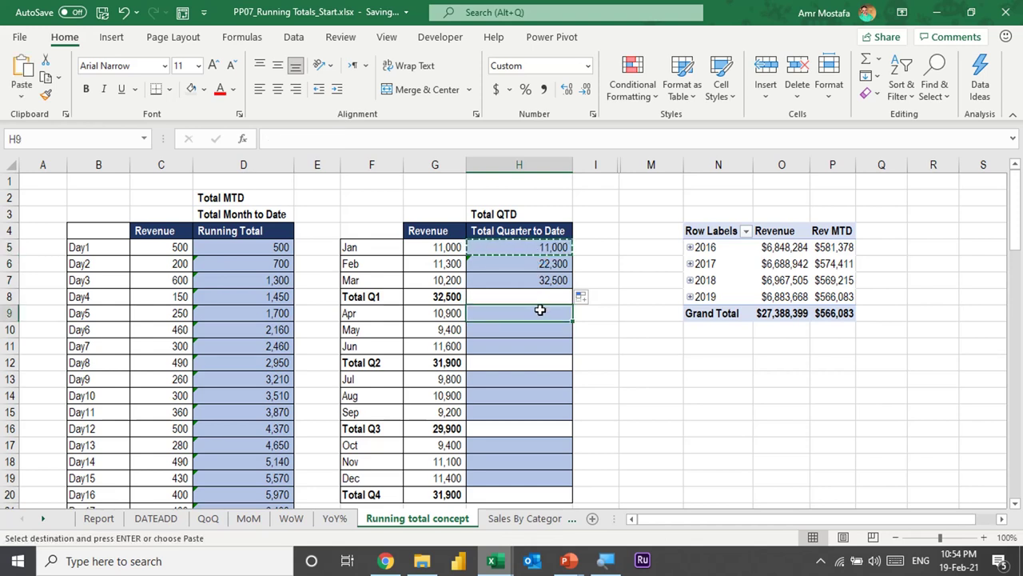
key(ctrl+v)
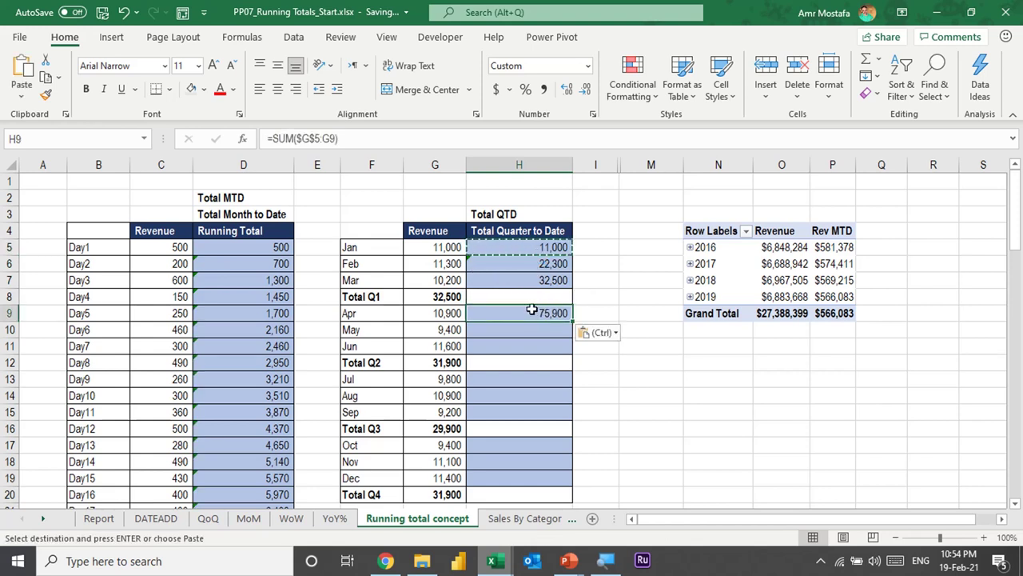
double_click(531, 310)
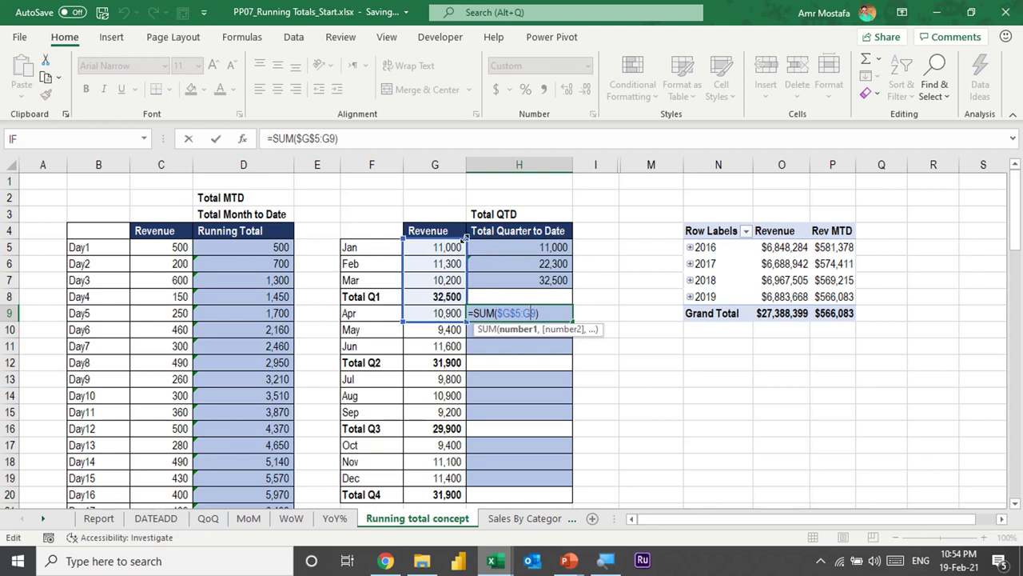
drag(459, 240, 480, 300)
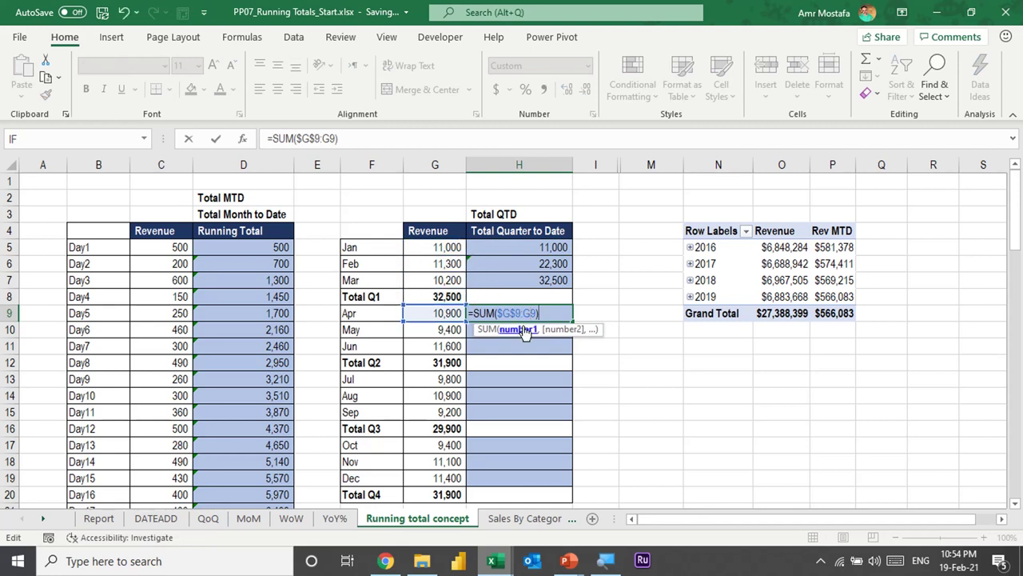
key(ctrl+Return)
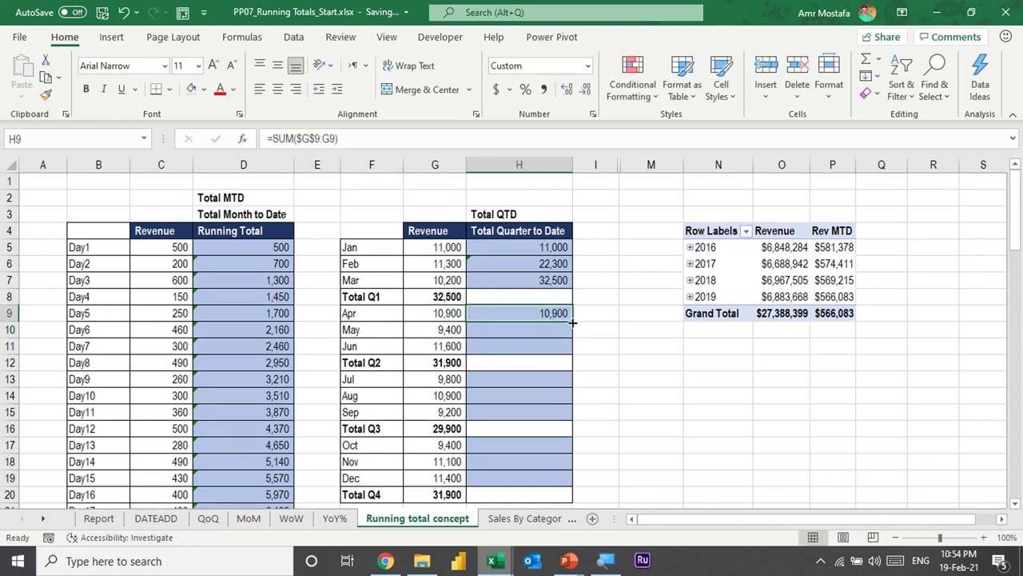
drag(572, 321, 574, 353)
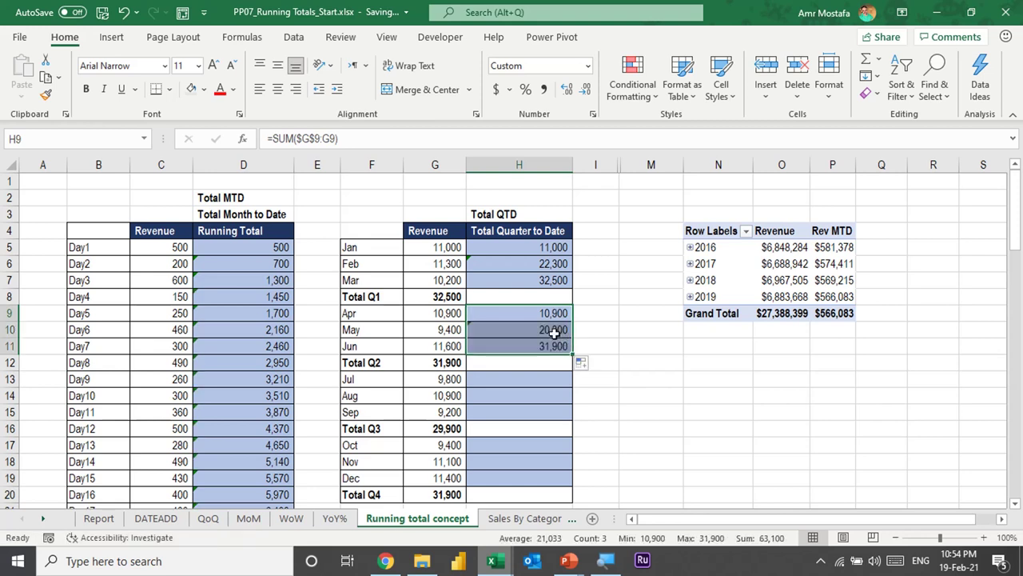
- Check the April–June revenue against the 31,900 Q2 running total in H11
click(452, 313)
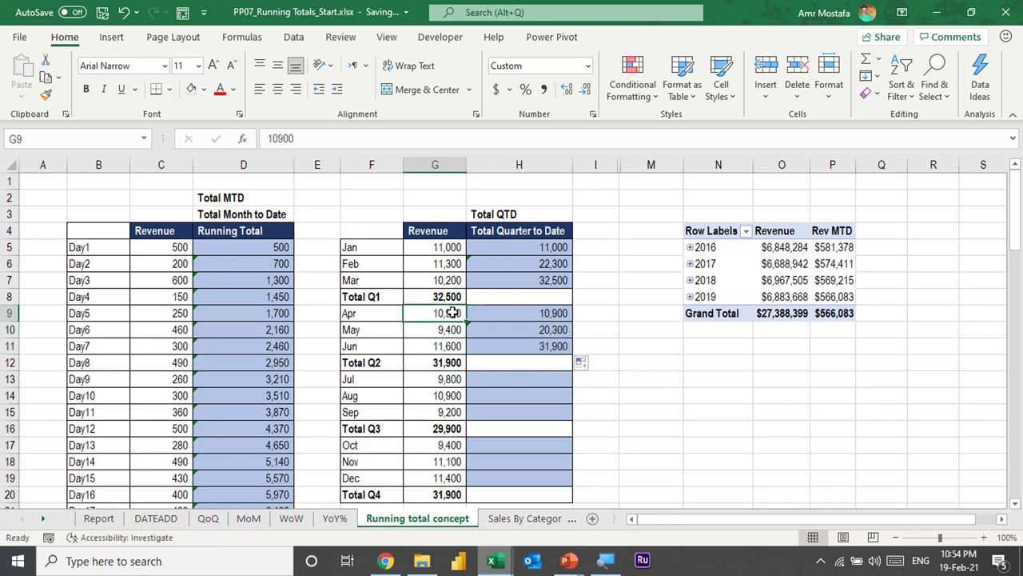
drag(438, 328, 427, 318)
click(499, 345)
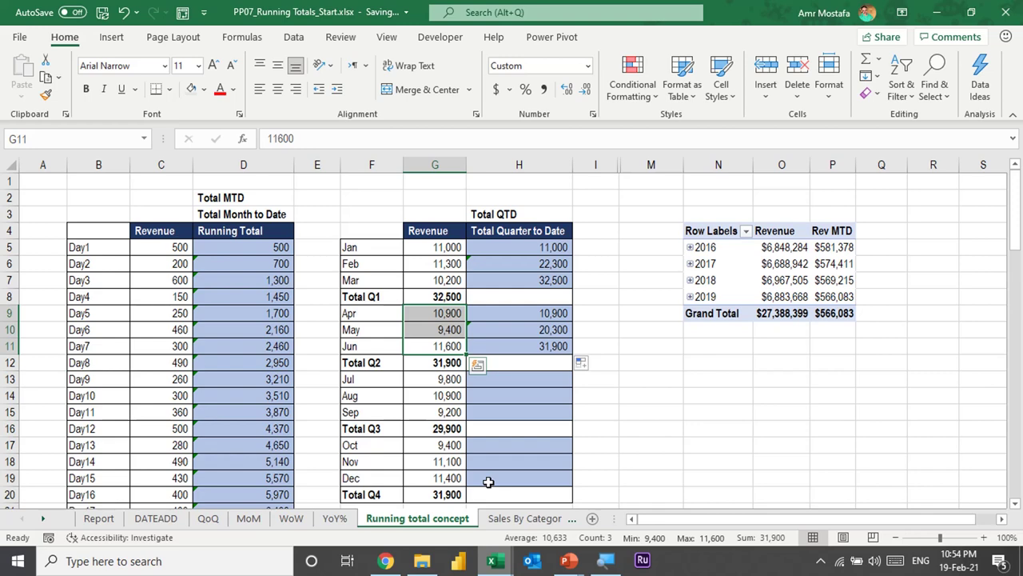
key(alt+Tab)
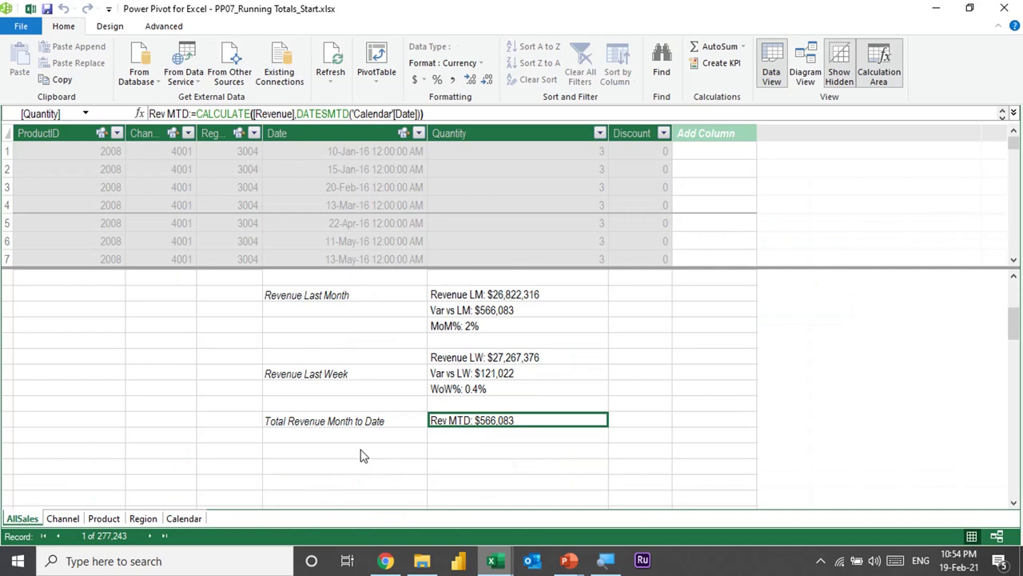
- Add the label 'Total Revenue Quarter to Date' in the calculation area and select the cell beside it
click(354, 465)
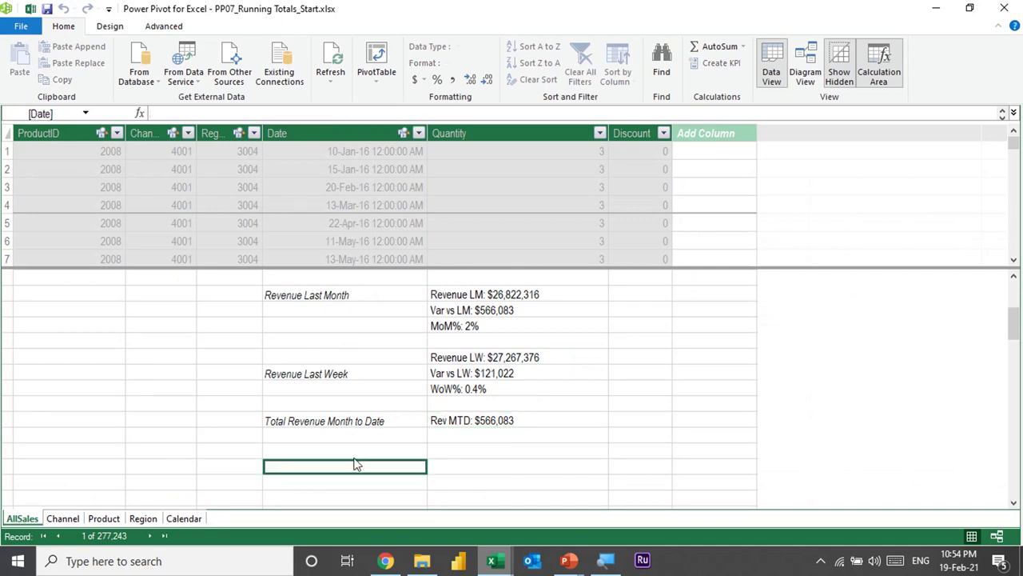
text(Total Revenue)
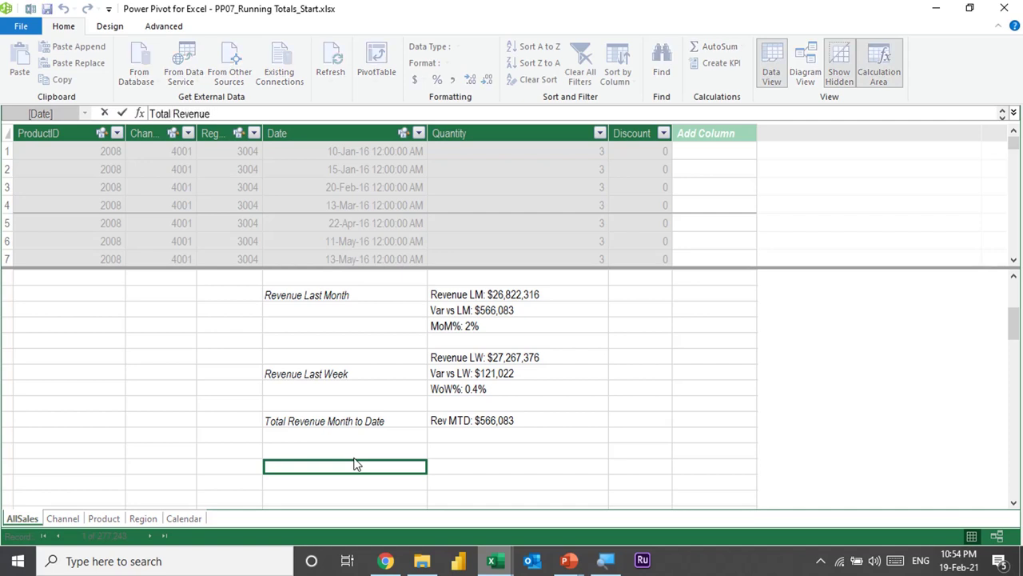
text( Quarter to Date)
key(Return)
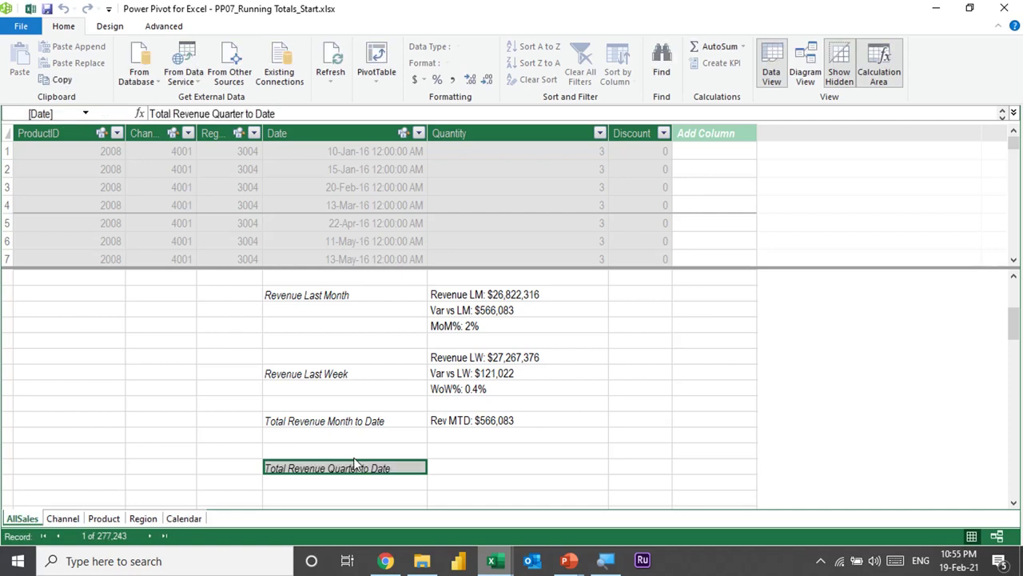
key(Right)
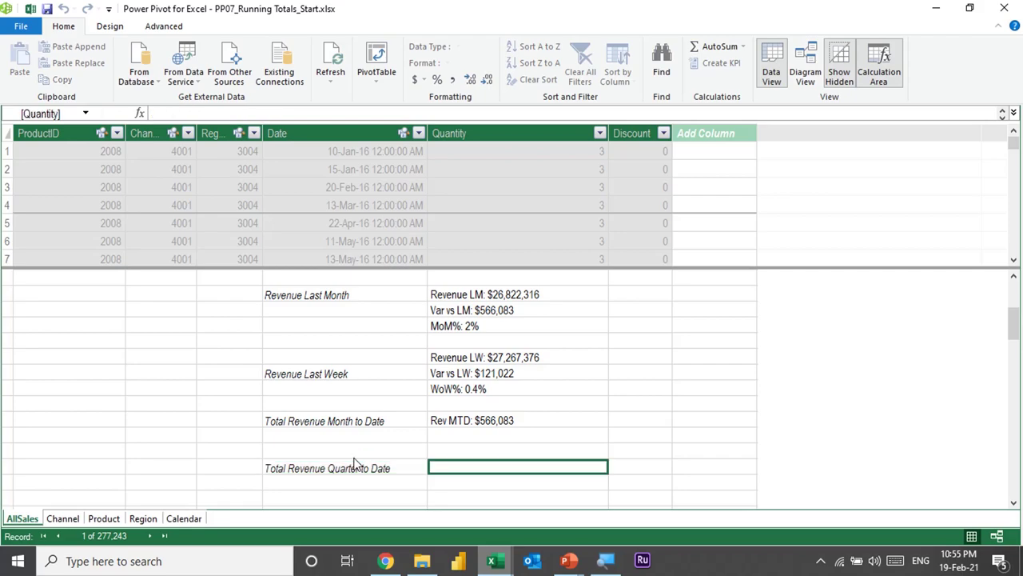
- Create the measure Rev QTD:=CALCULATE([Revenue],DATESQTD('Calendar'[Date]))
text(Rev)
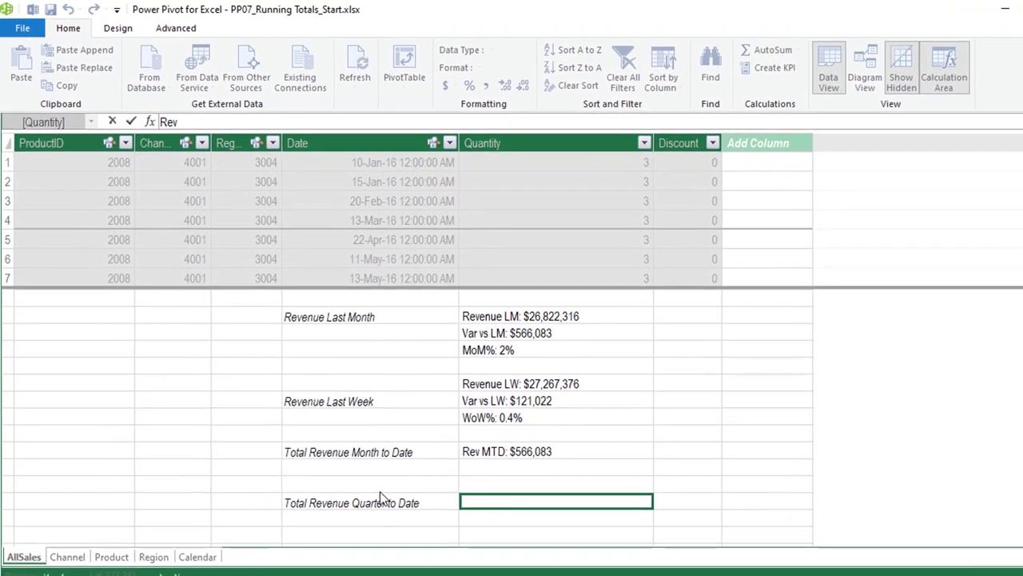
text( Q)
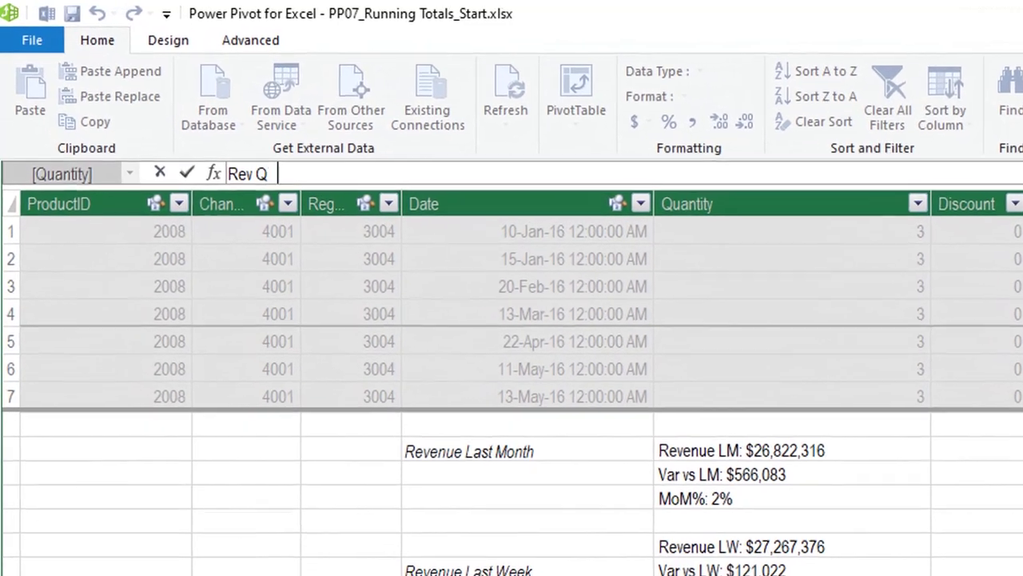
text(TD:)
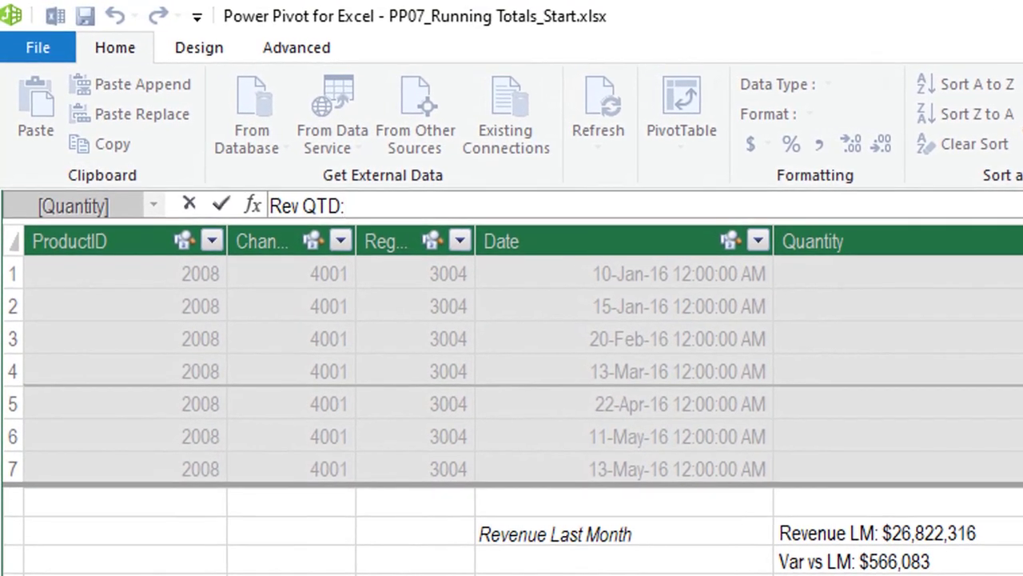
text(=)
text( cal)
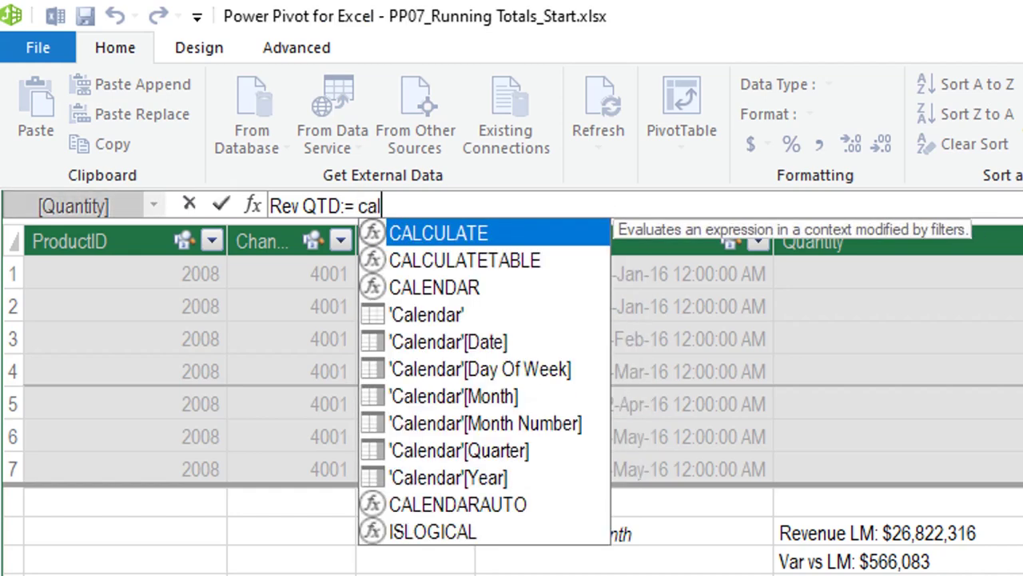
key(Tab)
text([)
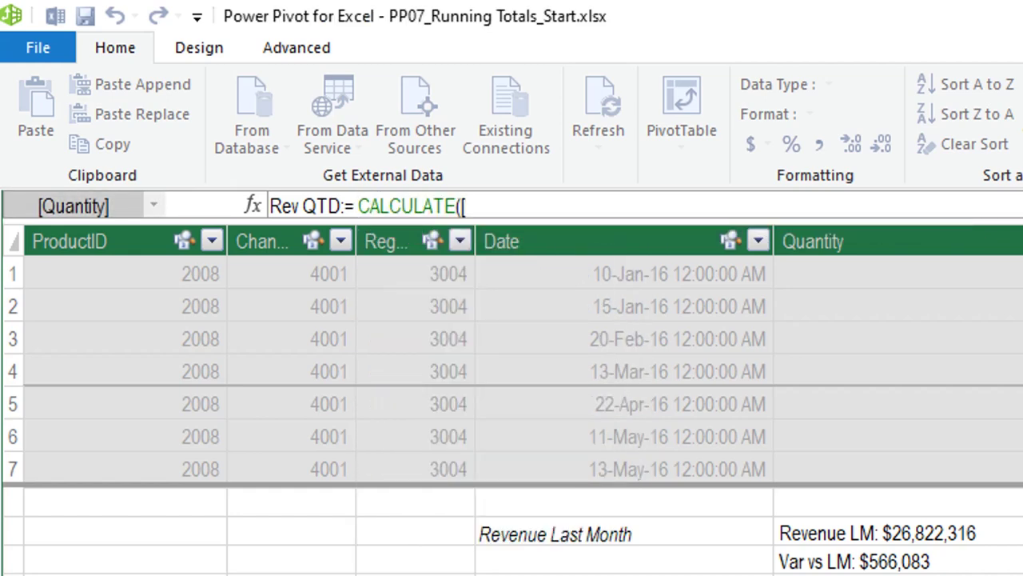
key(Down)
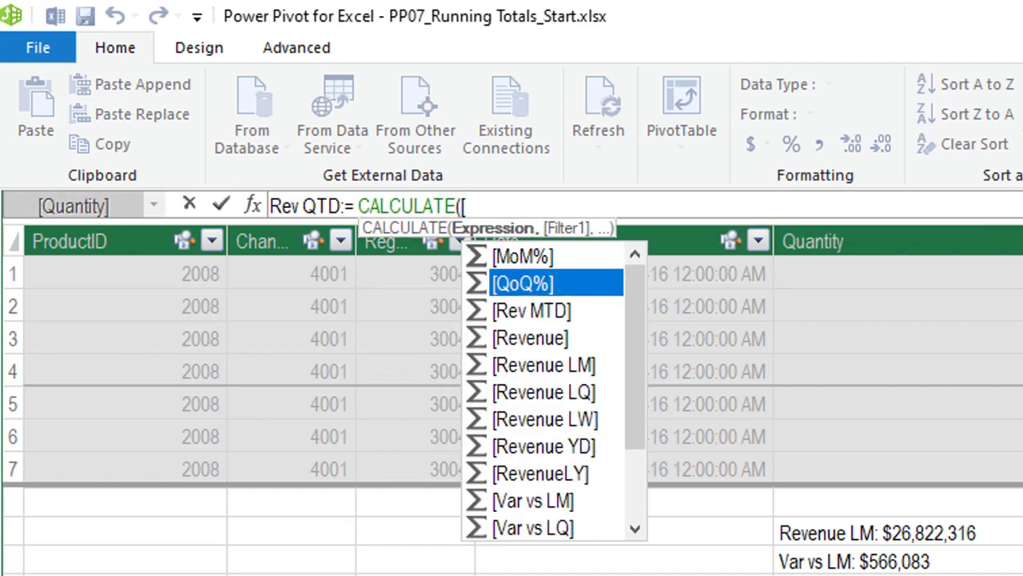
key(Down)
key(Down)
key(Tab)
text(,)
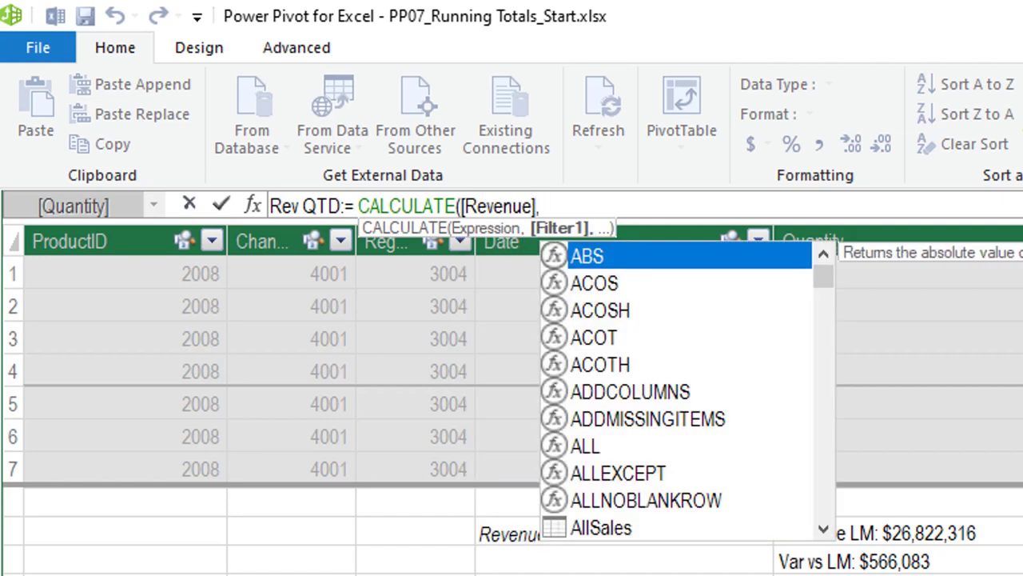
text(Dates)
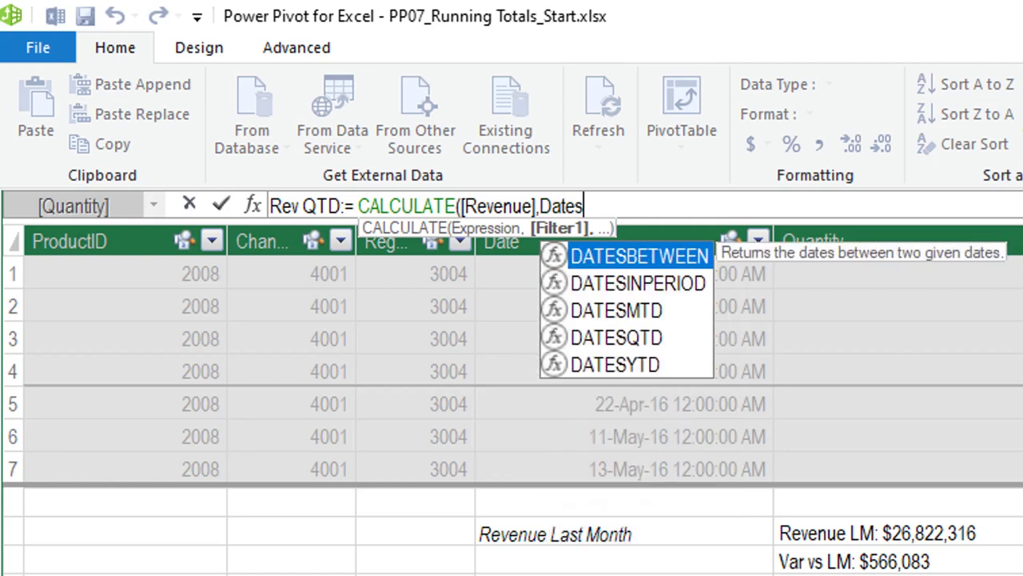
text(q)
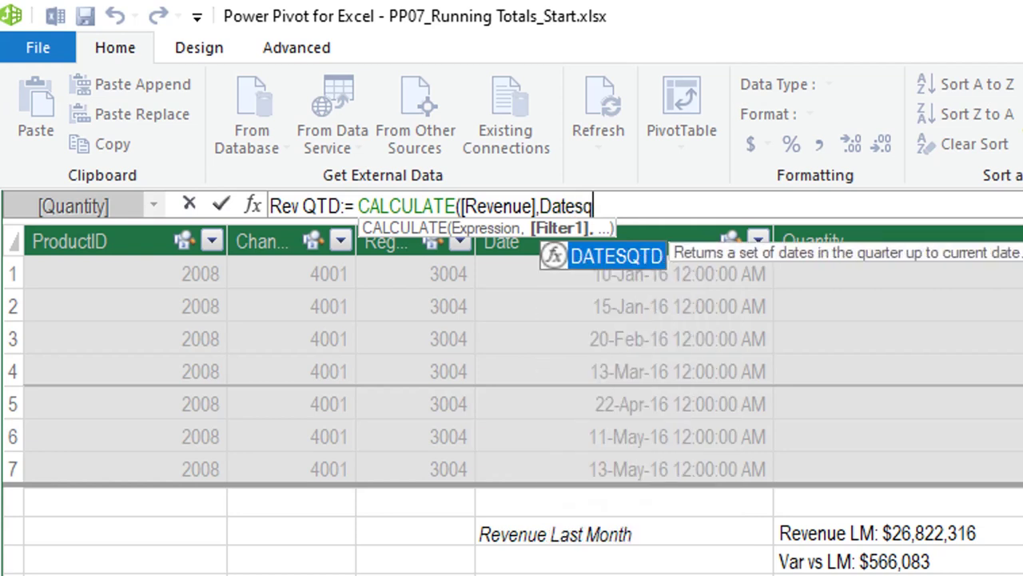
key(Tab)
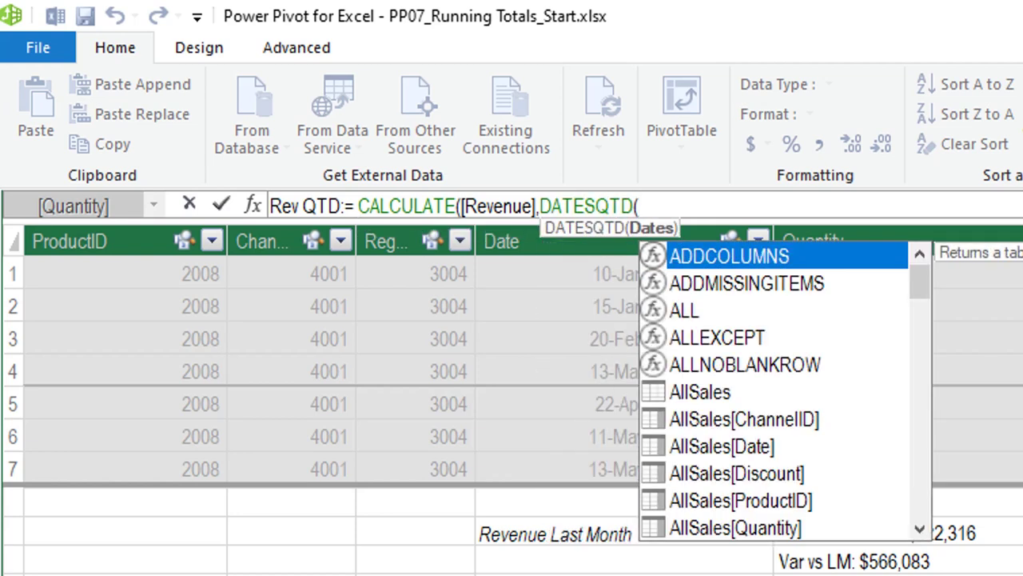
text(cal)
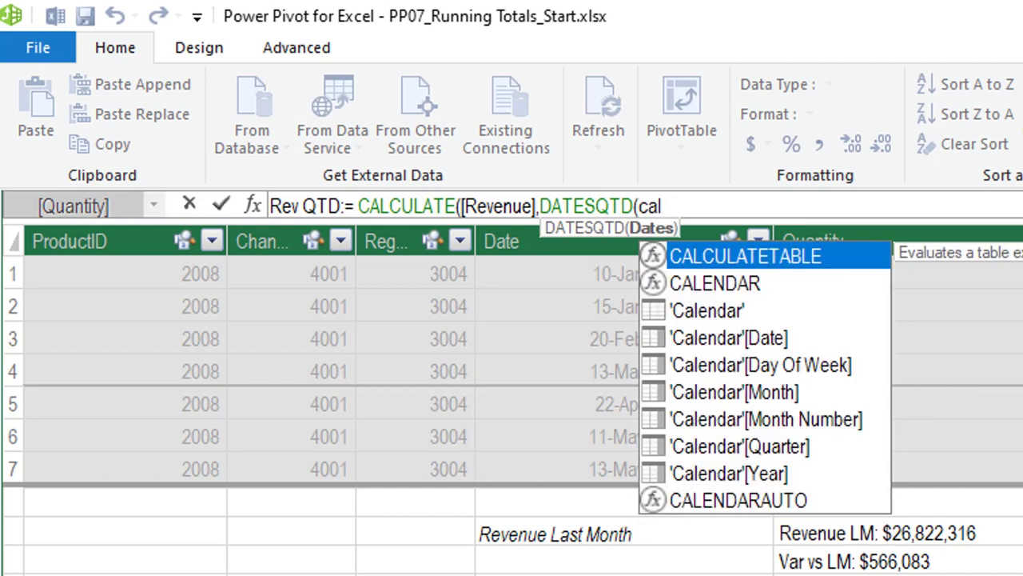
key(Down)
key(Down)
key(Down)
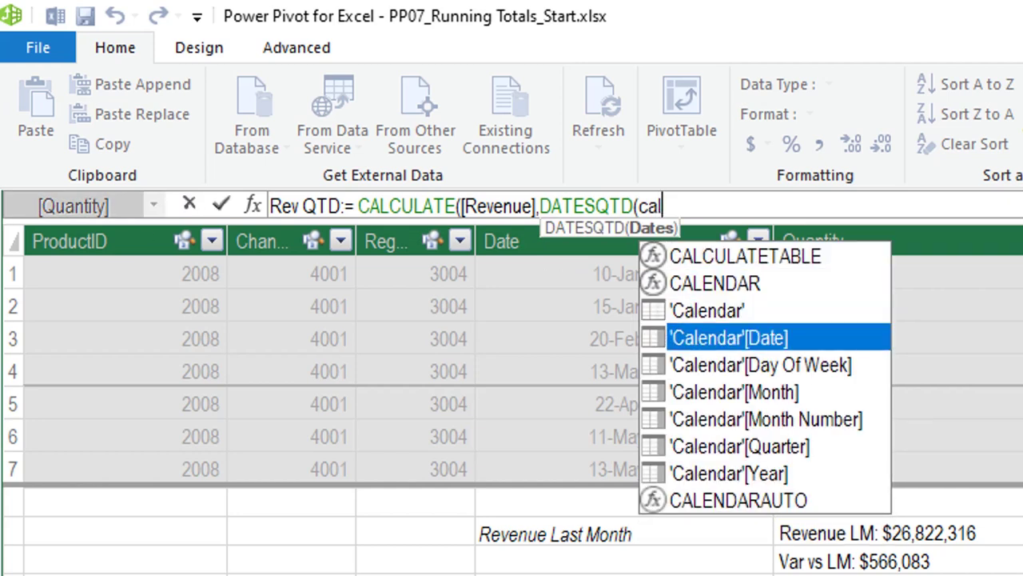
key(Tab)
text())
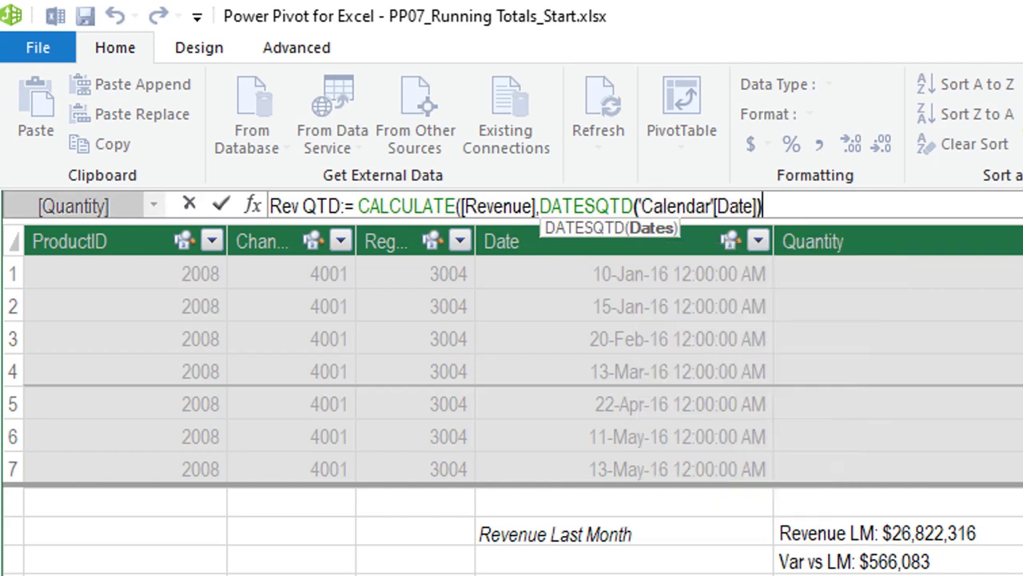
text())
key(Return)
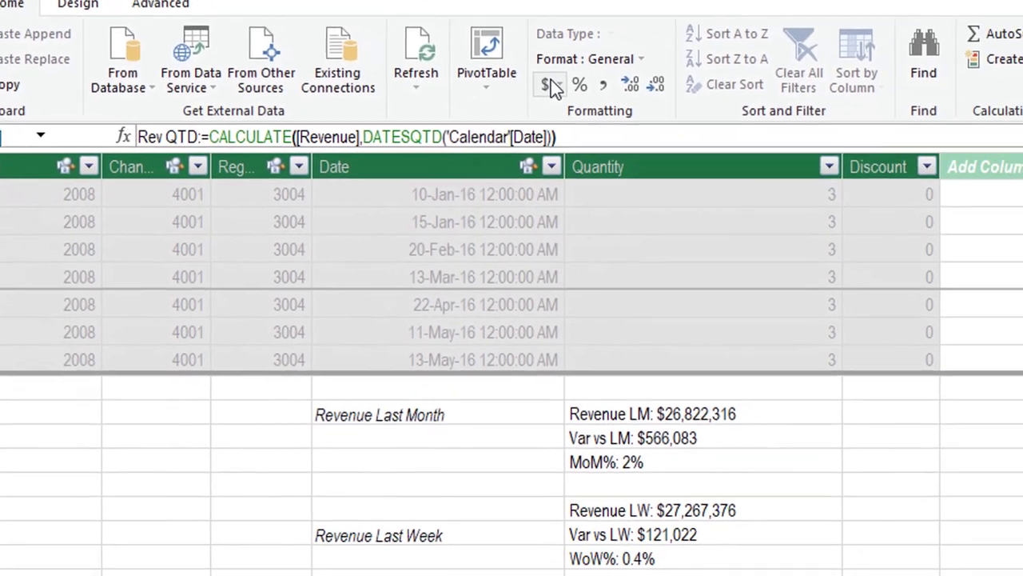
- Format Rev QTD as whole-dollar US currency, showing $1,740,552
click(552, 86)
click(631, 113)
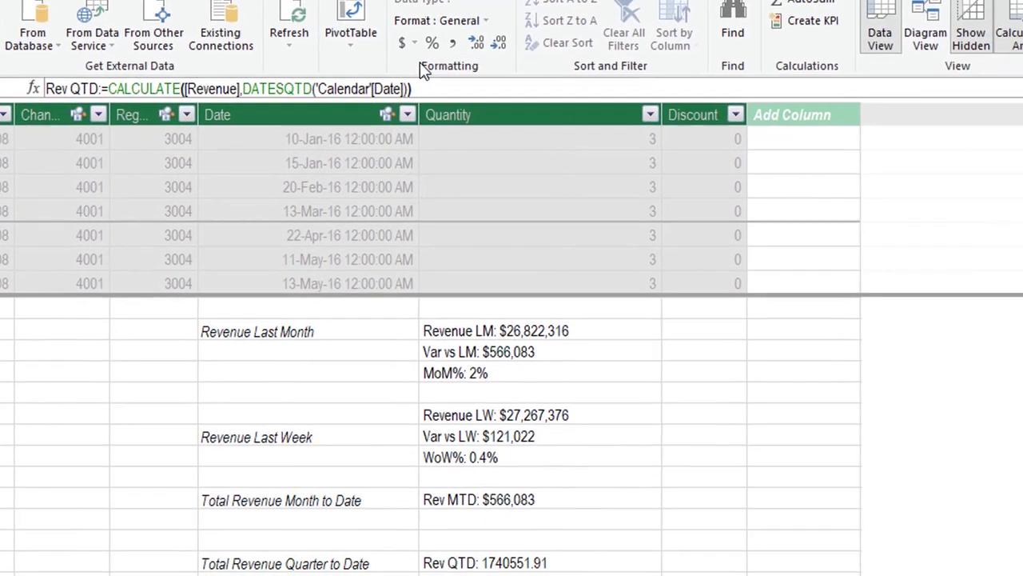
click(477, 39)
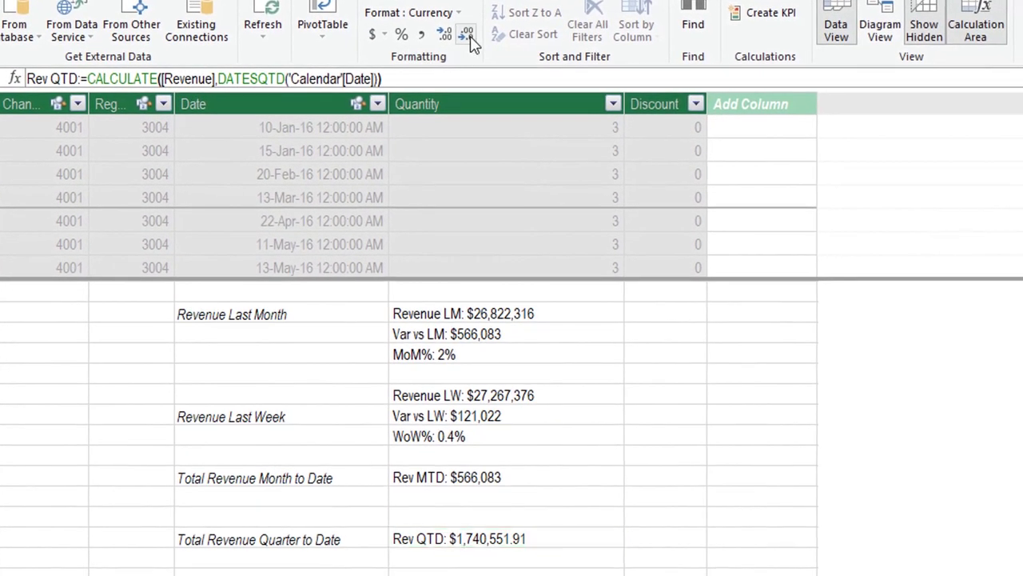
click(466, 36)
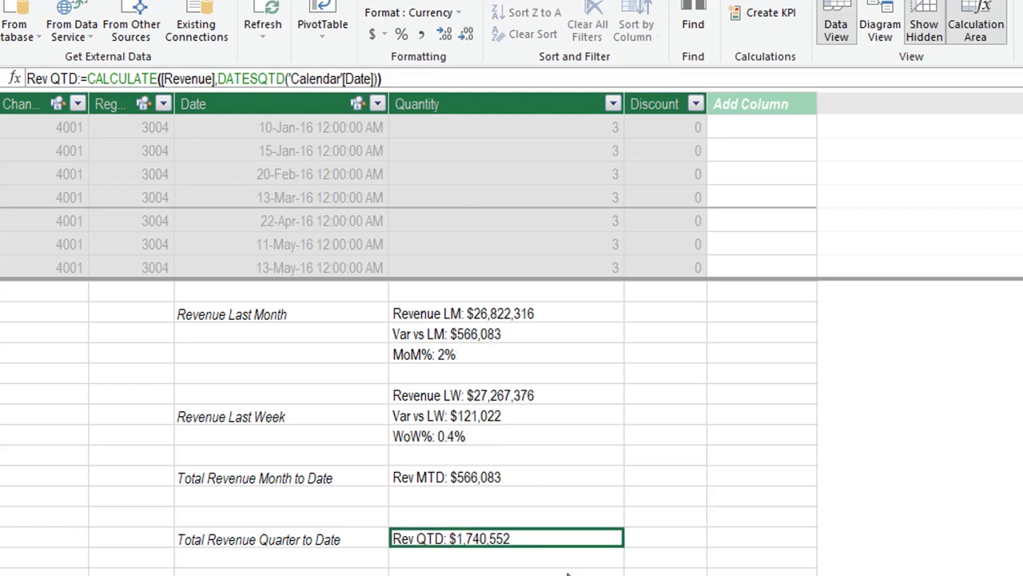
- Add Rev QTD from the AllSales table to the pivot and expand 2016 into months
click(376, 544)
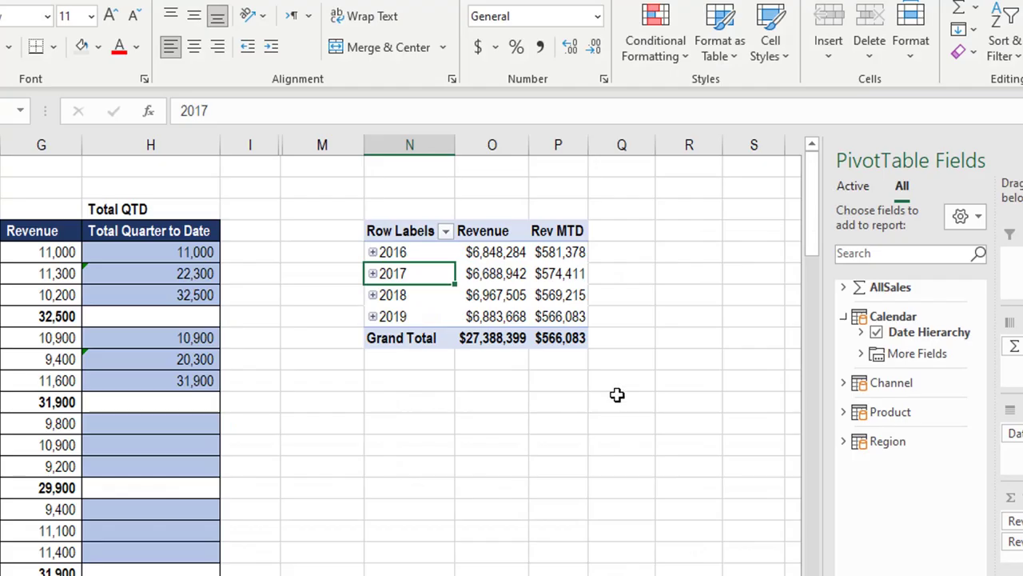
click(844, 288)
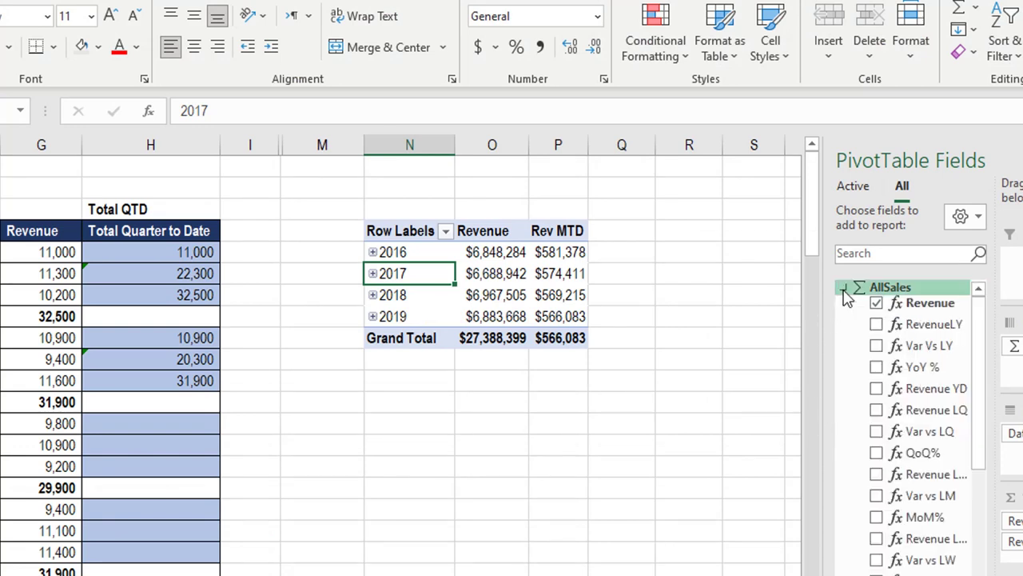
scroll(877, 368, down, 1)
scroll(880, 376, down, 2)
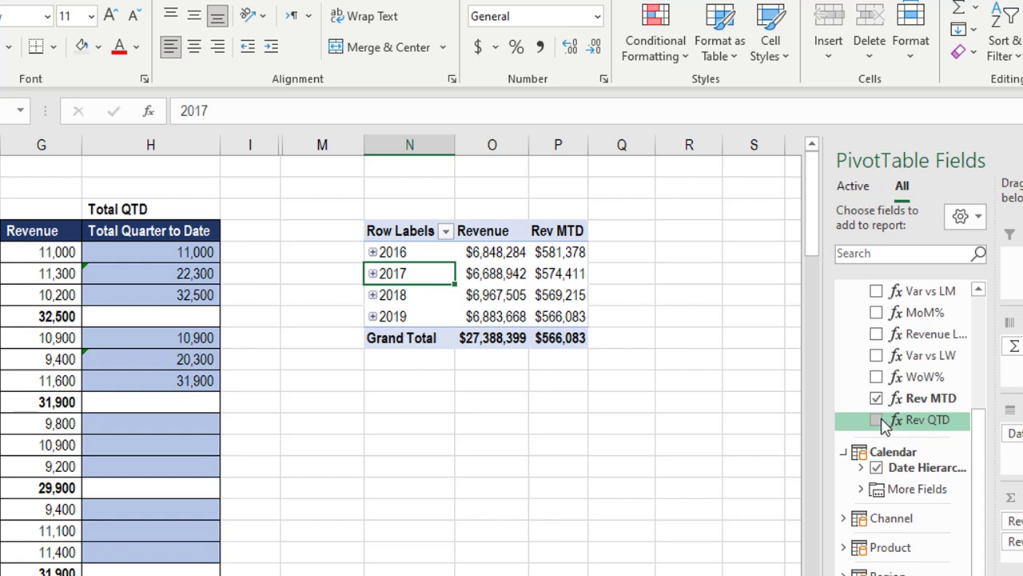
click(877, 421)
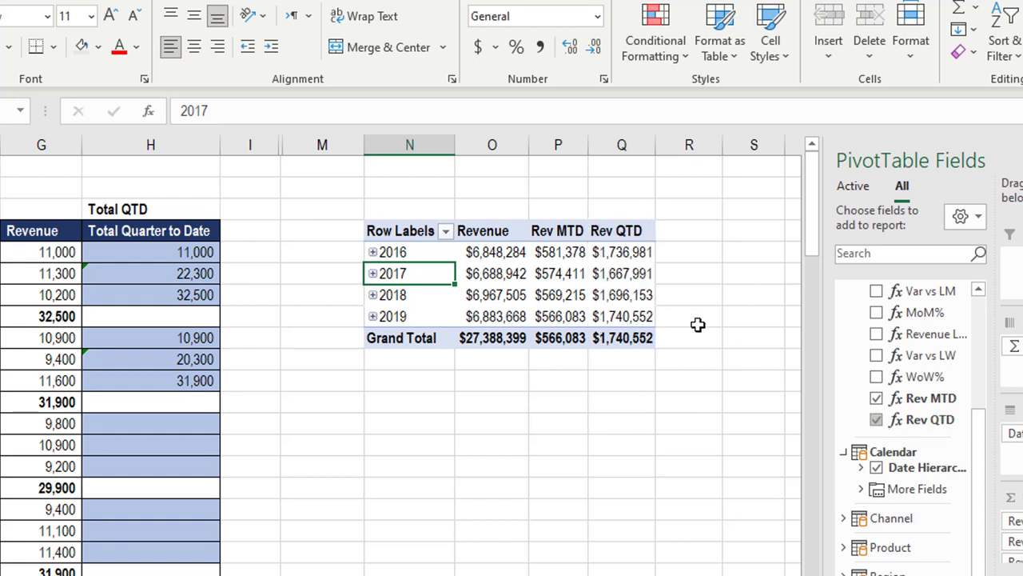
click(373, 252)
- Compare summed January–March and April revenue against the Rev QTD values using the status bar
click(512, 336)
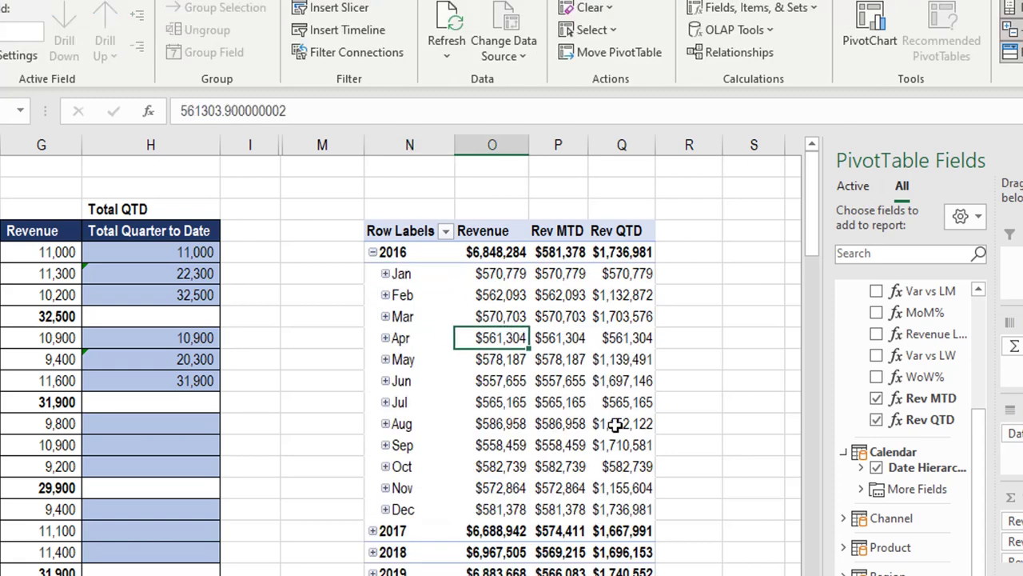
click(503, 276)
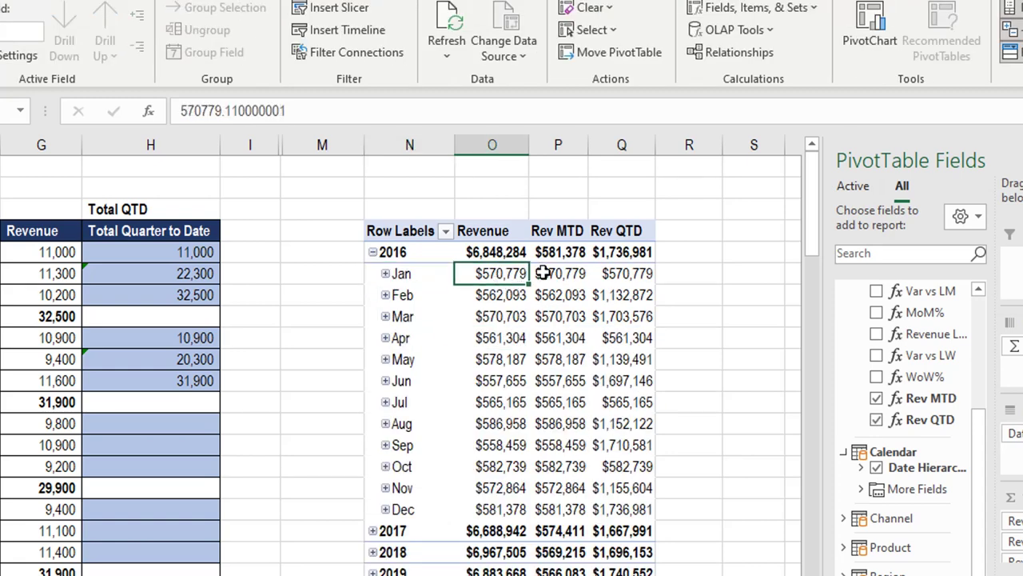
click(621, 274)
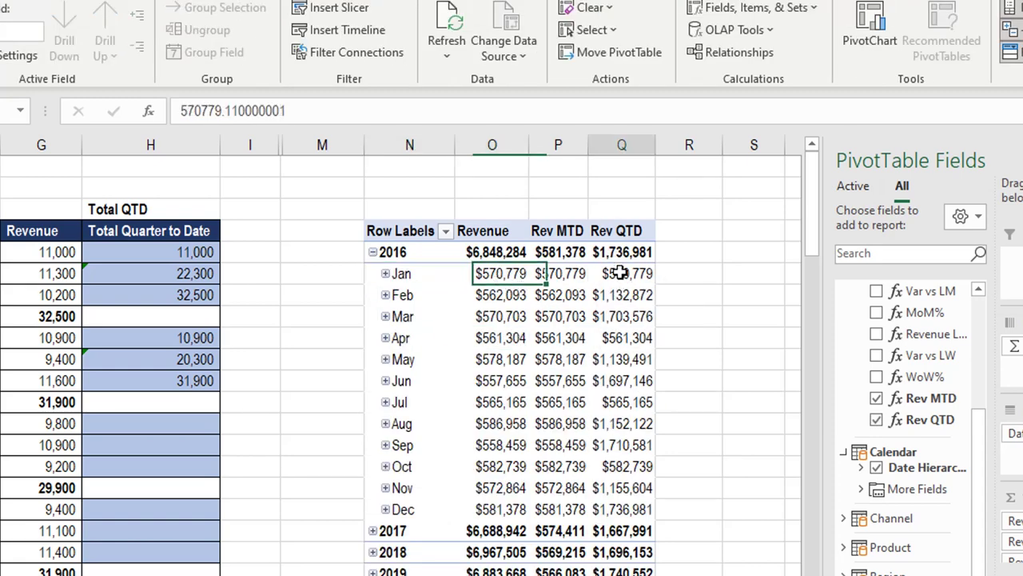
mouse_move(502, 275)
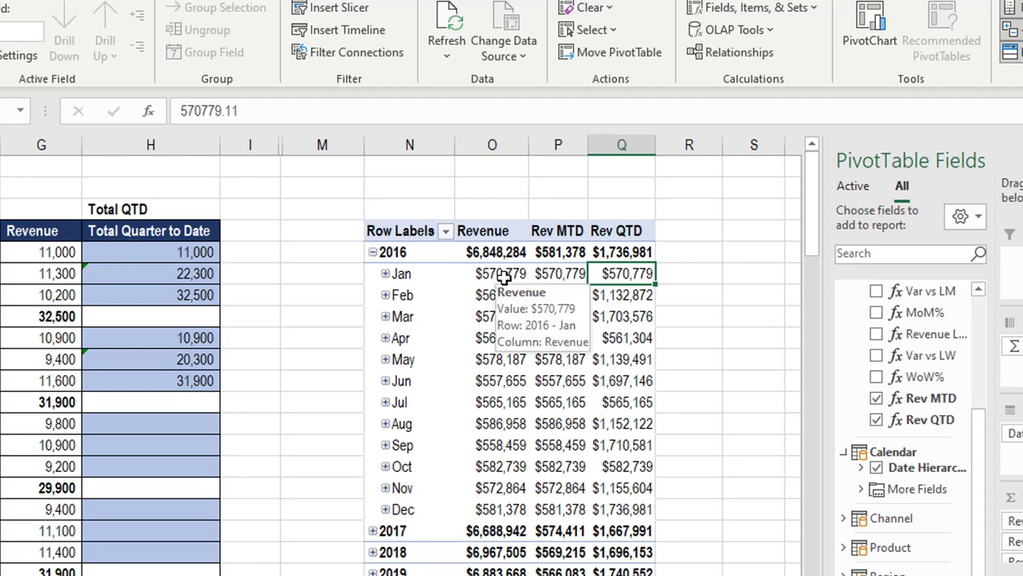
drag(503, 276, 497, 294)
mouse_move(612, 298)
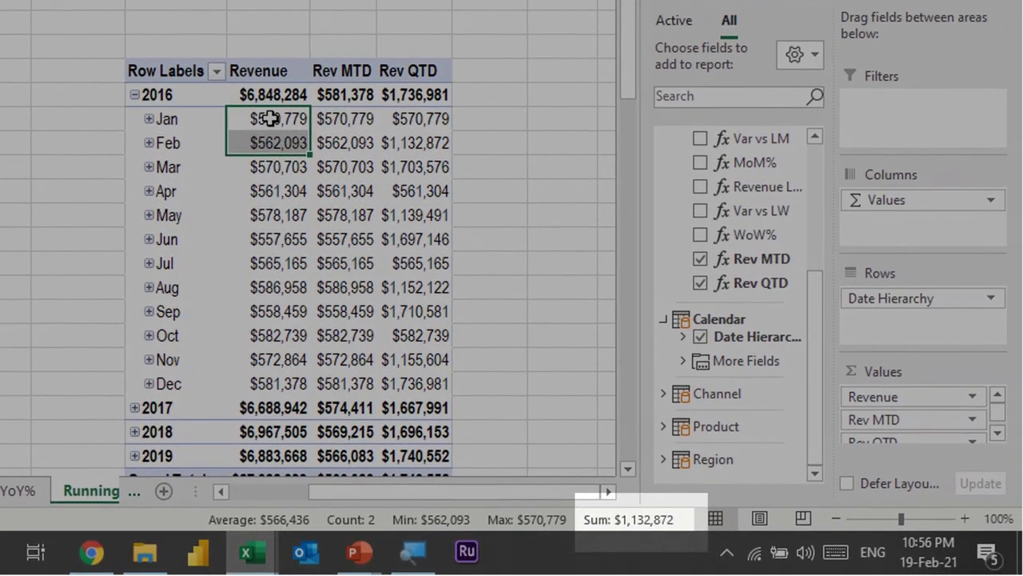
drag(270, 119, 270, 166)
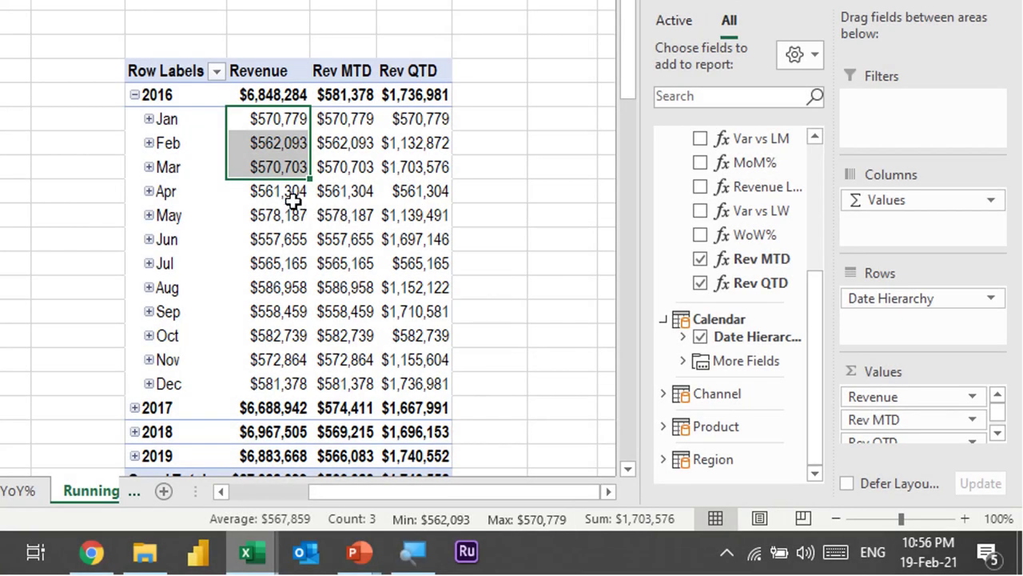
click(292, 192)
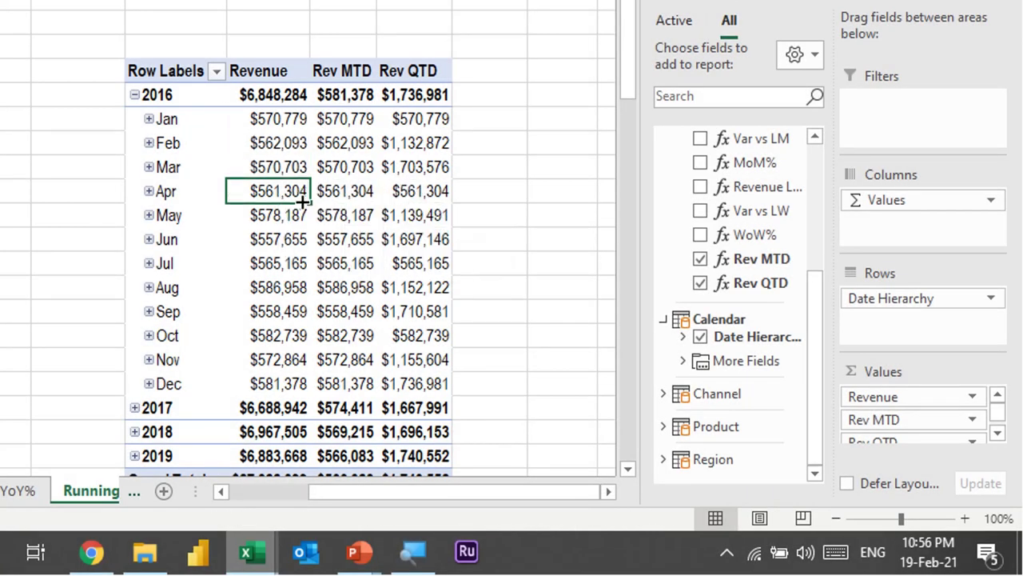
mouse_move(416, 187)
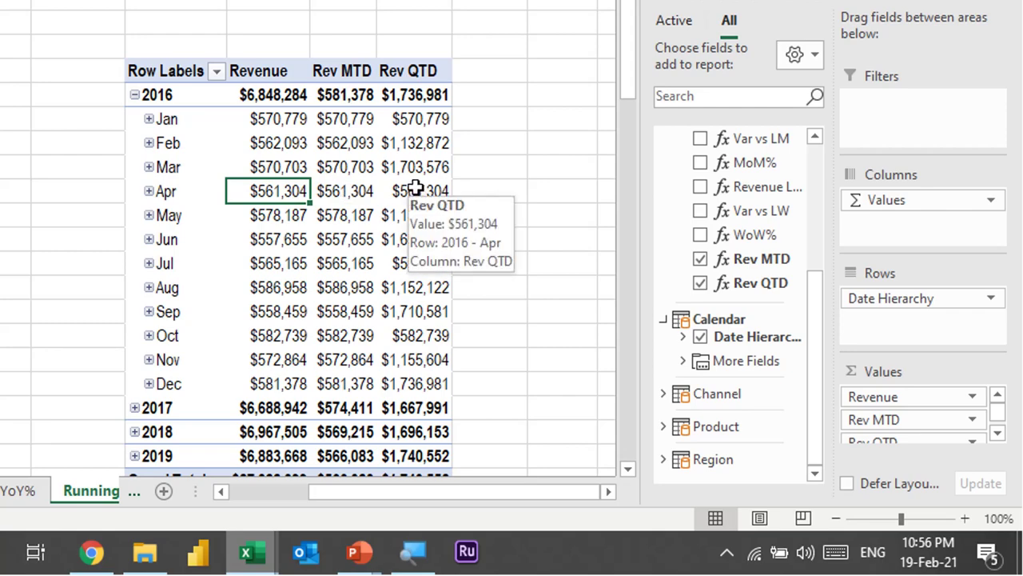
click(414, 187)
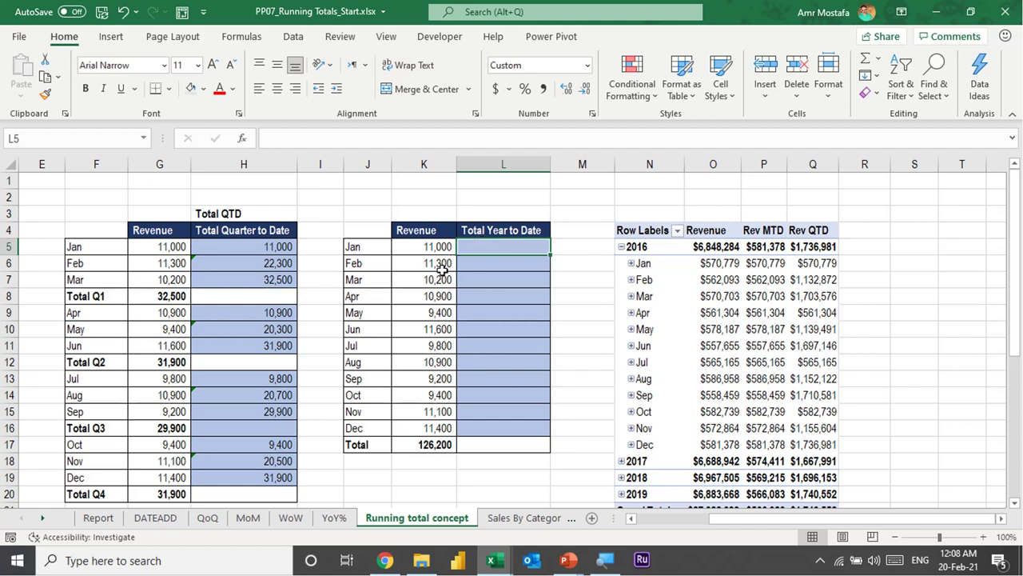
- Copy the quarter running-total formula from H5 into L5
drag(434, 267, 434, 247)
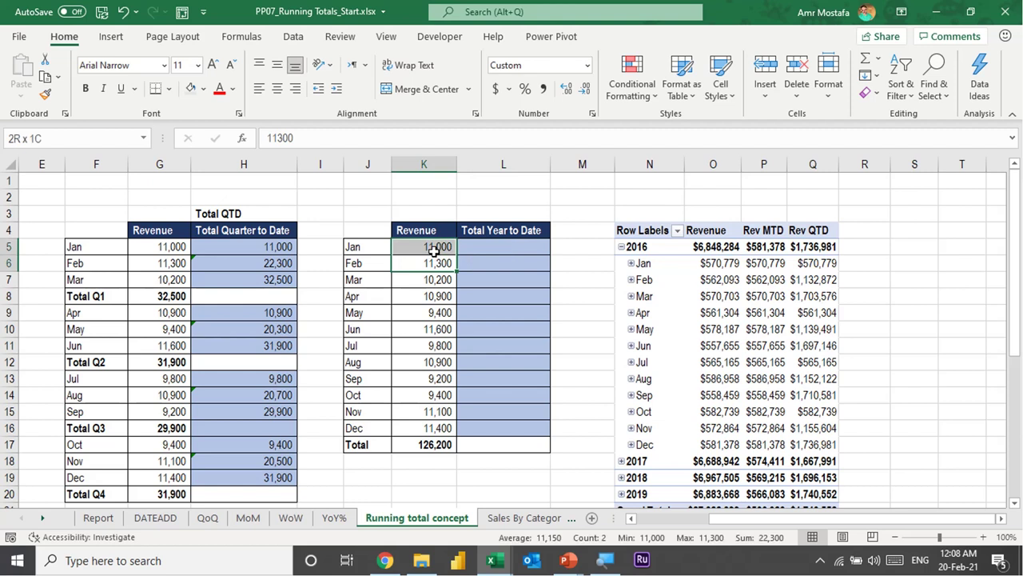
click(290, 244)
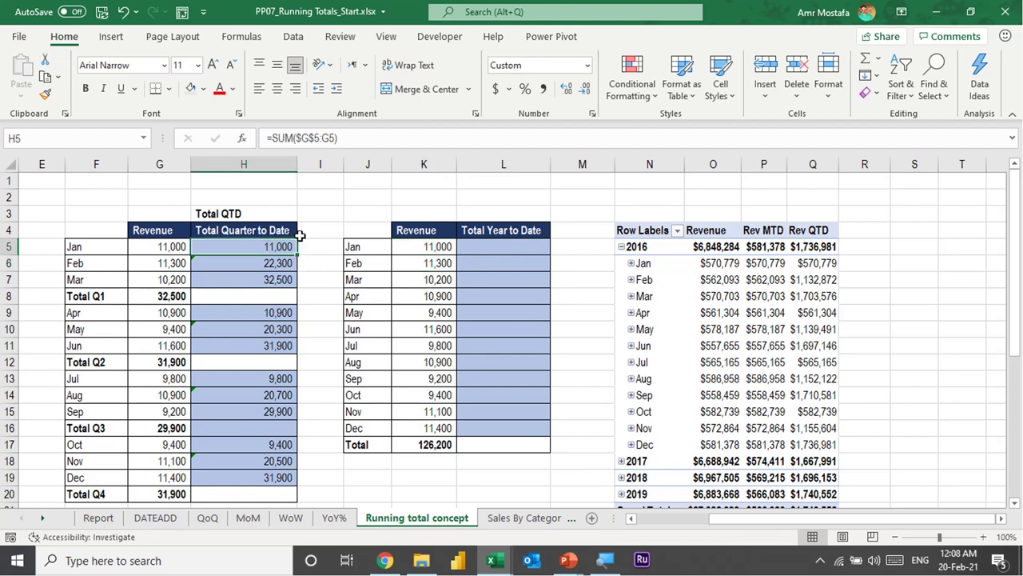
key(ctrl+c)
click(487, 249)
key(ctrl+v)
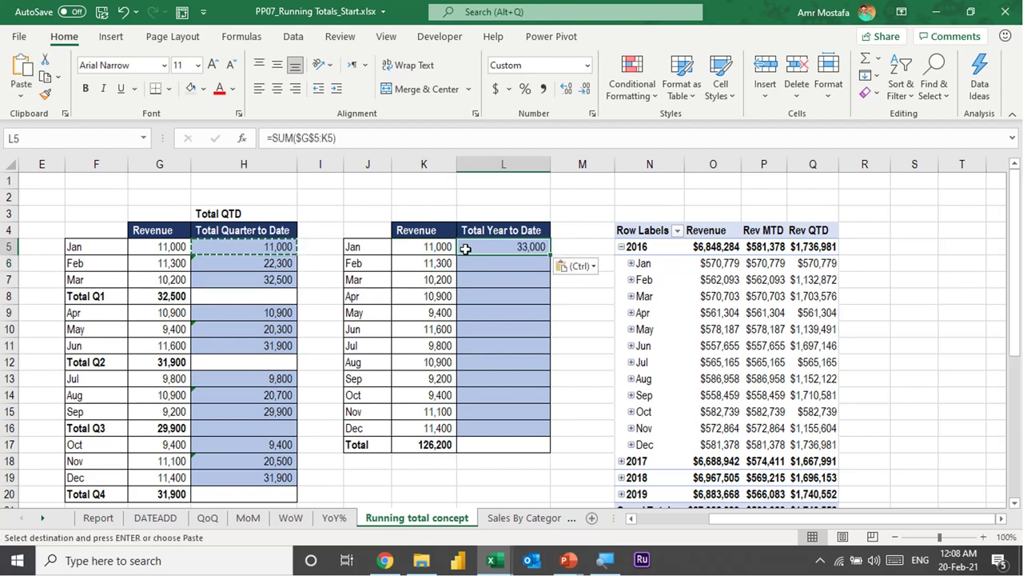
- Change L5 to =SUM($K$5:K5), fill it down to L16, and confirm December's 126,200
click(494, 234)
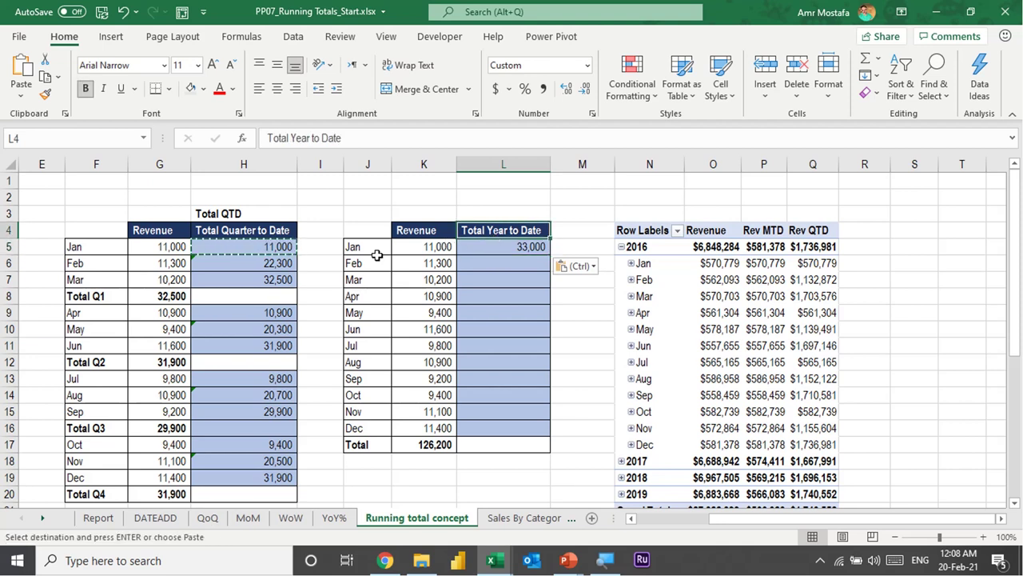
double_click(482, 247)
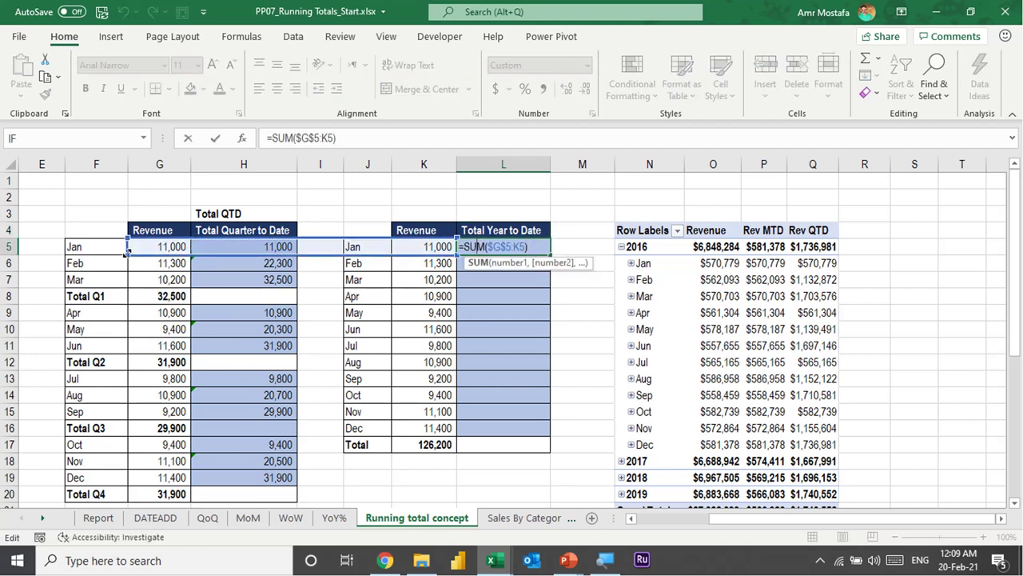
drag(117, 258, 395, 246)
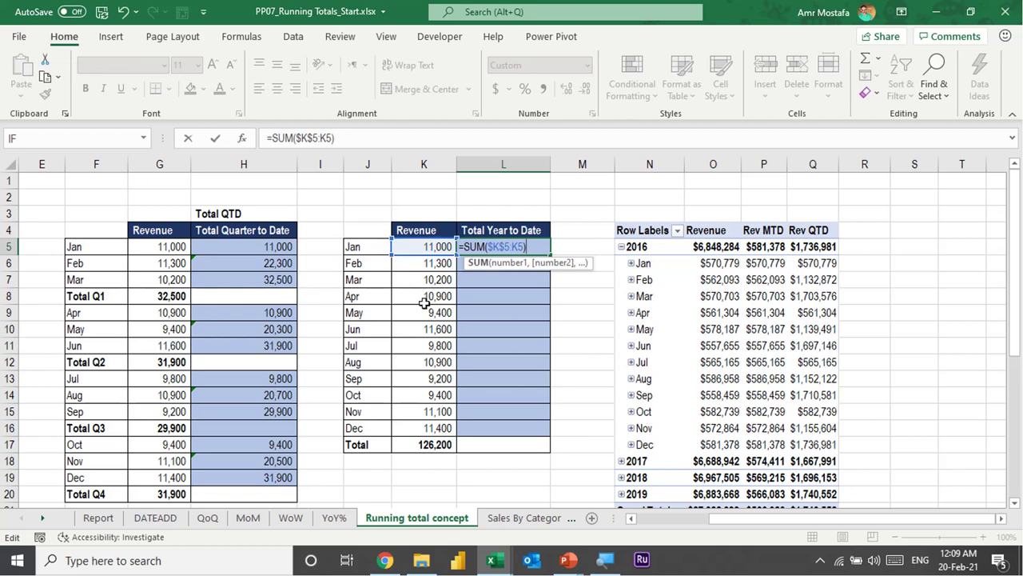
key(ctrl+Return)
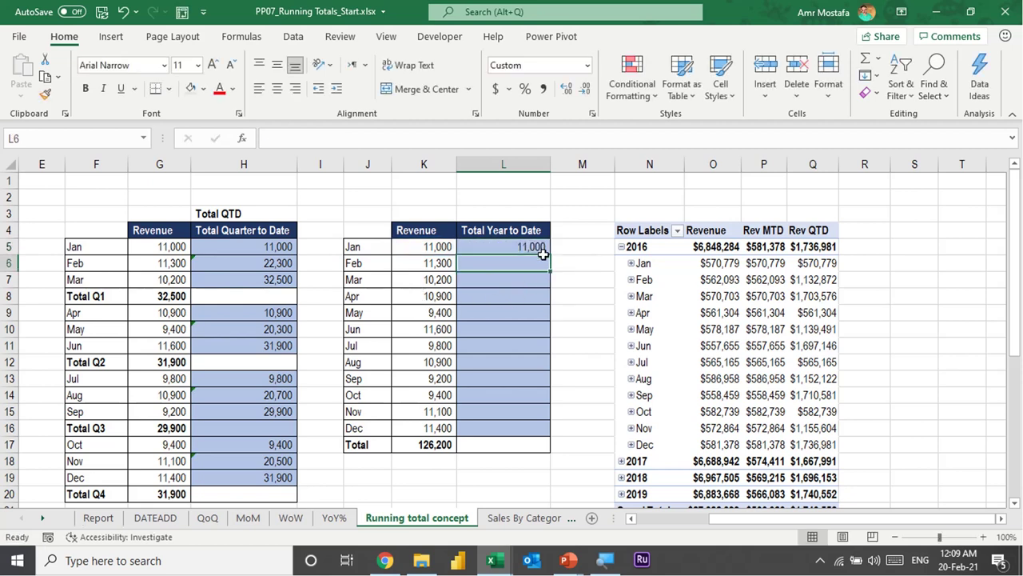
drag(550, 249, 566, 440)
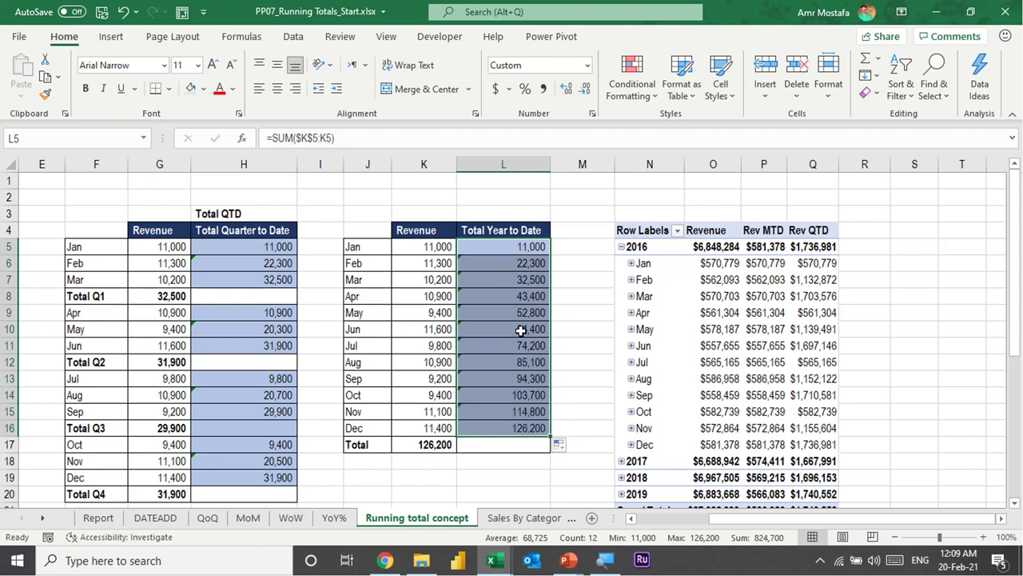
drag(448, 249, 449, 330)
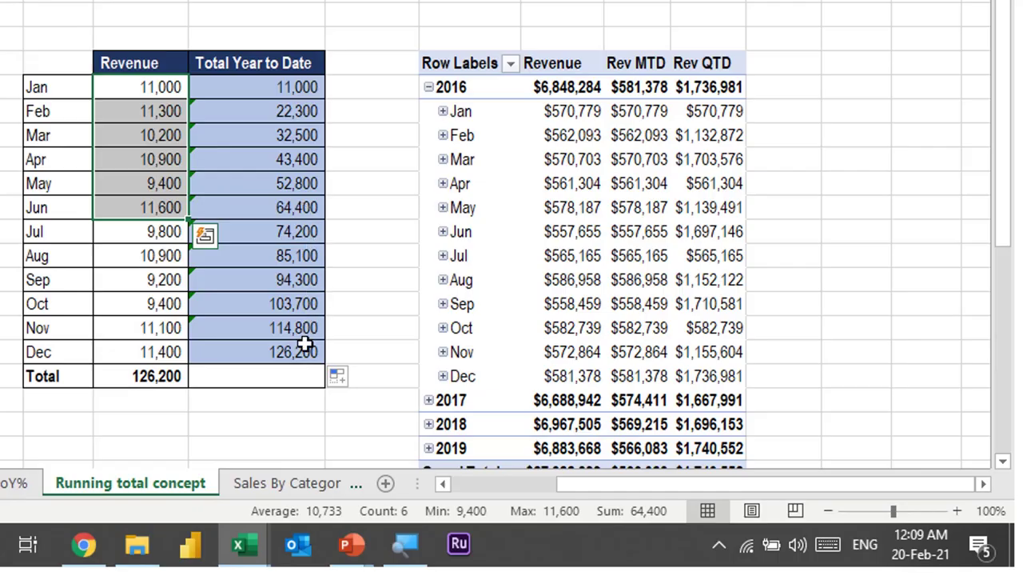
click(303, 348)
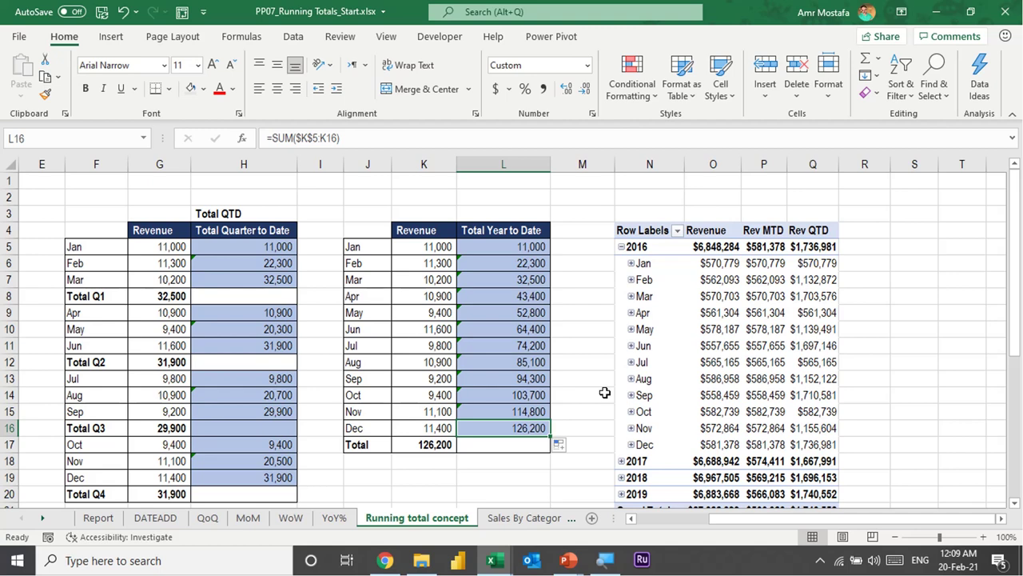
- Type 'Total Revenue Year to Date' in the empty cell under Total Revenue Quarter to Date
key(alt+Tab)
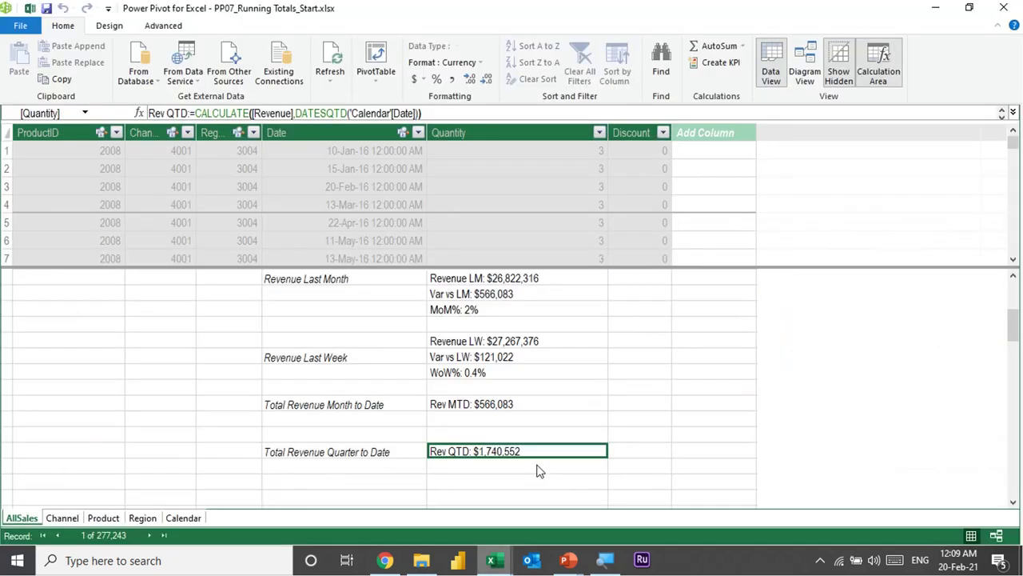
click(361, 483)
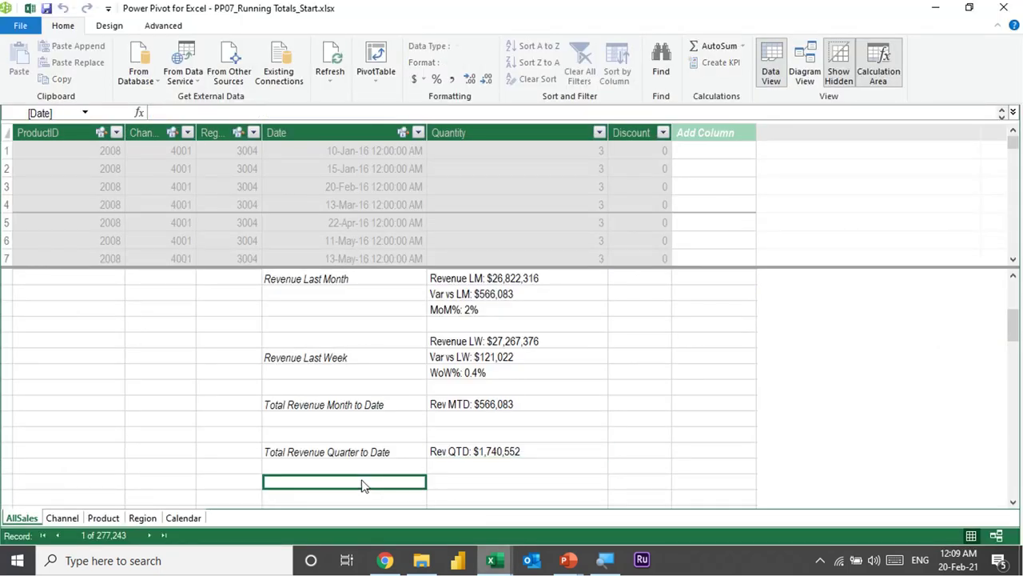
text(Tot)
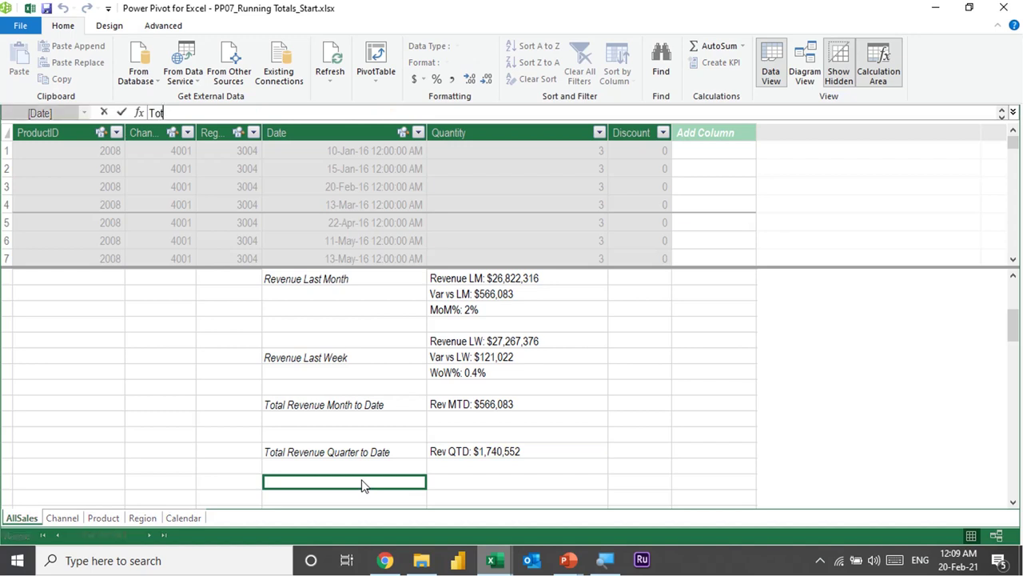
text(al R)
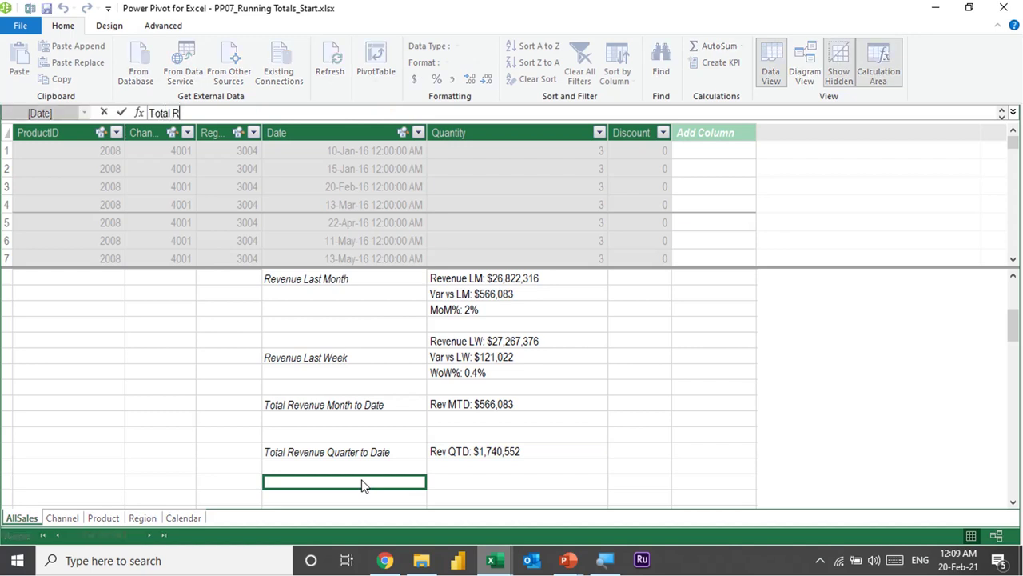
text(evenue Year to)
text( Date)
key(Return)
key(Right)
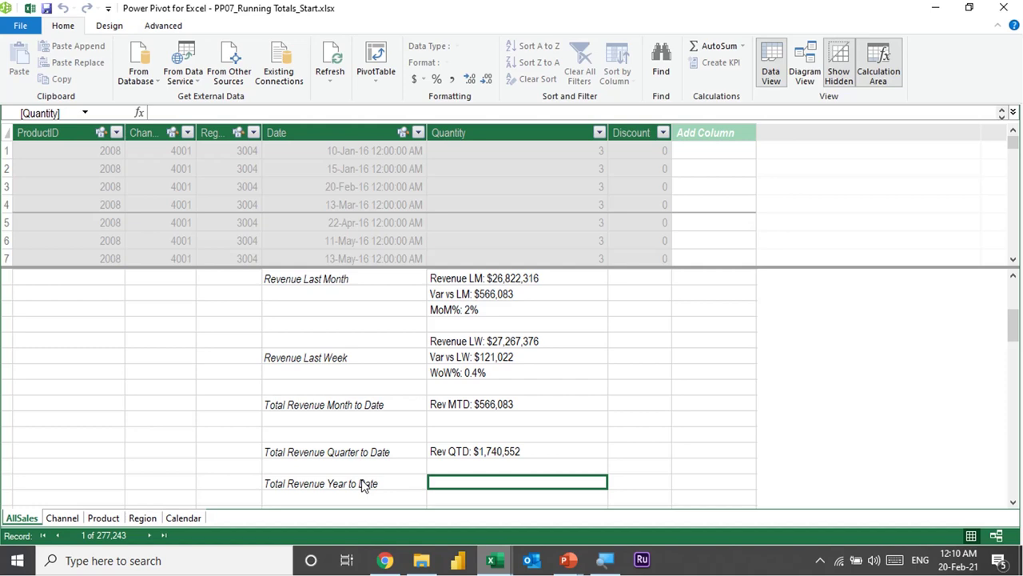
- Start the measure as Rev YTD:=CALCULATE([Revenue], using autocomplete
text(Rev)
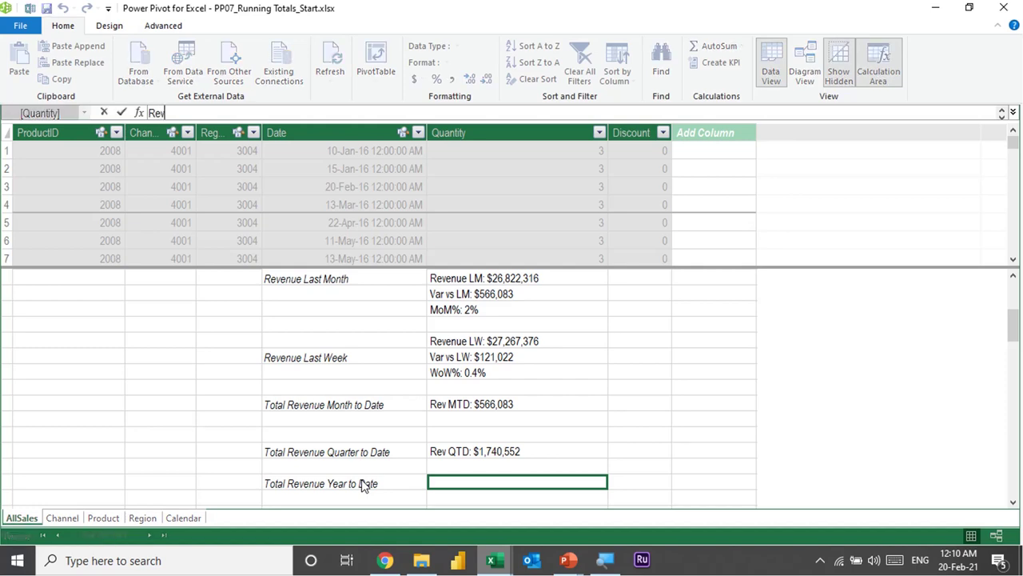
text( YT)
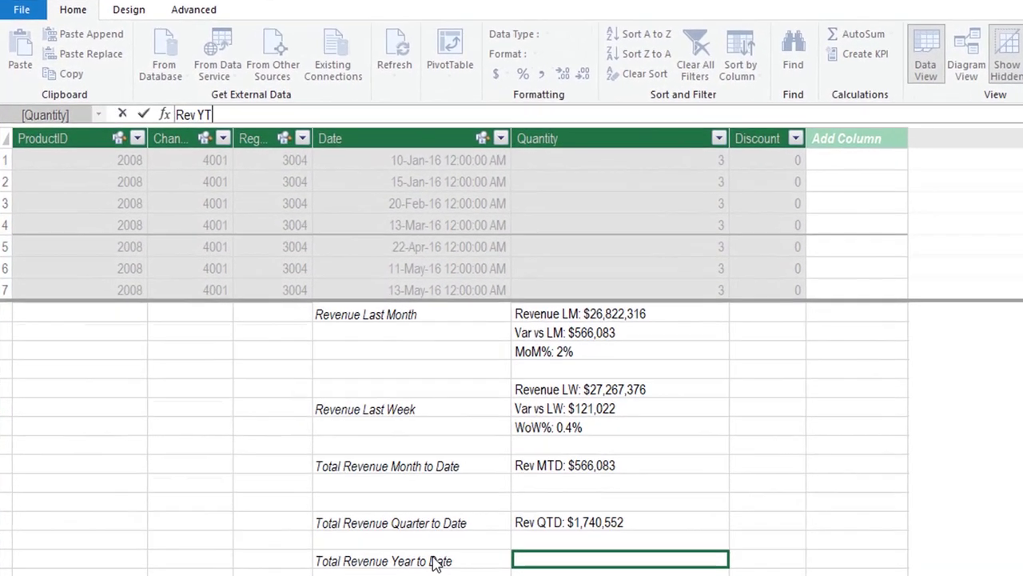
text(D:)
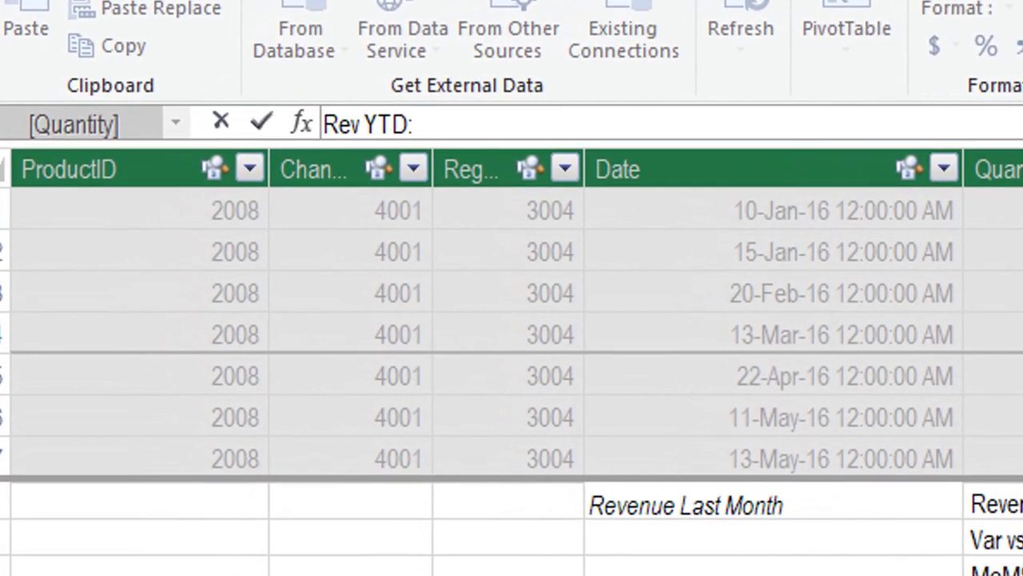
text(=)
text(cal)
key(Tab)
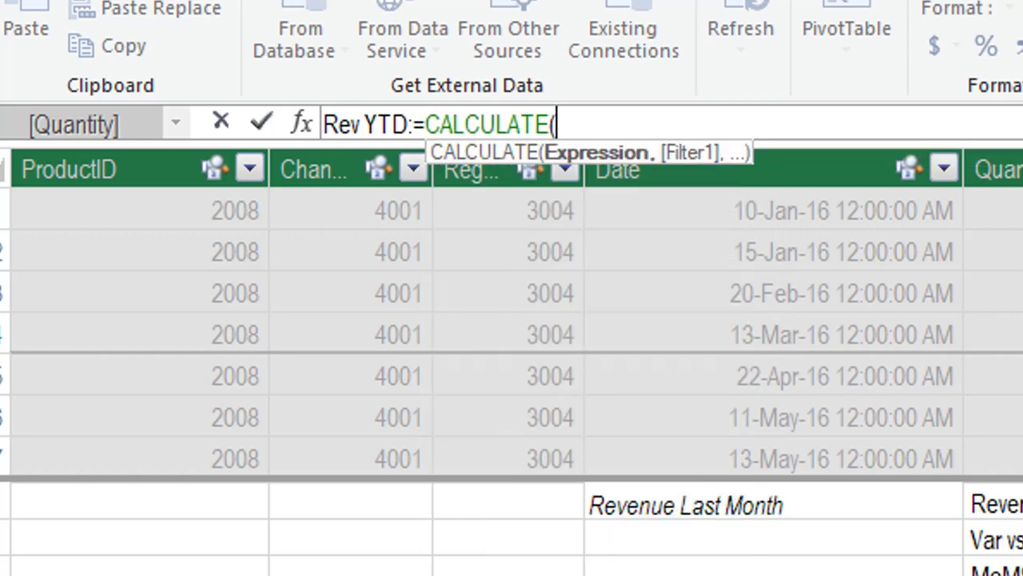
text([re)
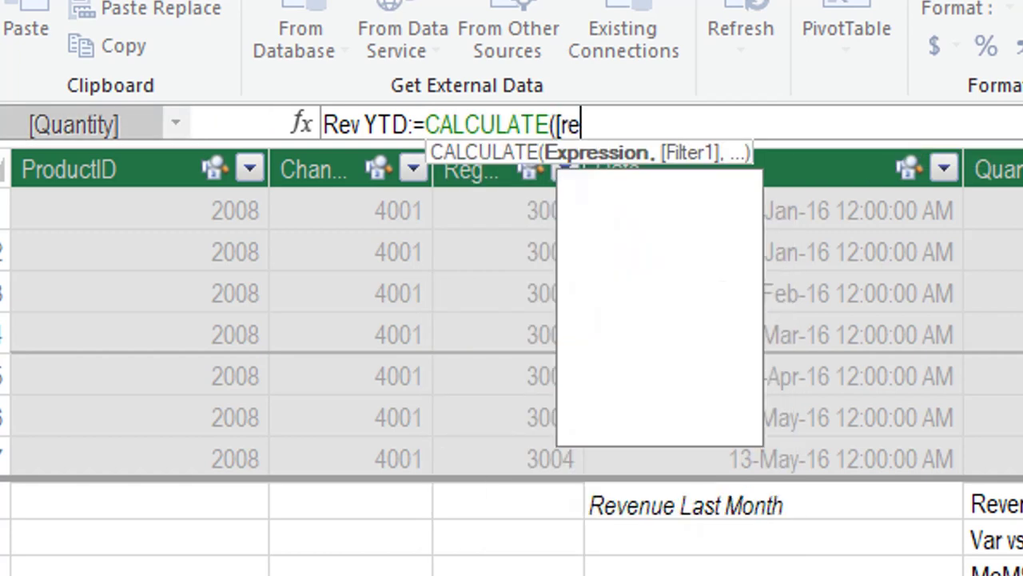
text(ve)
key(Tab)
text(,)
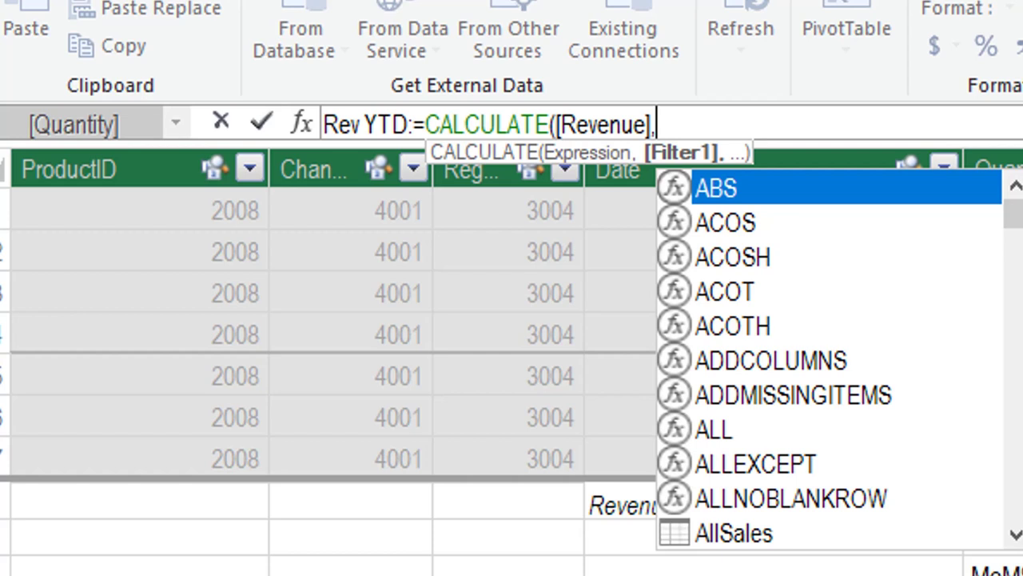
- Add DATESYTD('Calendar'[Date] as the filter argument from the suggestions
text(d)
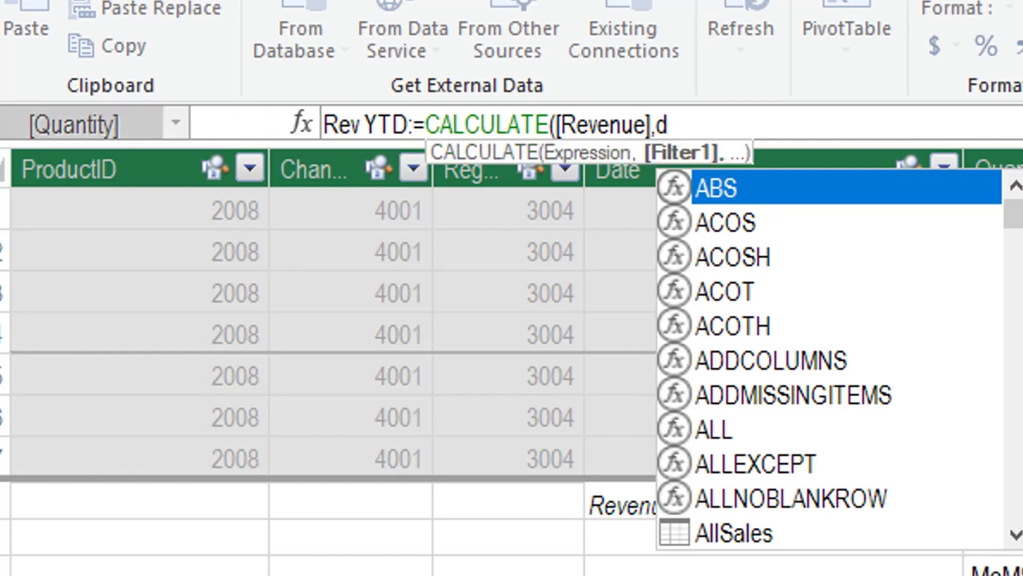
text(ates)
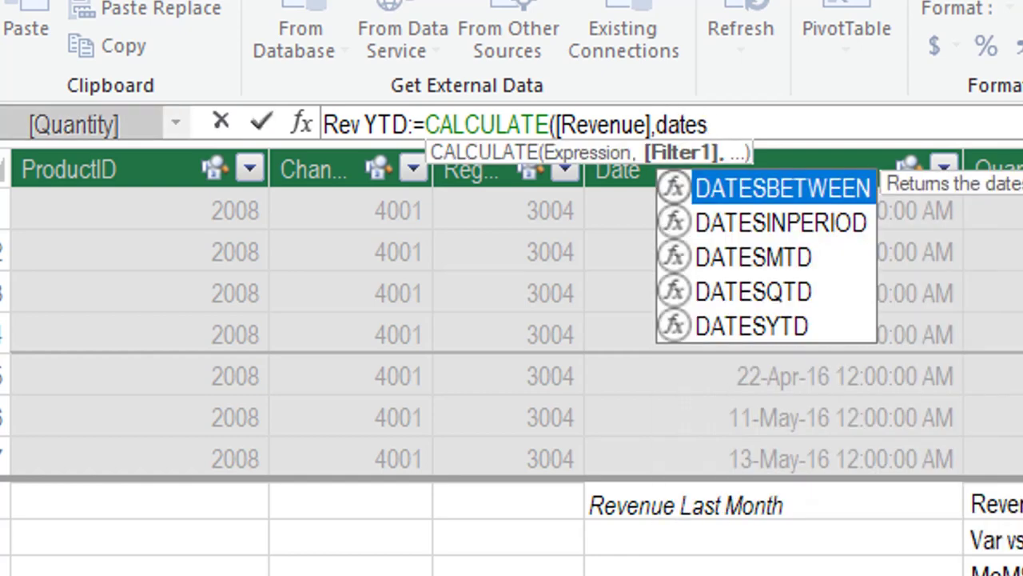
key(Down)
key(Down)
key(Down)
key(Down)
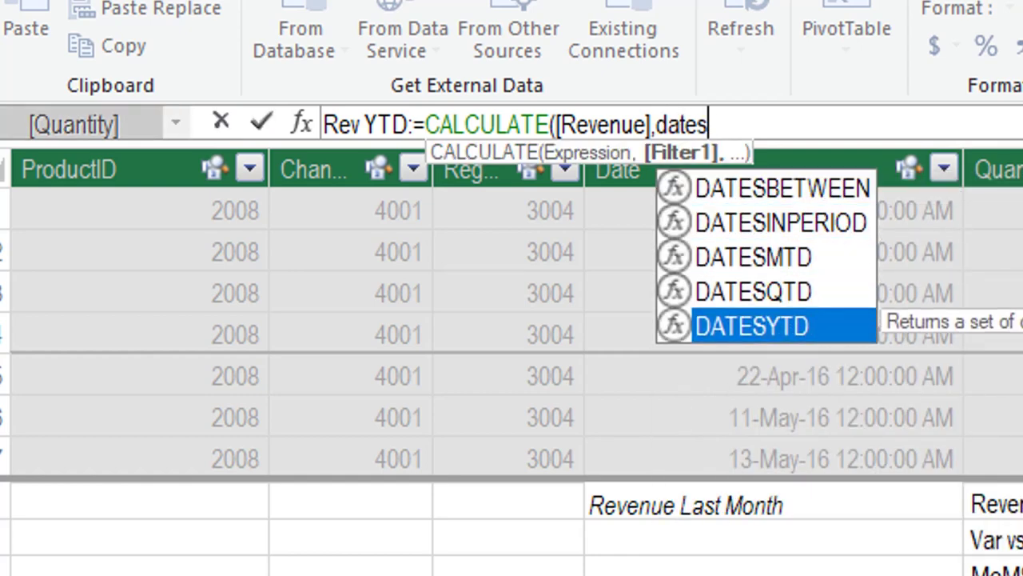
key(Tab)
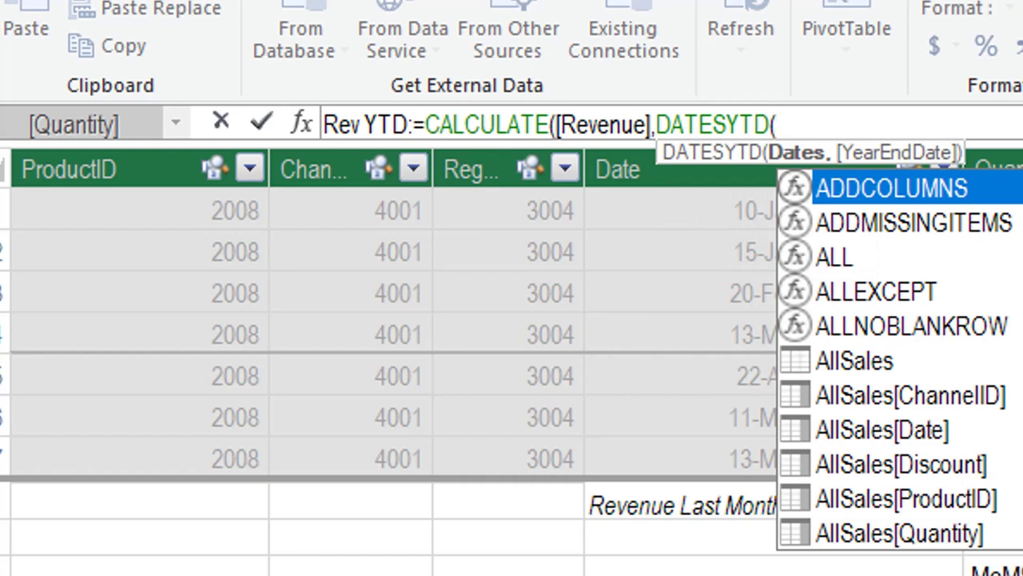
text(cal)
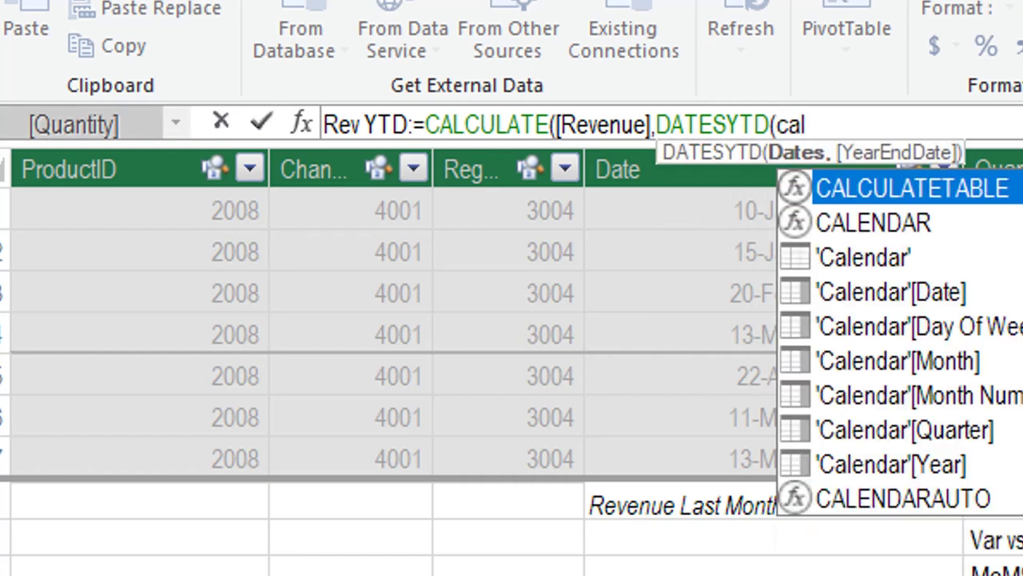
key(Down)
key(Down)
key(Down)
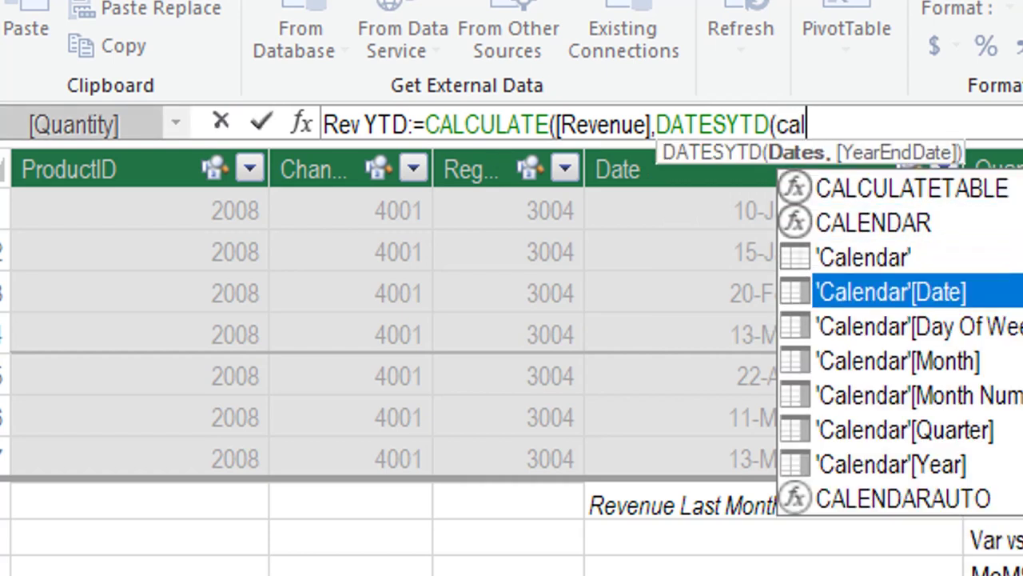
key(Tab)
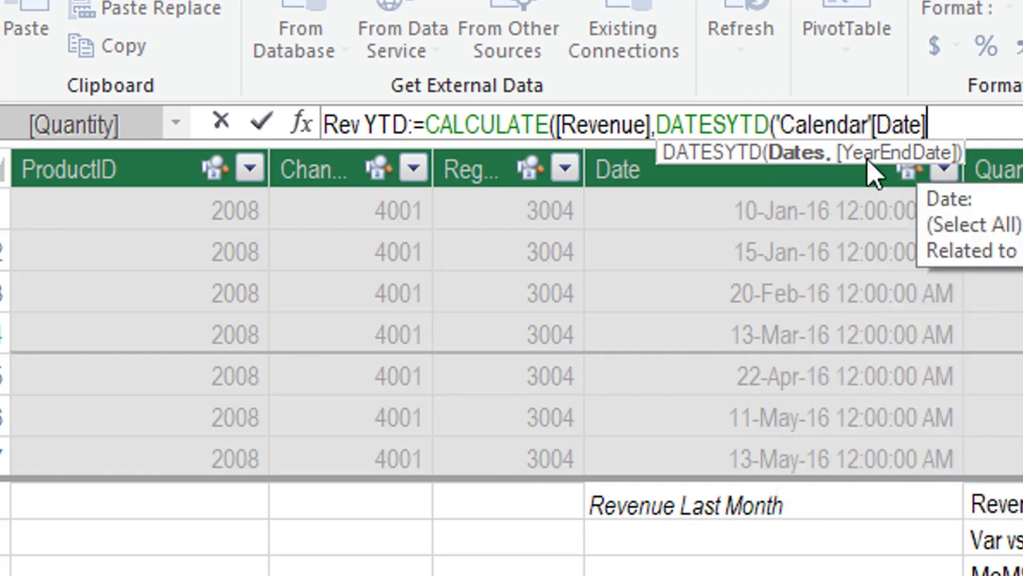
- Close the DATESYTD formula with two parentheses, dropping the trial "31/12" year-end argument
text(],)
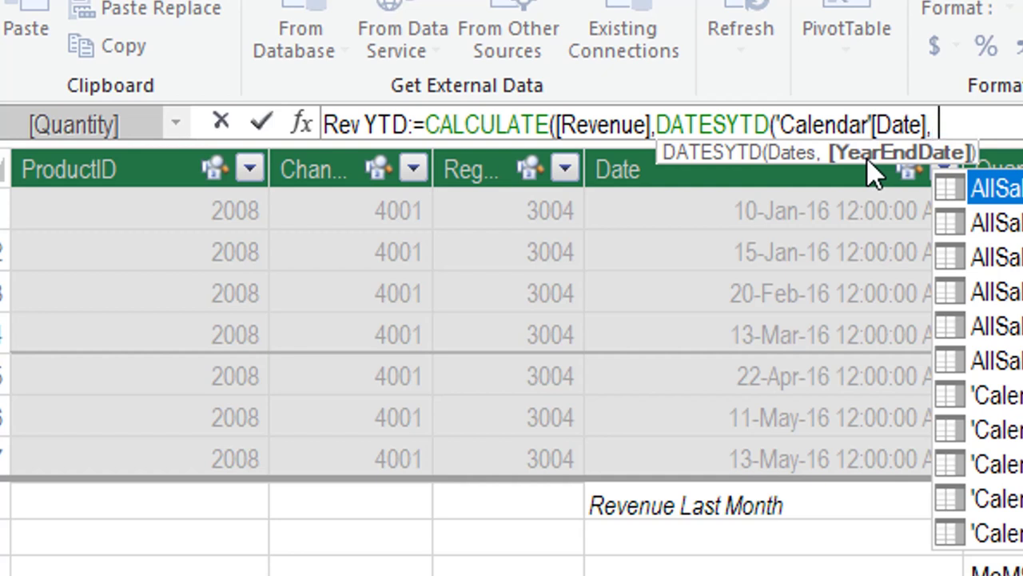
text(")
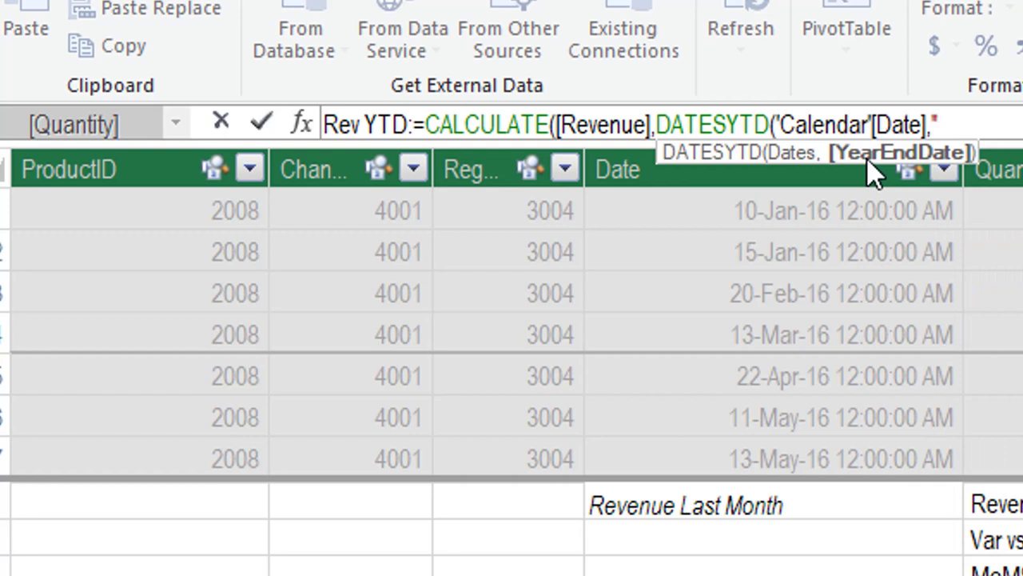
text(31/12)
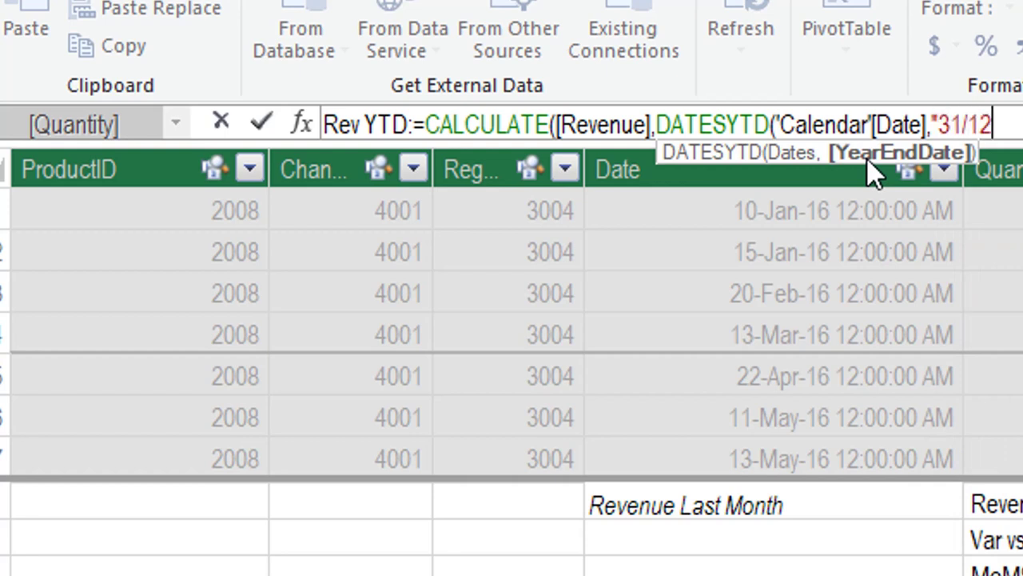
text(")
key(BackSpace)
key(BackSpace)
key(BackSpace)
key(BackSpace)
key(BackSpace)
key(BackSpace)
key(BackSpace)
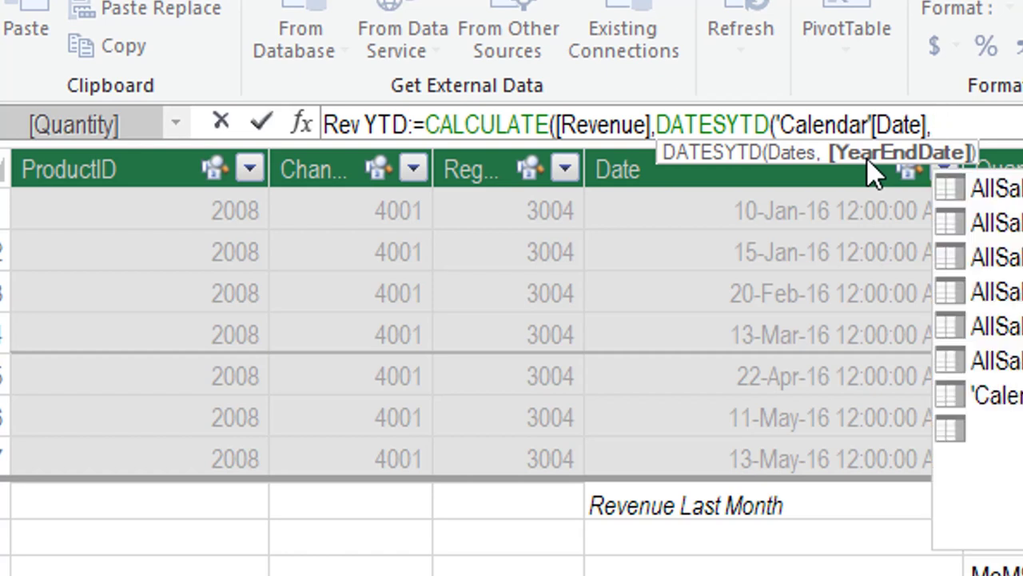
key(BackSpace)
text())
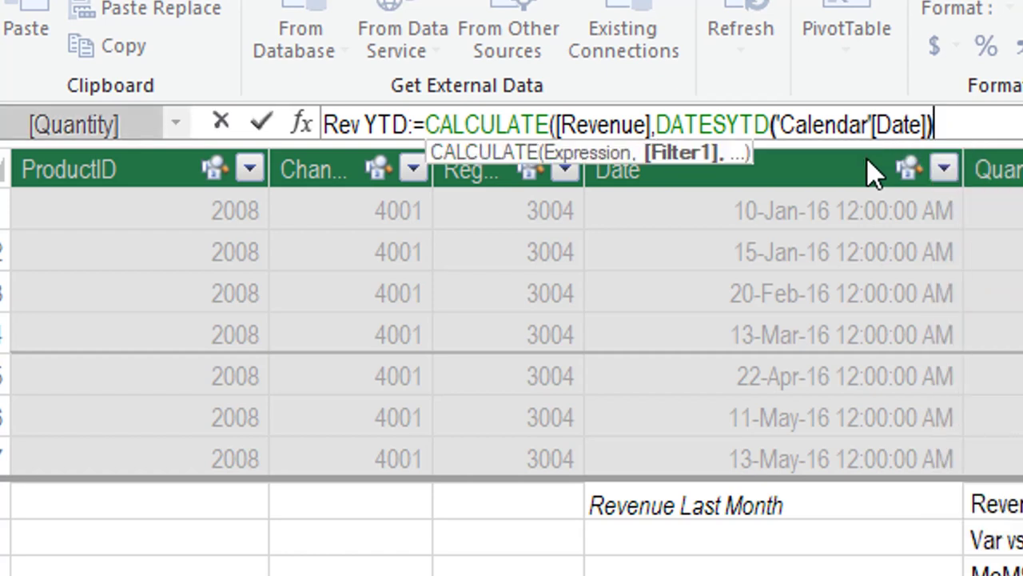
text())
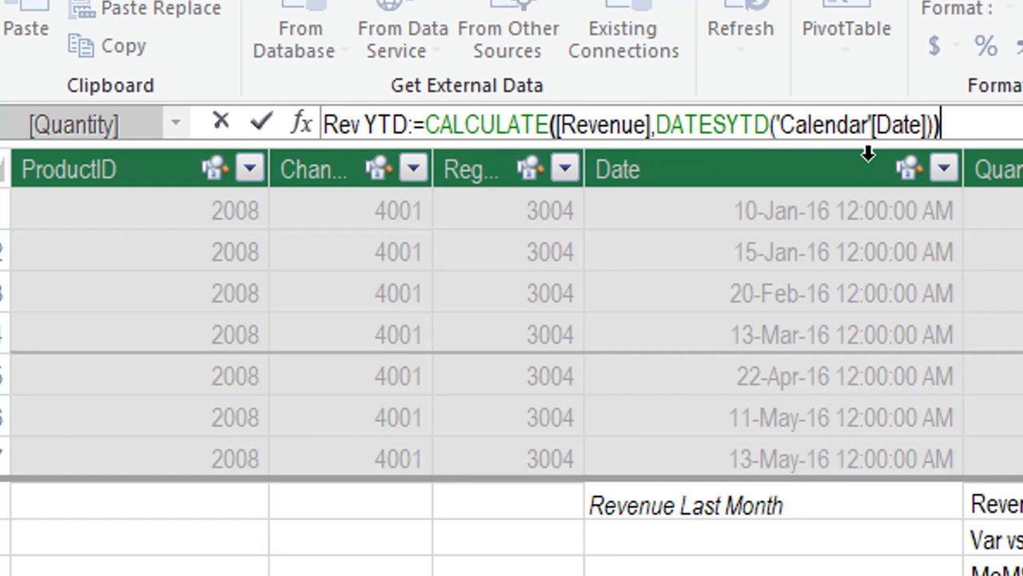
- Commit the Rev YTD measure and format it as $ English (United States) currency
key(Return)
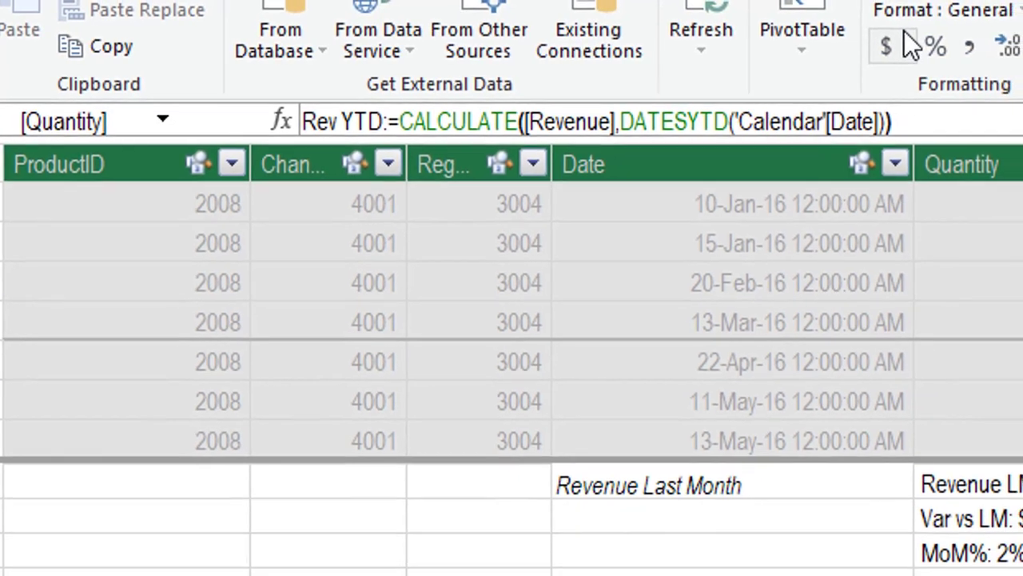
click(911, 46)
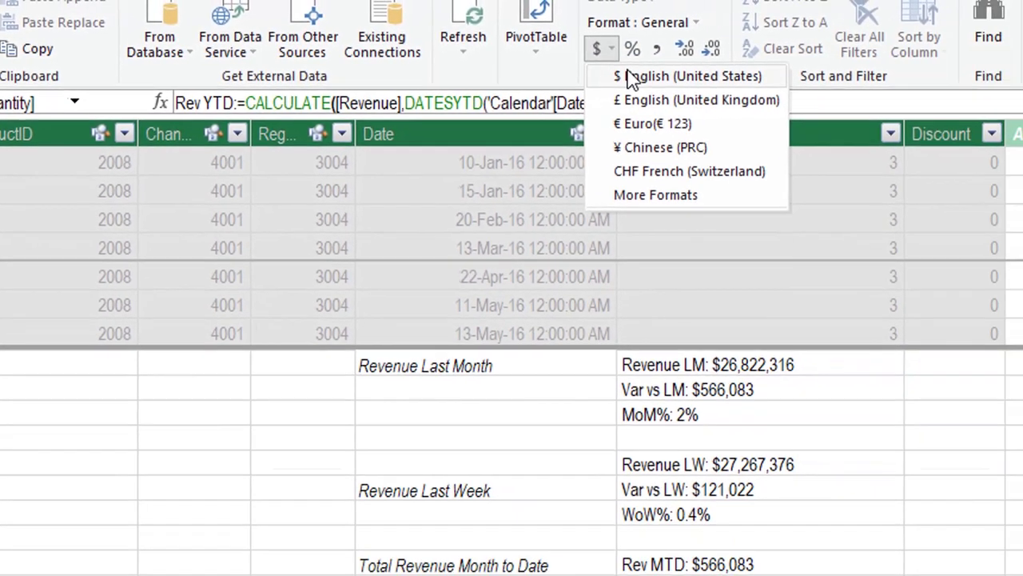
click(897, 85)
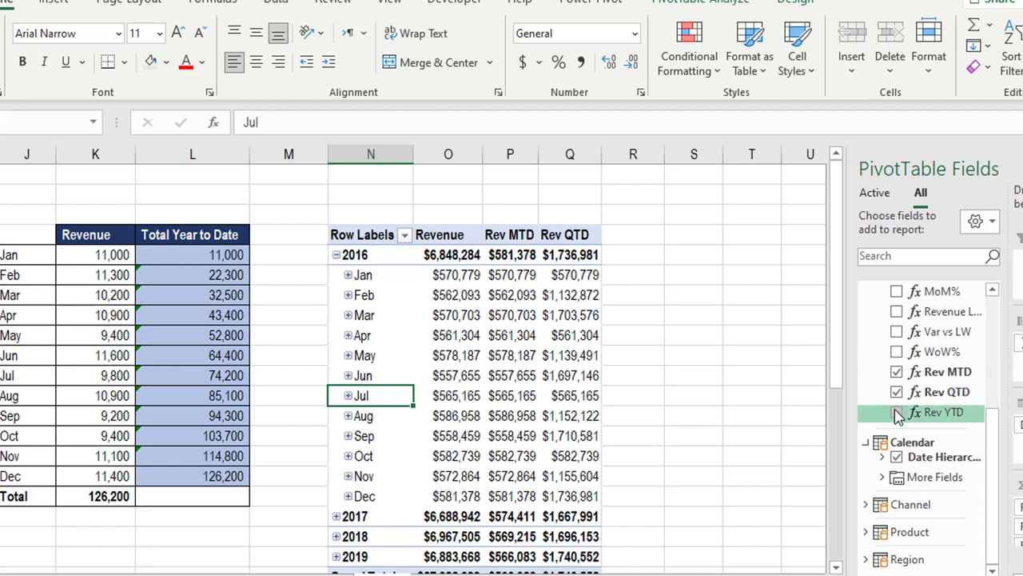
- Add Rev YTD to the pivot and check July 2016's value against January–July revenue
click(896, 413)
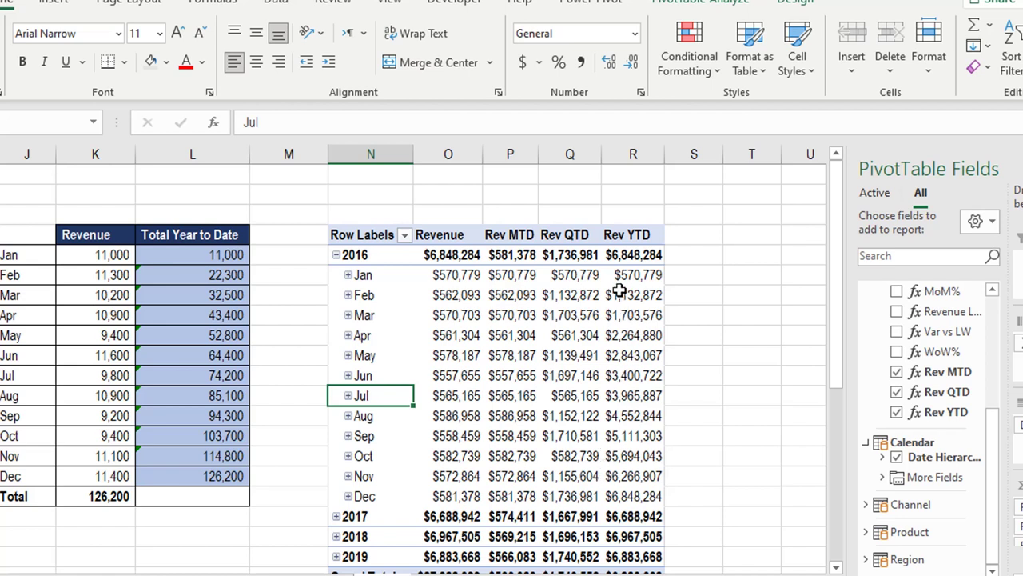
click(468, 274)
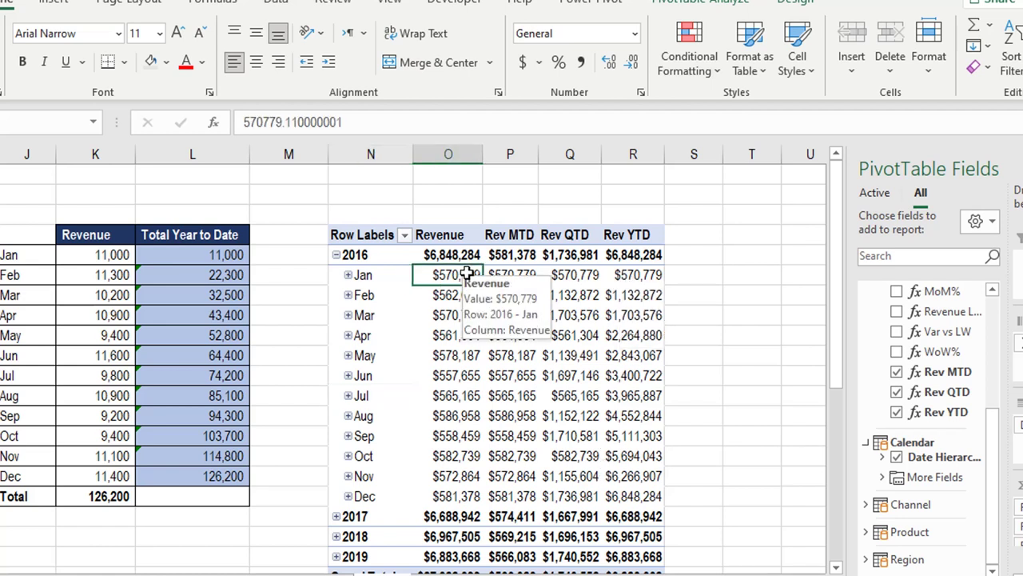
click(647, 275)
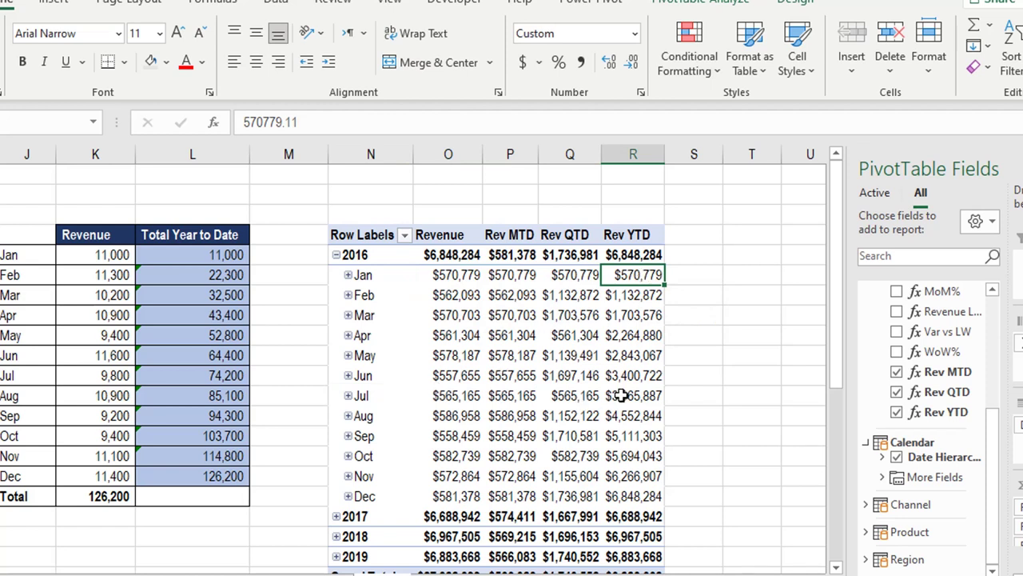
click(450, 393)
drag(450, 393, 452, 280)
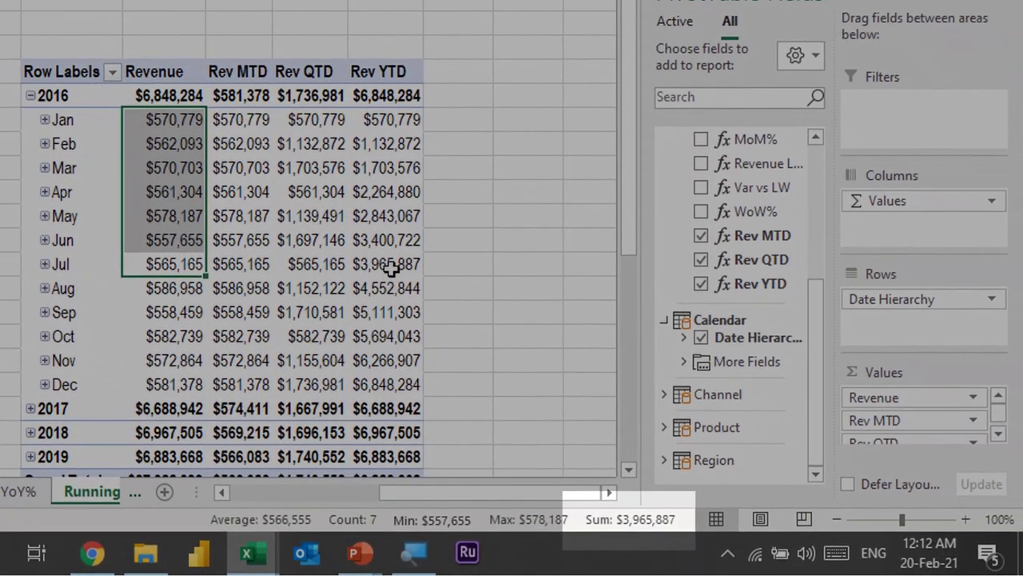
ctrl+click(392, 267)
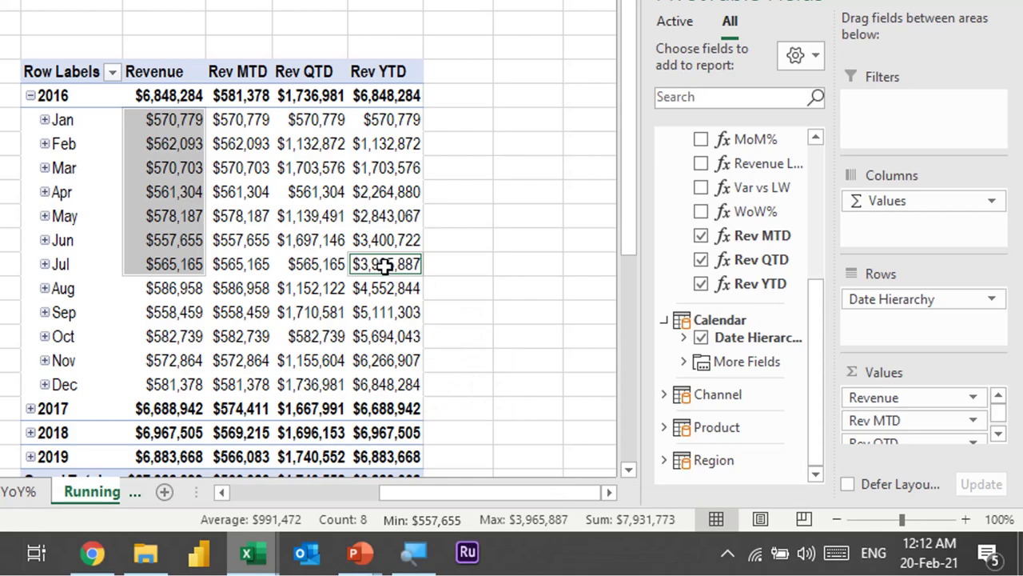
- Expand 2017 into months and check its early-year Rev YTD running totals
scroll(392, 267, down, 2)
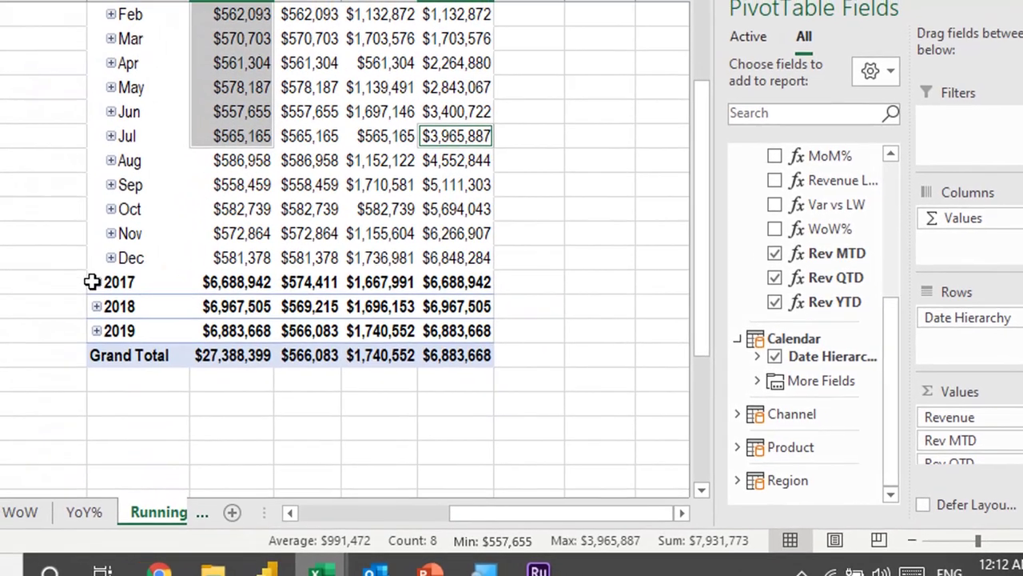
click(61, 272)
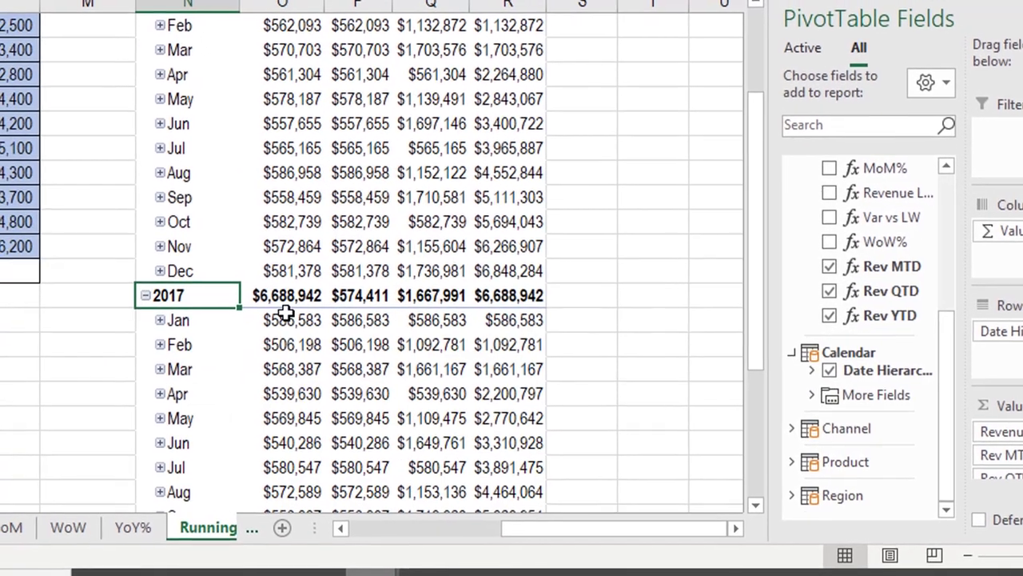
scroll(288, 313, down, 1)
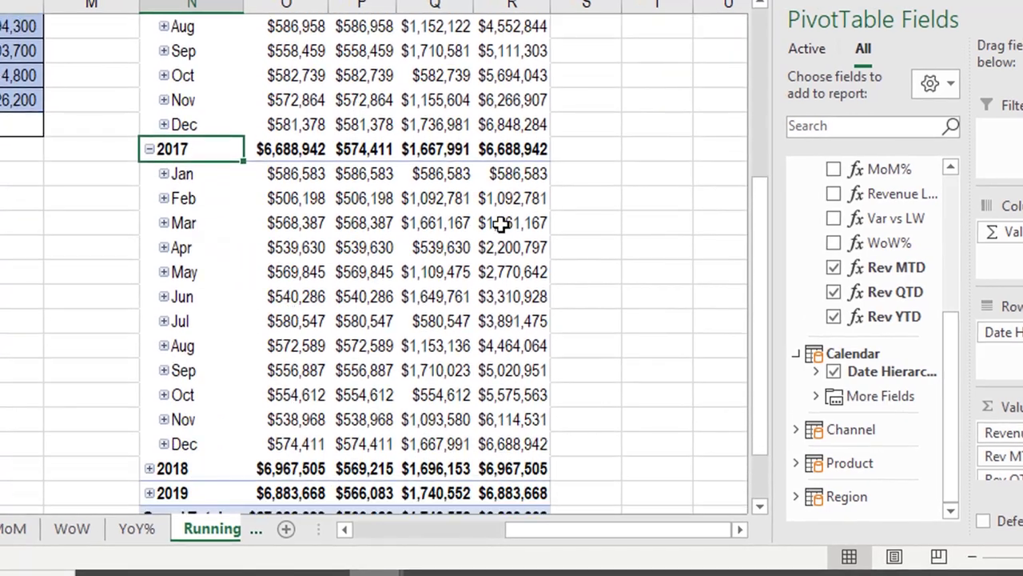
click(509, 176)
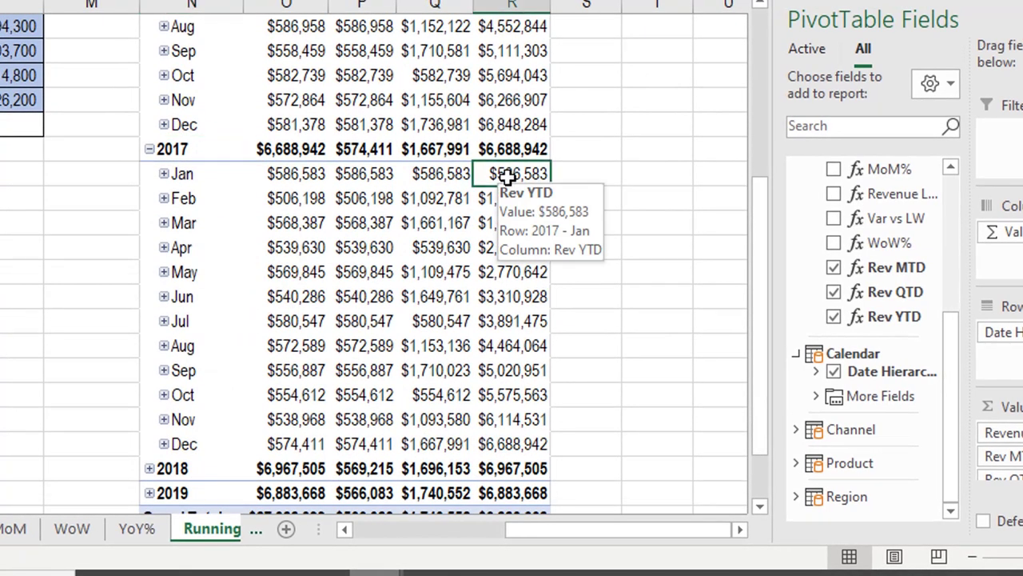
drag(509, 176, 517, 236)
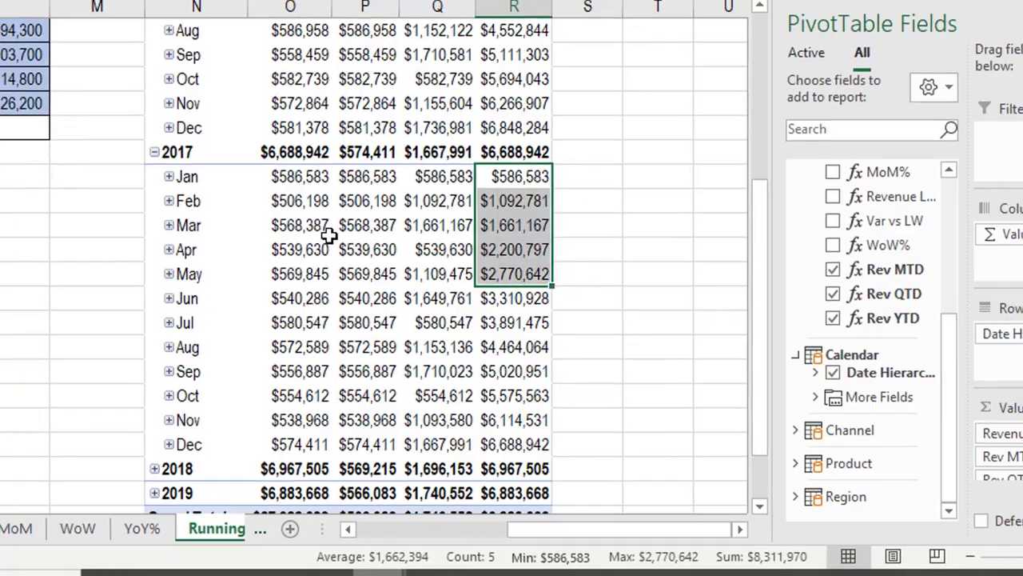
click(319, 227)
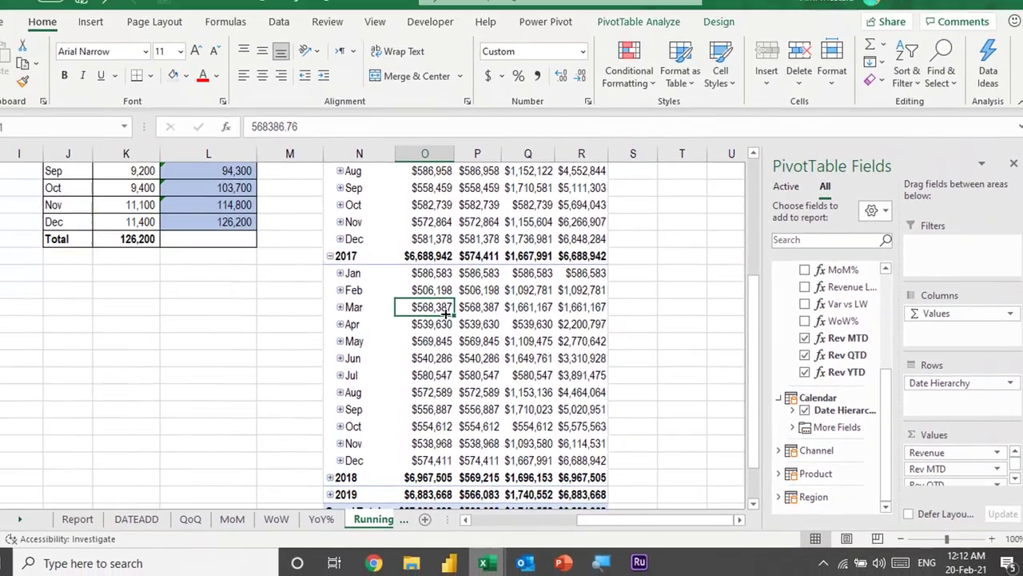
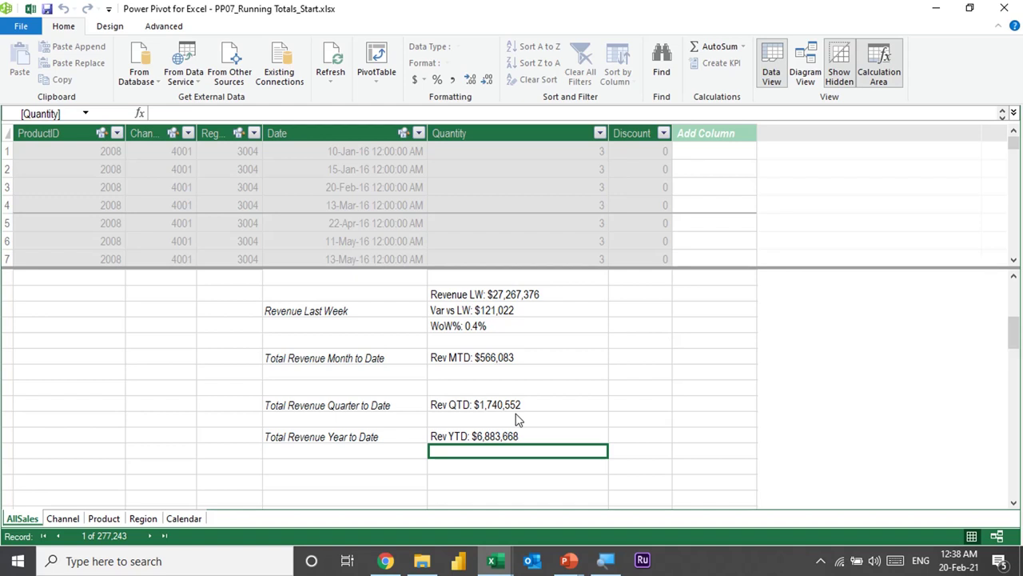
- Start a Rev YTD_LY measure as CALCULATE over the RevenueLY measure
click(219, 114)
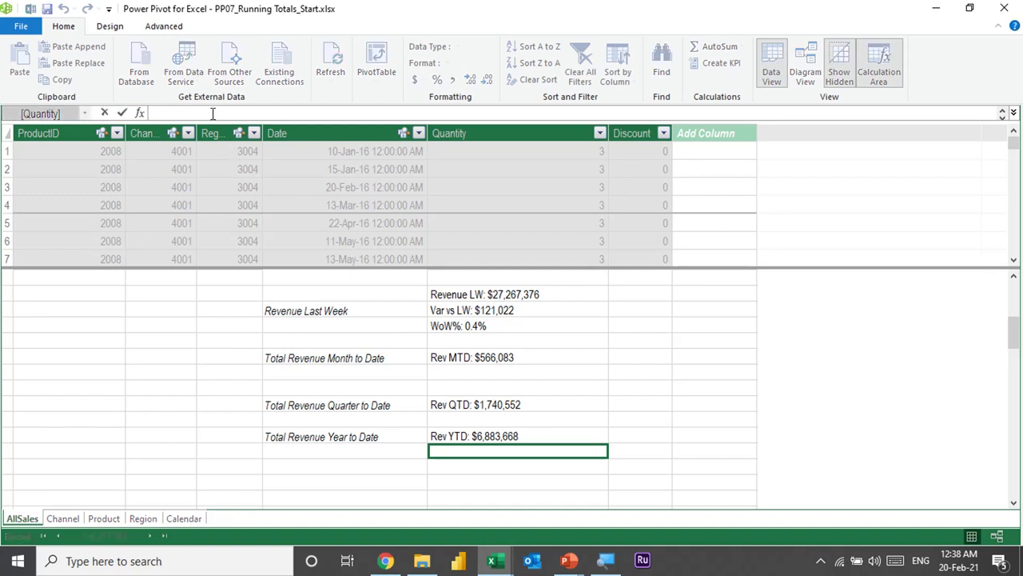
text(R)
text(ev)
text( YTD)
text(_LY:)
text(=C)
text(al)
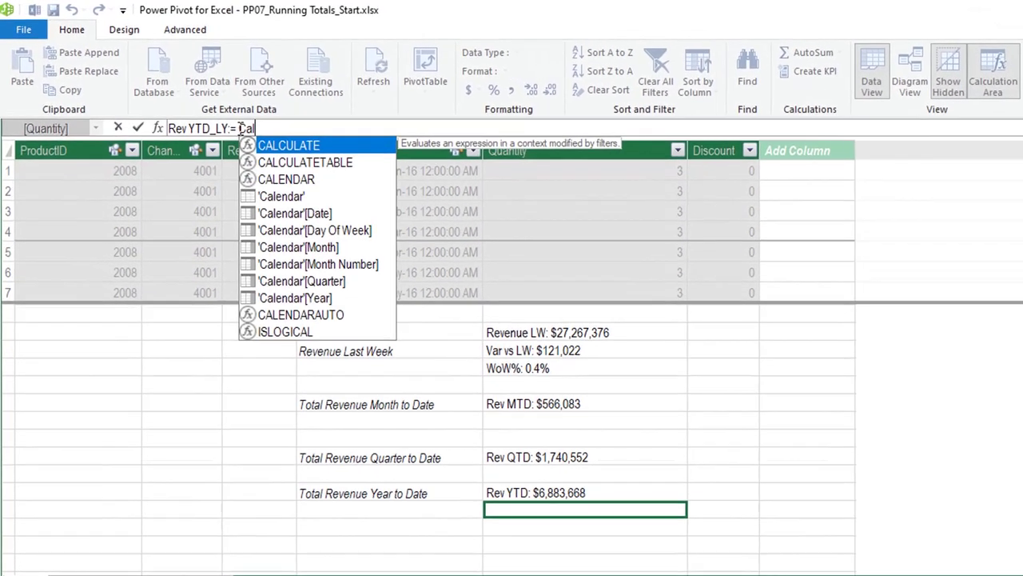
key(Tab)
text([)
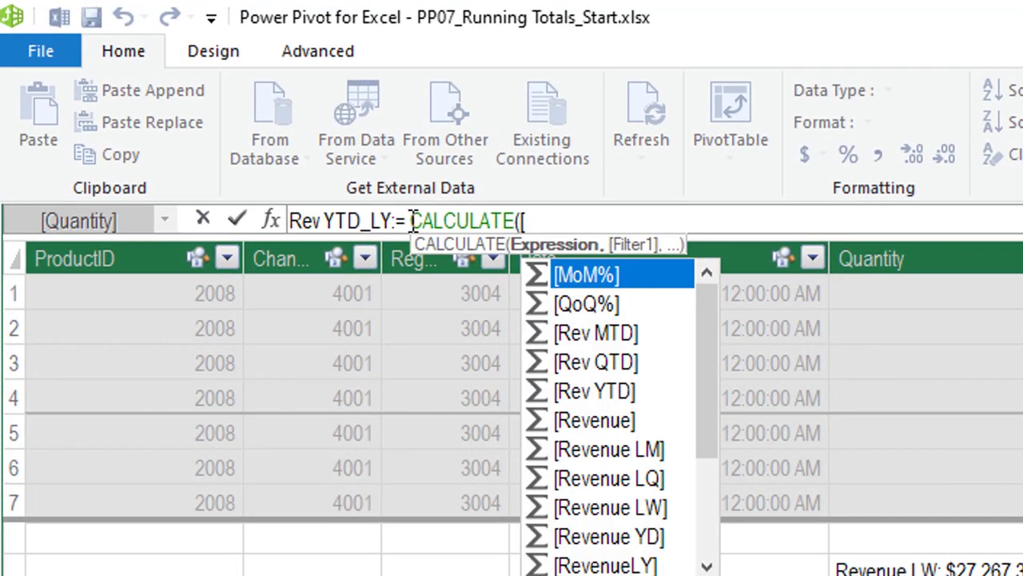
click(707, 567)
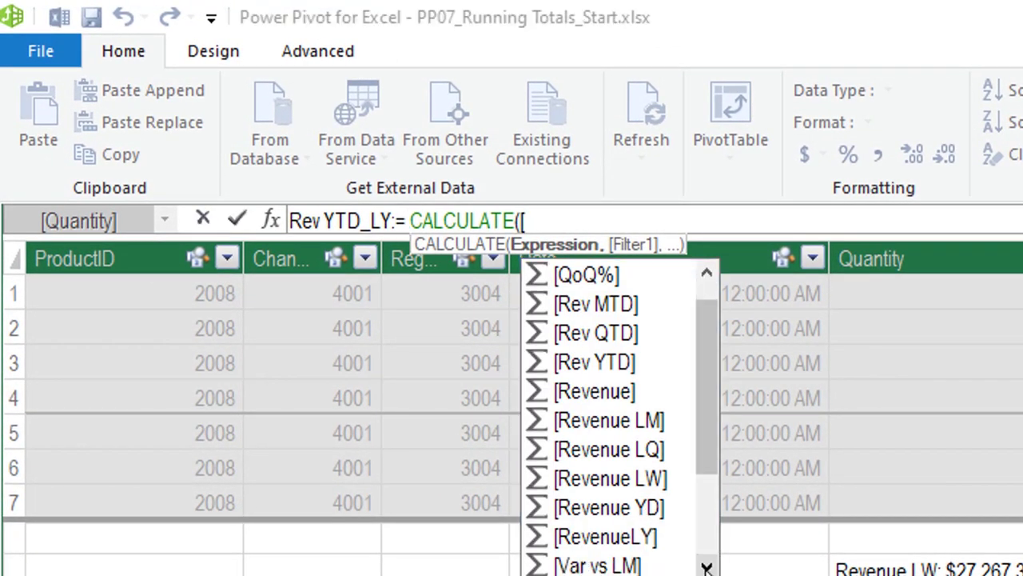
click(707, 567)
click(614, 506)
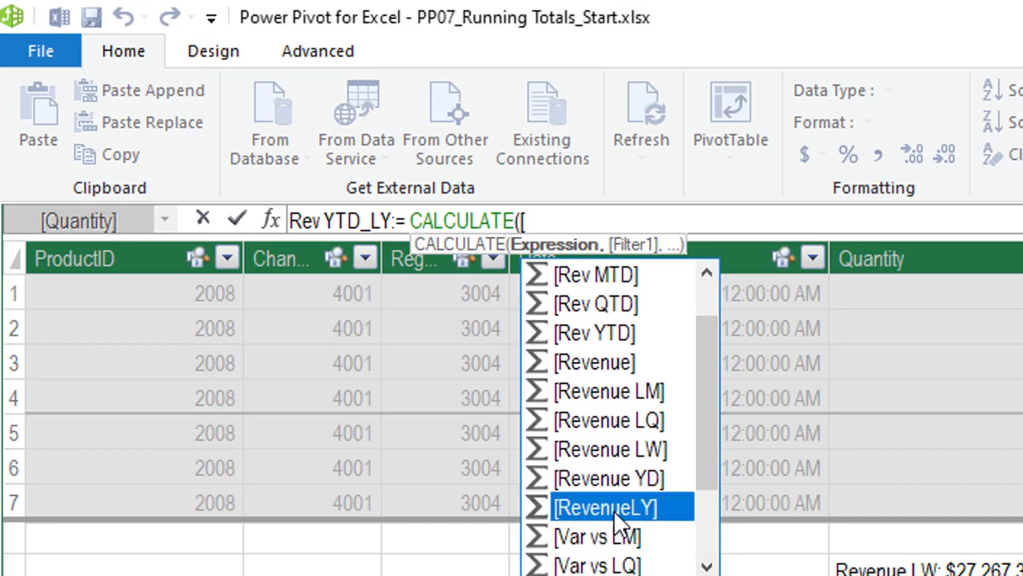
double_click(613, 509)
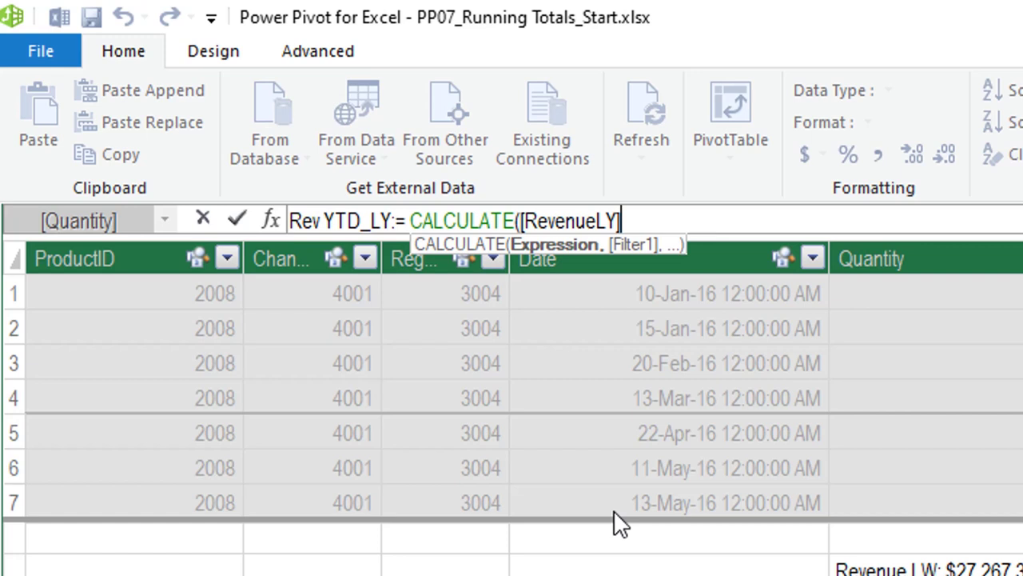
- Add DATESYTD('Calendar'[Date]) as the filter to complete the Rev YTD_LY formula
text(,)
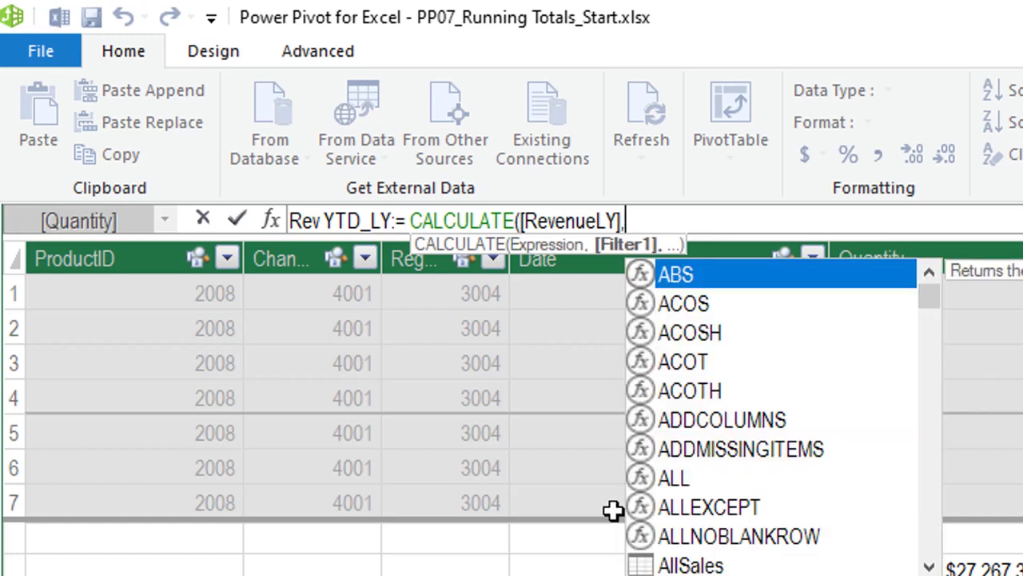
text(Date)
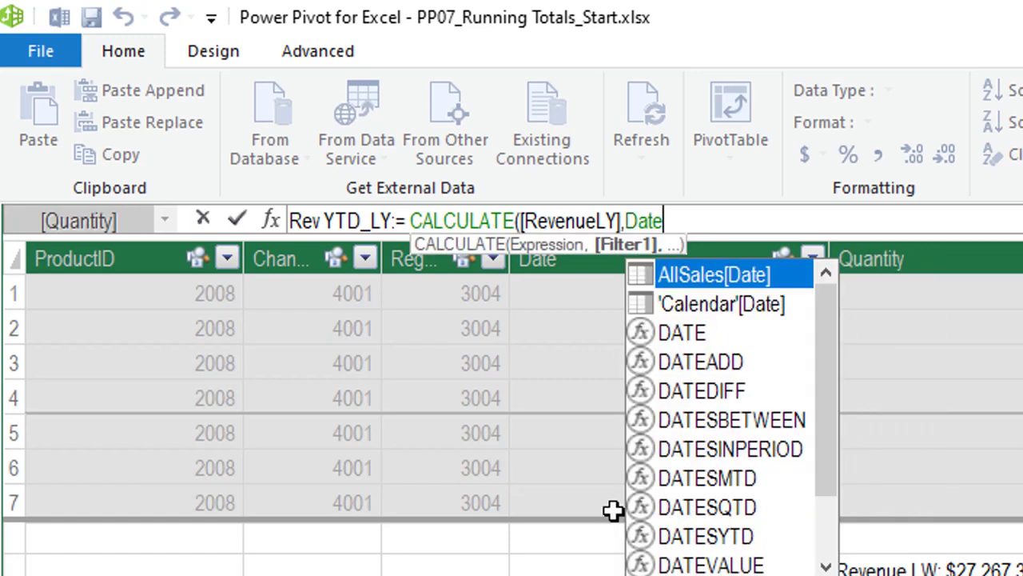
text(sytd)
key(Tab)
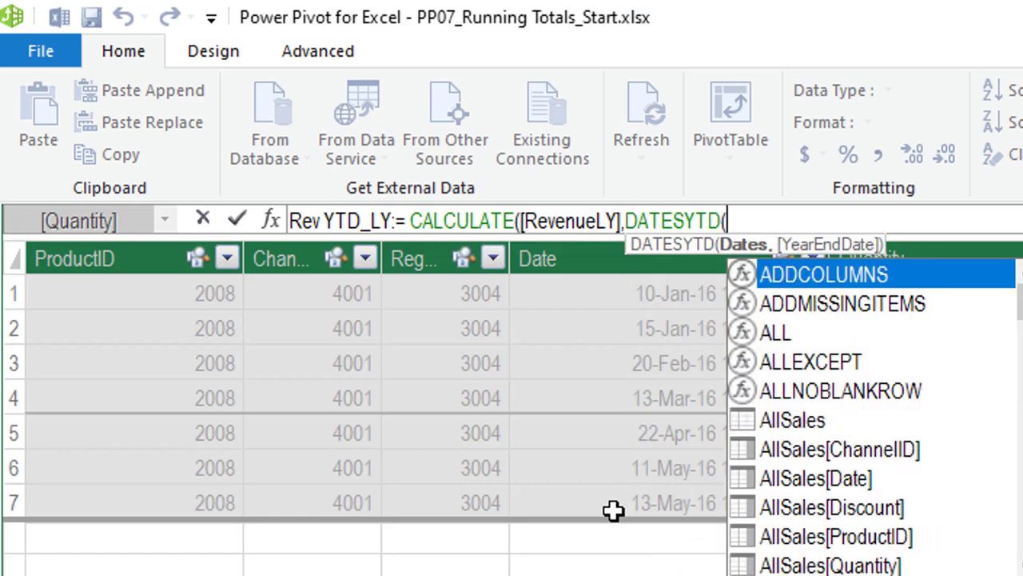
text(c)
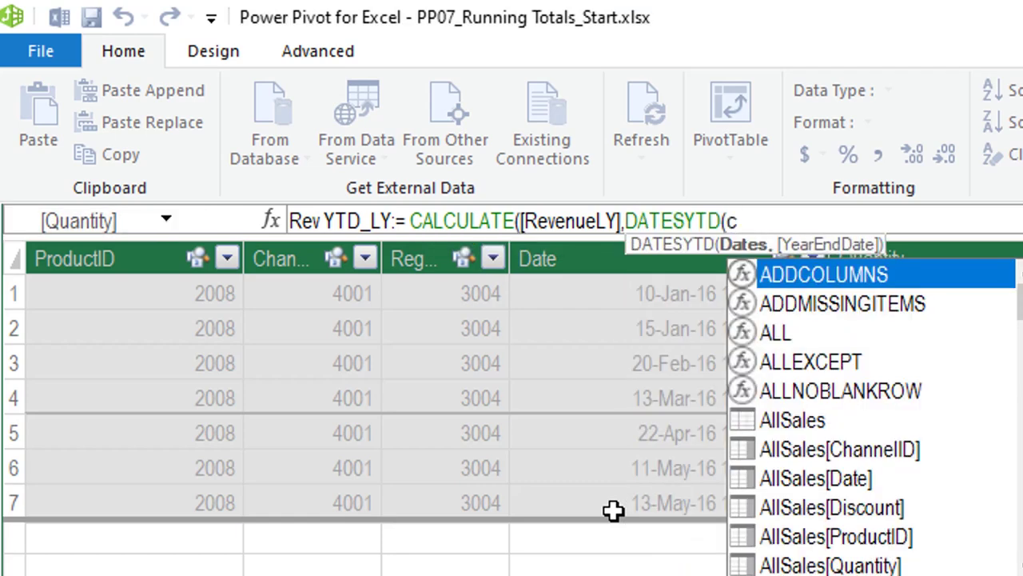
text(al)
key(Down)
key(Down)
key(Down)
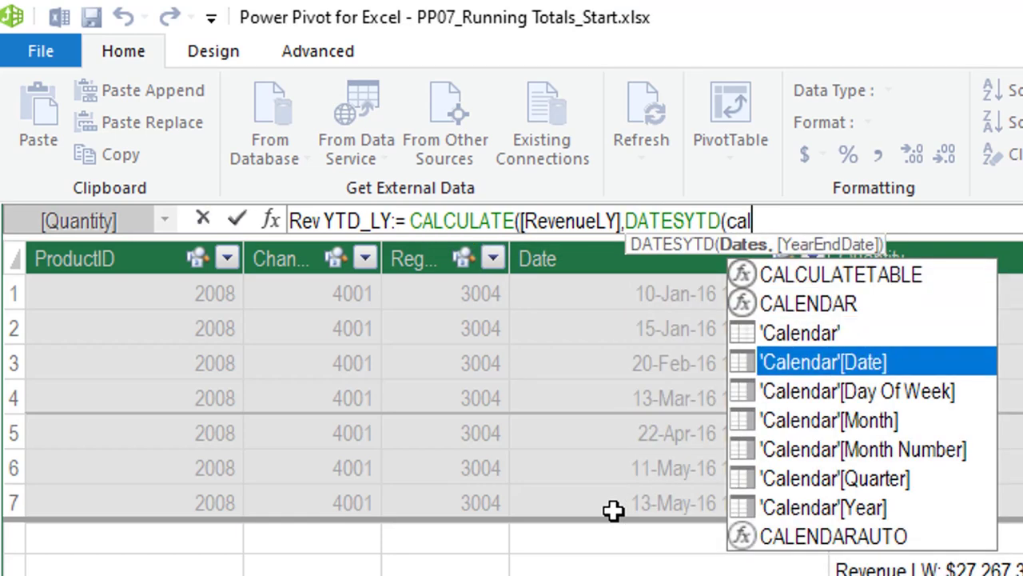
key(Tab)
text())
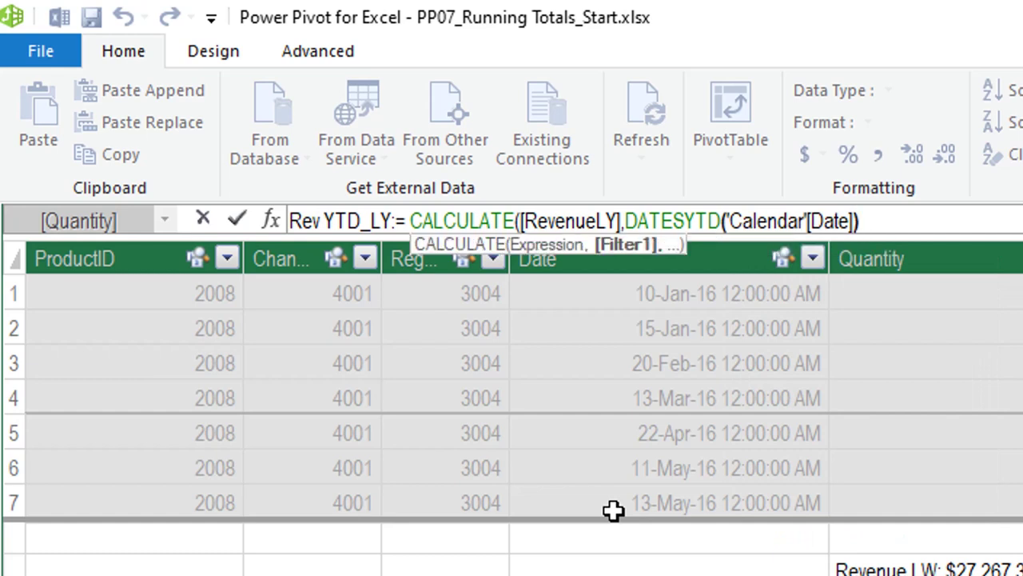
text())
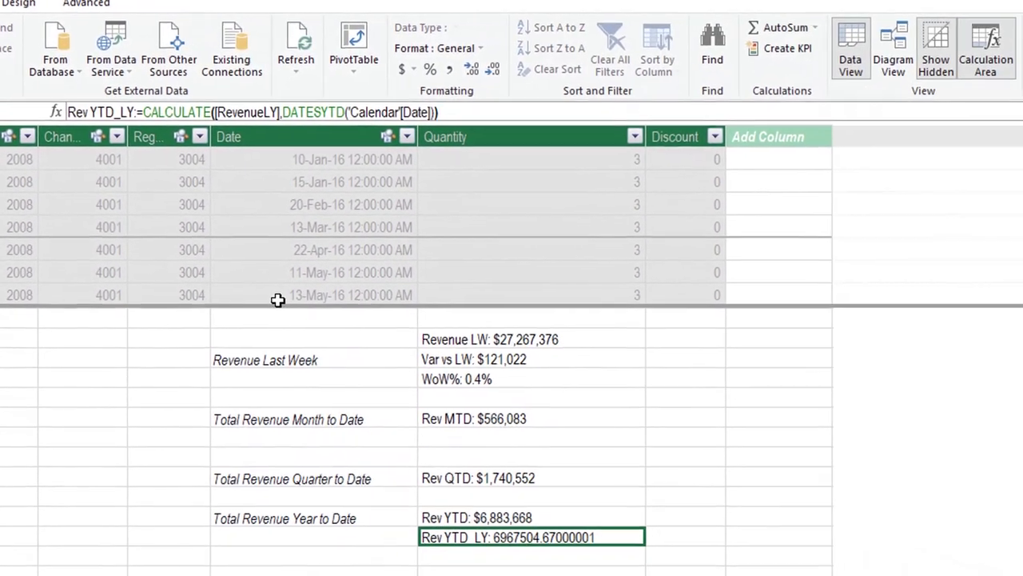
click(409, 65)
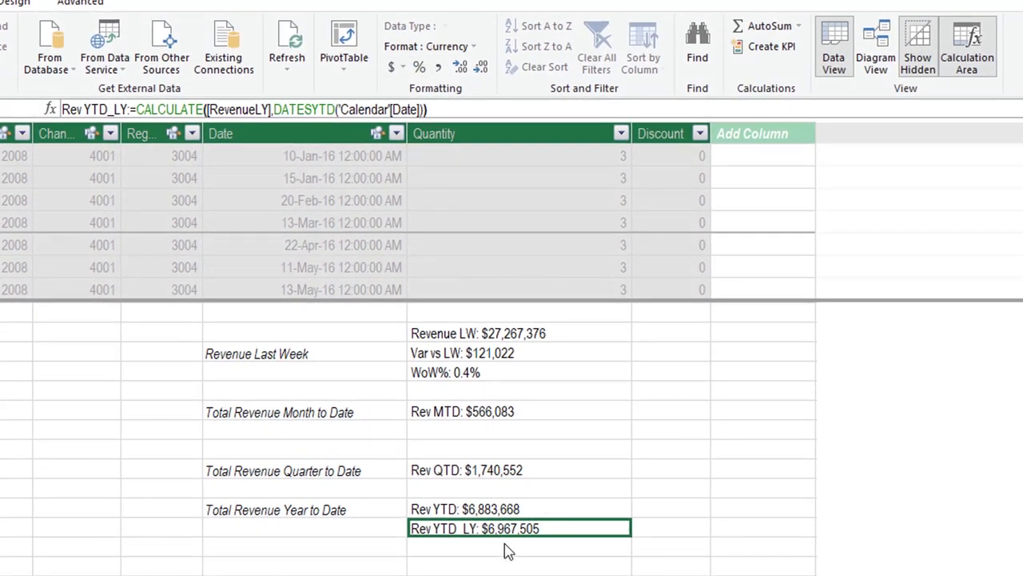
click(507, 549)
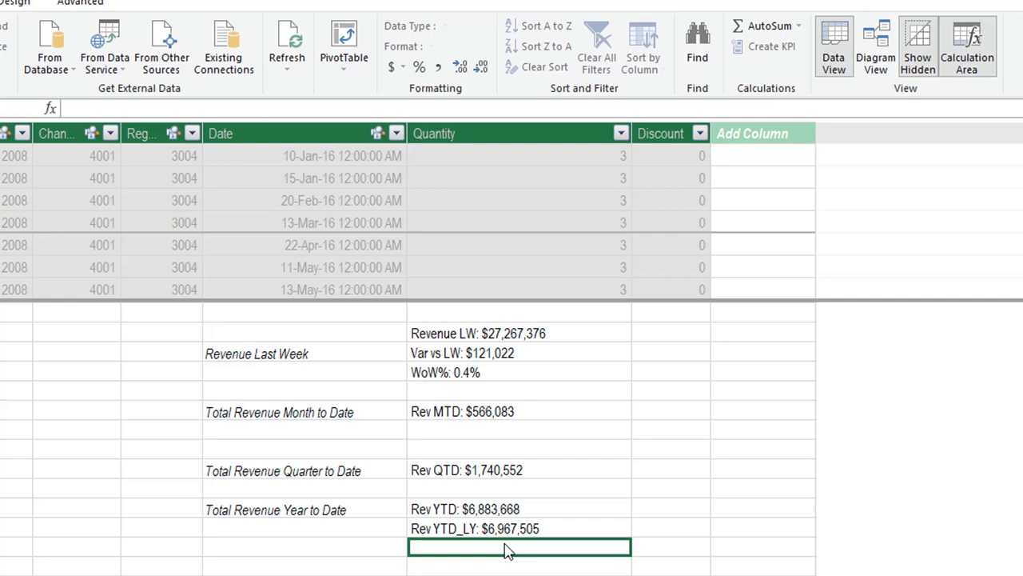
- Create Var vs YTD_LY:=[Rev YTD]-[Rev YTD_LY] and format it as US dollar currency
text(V)
text(ar)
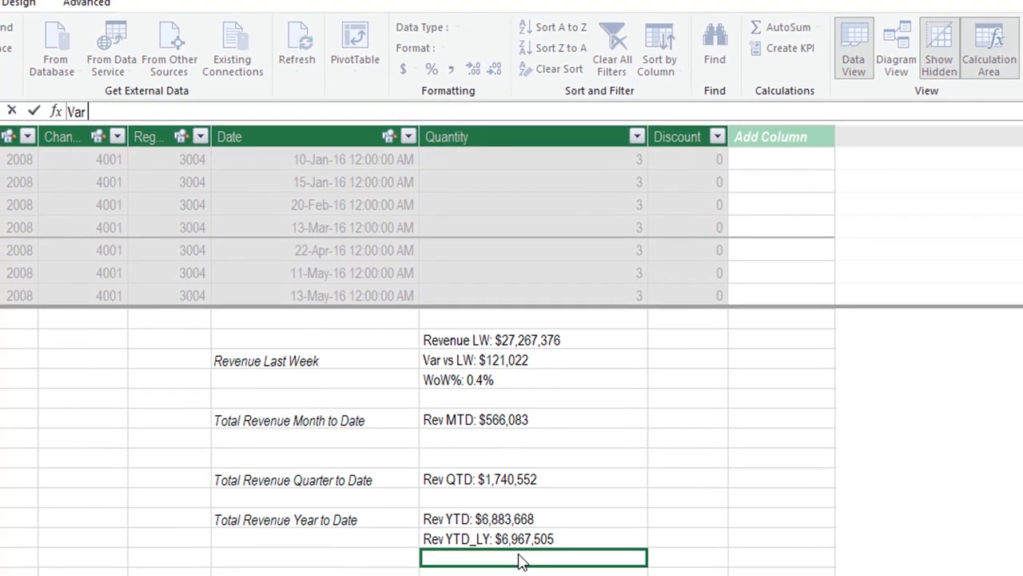
text( vs )
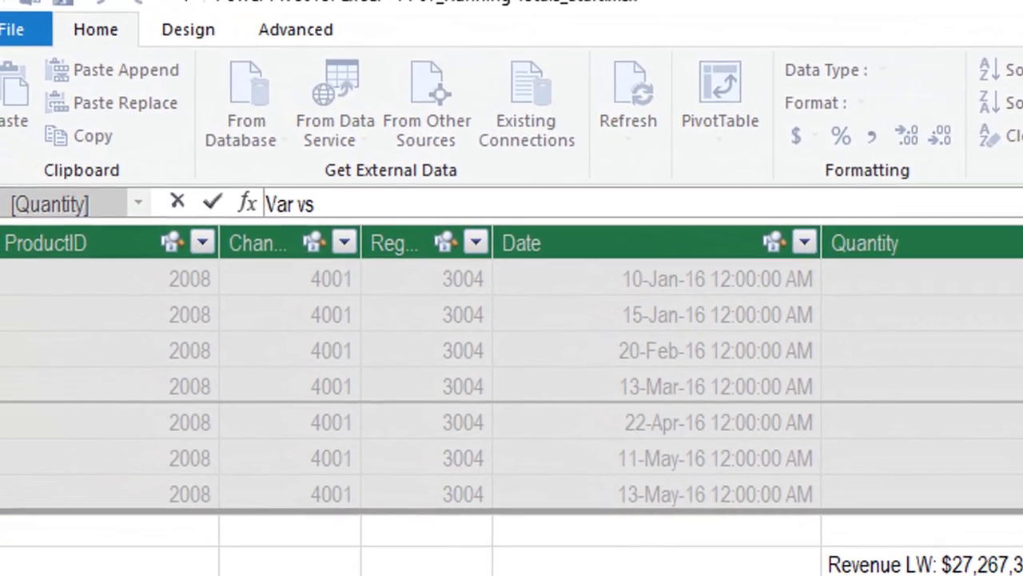
text(YTD_)
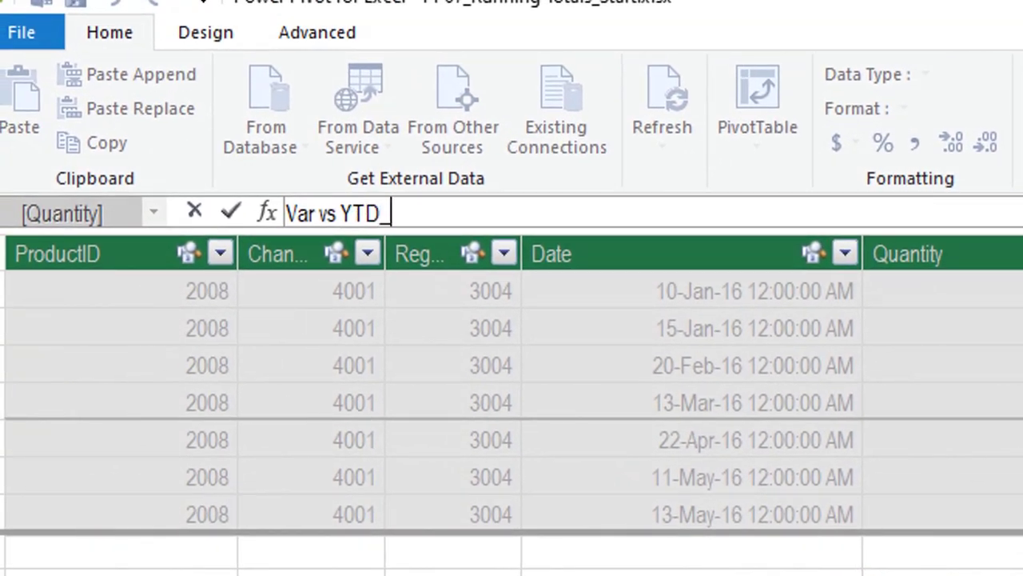
text(LY)
text(:=)
text([rev)
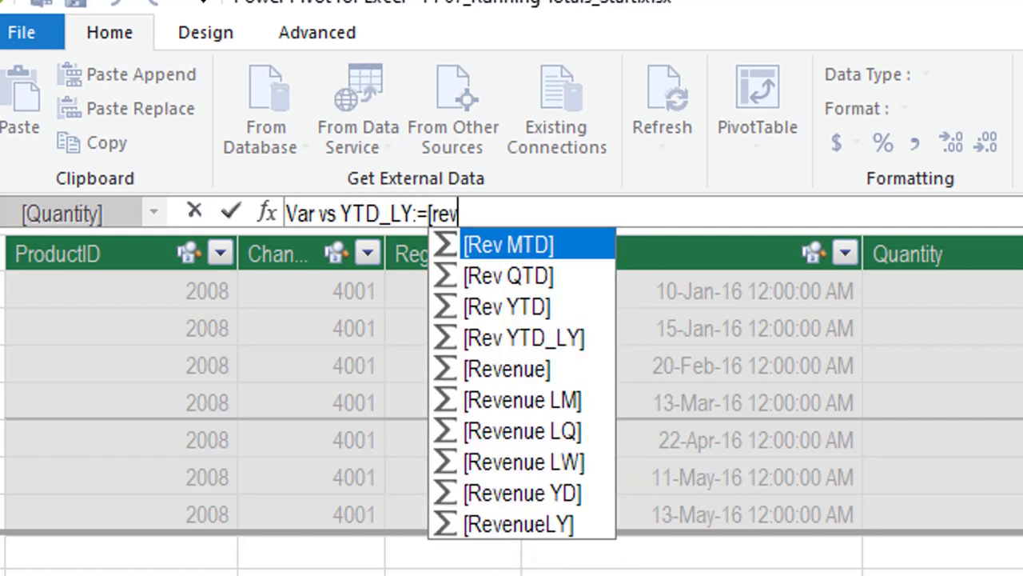
key(Down)
key(Down)
key(Tab)
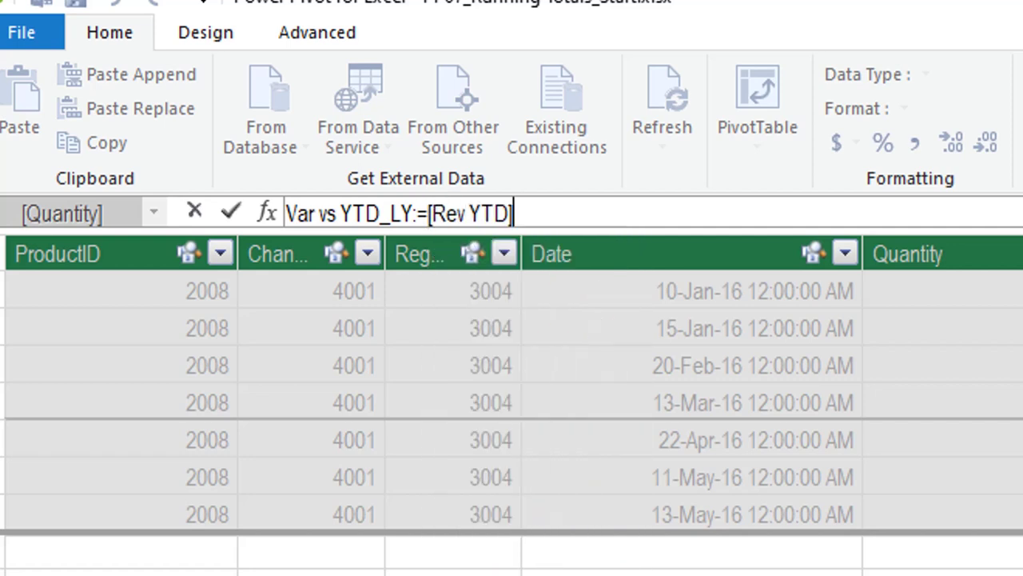
text(-)
text([)
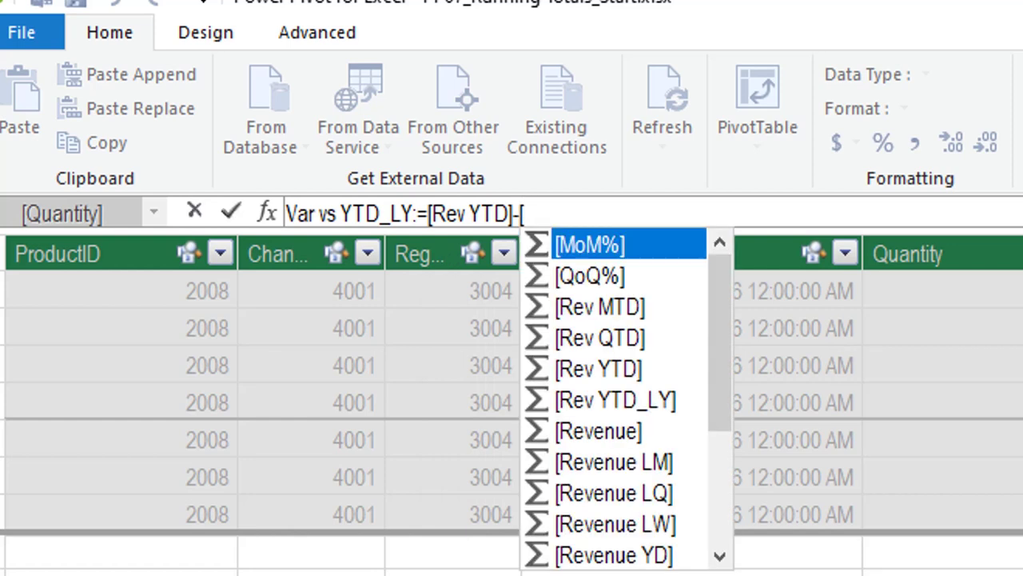
text(re)
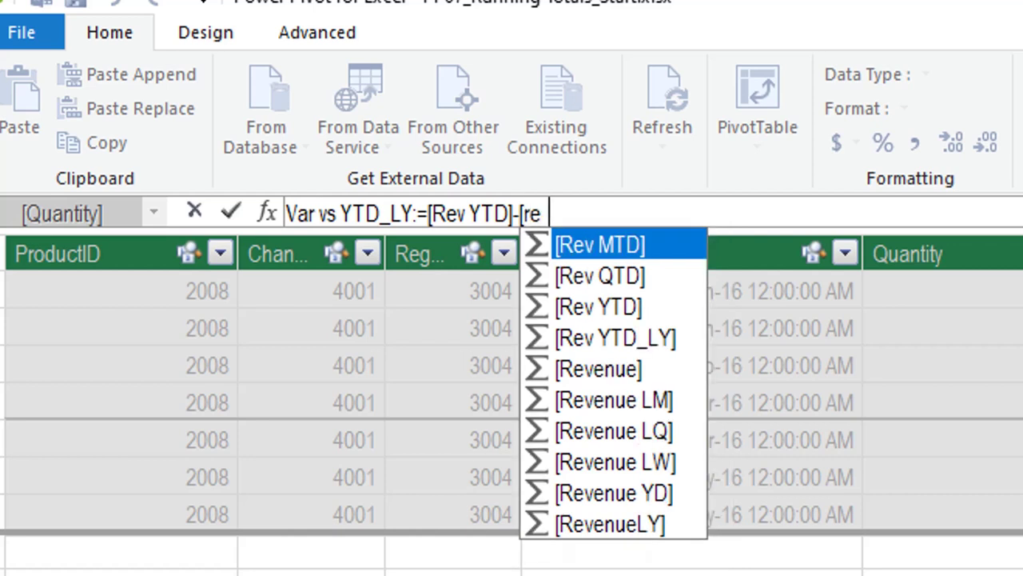
text(v)
key(Down)
key(Down)
key(Down)
key(Tab)
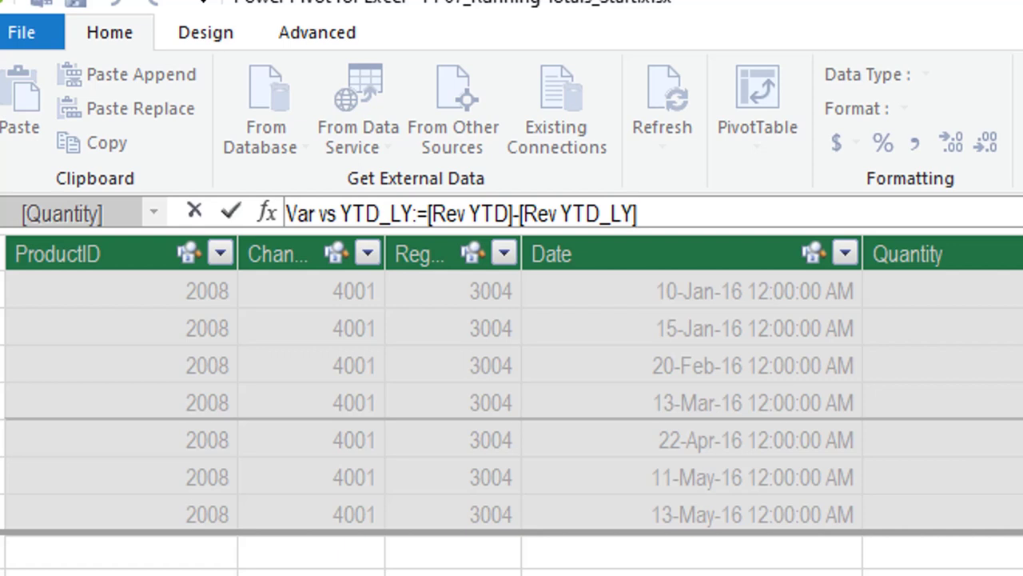
key(Return)
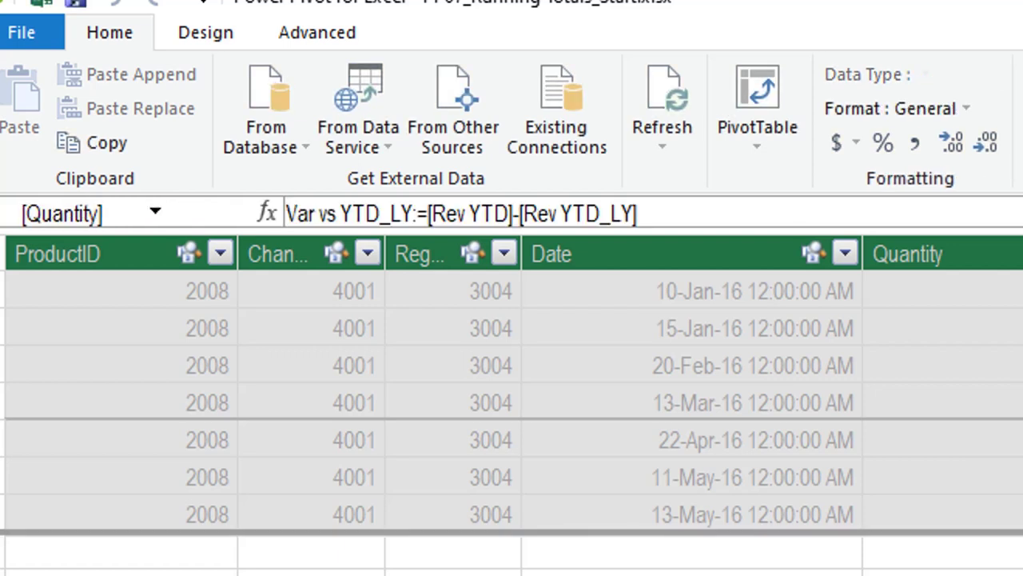
click(855, 144)
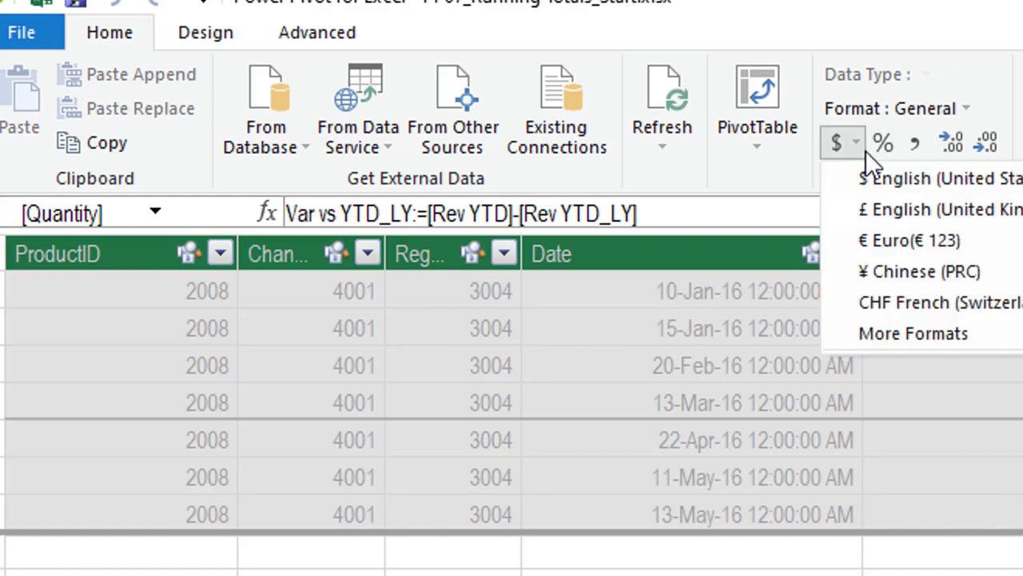
click(911, 174)
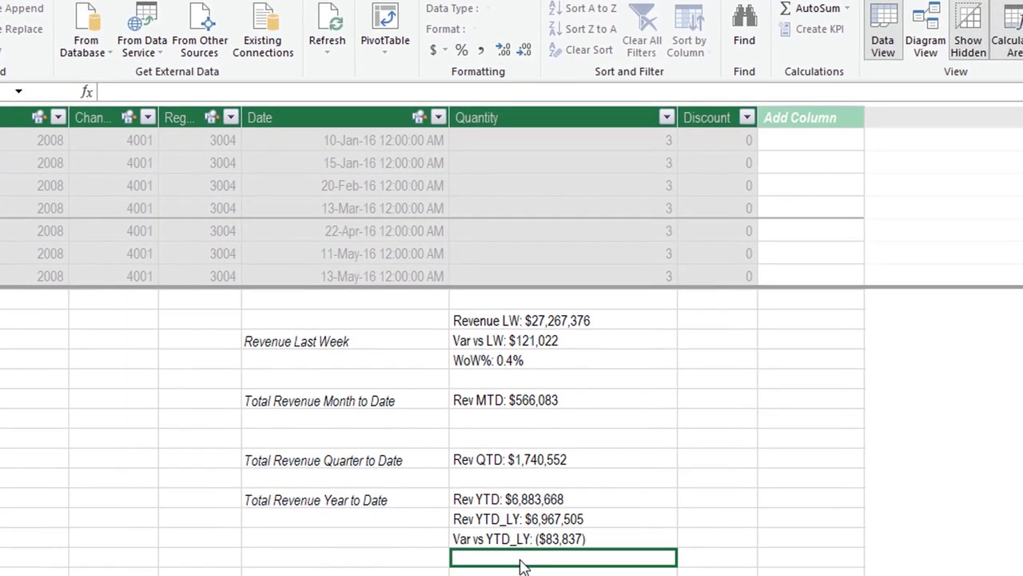
- Begin YTD_YoY% as DIVIDE with Var vs YTD_LY as numerator and Rev YTD_LY as denominator
text(YTD)
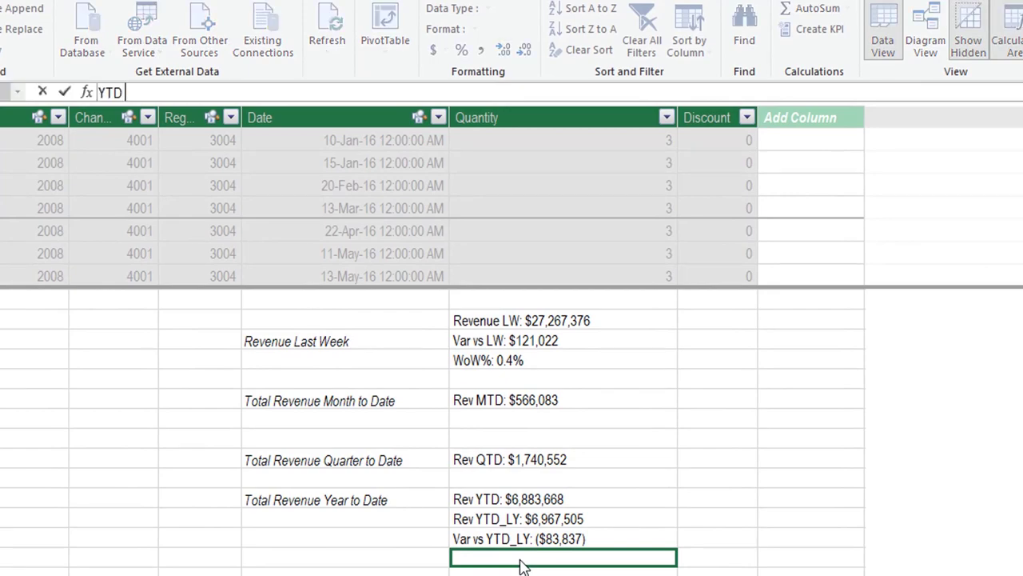
text(_)
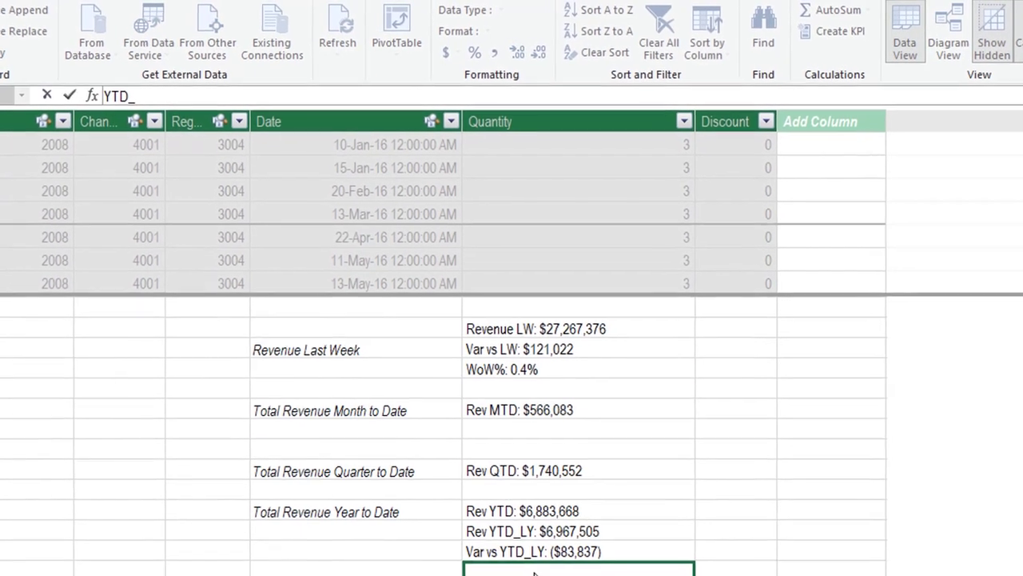
text(Yo)
text(Y)
text(%)
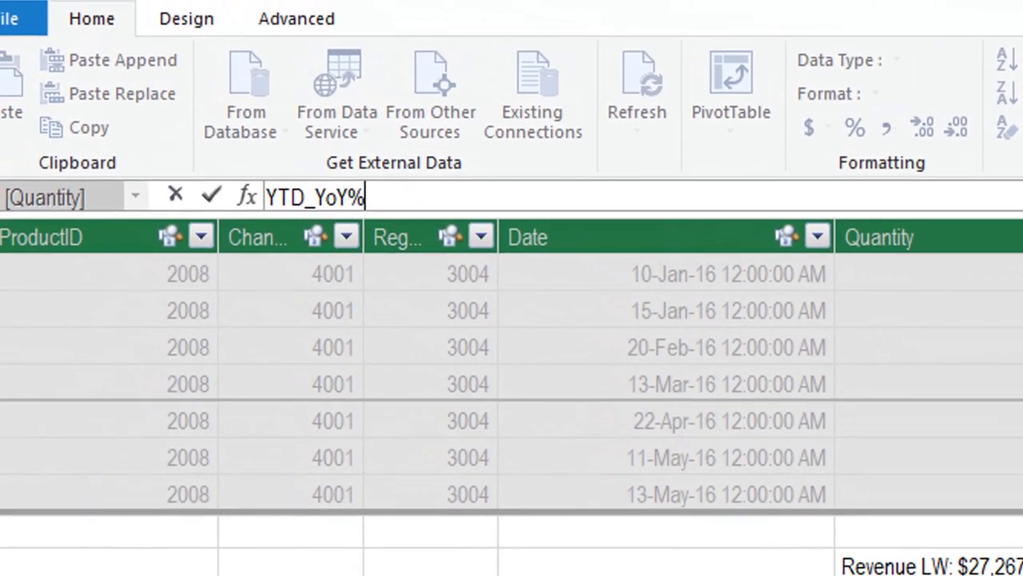
text(:=)
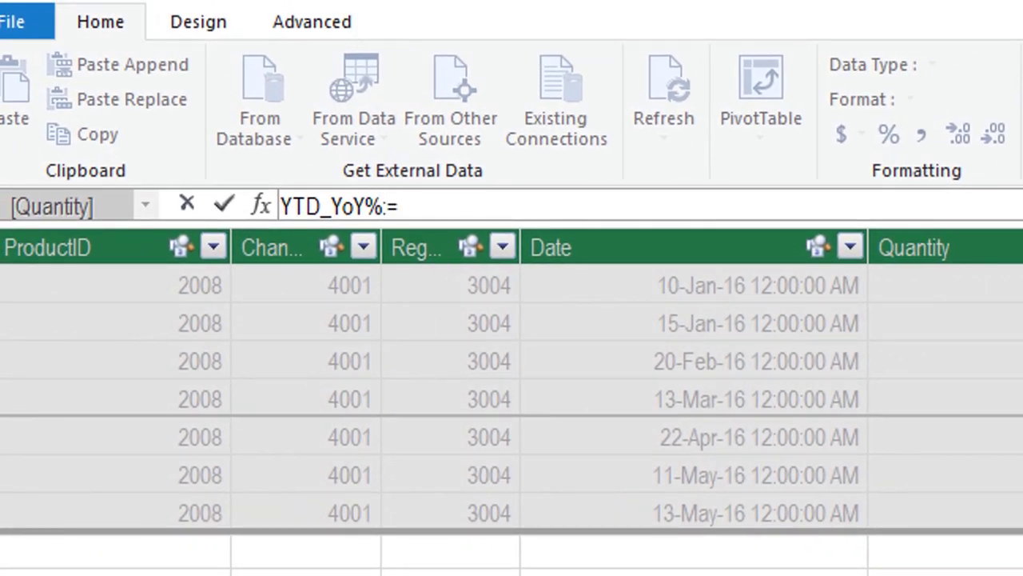
text(Div)
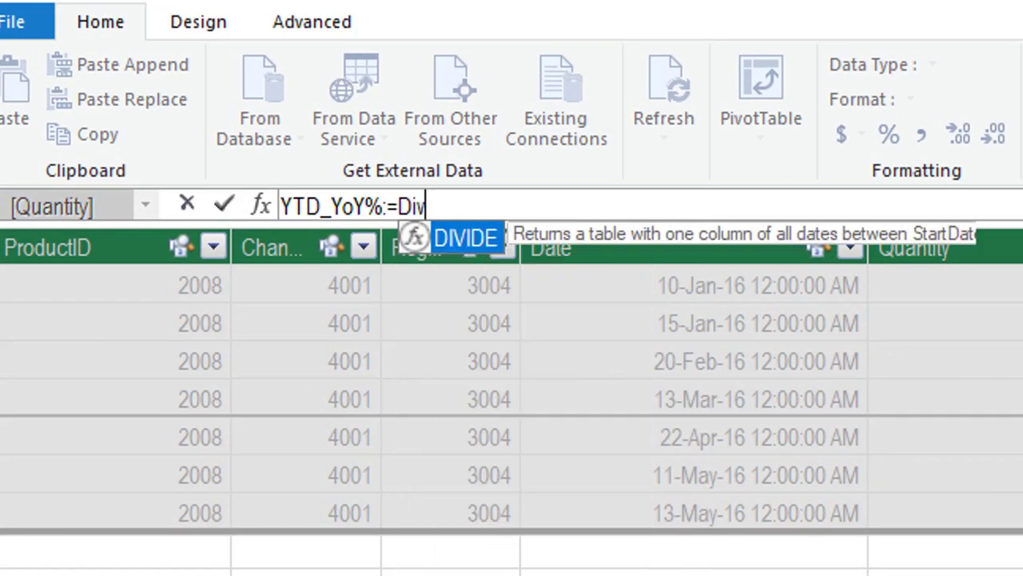
key(Tab)
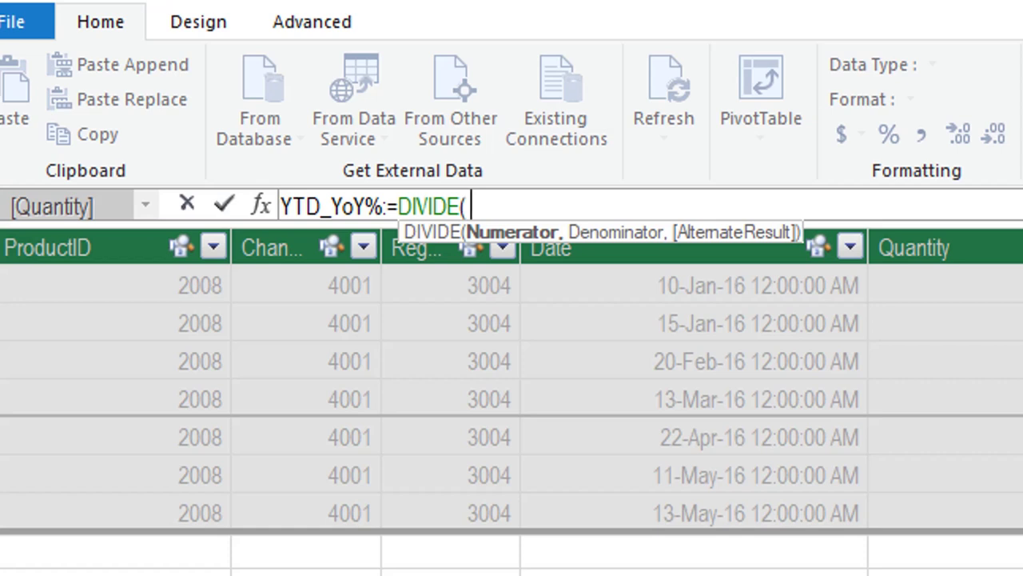
text([Var)
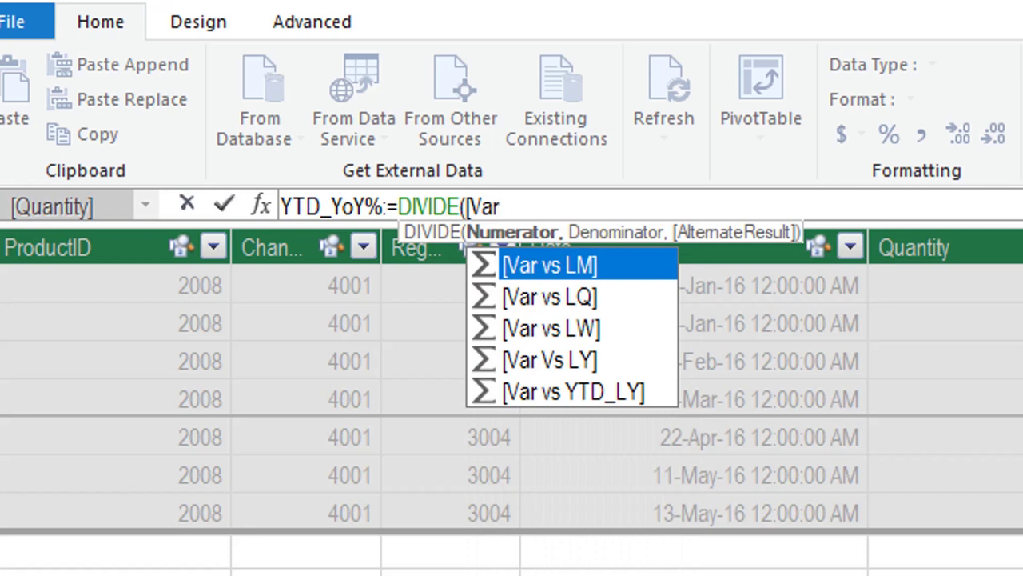
key(Down)
key(Down)
key(Down)
key(Down)
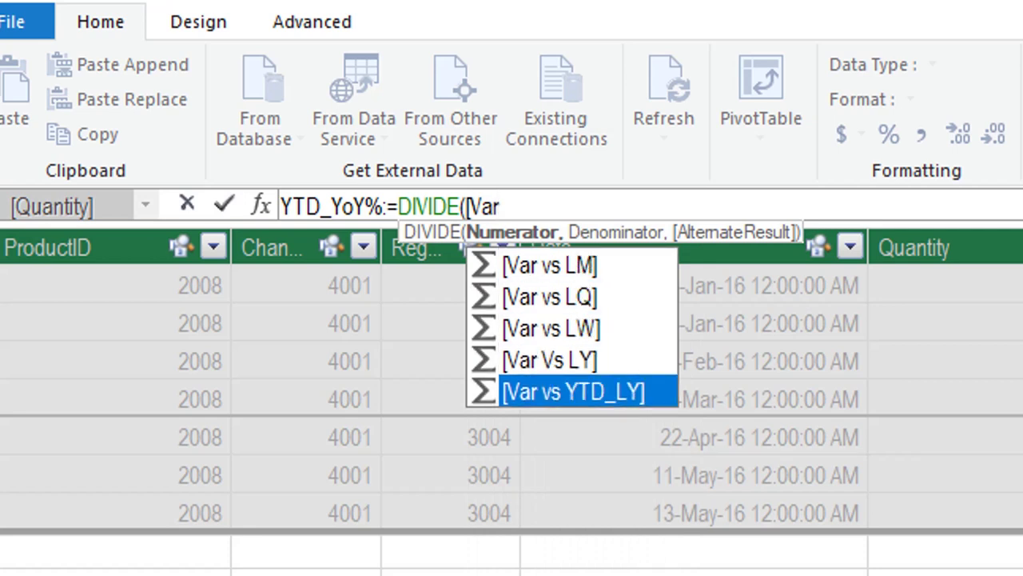
key(Tab)
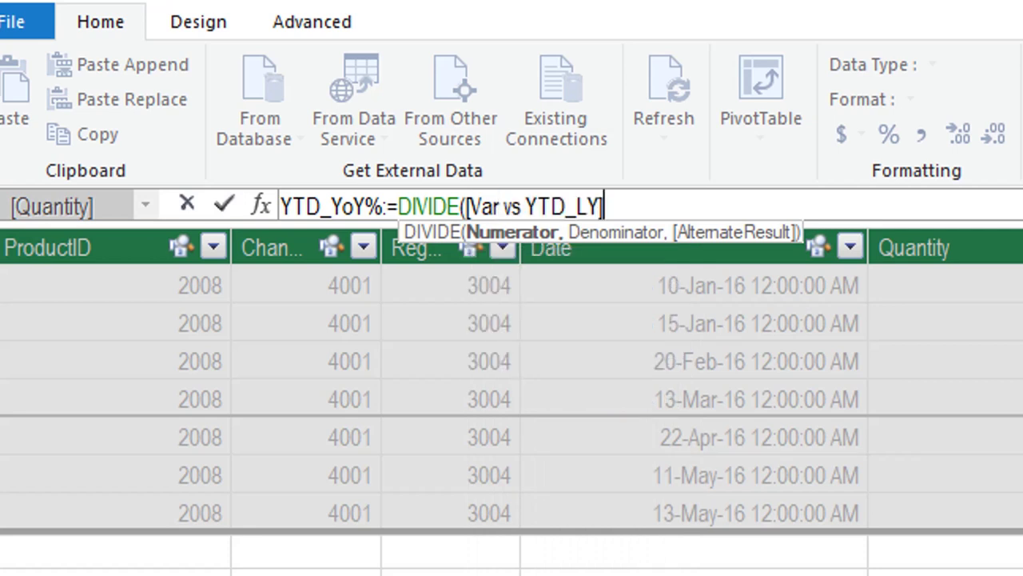
text(,)
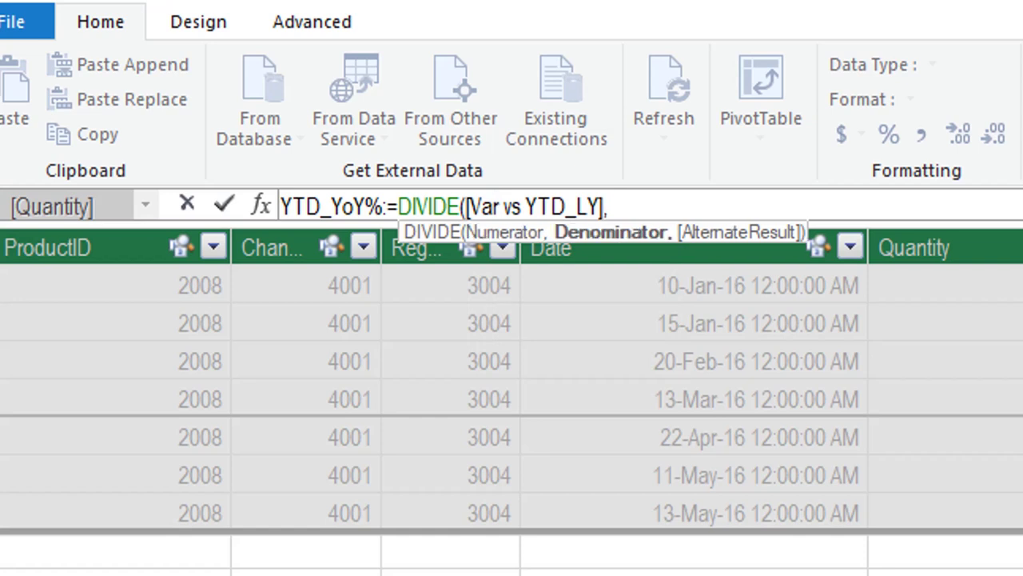
text(R)
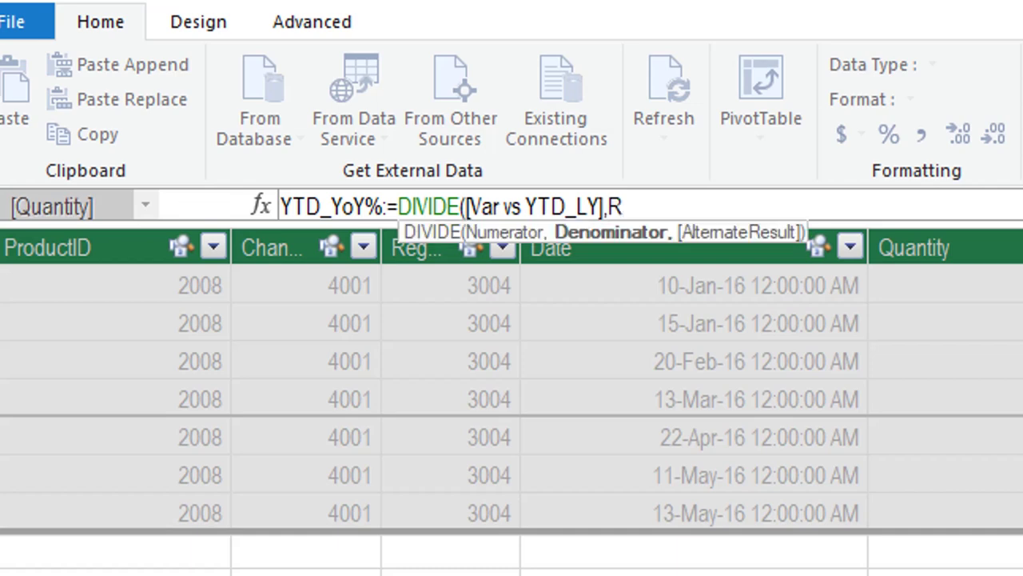
key(BackSpace)
text([Re)
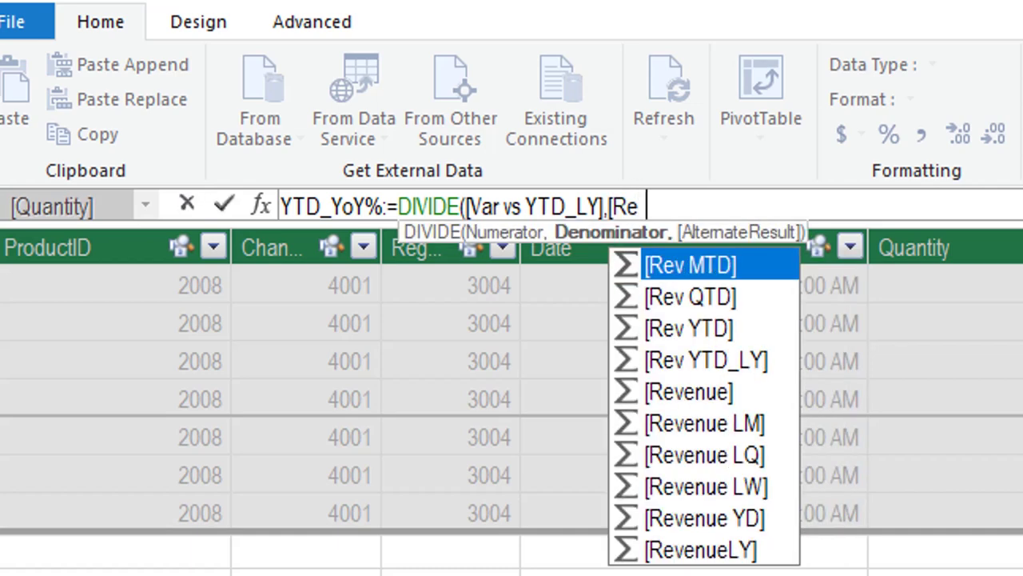
text(v)
click(690, 327)
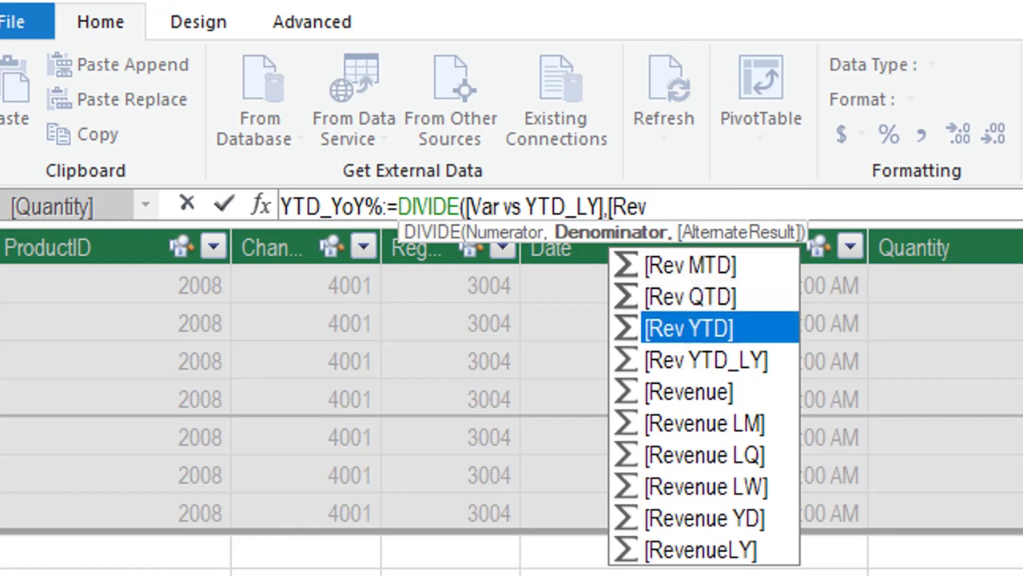
click(705, 360)
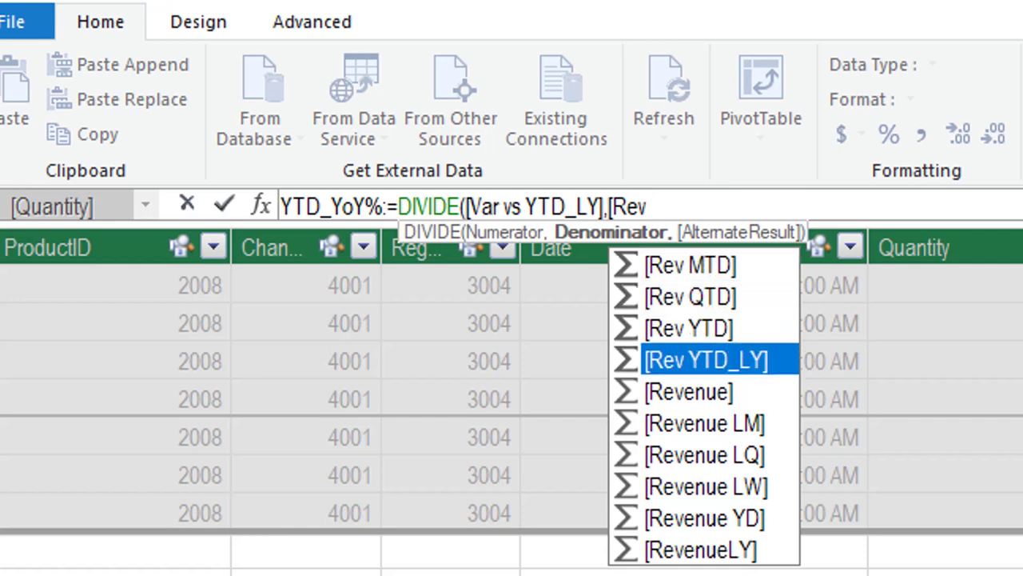
key(Tab)
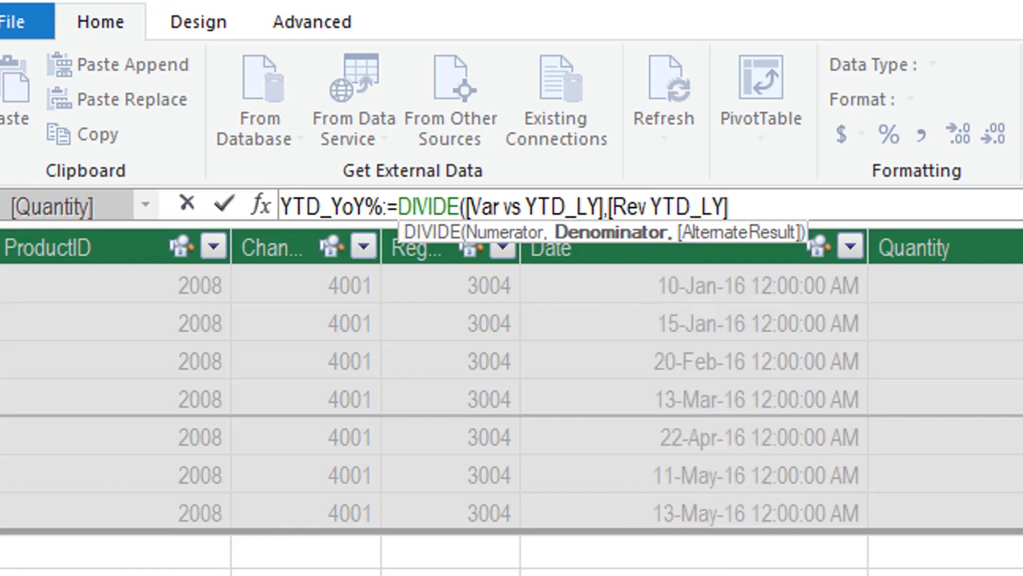
- Finish the formula with BLANK() as the alternate result and format YTD_YoY% as a percentage
text(,)
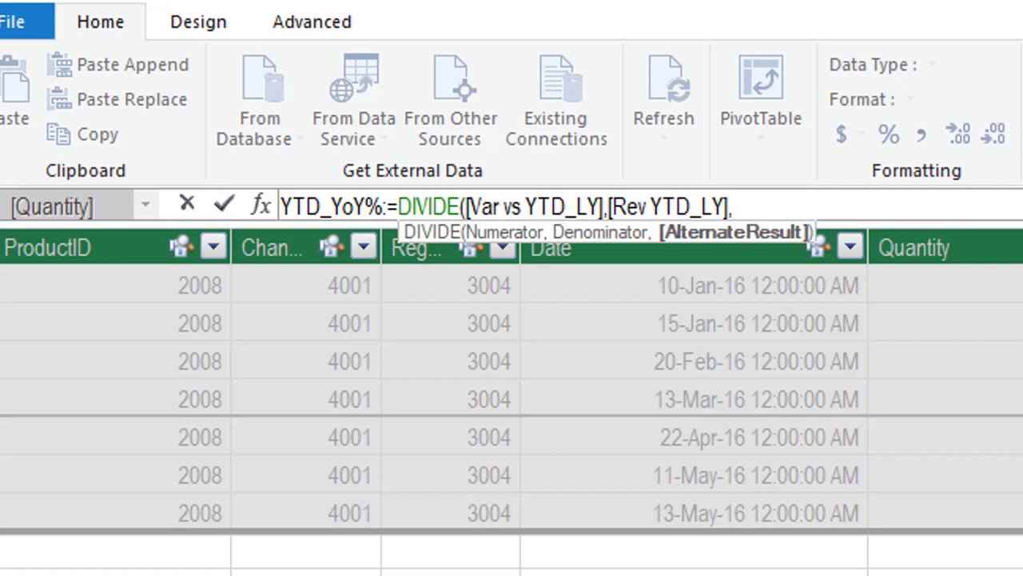
text(bal)
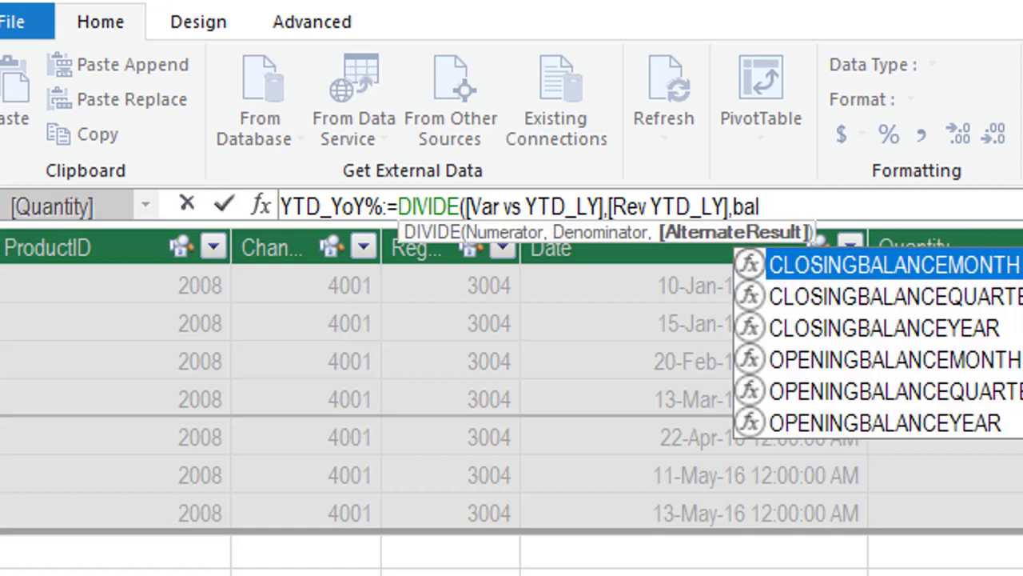
key(BackSpace)
key(BackSpace)
text(la)
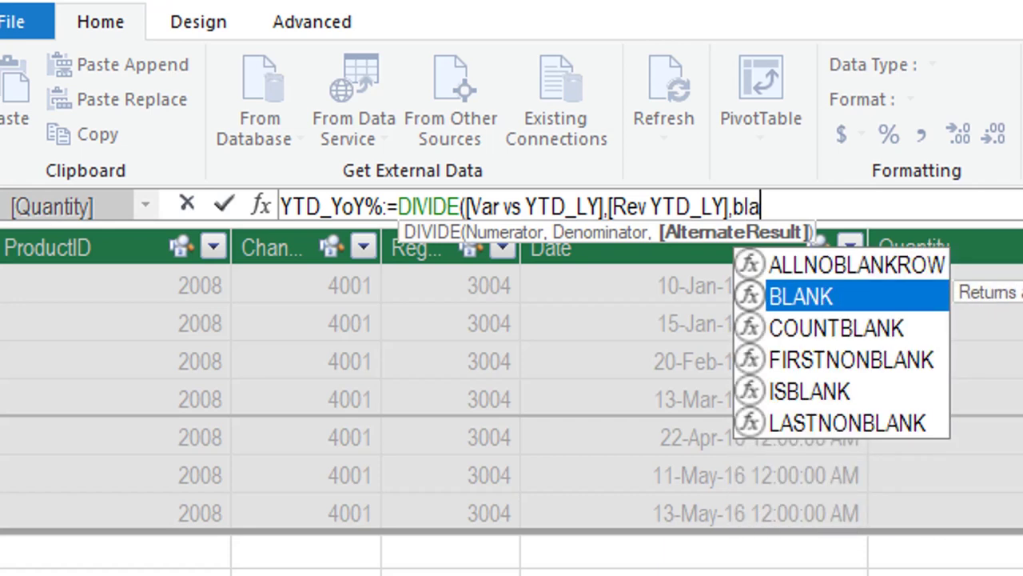
key(Tab)
text())
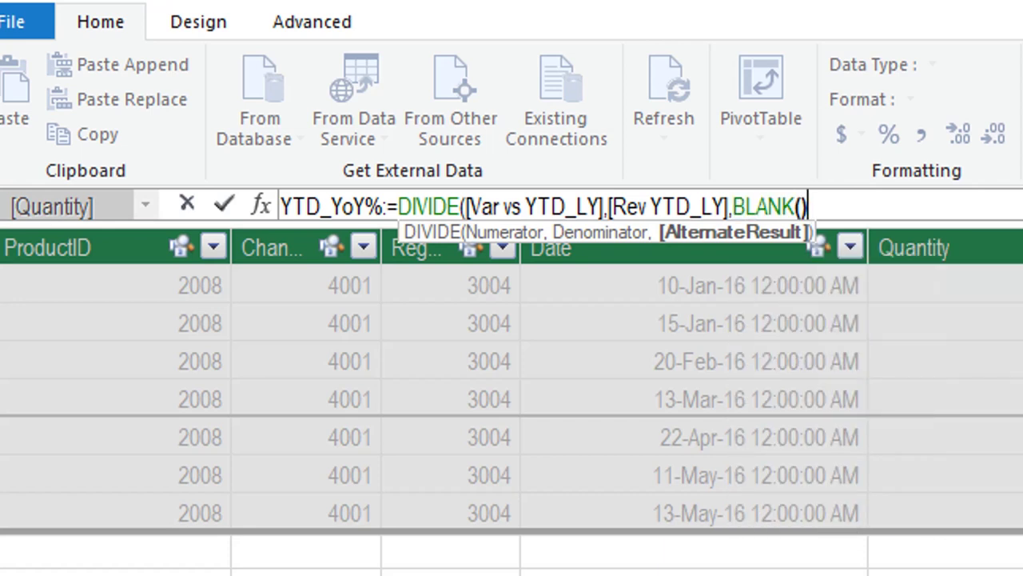
text())
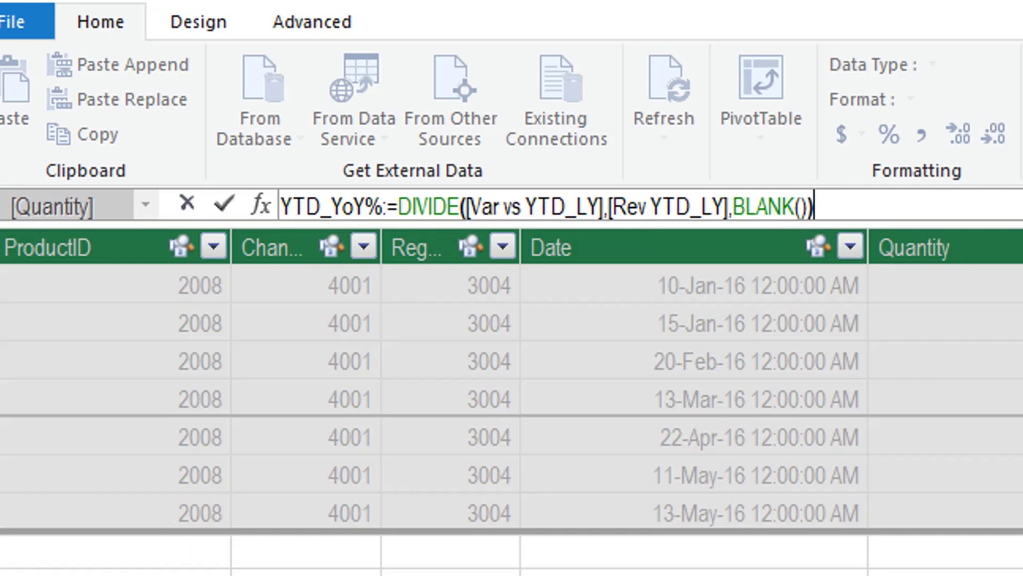
key(Return)
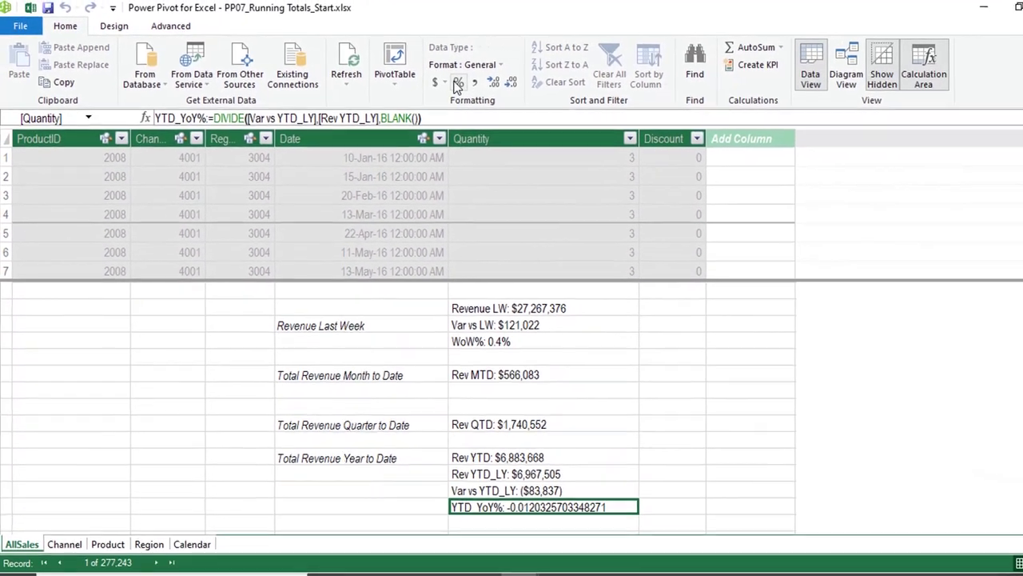
click(514, 89)
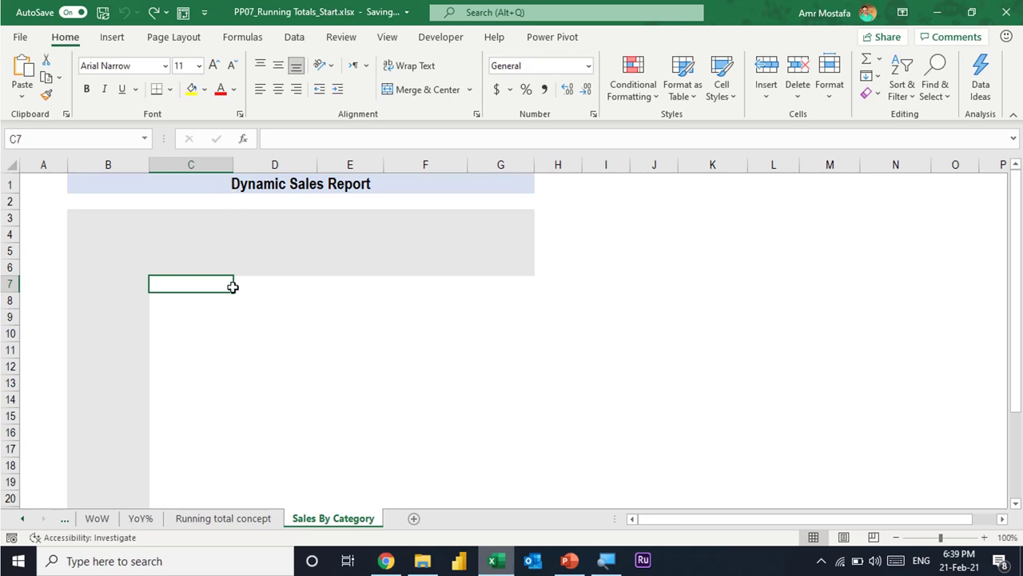
- Insert a Data Model pivot table at C7 and name it DynamicSalesReport
click(112, 37)
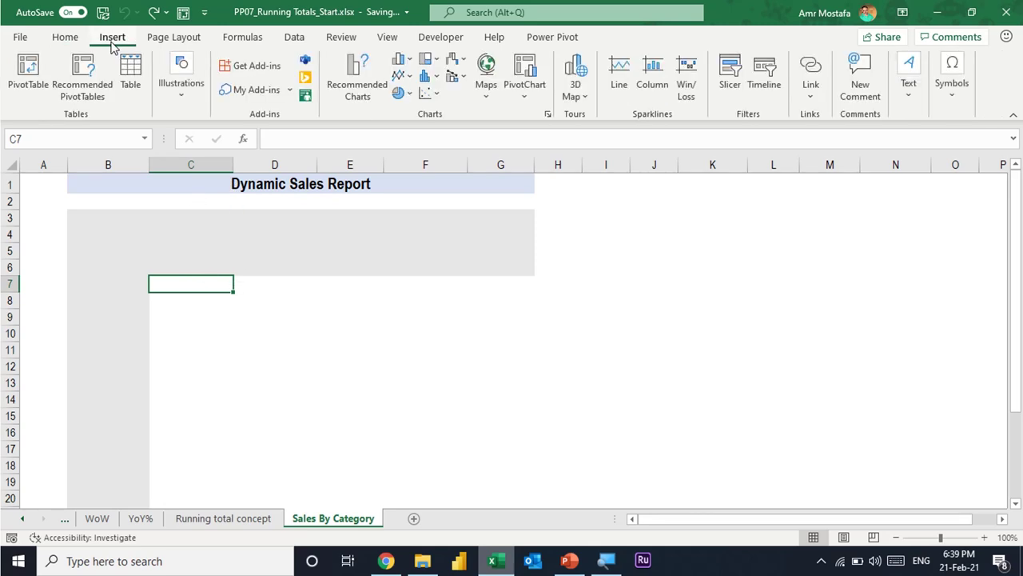
click(27, 74)
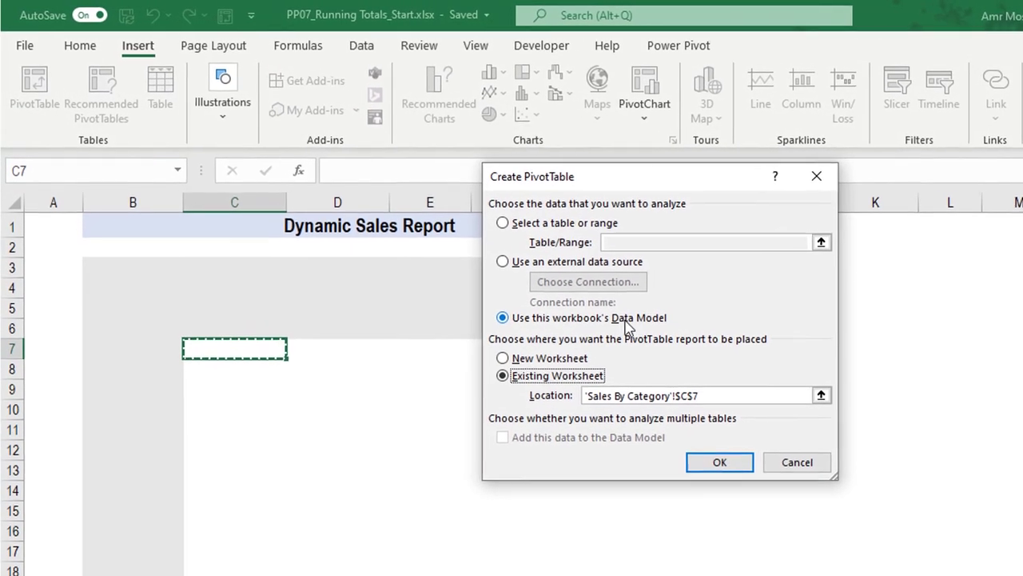
click(664, 426)
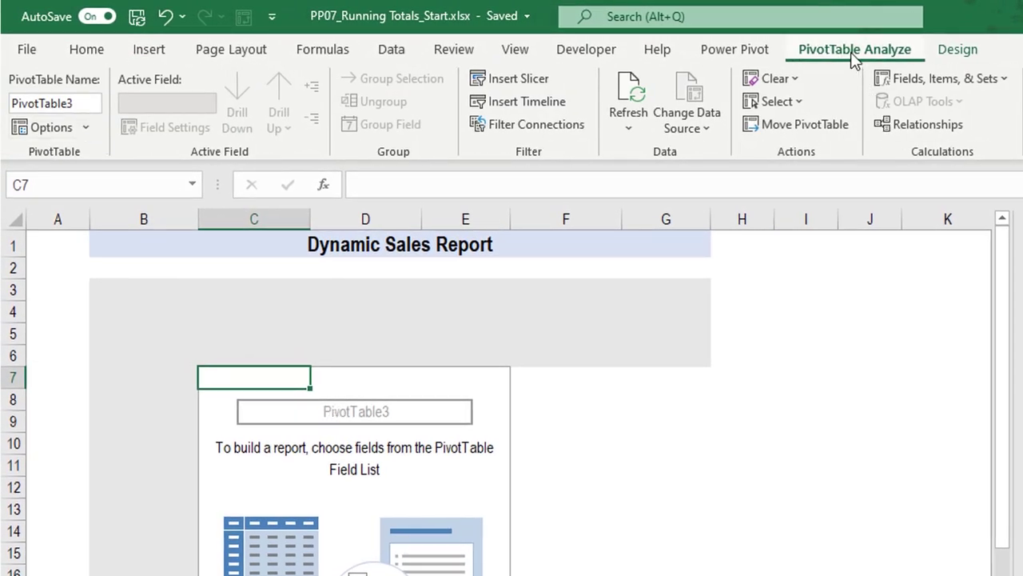
click(40, 100)
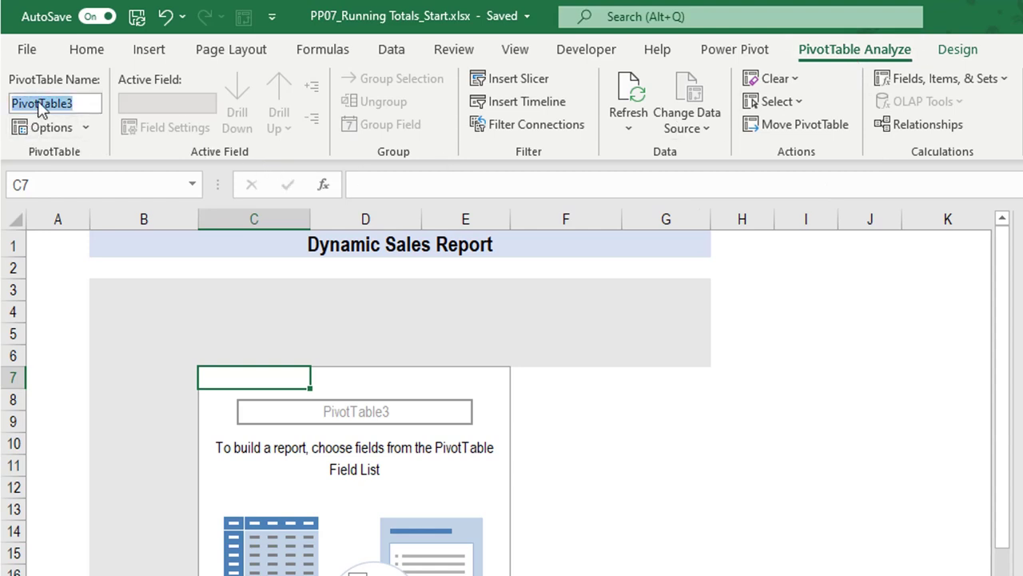
text(DynamicSales)
text(Report)
key(Return)
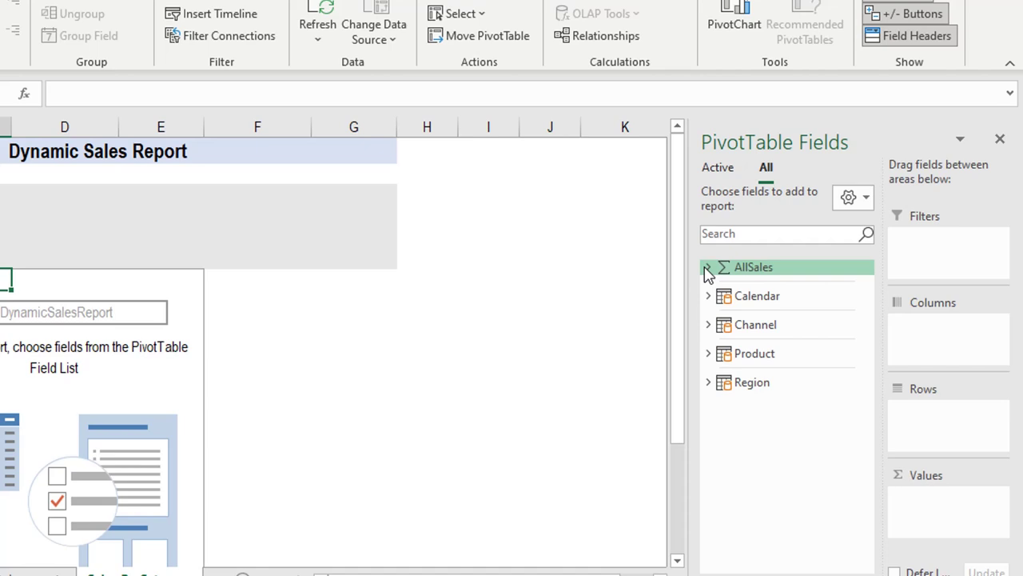
- Add Revenue, YoY %, Rev YTD and YTD_YoY% from AllSales to the pivot's Values area
click(707, 269)
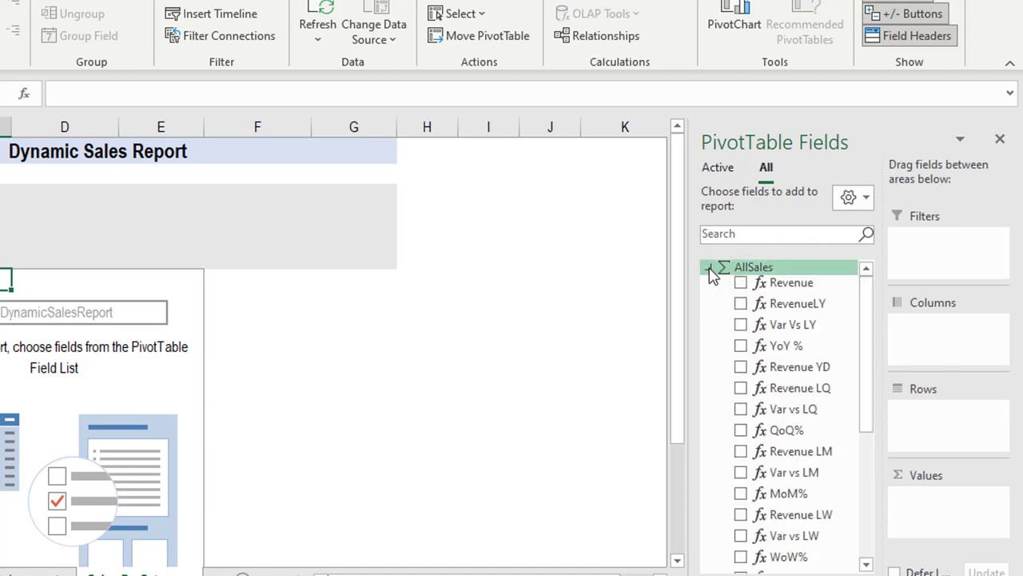
drag(789, 284, 956, 504)
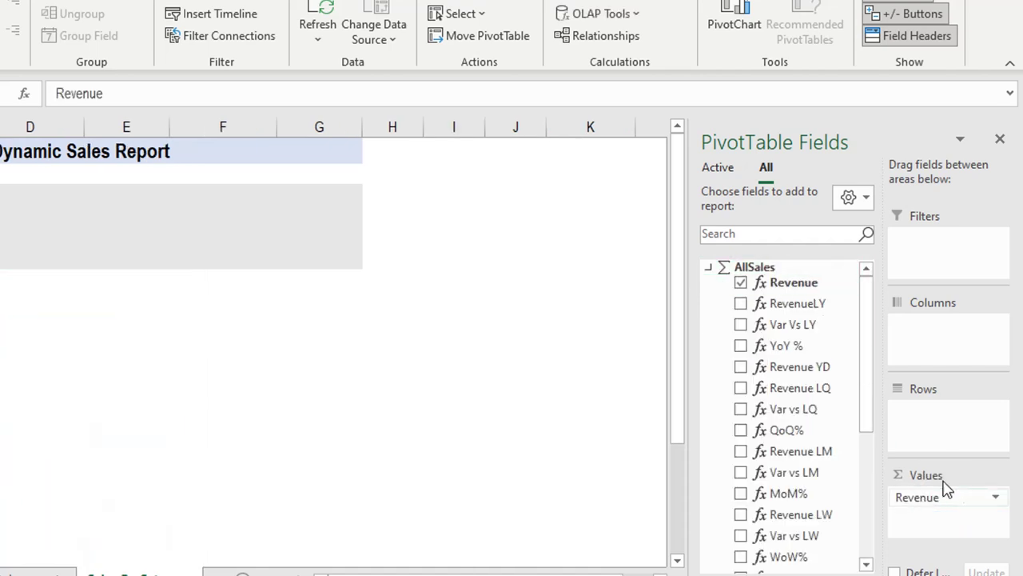
drag(780, 346, 963, 524)
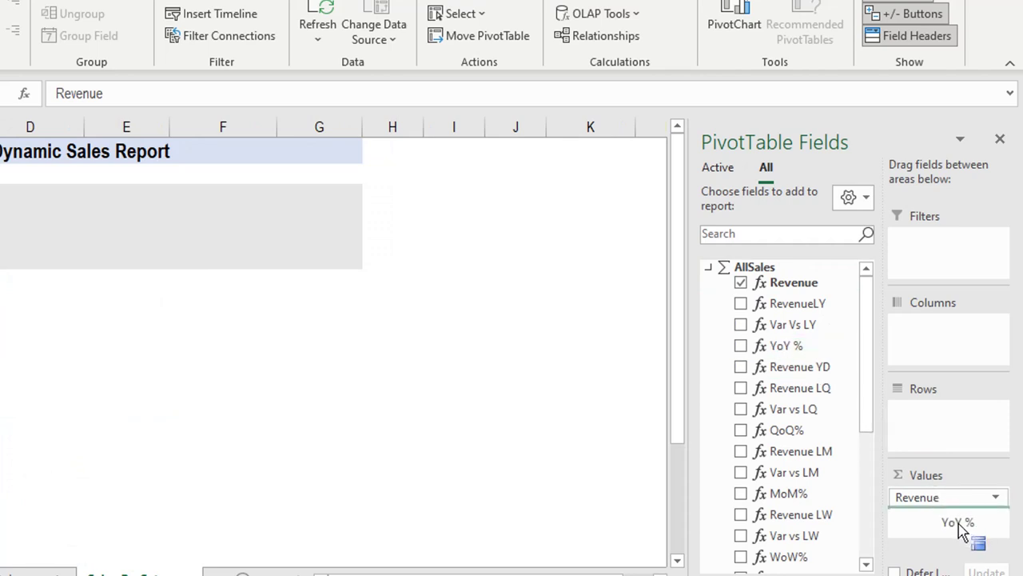
scroll(791, 360, down, 2)
scroll(788, 356, down, 2)
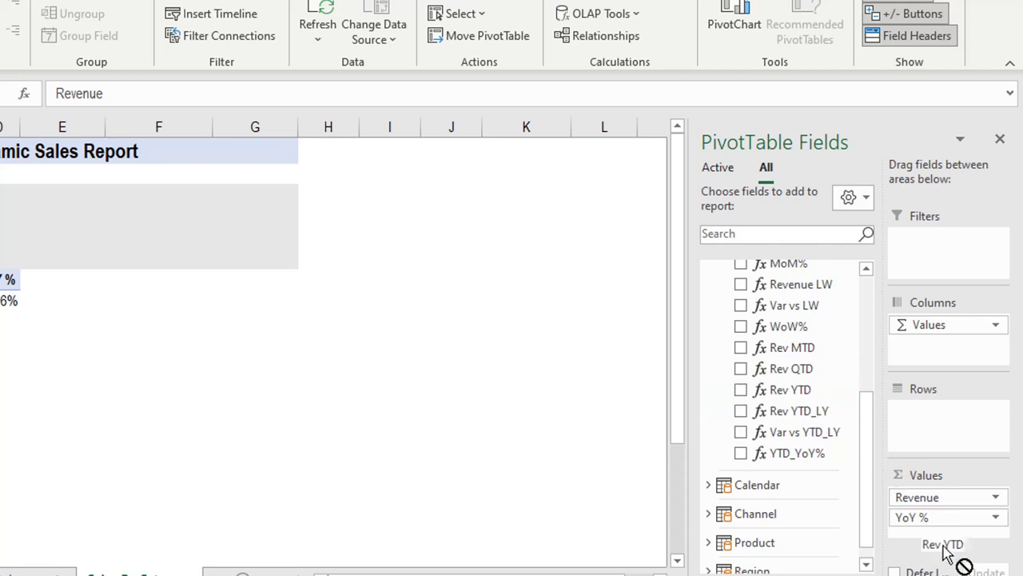
drag(798, 396, 934, 531)
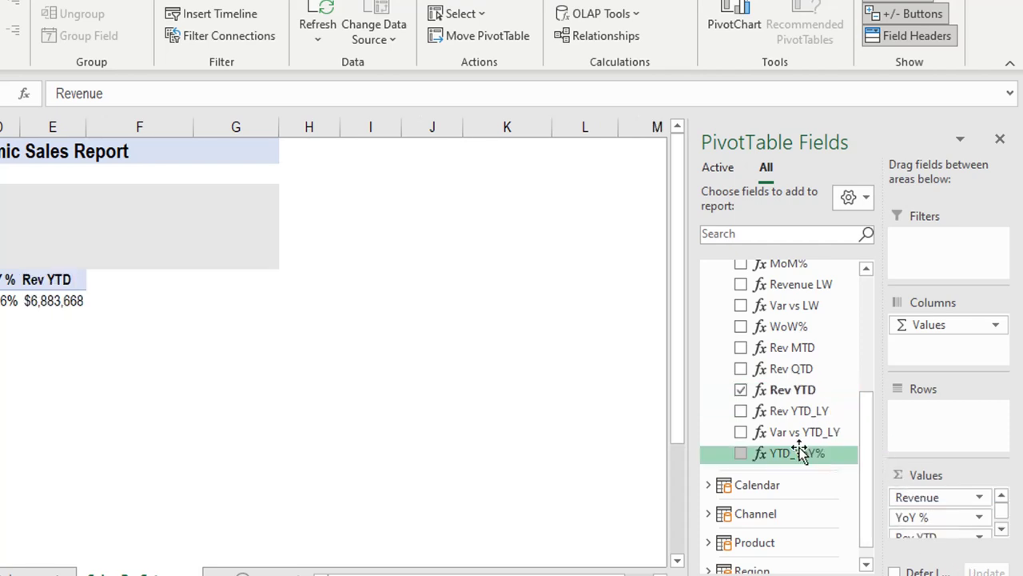
drag(792, 452, 948, 540)
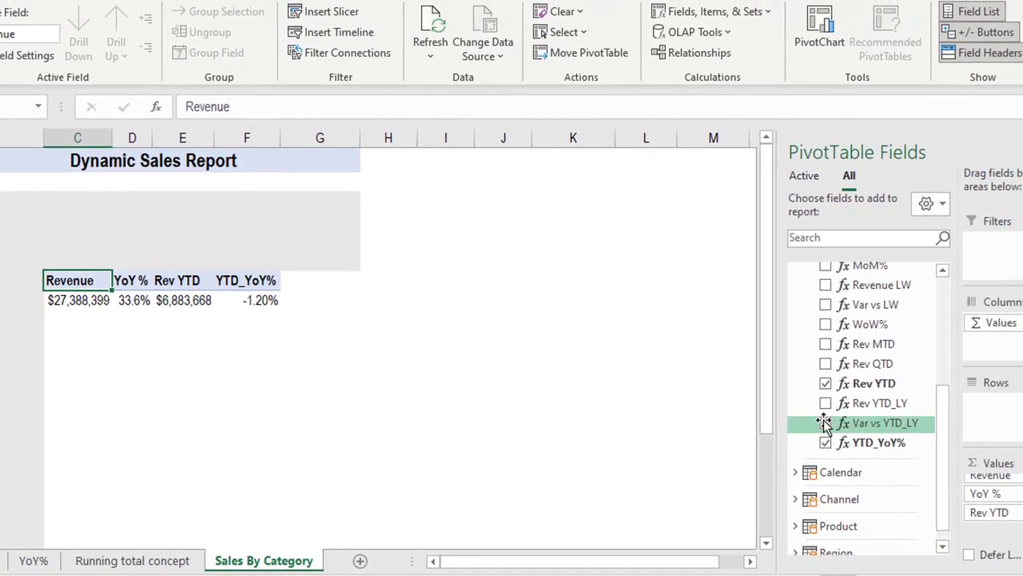
- Put Channel in the pivot rows with product Category nested beneath it, then review the result
click(742, 498)
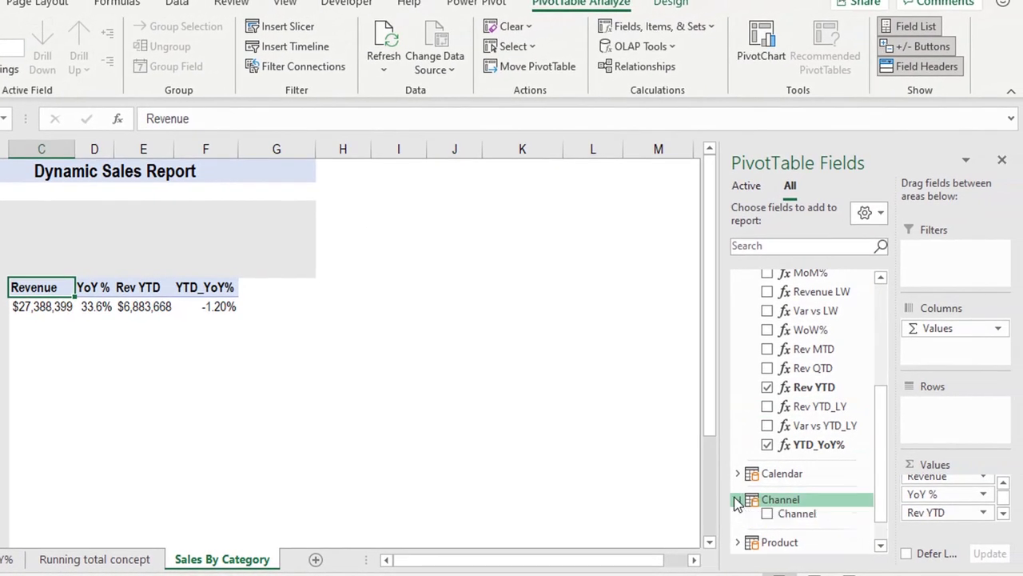
drag(791, 480, 931, 417)
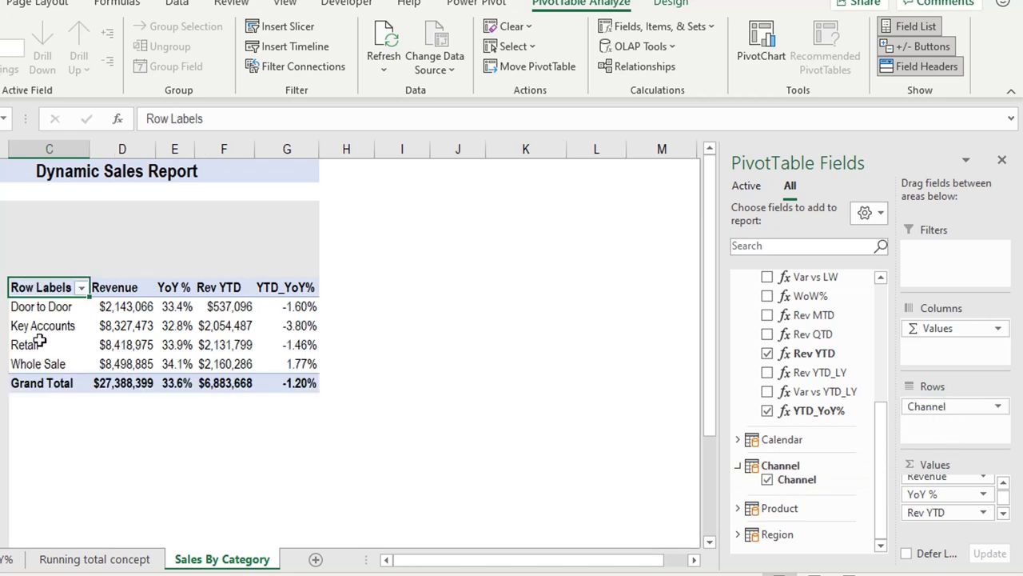
click(737, 508)
drag(787, 505, 934, 427)
scroll(128, 483, down, 2)
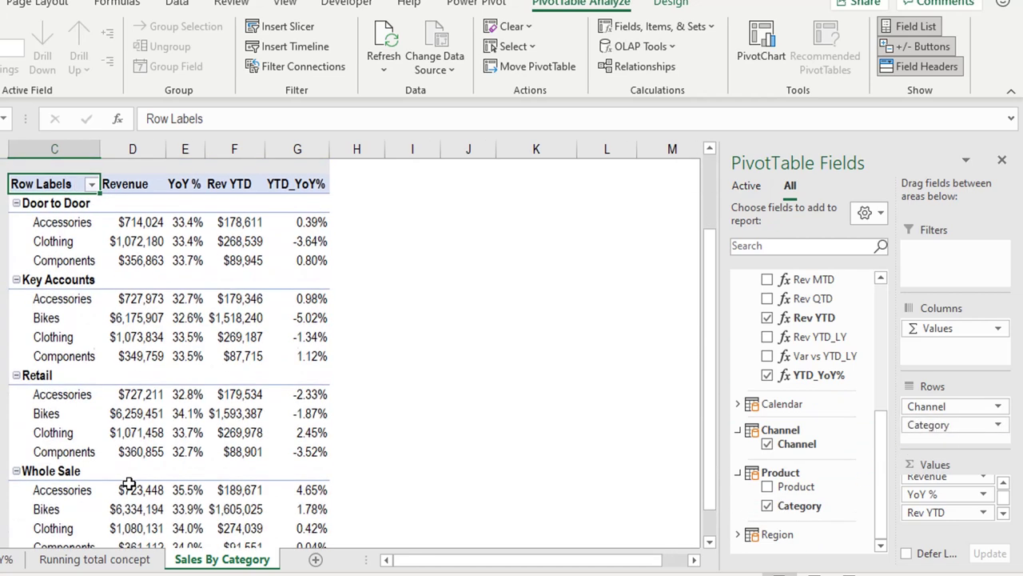
scroll(128, 483, up, 2)
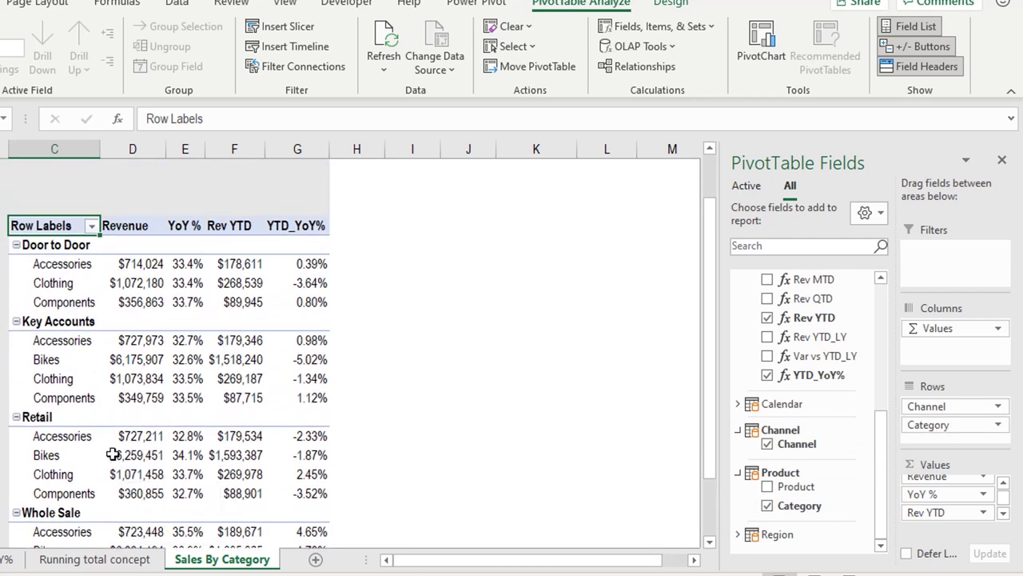
mouse_move(117, 435)
scroll(117, 436, down, 2)
scroll(117, 435, up, 1)
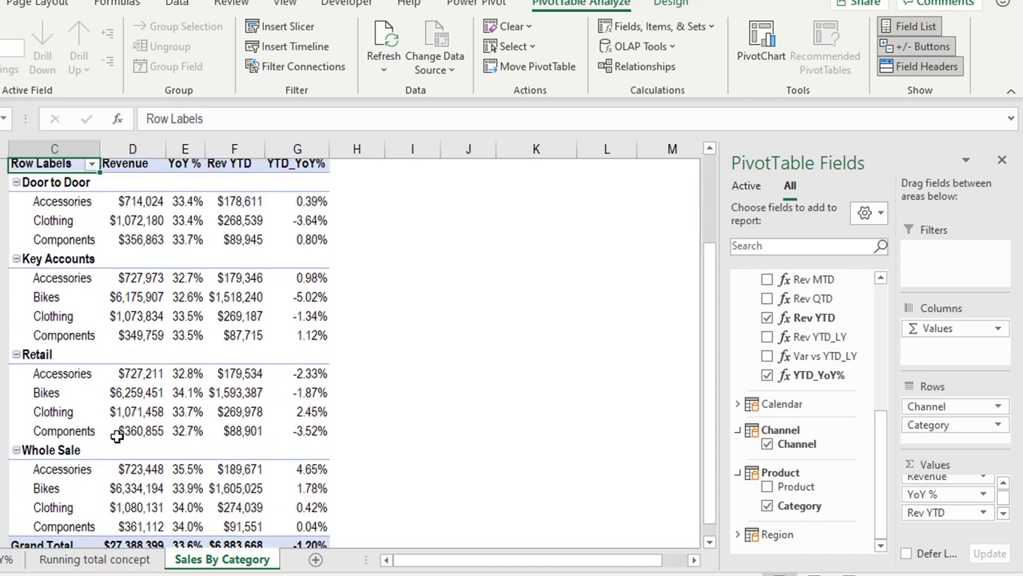
scroll(117, 436, up, 1)
scroll(117, 435, up, 1)
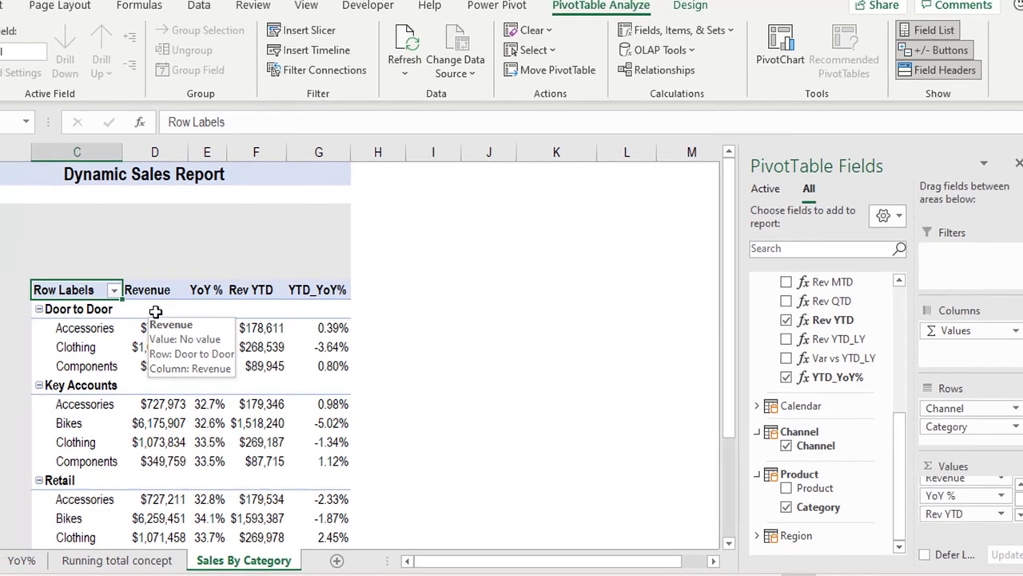
click(155, 312)
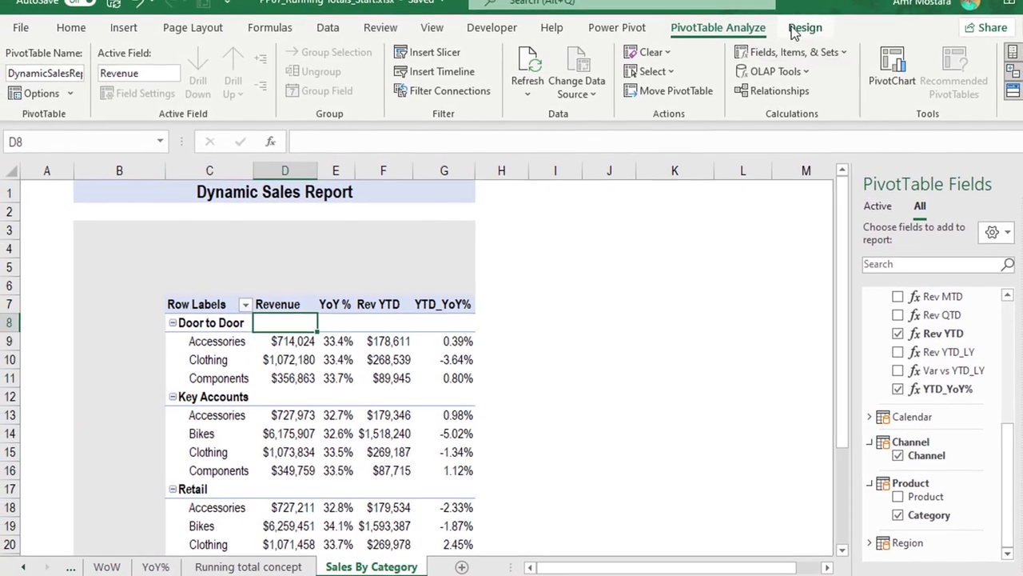
- Show pivot subtotals at the top of each channel group
click(795, 30)
click(32, 86)
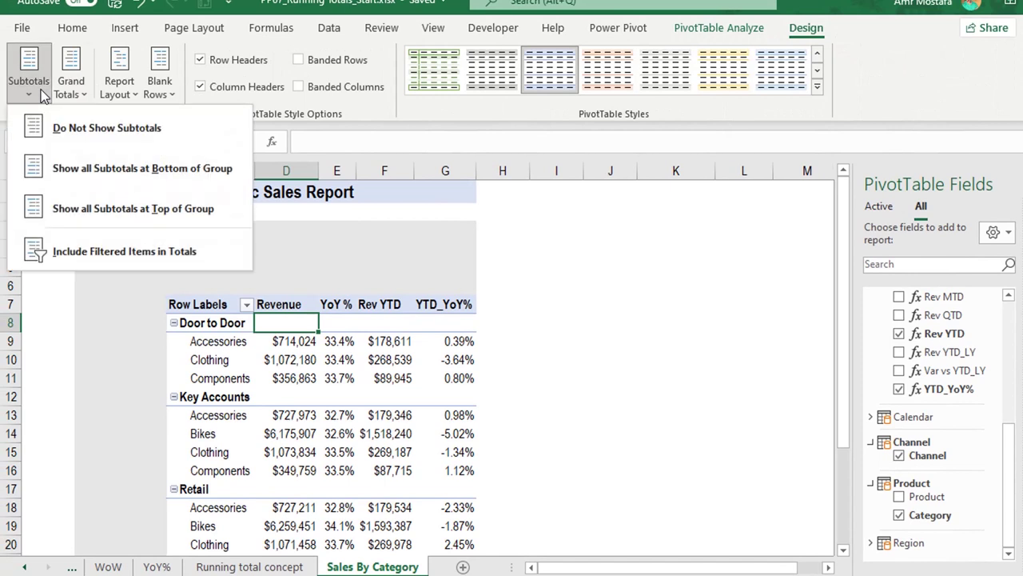
click(97, 217)
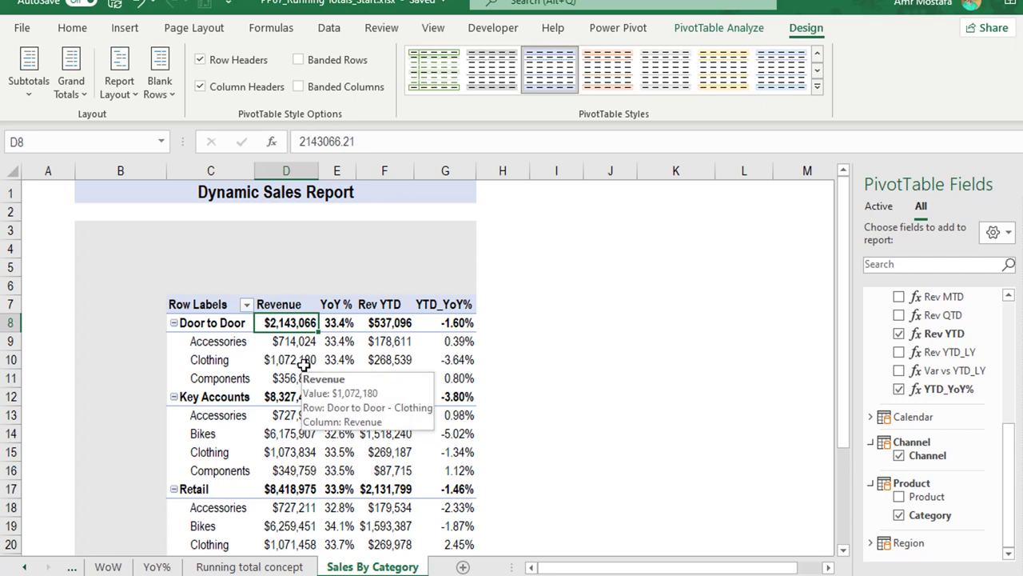
- Turn off autofit column widths on update and select columns D through G
click(714, 28)
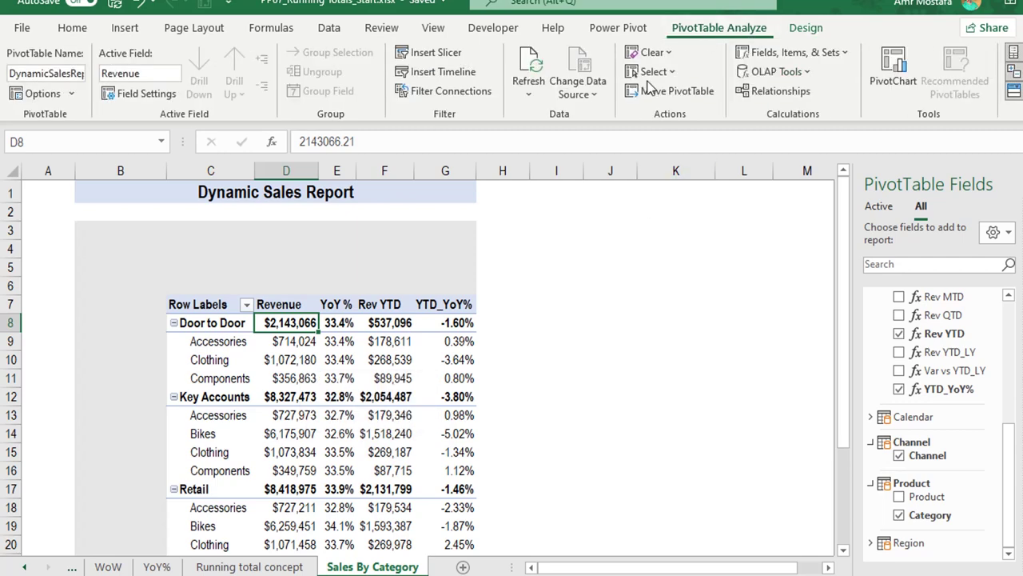
click(45, 94)
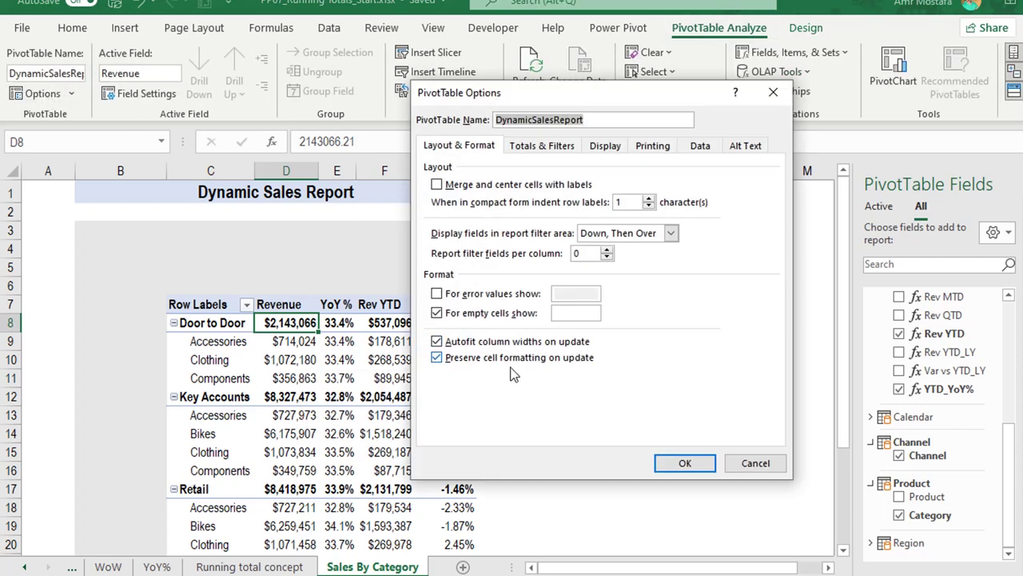
click(471, 344)
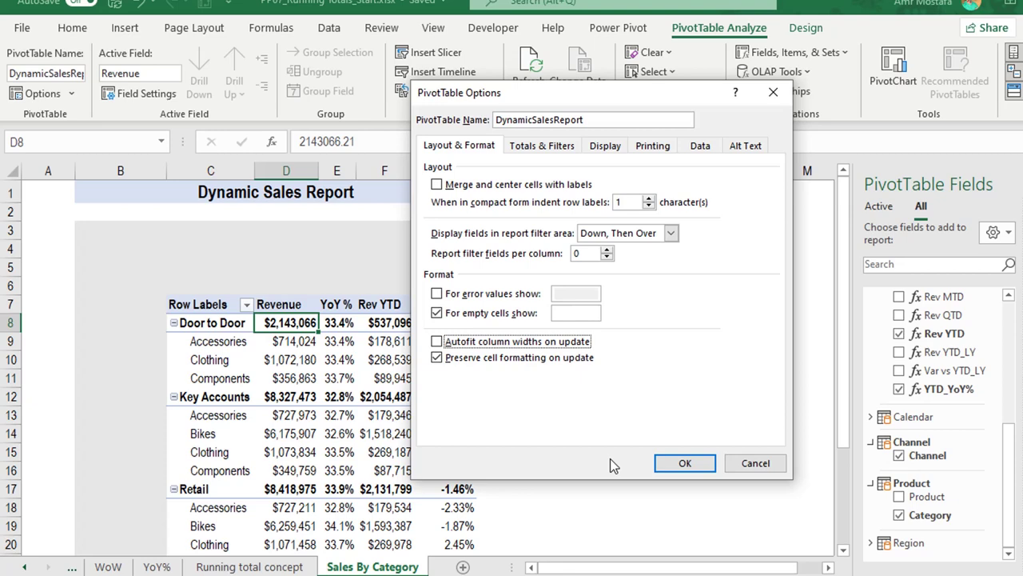
click(678, 470)
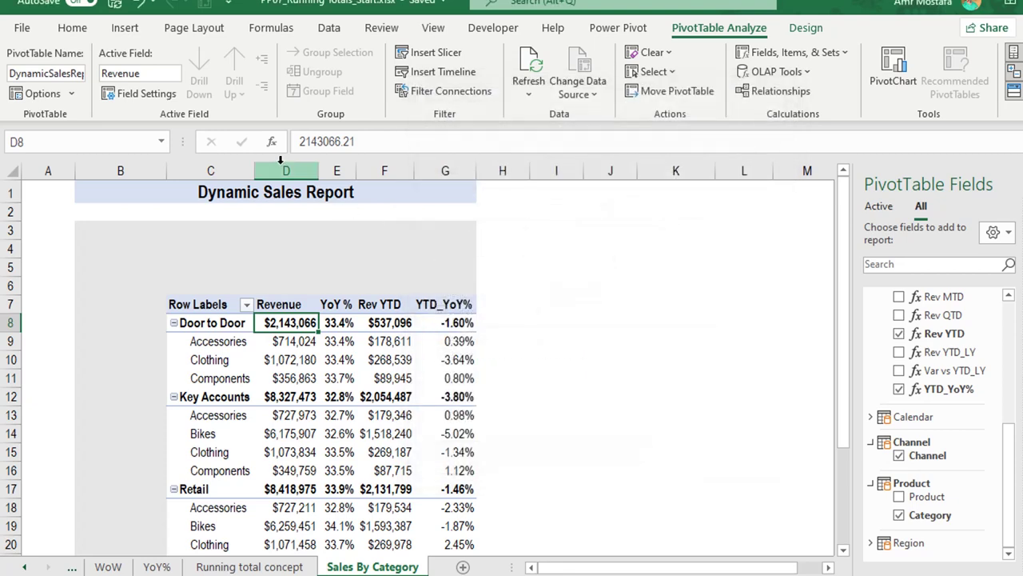
mouse_move(288, 170)
mouse_down()
mouse_move(454, 182)
mouse_move(498, 172)
mouse_up()
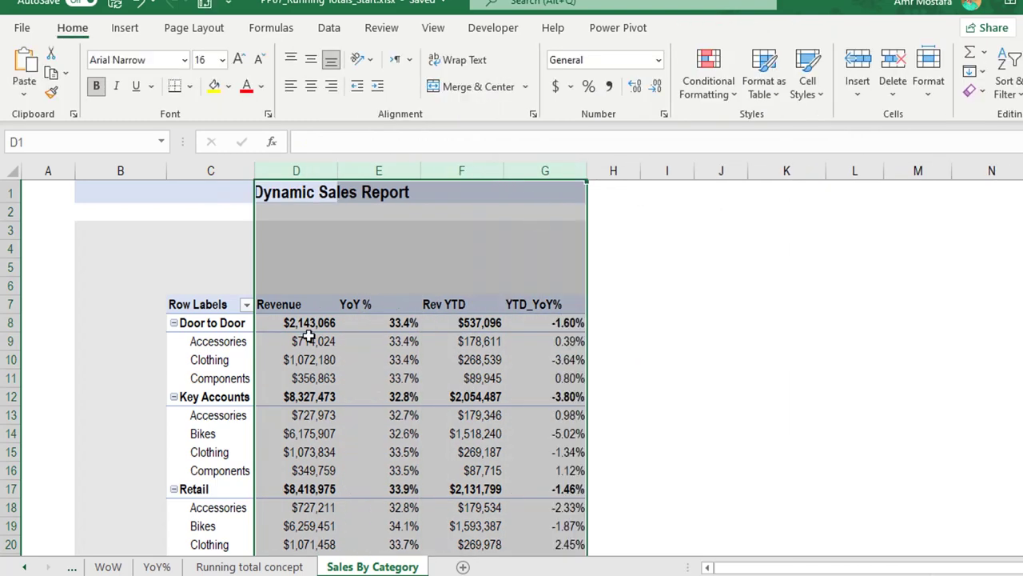
- Hide the pivot's +/- buttons and the Row Labels field header
click(309, 335)
click(209, 341)
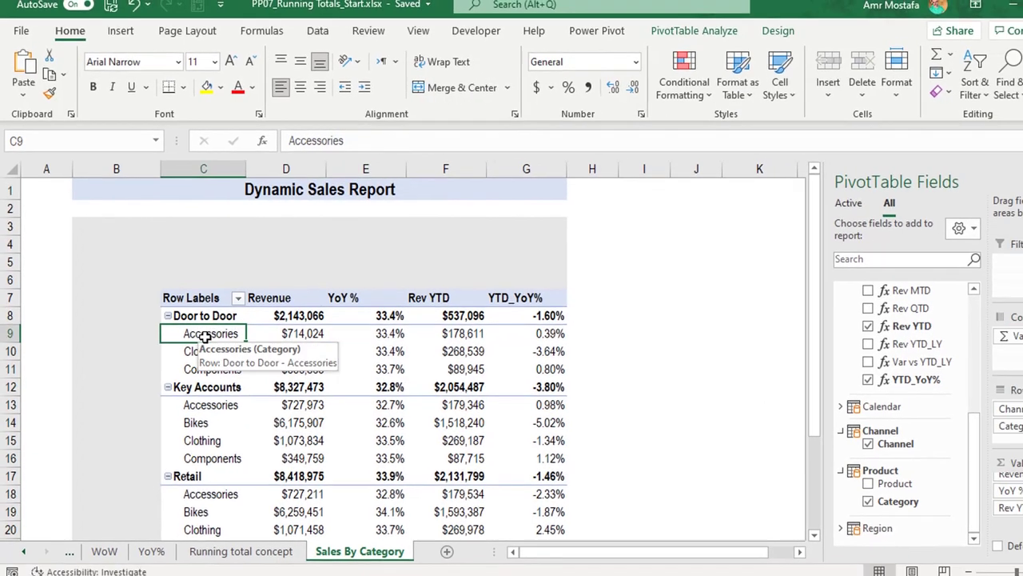
click(632, 39)
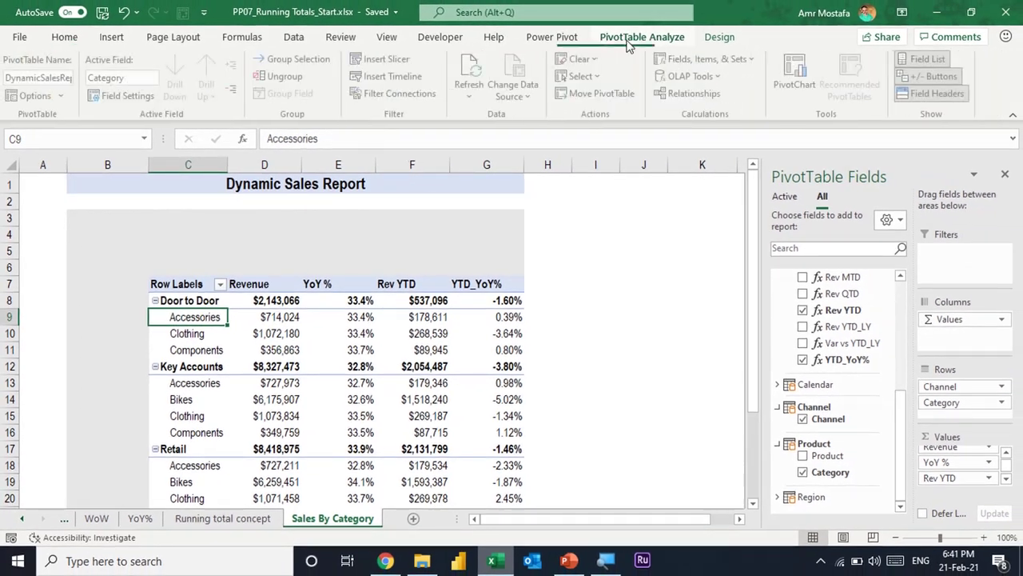
click(931, 78)
click(937, 95)
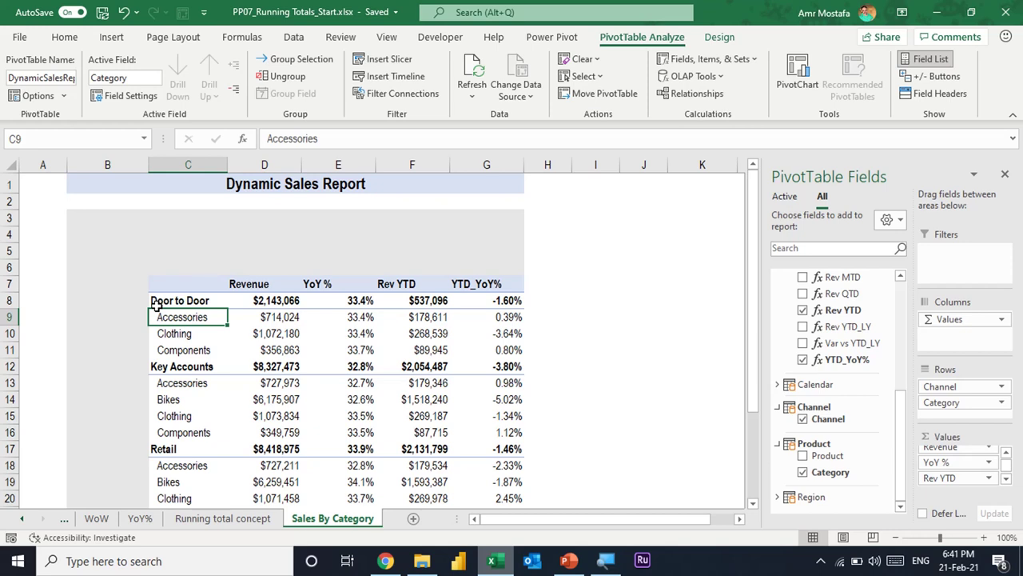
- Add a Year slicer from the Calendar table and filter it to 2019
click(777, 385)
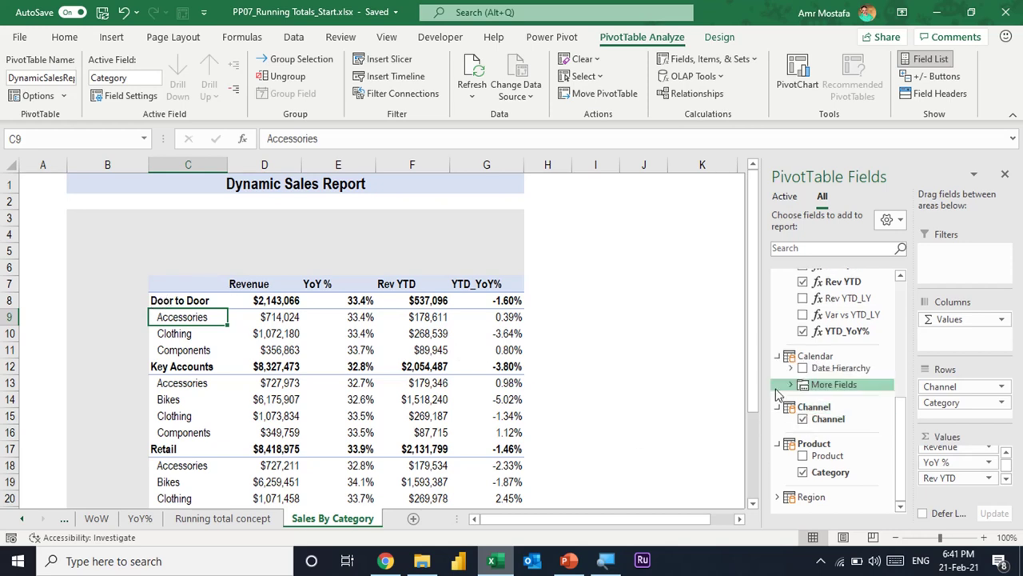
click(792, 385)
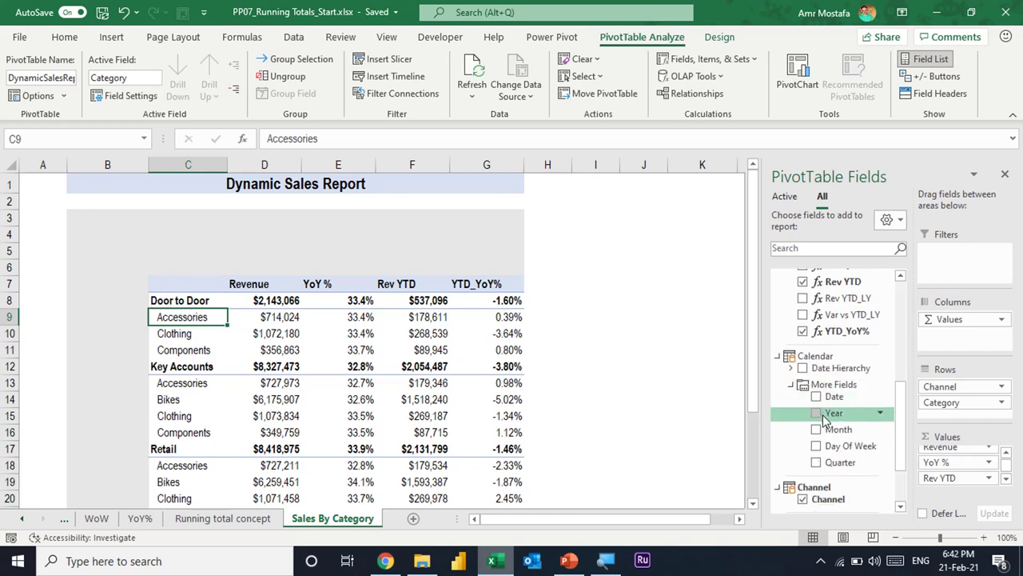
right_click(834, 414)
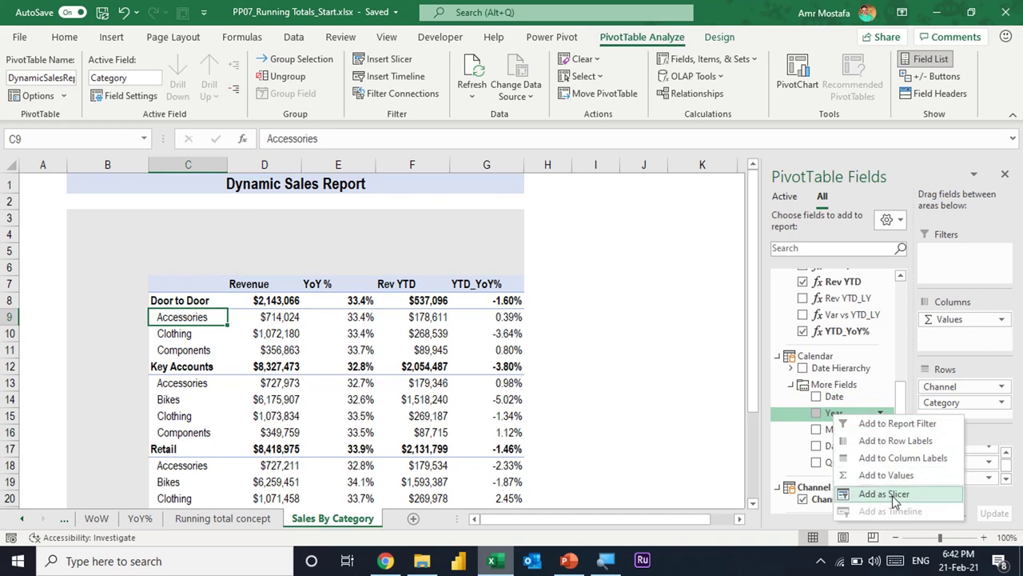
click(894, 501)
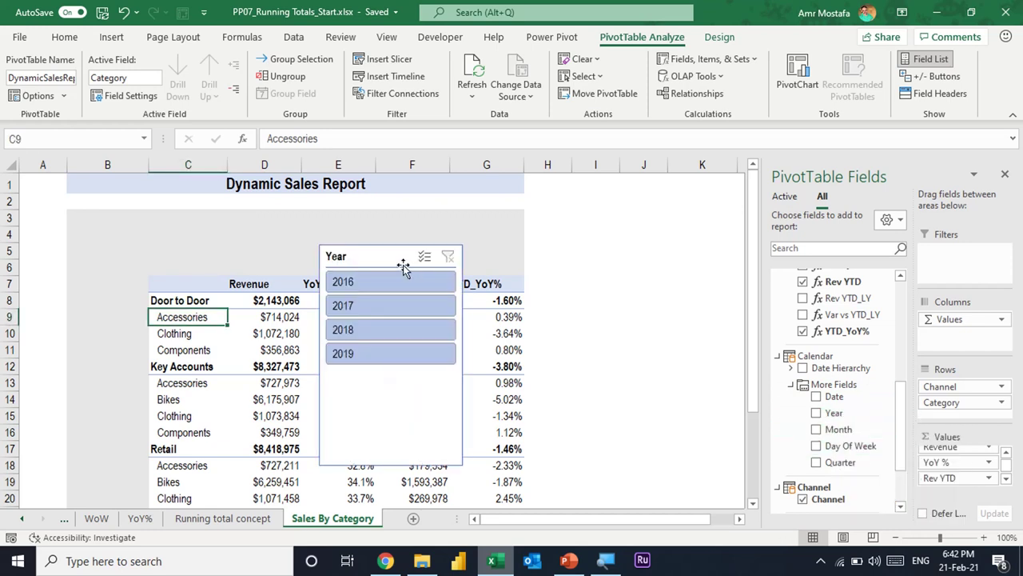
click(413, 360)
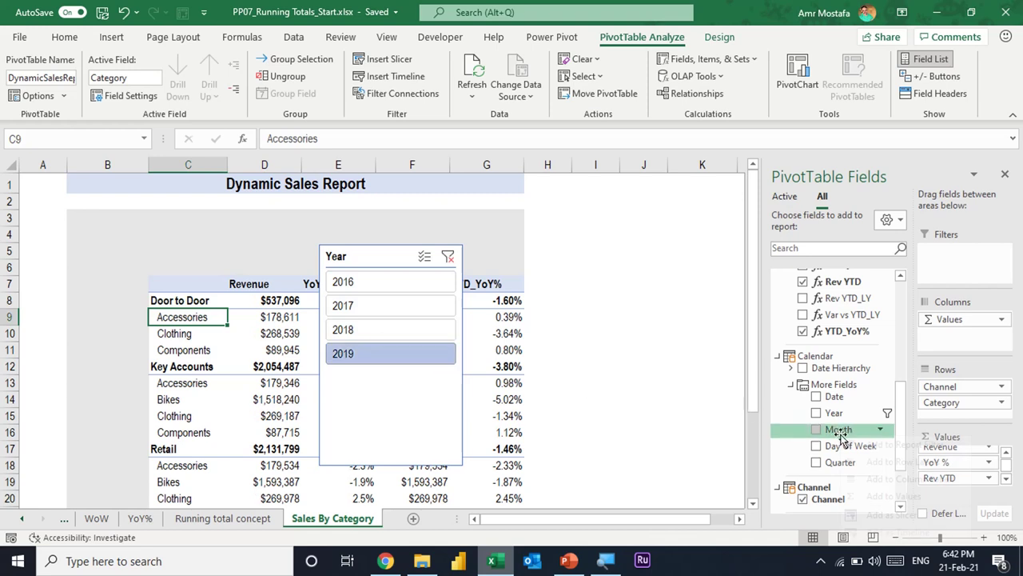
- Add a Month slicer and place it beside the Year slicer
right_click(844, 433)
click(889, 514)
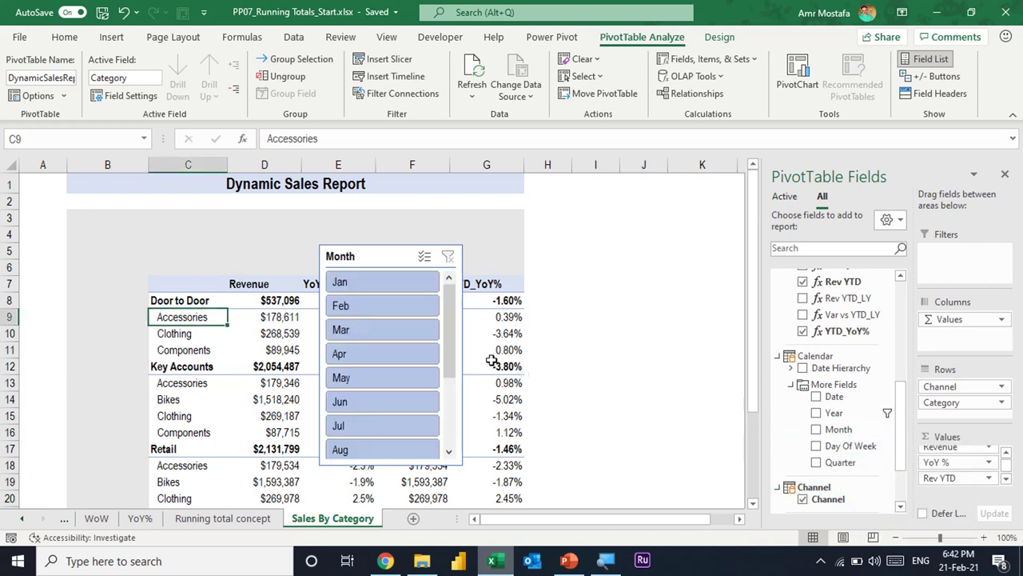
drag(373, 262, 528, 262)
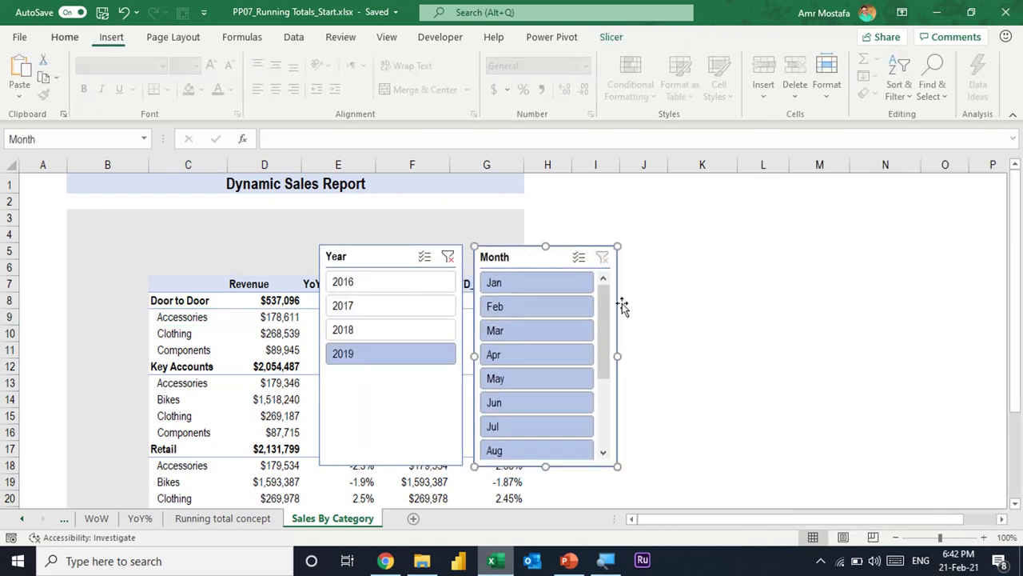
click(218, 334)
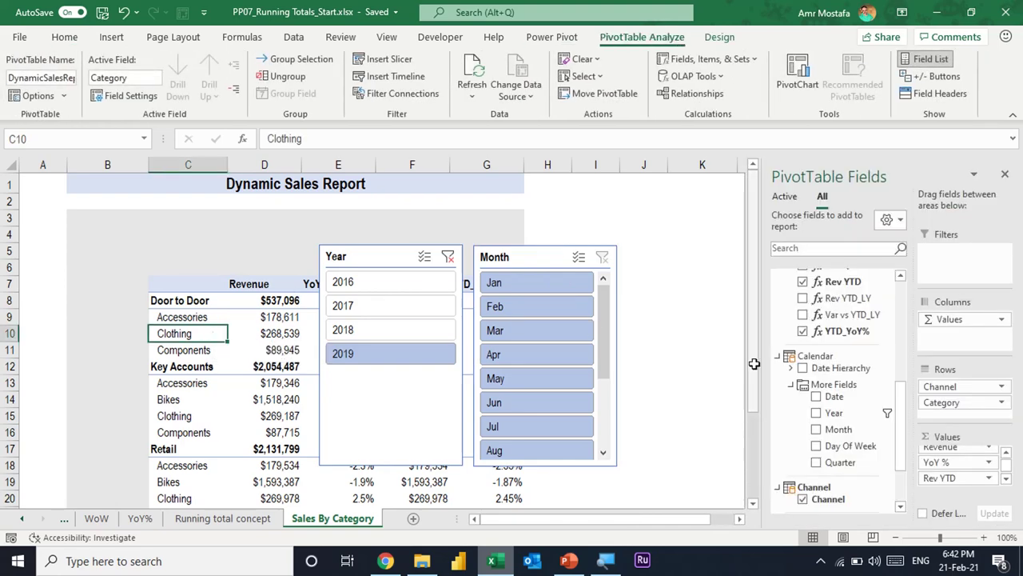
scroll(829, 387, down, 2)
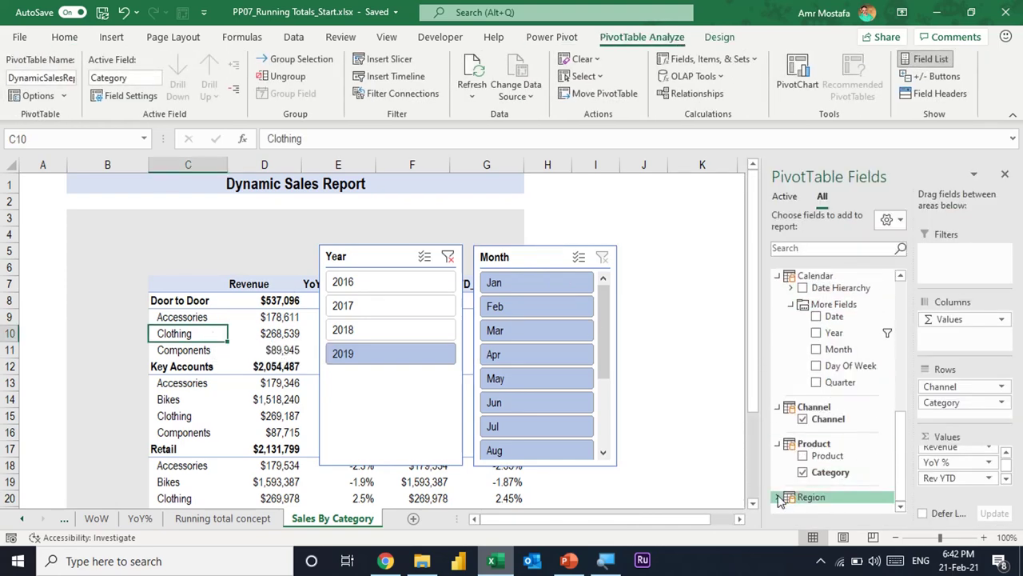
- Add a Region slicer, move it into column B and narrow it to reveal row labels
click(812, 496)
right_click(832, 491)
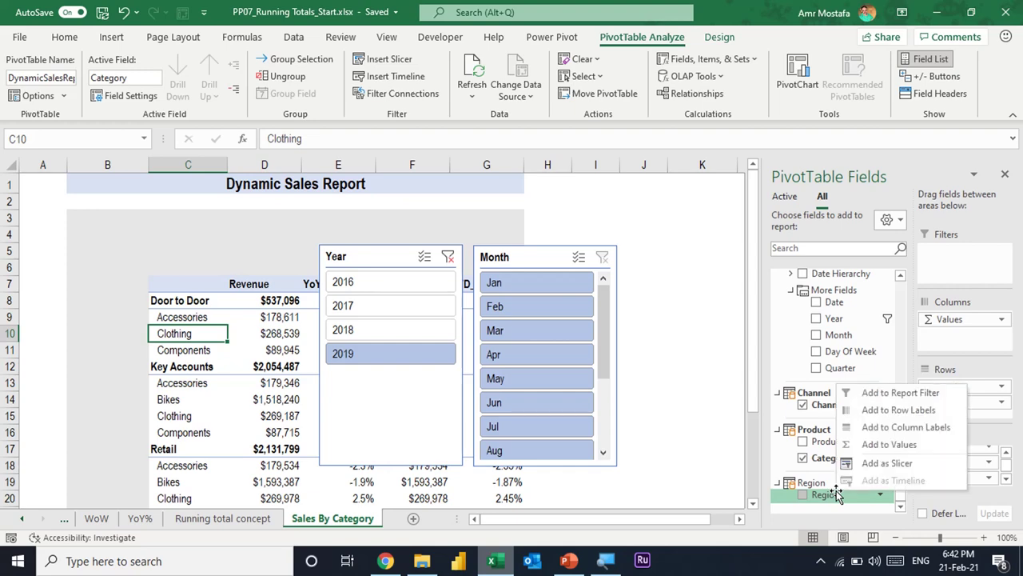
click(871, 465)
drag(372, 254, 227, 300)
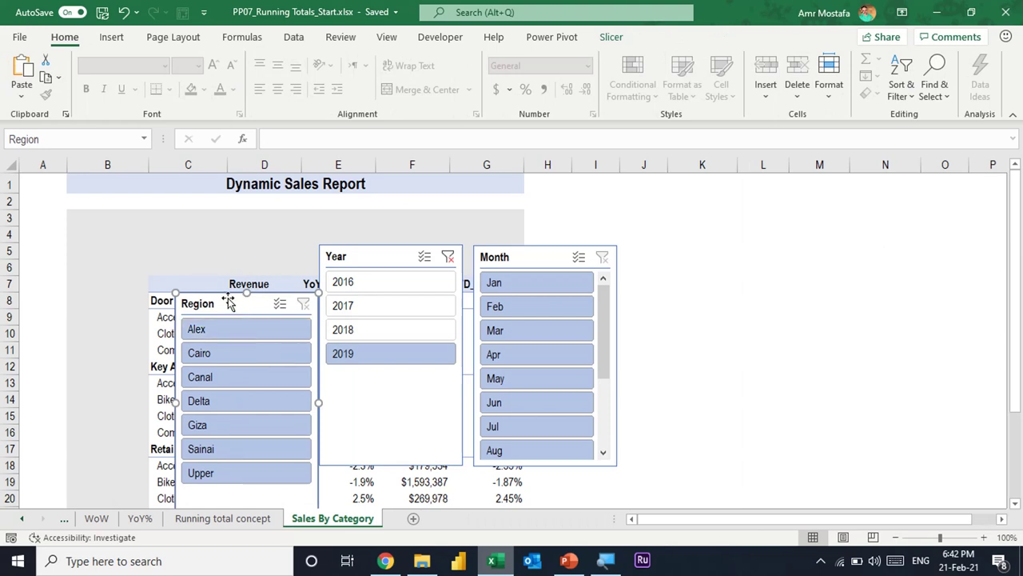
mouse_move(229, 301)
mouse_down()
mouse_move(147, 309)
mouse_move(118, 287)
mouse_up()
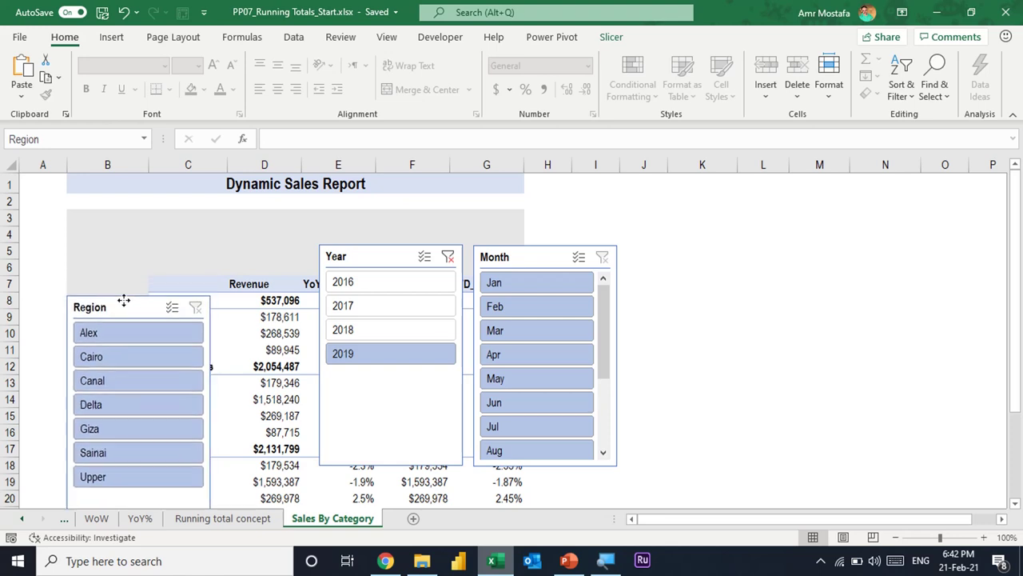
drag(119, 287, 118, 283)
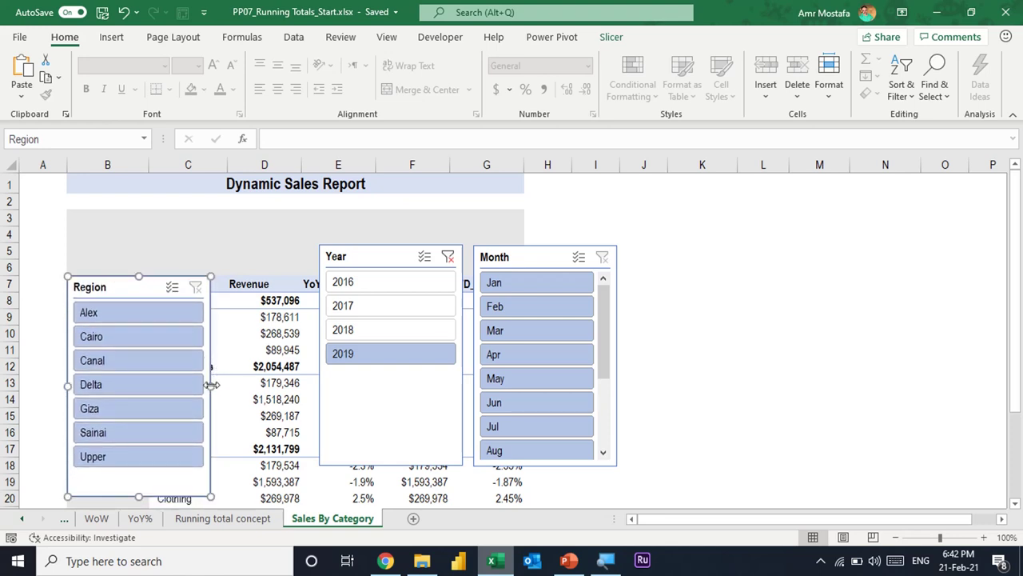
drag(210, 385, 149, 385)
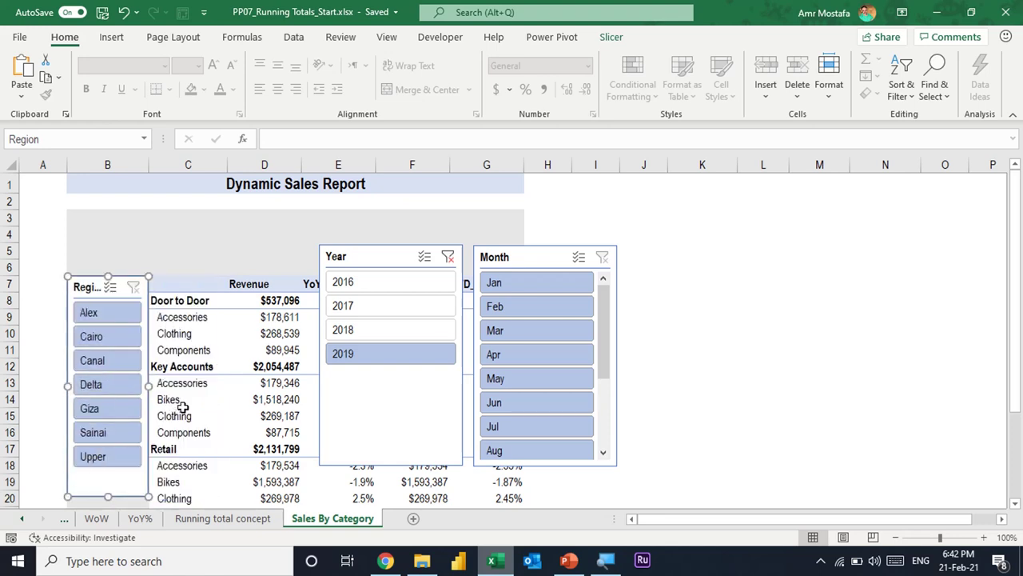
- Stretch the Region slicer down to row 27
click(746, 361)
scroll(746, 361, down, 3)
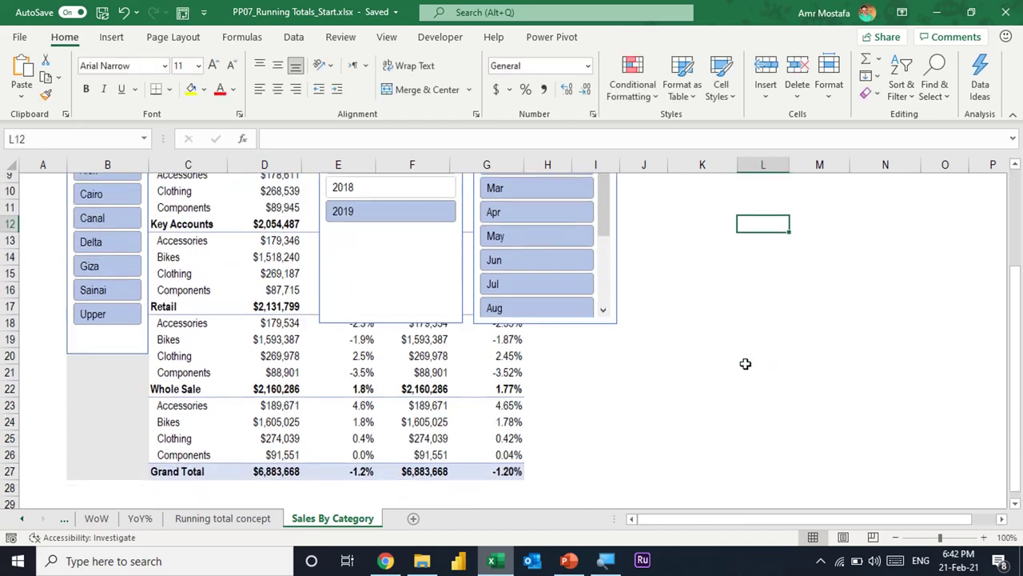
click(109, 340)
drag(110, 343, 137, 470)
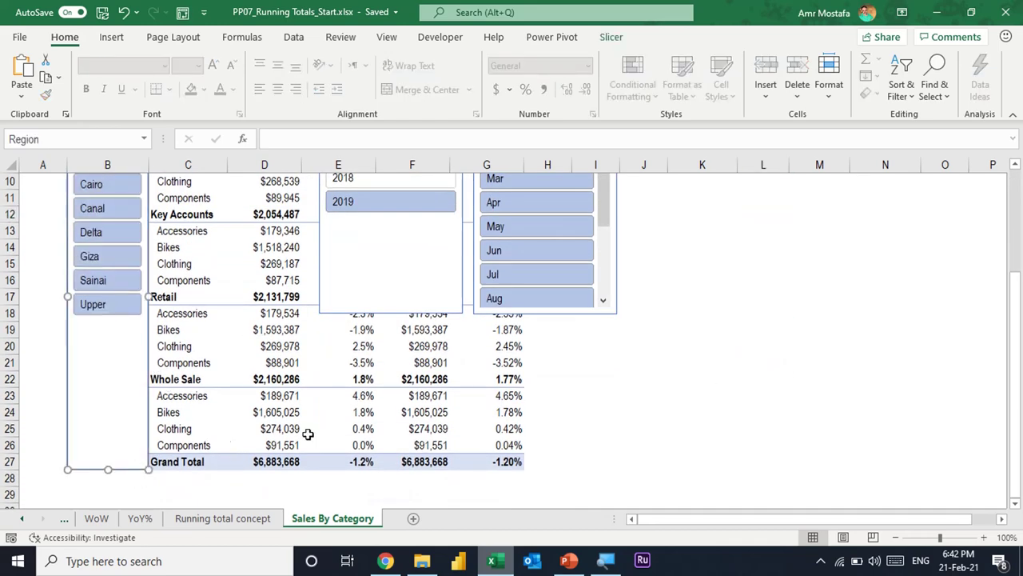
click(653, 402)
scroll(655, 407, up, 2)
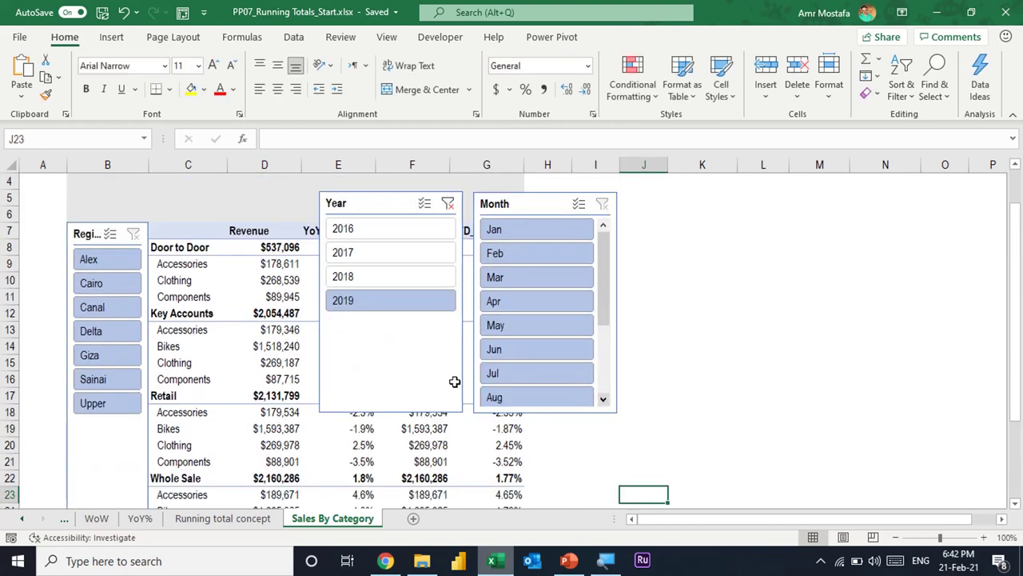
- Set the Region slicer's button height to 0.58"
click(78, 231)
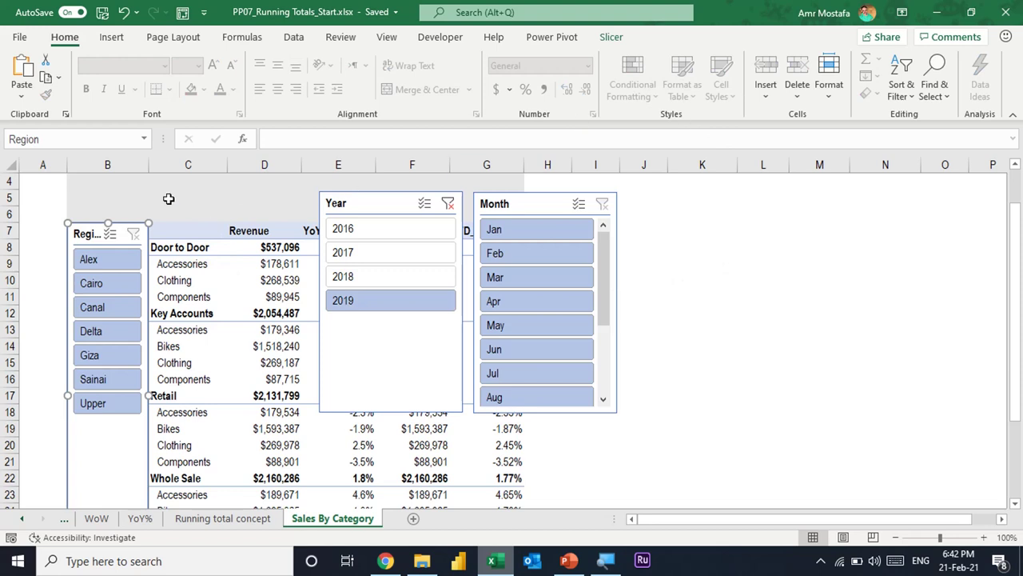
click(611, 37)
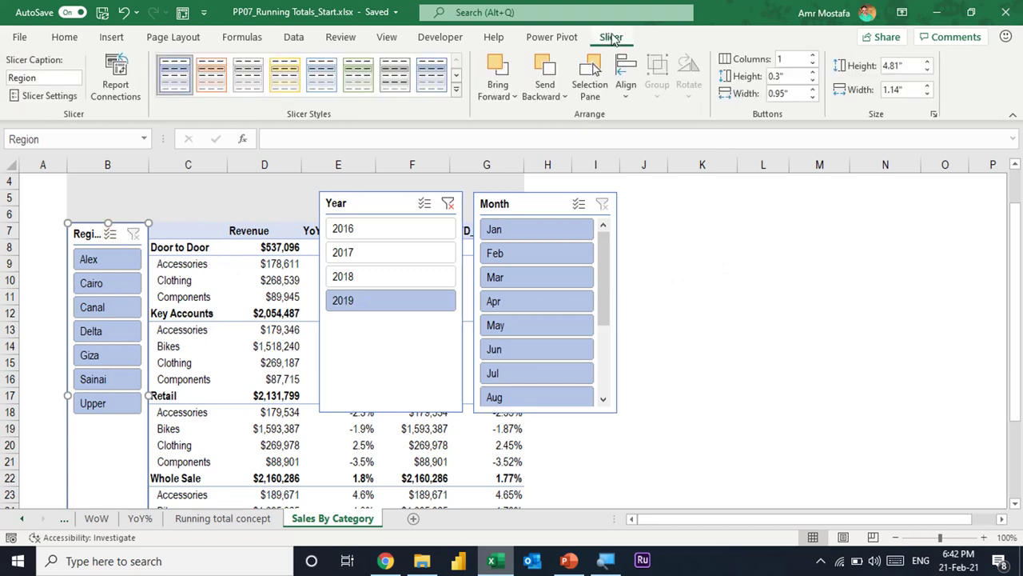
click(791, 77)
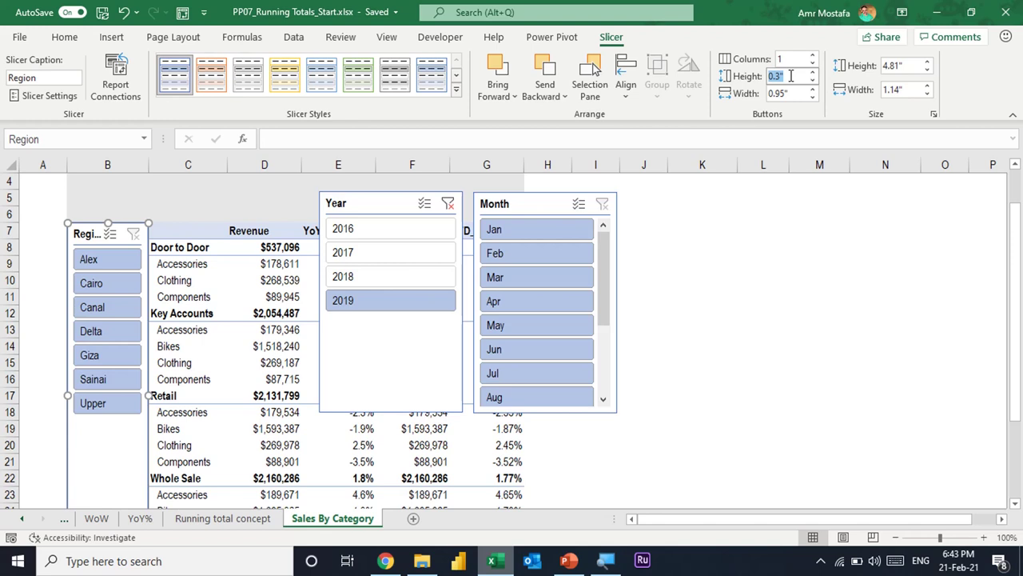
key(BackSpace)
text(58)
key(Return)
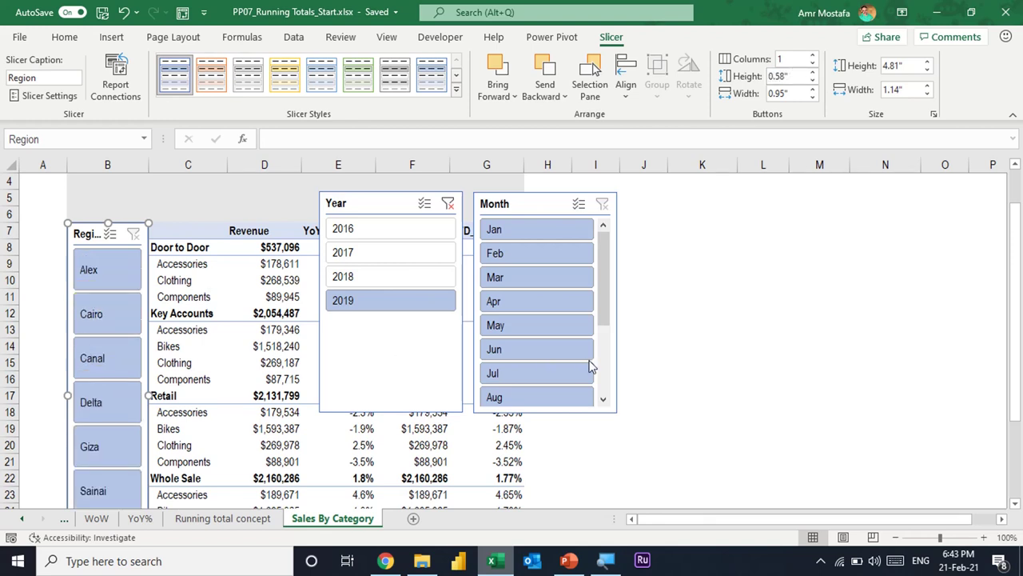
click(696, 342)
scroll(696, 342, down, 2)
scroll(697, 342, up, 3)
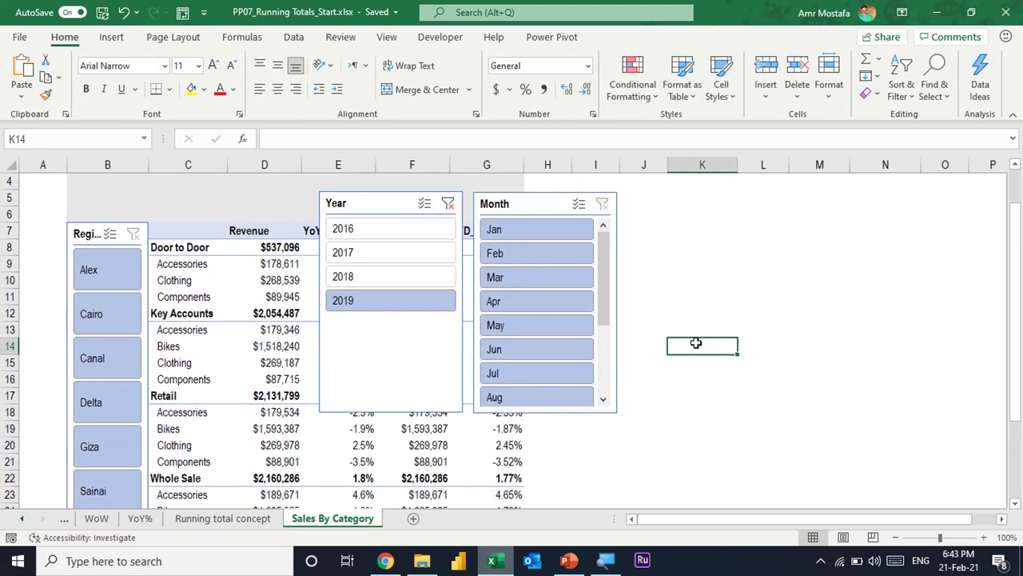
click(390, 256)
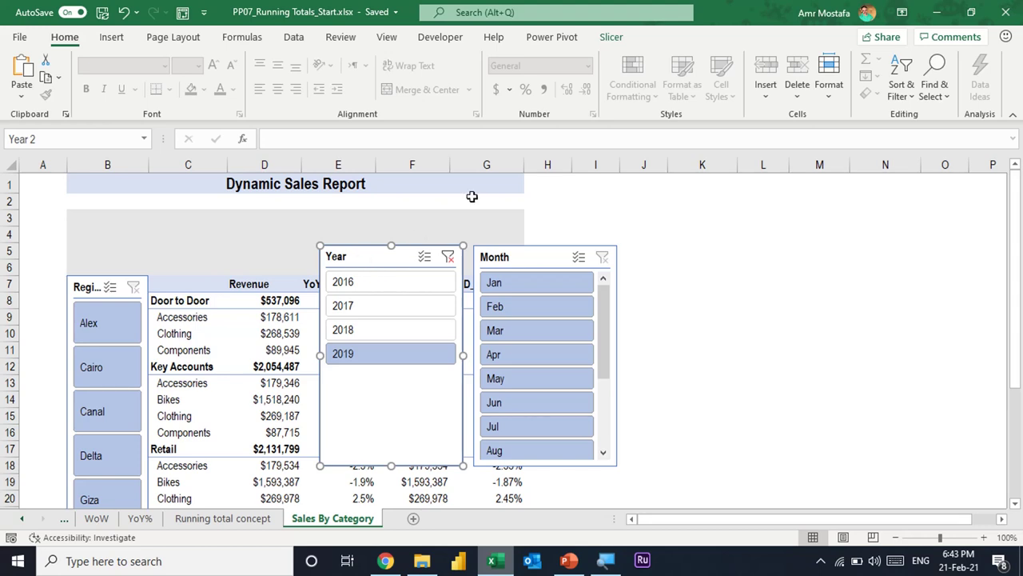
- Give the Year slicer 6 columns and stretch it from the top-left to column H, ending at row 5
click(613, 37)
click(786, 62)
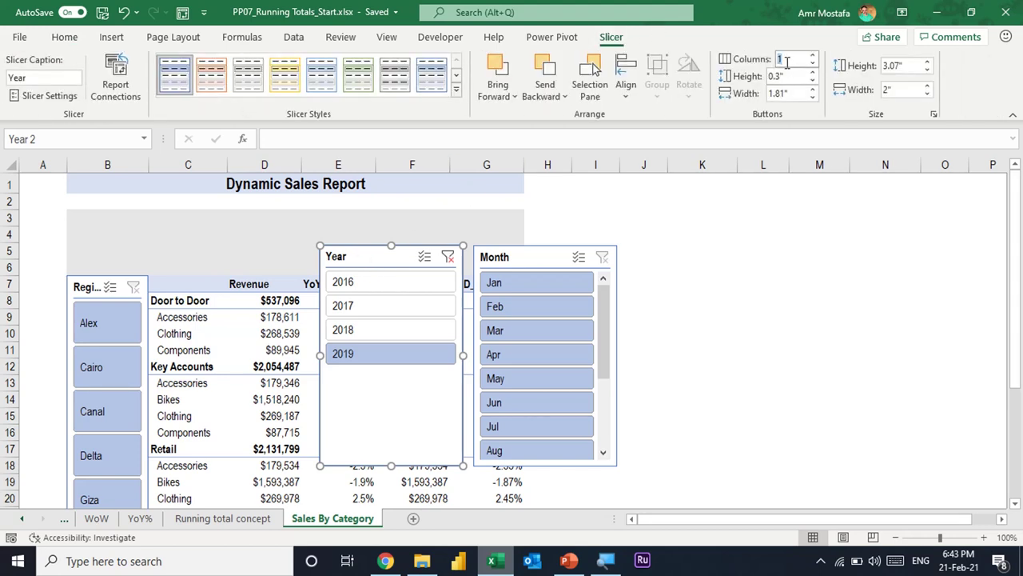
key(Return)
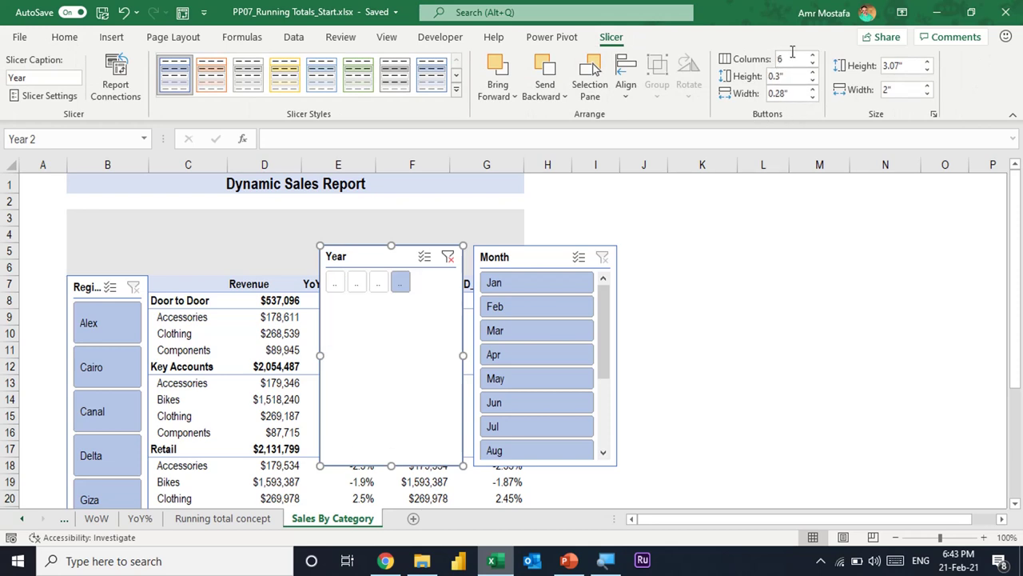
drag(352, 256, 118, 217)
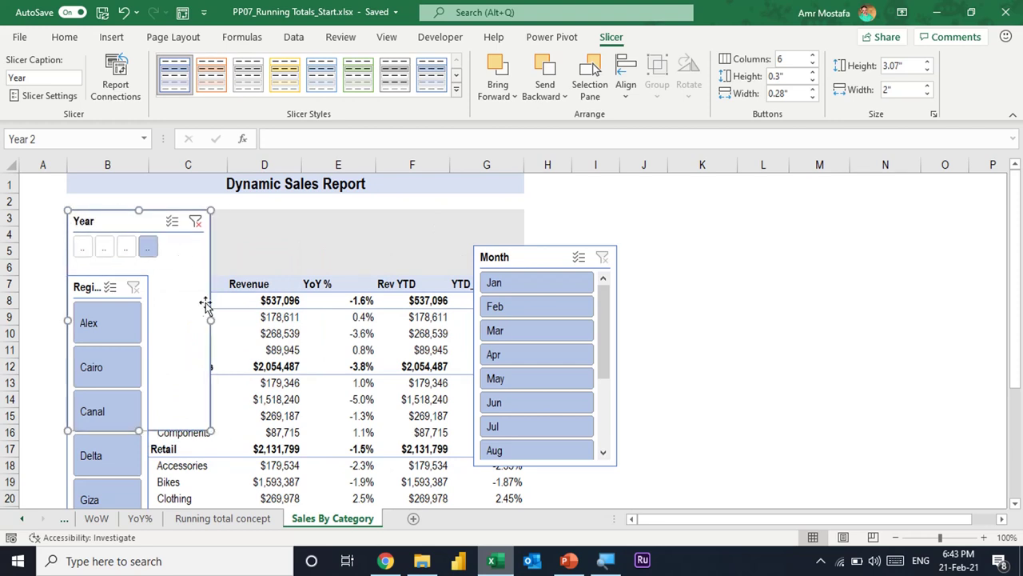
drag(211, 320, 506, 313)
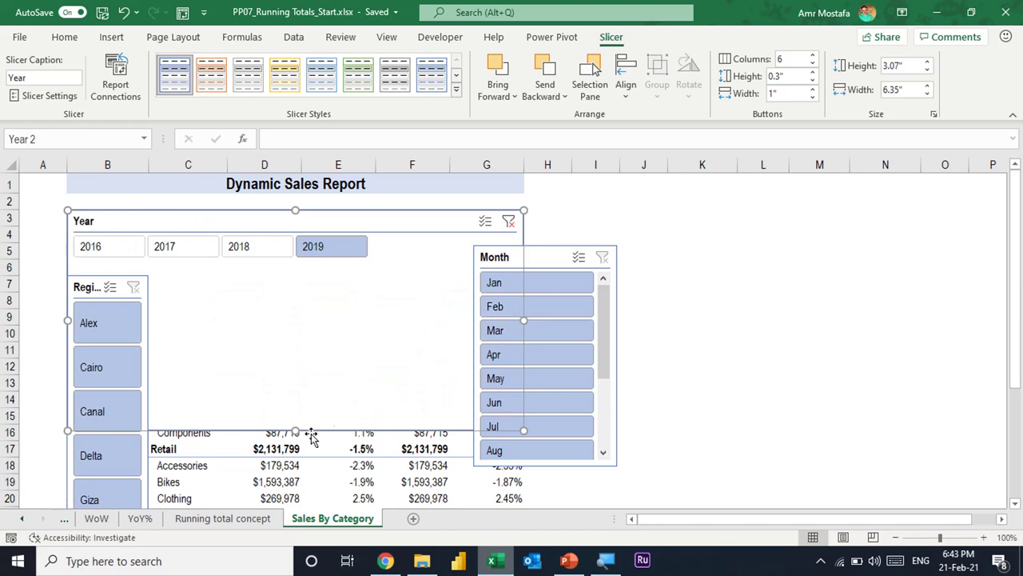
drag(295, 432, 296, 256)
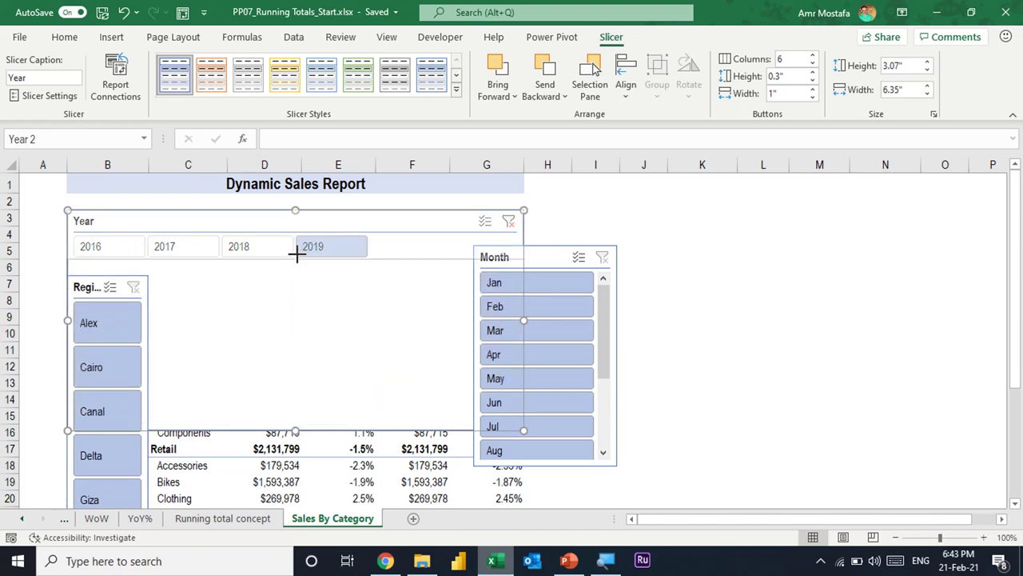
drag(324, 317, 354, 289)
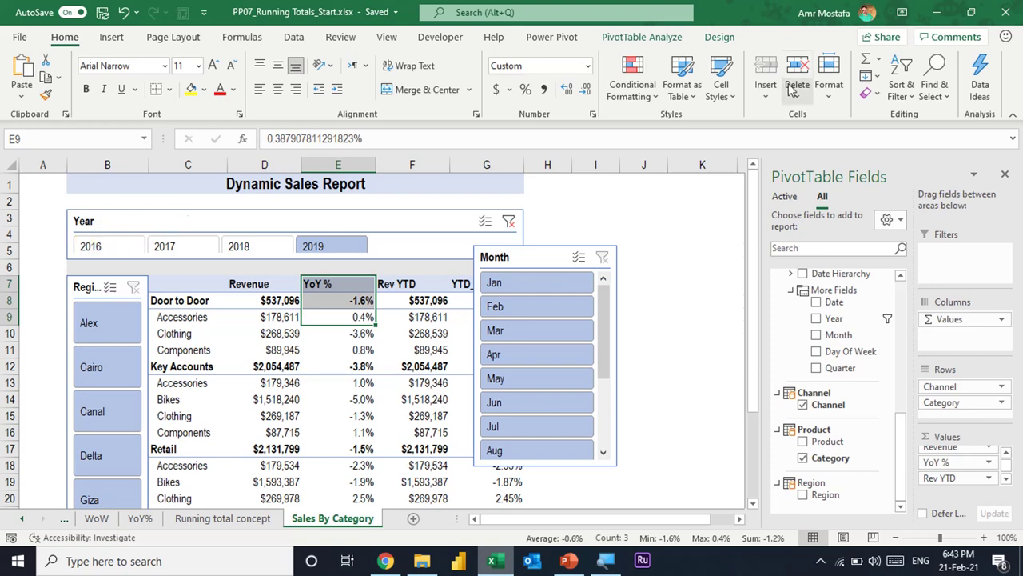
- Set the Year slicer's button height to 0.25" and hide its header
click(288, 219)
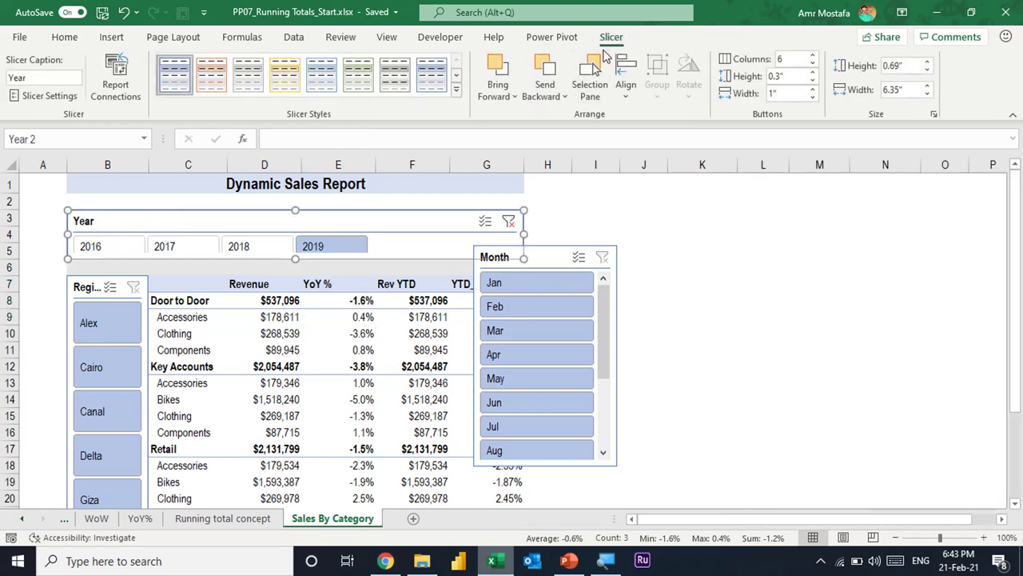
click(790, 76)
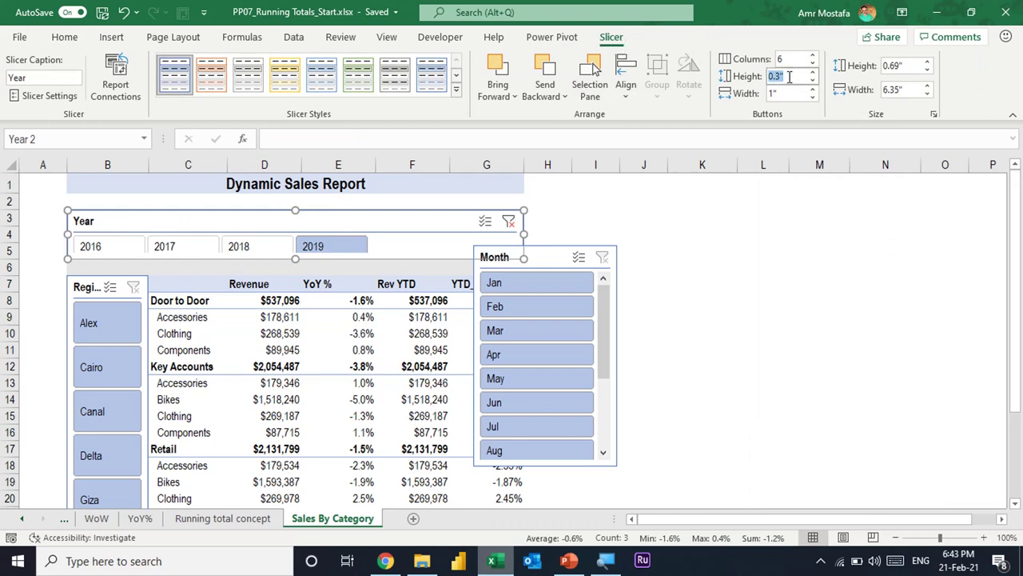
key(BackSpace)
key(Return)
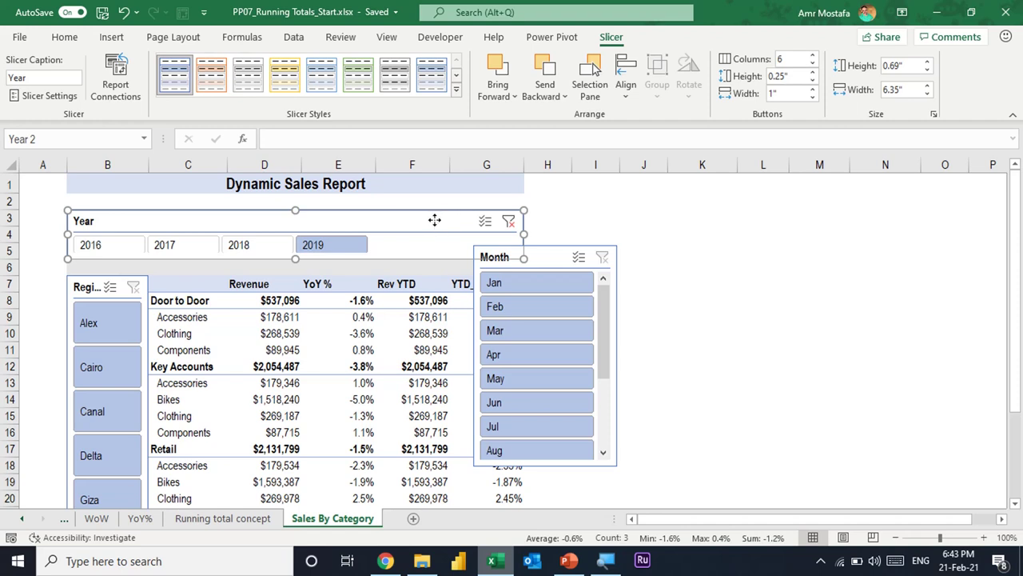
click(44, 95)
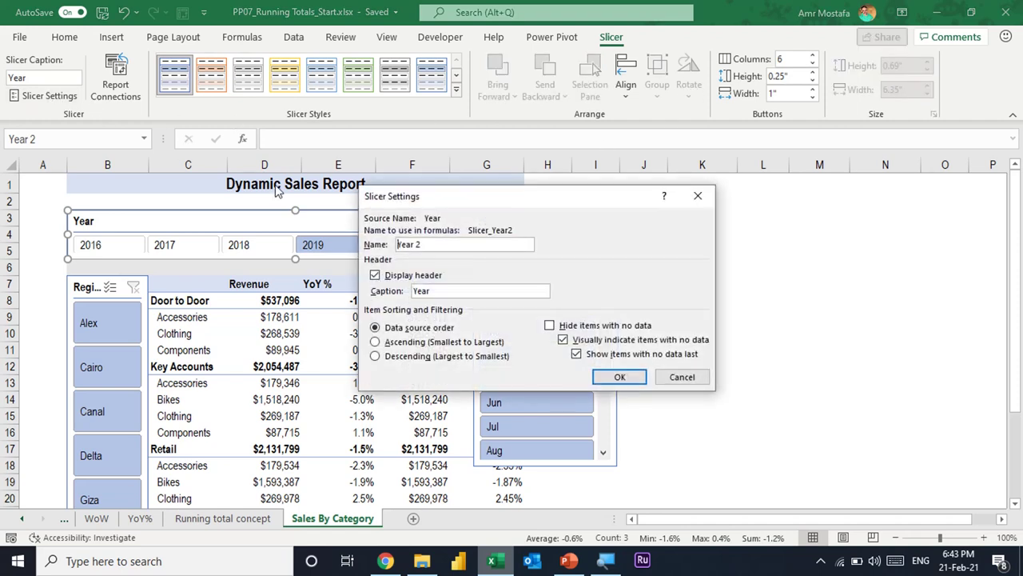
click(375, 274)
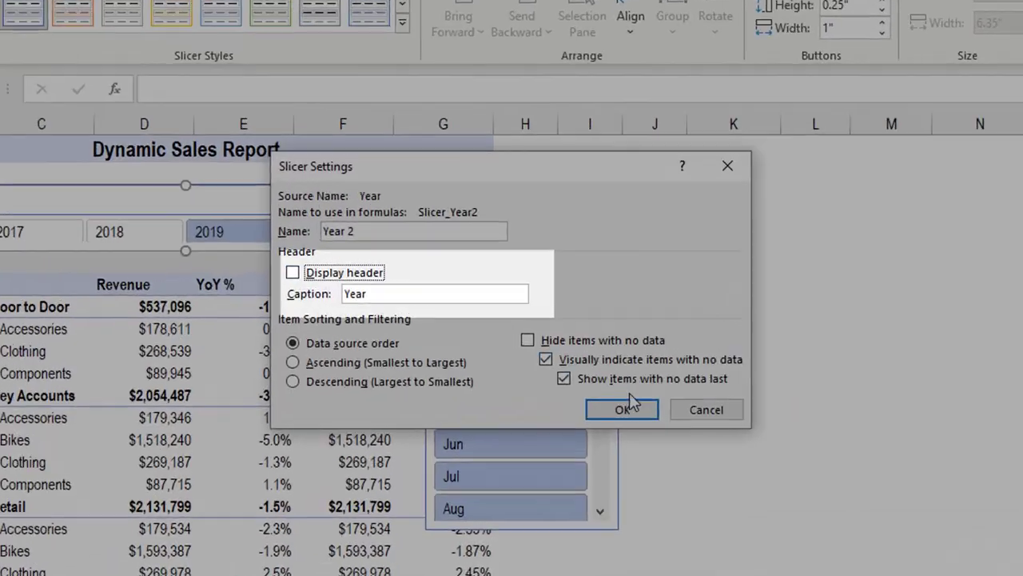
click(619, 376)
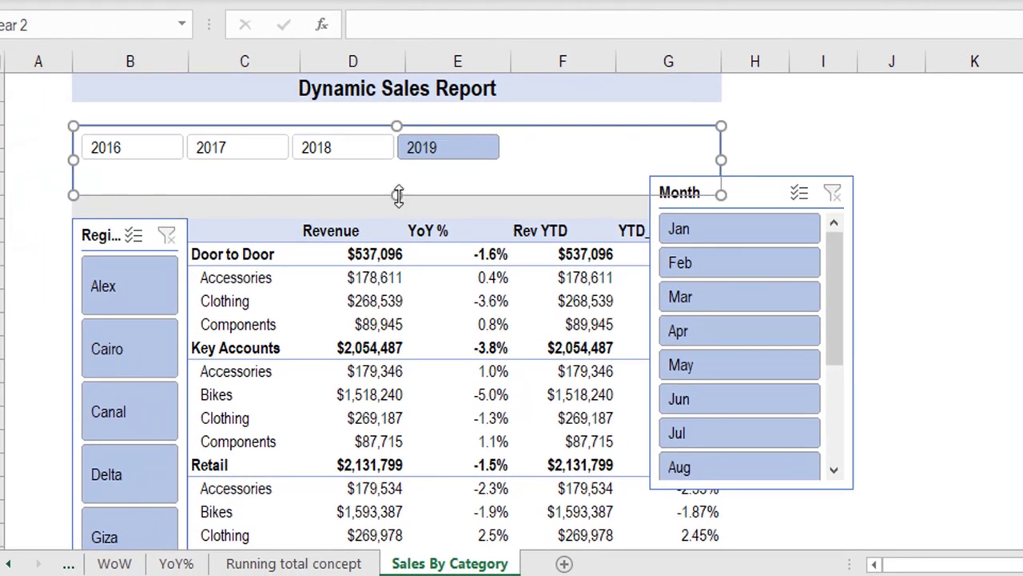
- Shrink the Year slicer to its buttons and place the Month slicer beneath it
drag(397, 195, 397, 171)
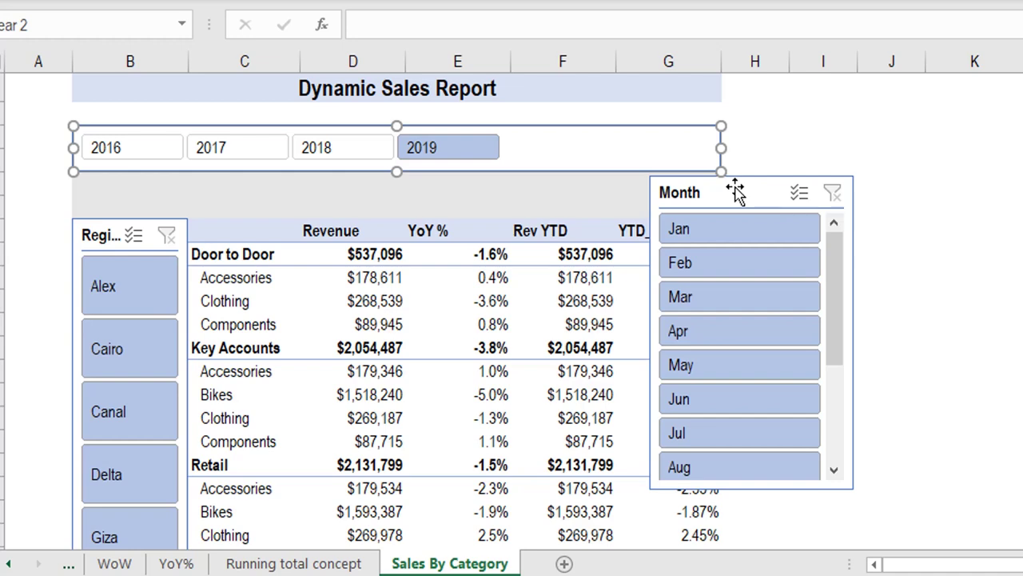
drag(737, 189, 162, 184)
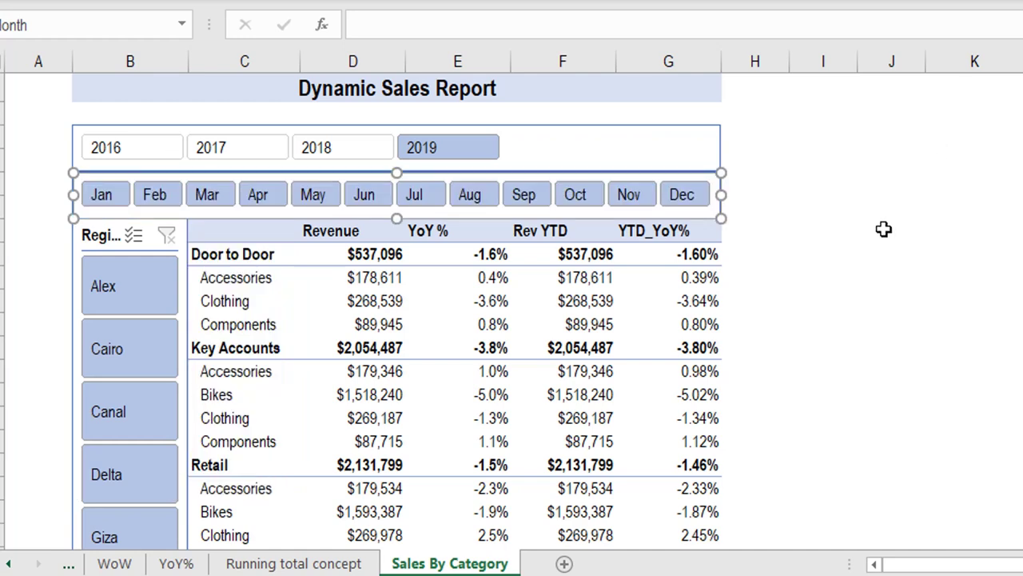
click(882, 229)
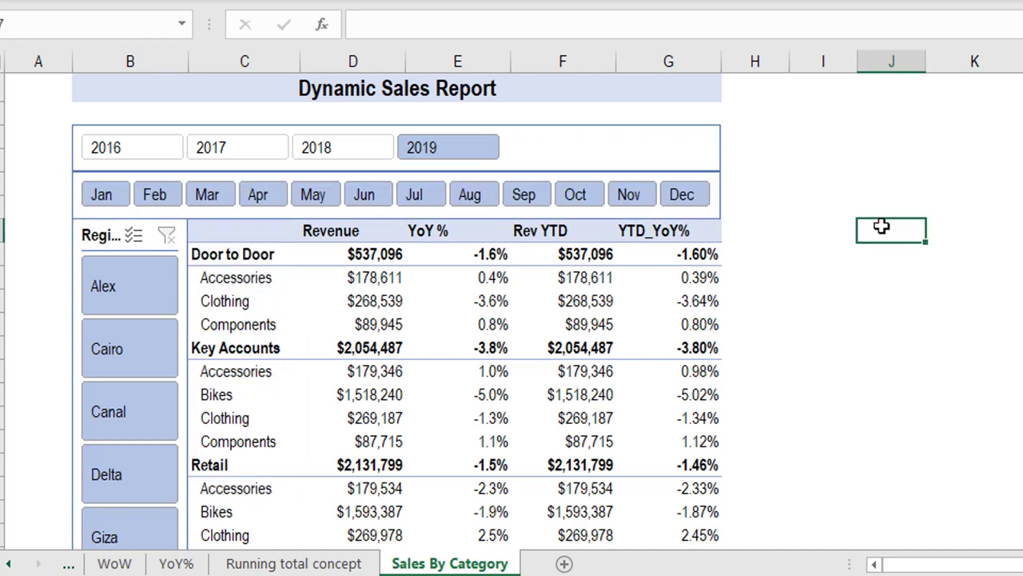
- Filter the report to April and review the Door to Door and Key Accounts category rows
click(254, 198)
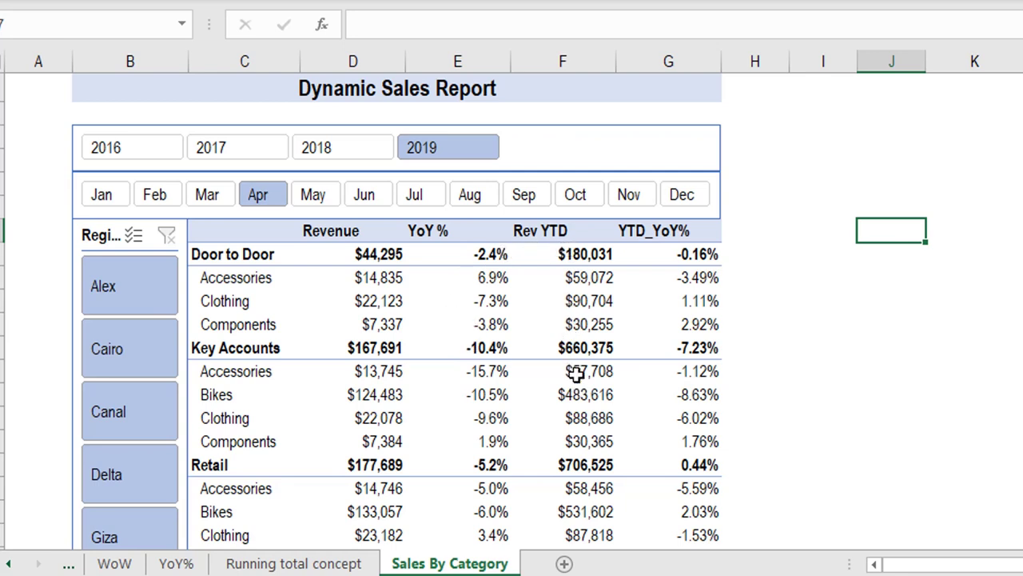
scroll(367, 352, down, 1)
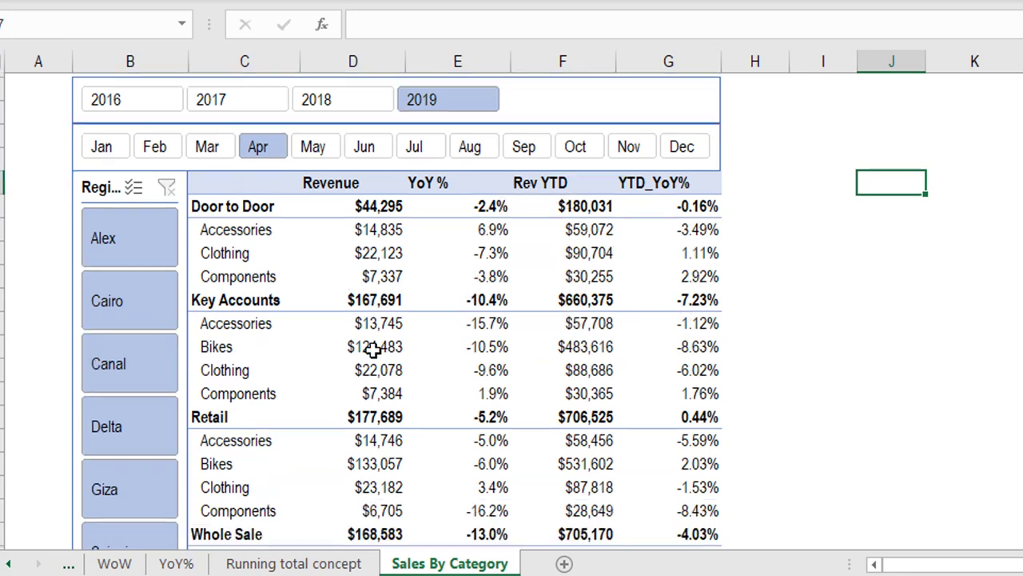
click(253, 182)
click(262, 274)
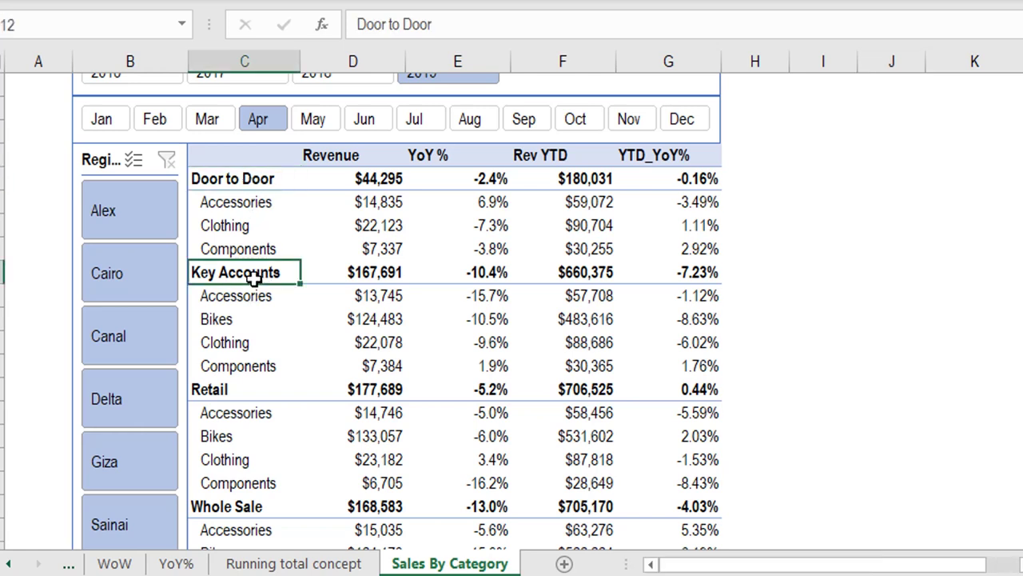
drag(261, 203, 258, 248)
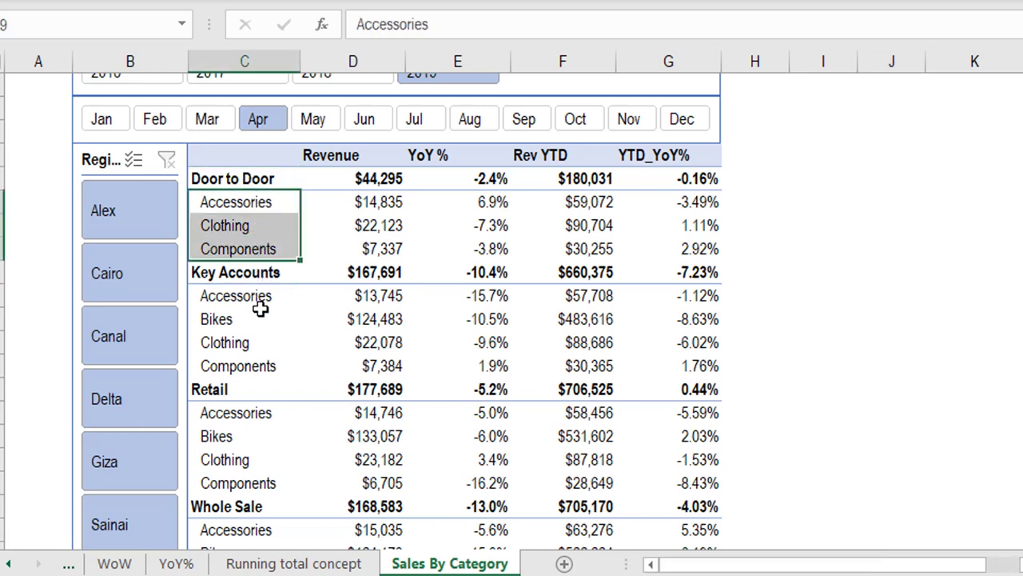
drag(258, 295, 263, 350)
- Step the Region slicer through Alex, Cairo and Canal, then check Door to Door Clothing YoY %
click(141, 211)
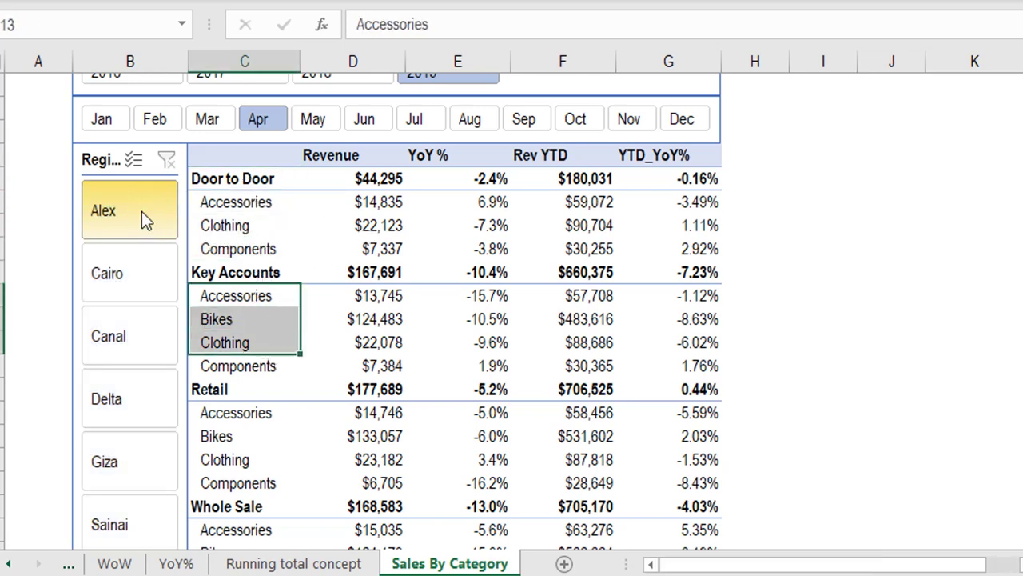
click(134, 286)
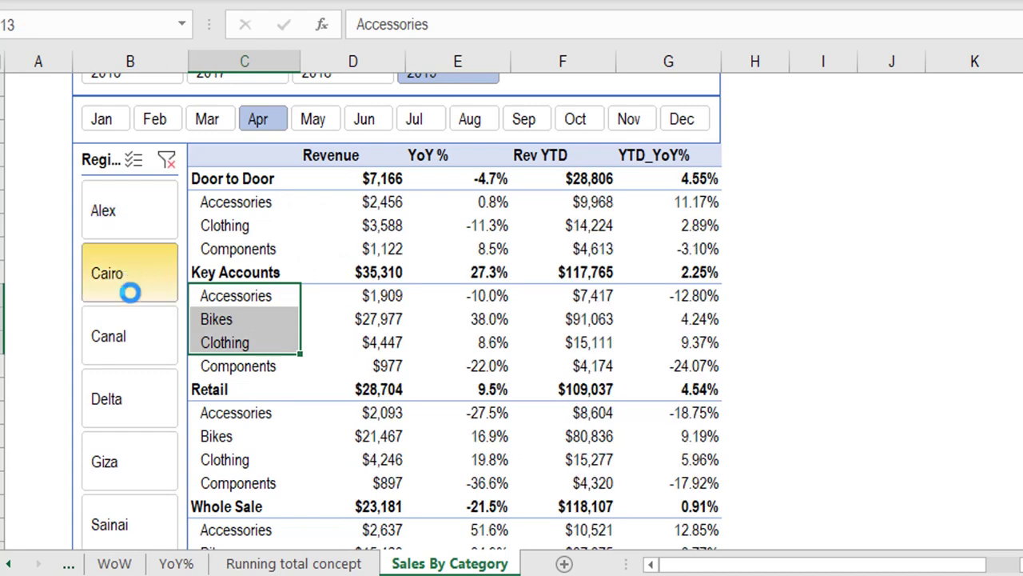
click(136, 352)
scroll(841, 353, up, 1)
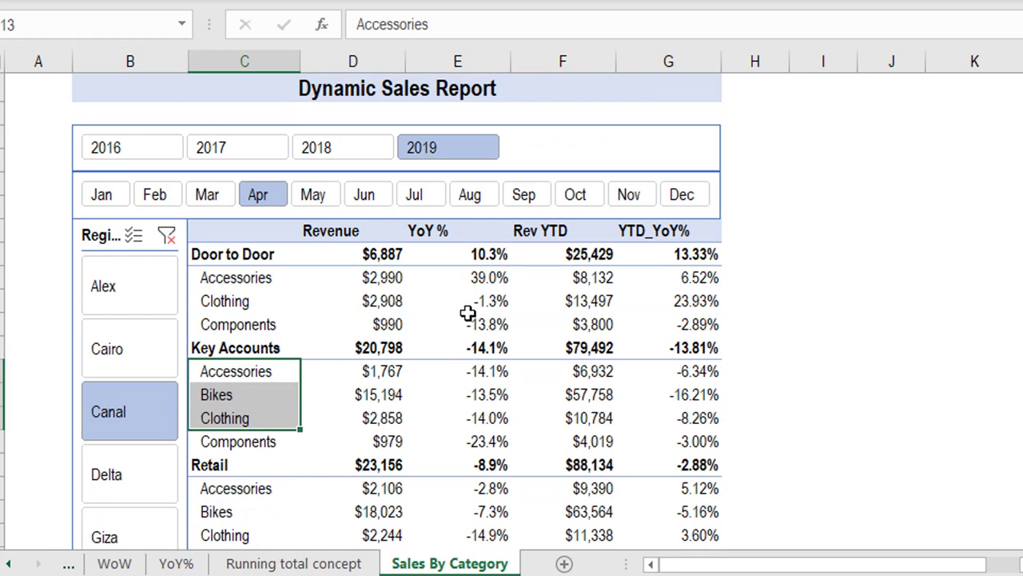
click(489, 301)
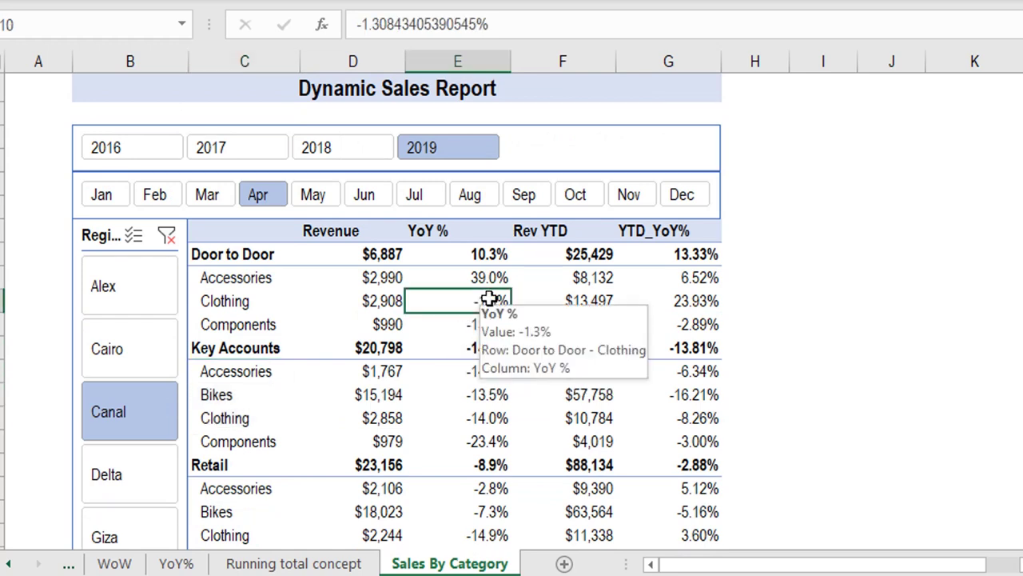